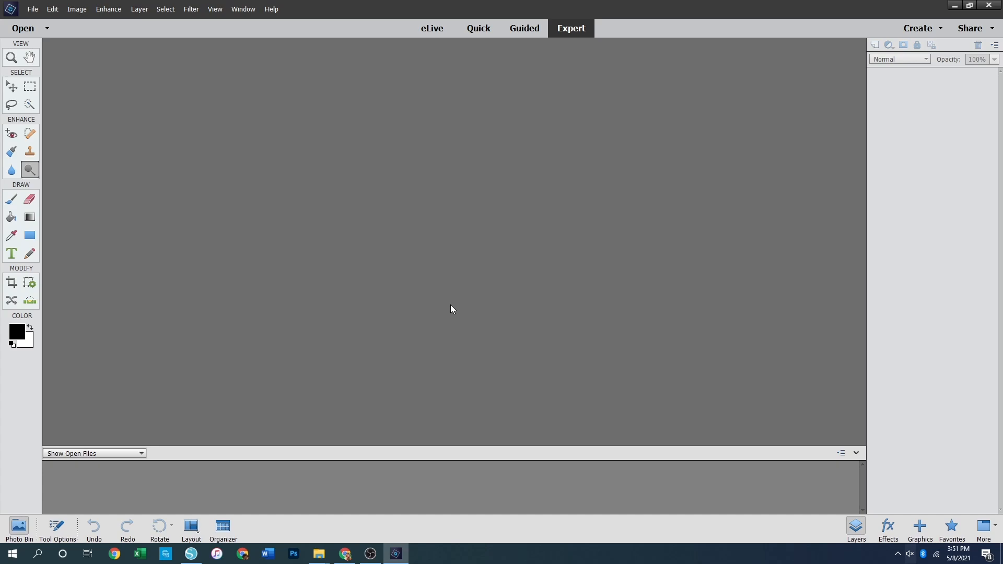
Open 6.875x8.25 Photo.jpg, IMG_7621.jpg, IMG_7622.jpg and IMG_7628.jpg from the child's subfolder inside 01. The Stuff of Bedtime
{"action": "key", "text": "ctrl+o"}
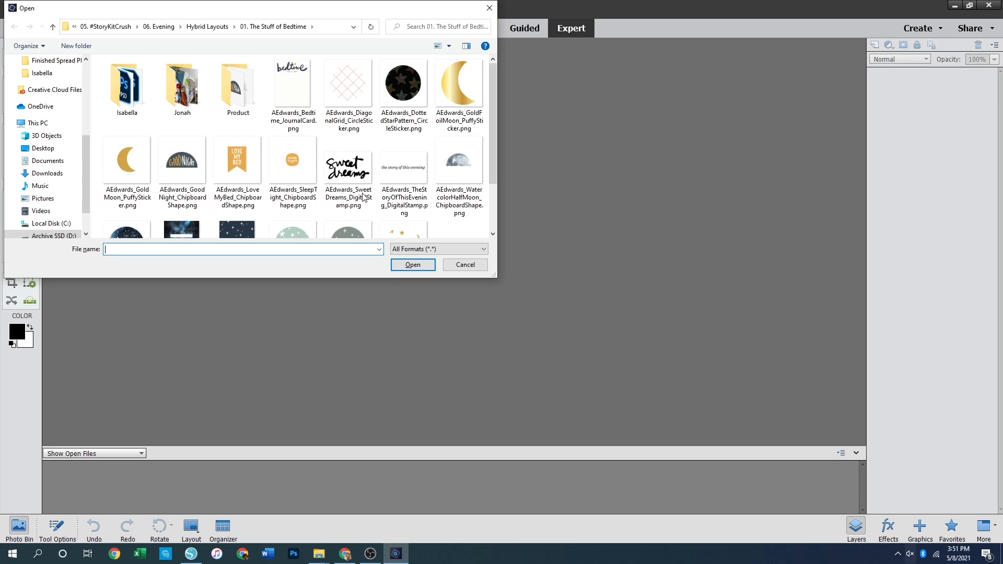
{"action": "left_click", "coordinate": [209, 27]}
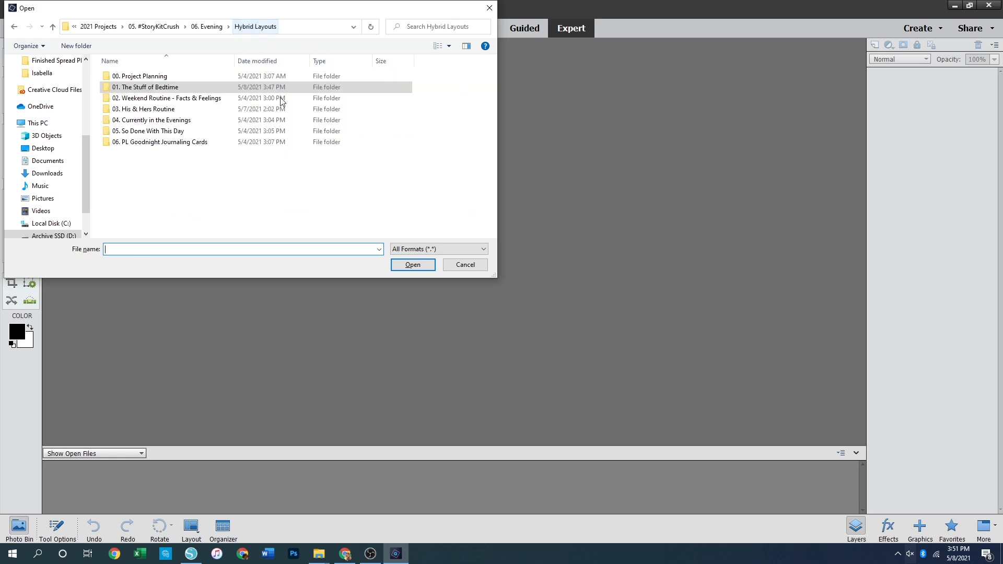
{"action": "double_click", "coordinate": [132, 89]}
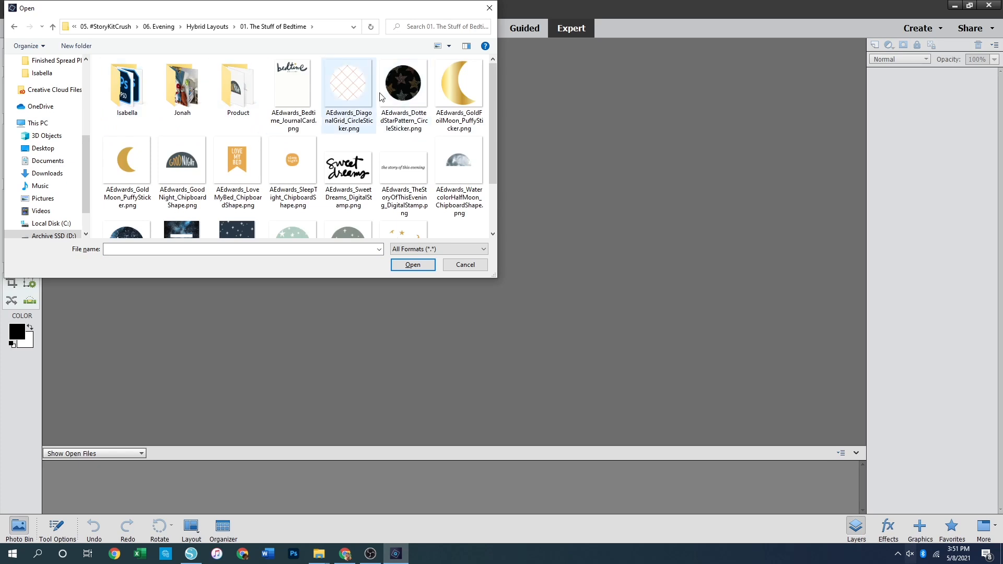
{"action": "scroll", "coordinate": [347, 199], "scroll_direction": "down", "scroll_amount": 1}
{"action": "scroll", "coordinate": [342, 178], "scroll_direction": "up", "scroll_amount": 1}
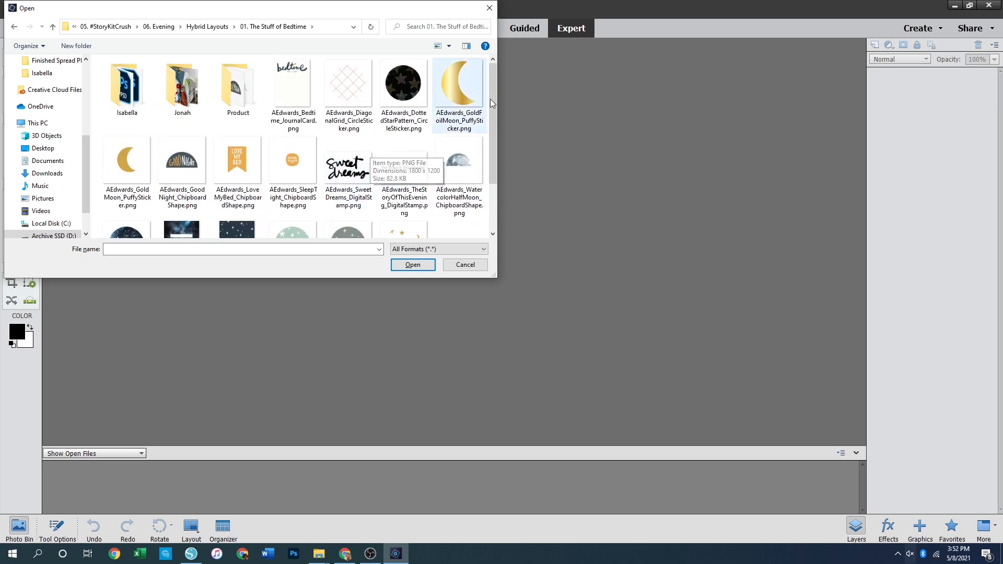
{"action": "double_click", "coordinate": [183, 94]}
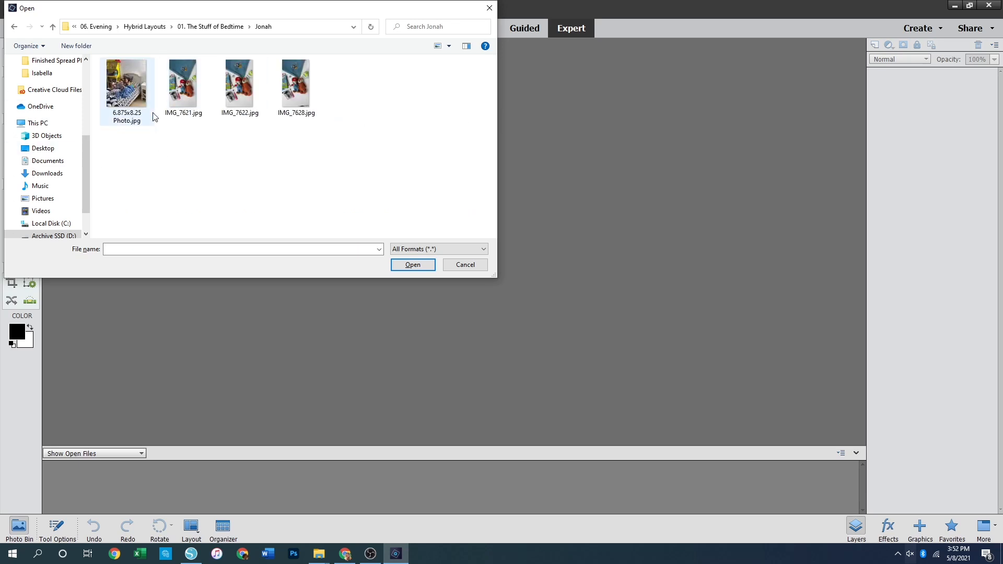
{"action": "double_click", "coordinate": [128, 84]}
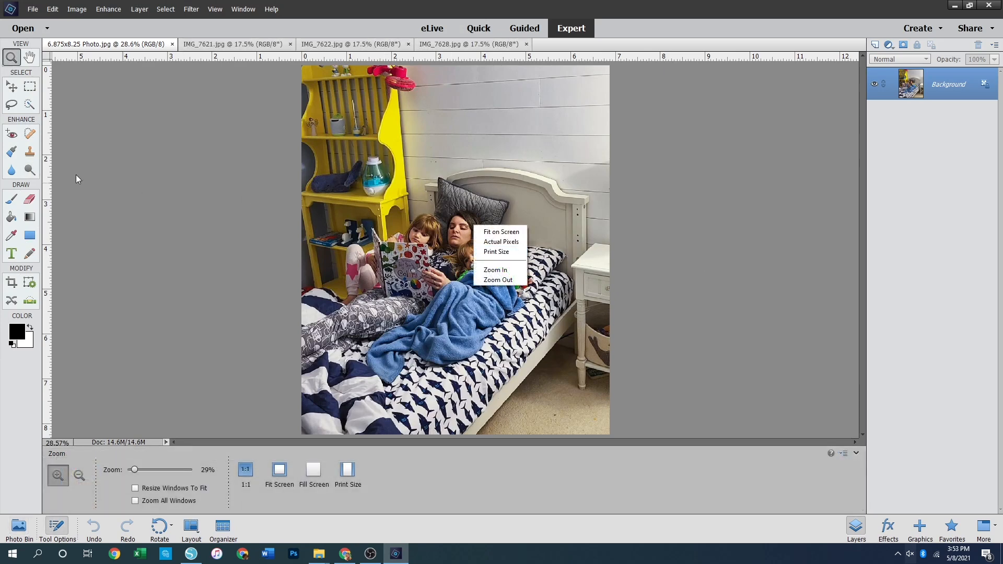
Display 6.875x8.25 Photo.jpg at its print size
{"action": "left_click", "coordinate": [10, 60]}
{"action": "right_click", "coordinate": [456, 263]}
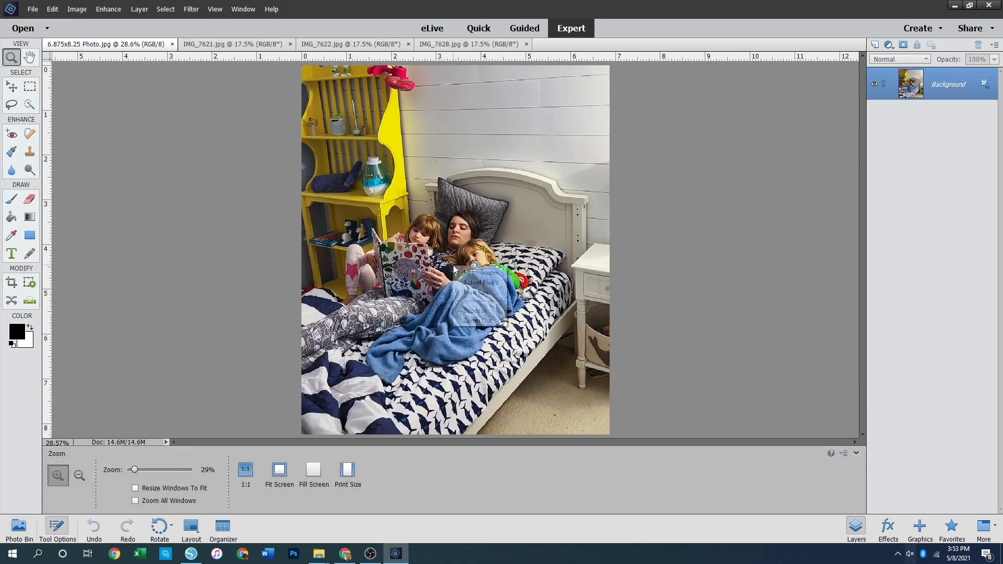
{"action": "left_click", "coordinate": [472, 293]}
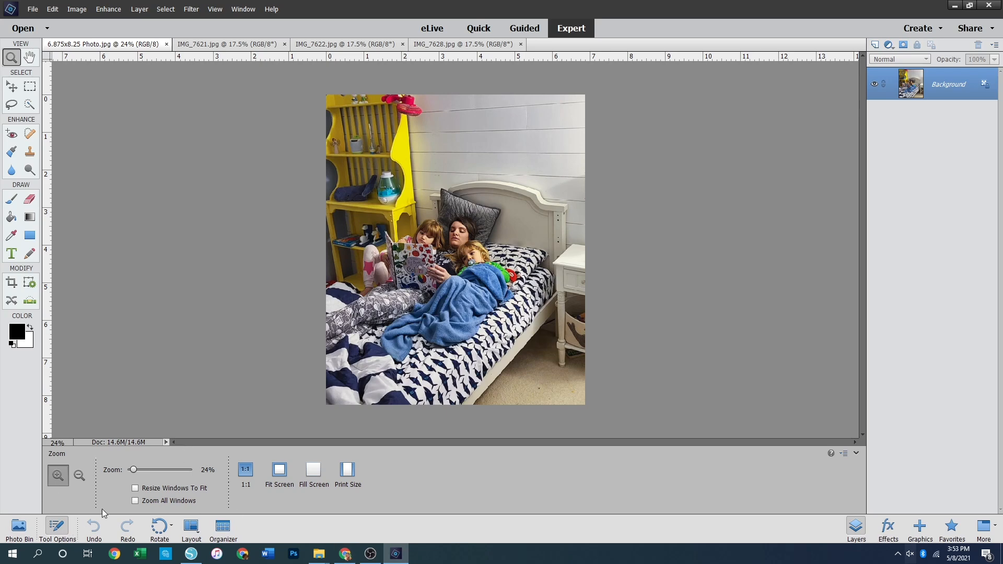
Show the thumbnails of the open files and compare IMG_7621.jpg, IMG_7622.jpg and IMG_7628.jpg
{"action": "left_click", "coordinate": [18, 528]}
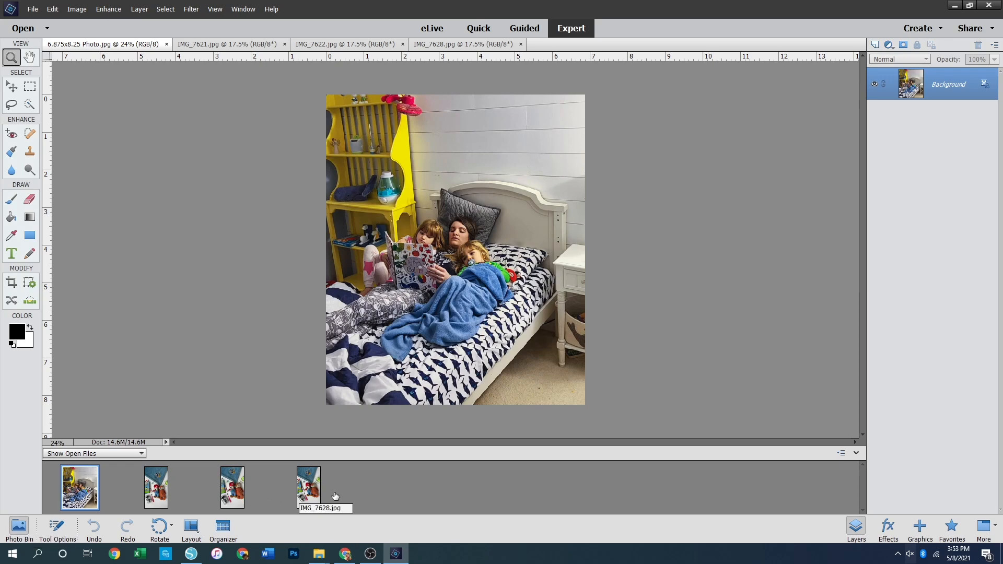
{"action": "left_click", "coordinate": [155, 488]}
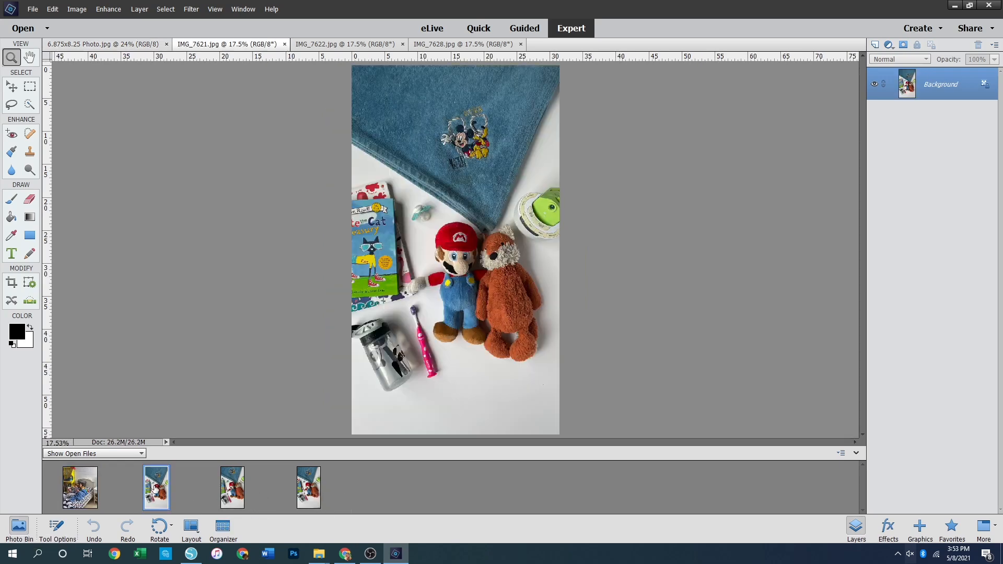
{"action": "left_click", "coordinate": [235, 495]}
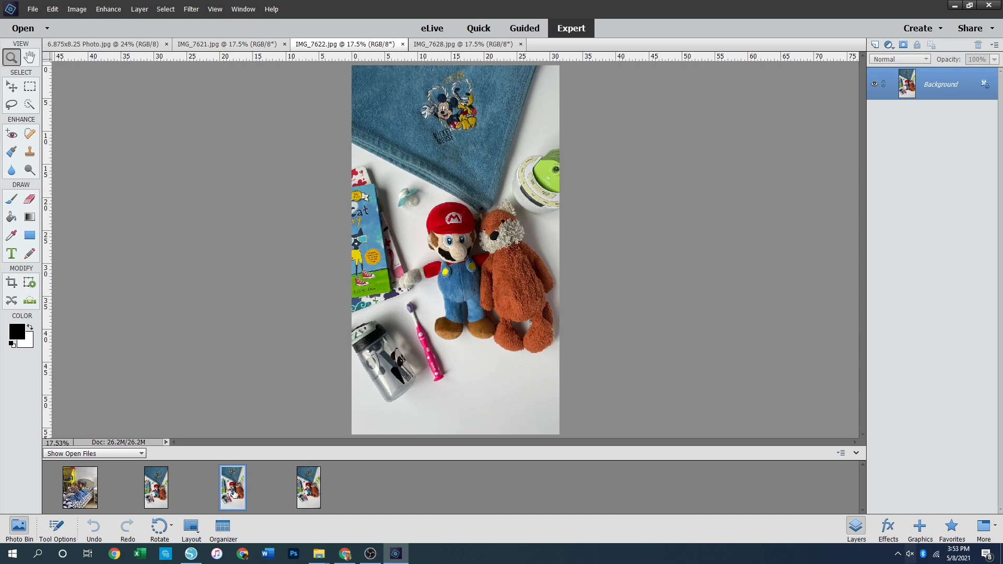
{"action": "left_click", "coordinate": [310, 490]}
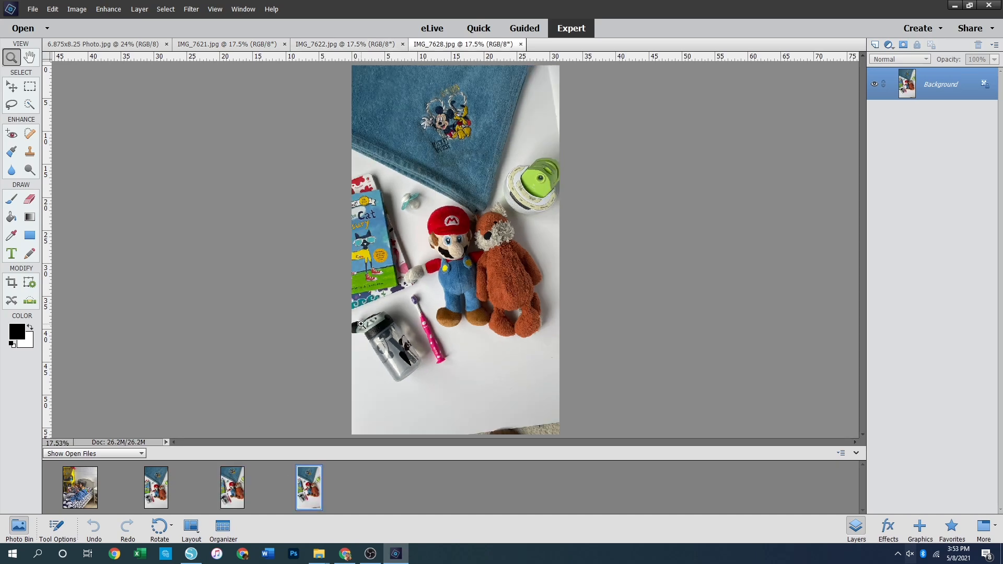
{"action": "left_click", "coordinate": [235, 476]}
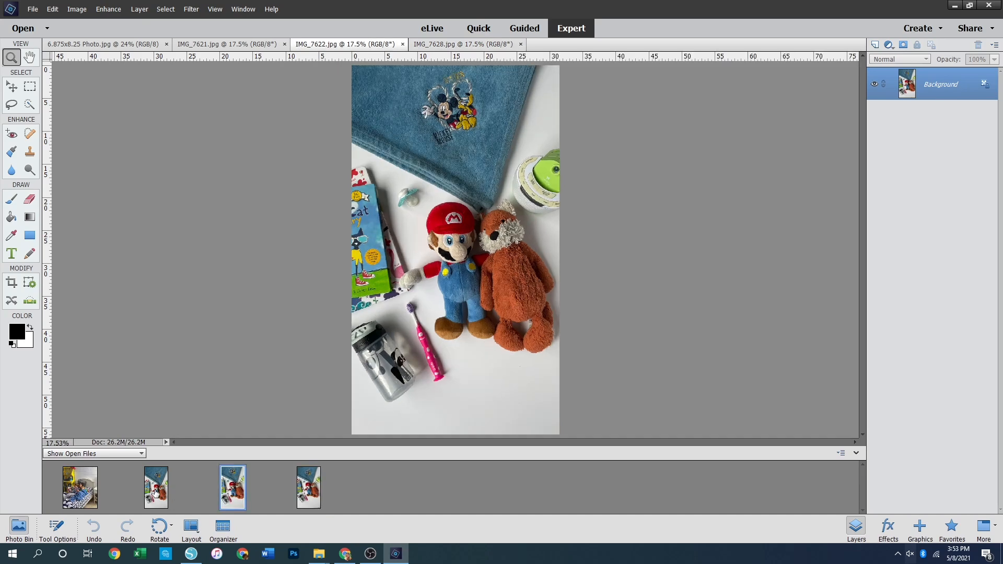
Crop IMG_7621.jpg to 3 x 8 in at 300 pixels/inch, framing the blanket emblem and both plush toys over the full photo height
{"action": "left_click", "coordinate": [155, 493]}
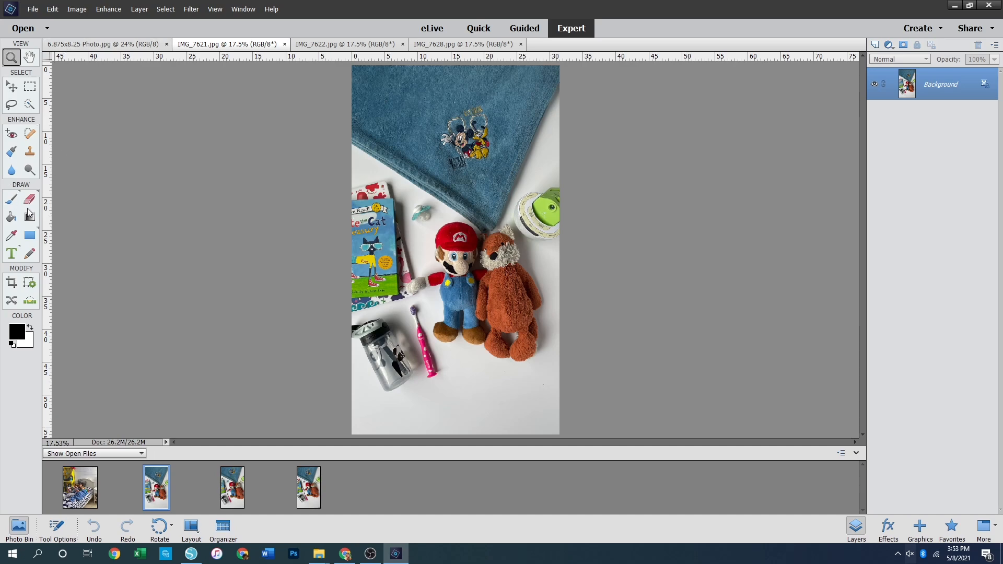
{"action": "left_click", "coordinate": [11, 284]}
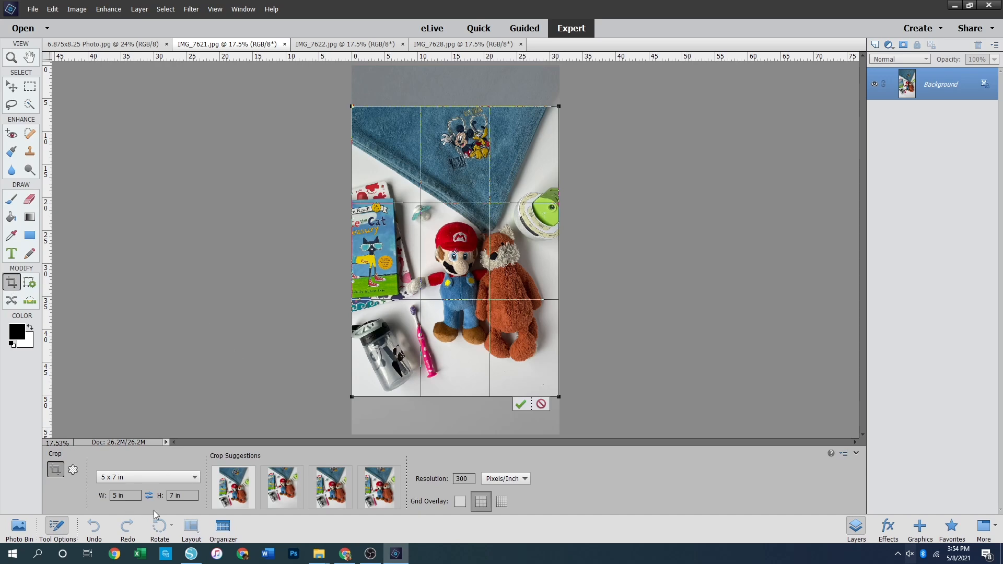
{"action": "left_click", "coordinate": [158, 478]}
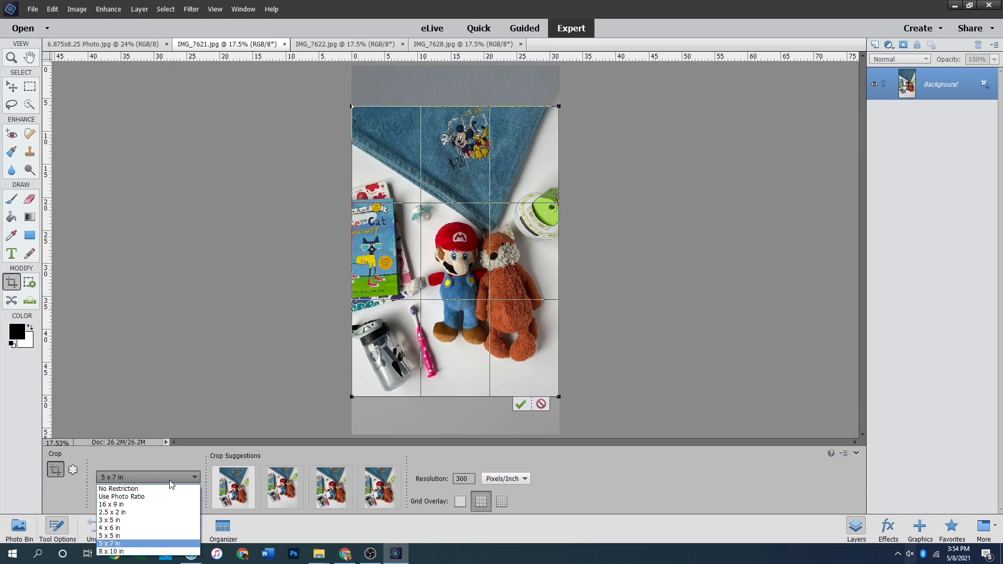
{"action": "left_click", "coordinate": [116, 489]}
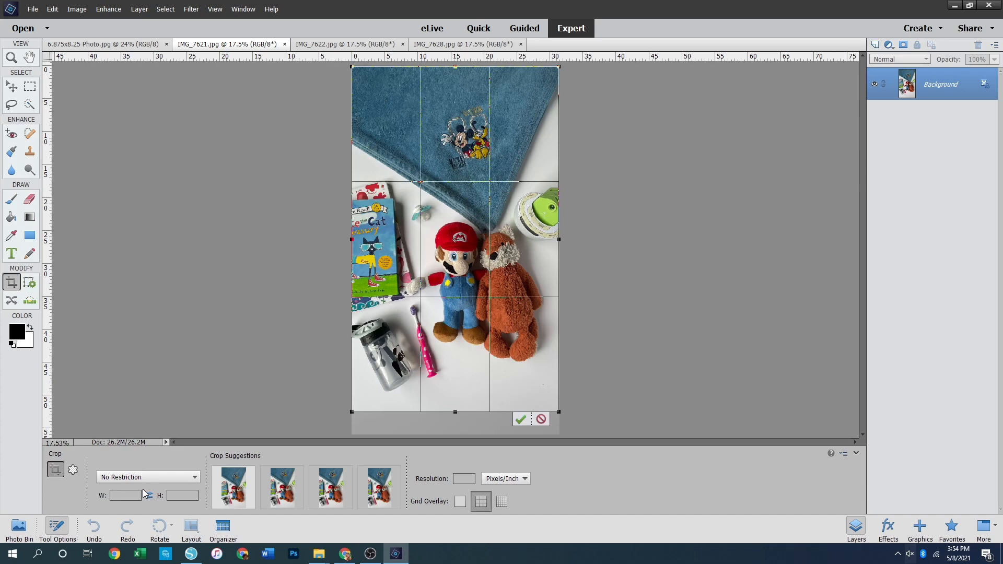
{"action": "left_click", "coordinate": [130, 496]}
{"action": "type", "text": "3"}
{"action": "key", "text": "Tab"}
{"action": "type", "text": "8"}
{"action": "key", "text": "Tab"}
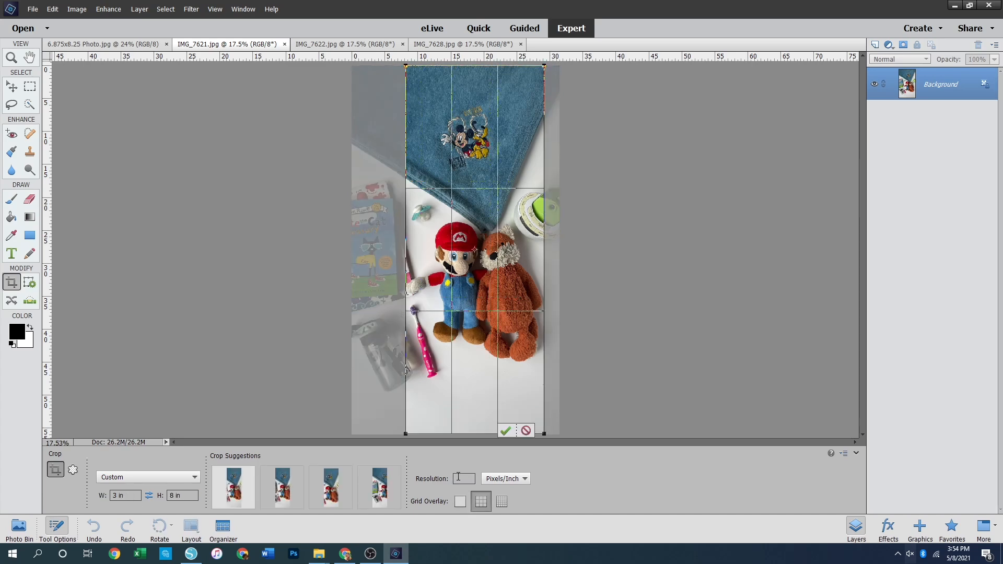
{"action": "left_click", "coordinate": [462, 479]}
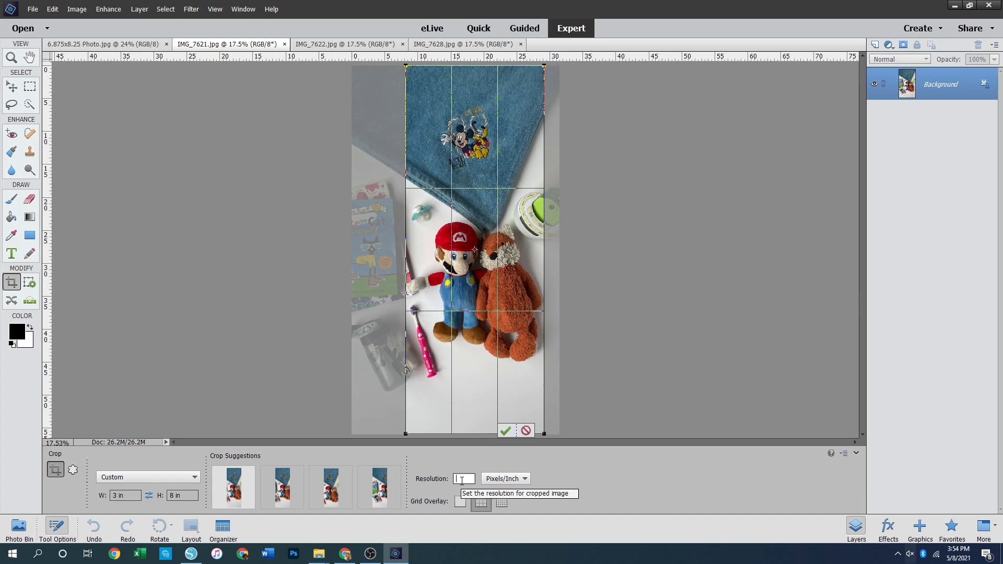
{"action": "type", "text": "300"}
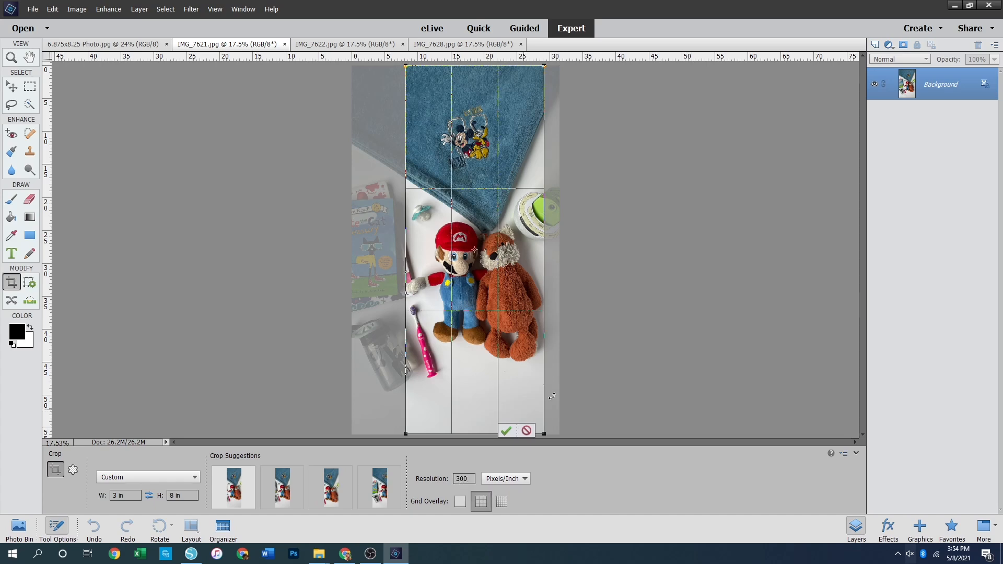
{"action": "mouse_move", "coordinate": [463, 280]}
{"action": "left_mouse_down"}
{"action": "mouse_move", "coordinate": [436, 278]}
{"action": "mouse_move", "coordinate": [458, 276]}
{"action": "mouse_move", "coordinate": [444, 276]}
{"action": "mouse_move", "coordinate": [461, 298]}
{"action": "mouse_move", "coordinate": [489, 294]}
{"action": "left_mouse_up"}
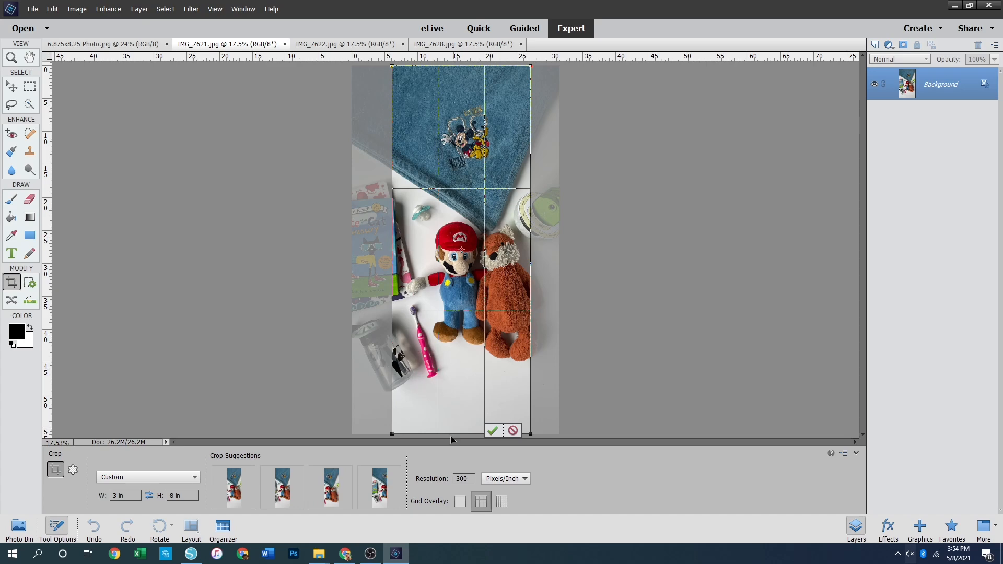
{"action": "left_click", "coordinate": [492, 432]}
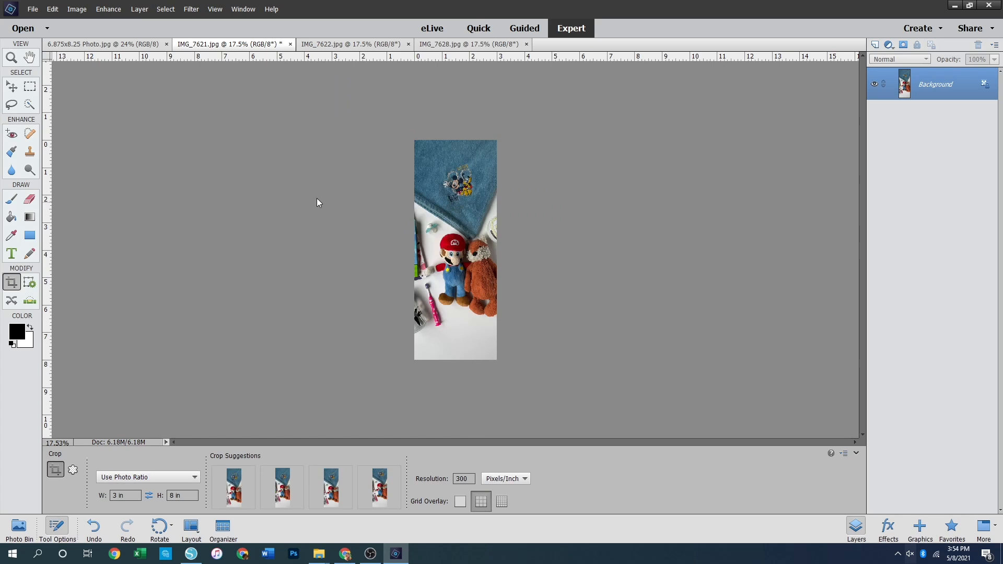
Set the crop for IMG_7622.jpg to a custom 3 x 8 in at 300 pixels/inch
{"action": "left_click", "coordinate": [351, 44]}
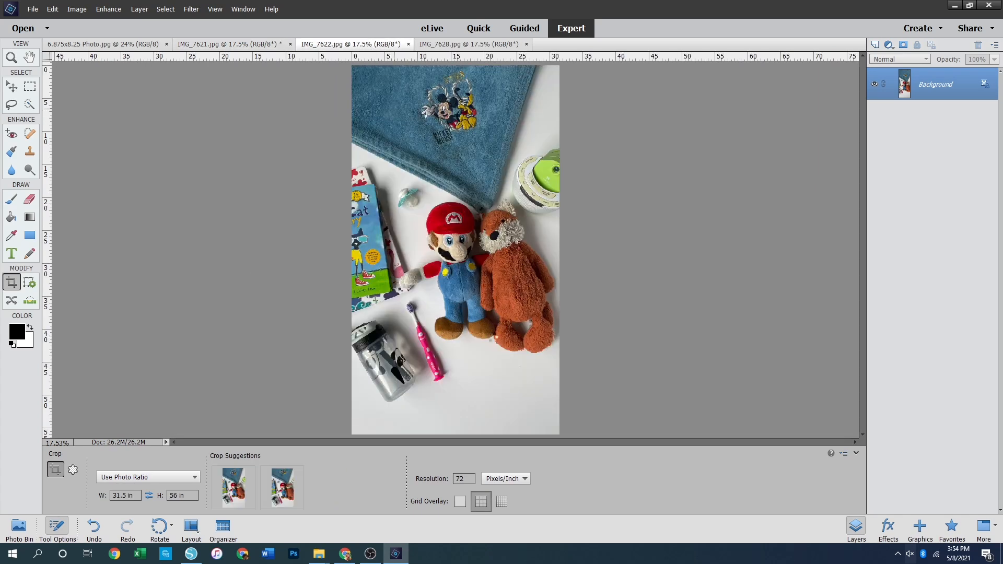
{"action": "left_click", "coordinate": [125, 476]}
{"action": "left_click", "coordinate": [123, 495]}
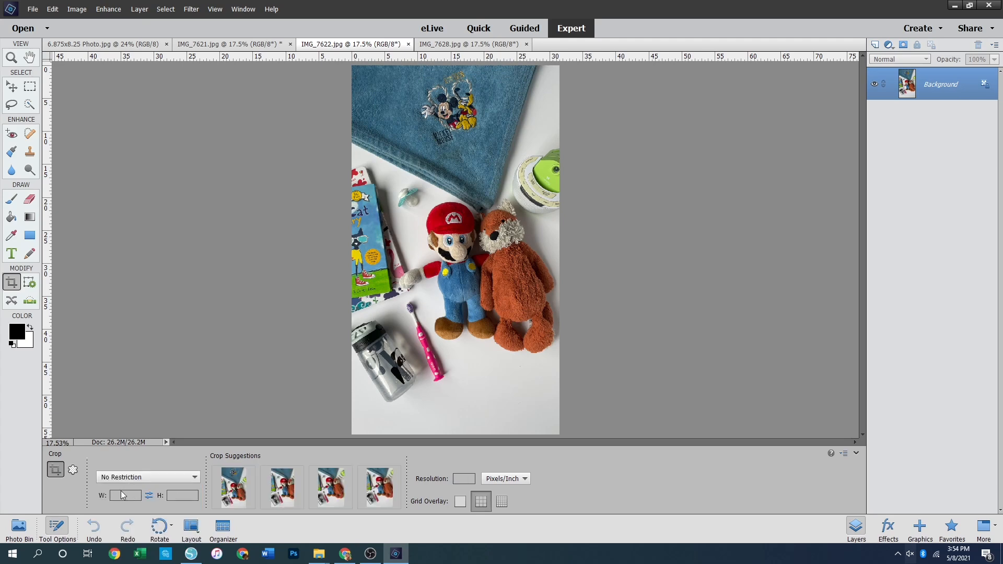
{"action": "left_click", "coordinate": [123, 494]}
{"action": "type", "text": "3"}
{"action": "key", "text": "Tab"}
{"action": "type", "text": "8"}
{"action": "key", "text": "Tab"}
{"action": "type", "text": "300"}
{"action": "key", "text": "Return"}
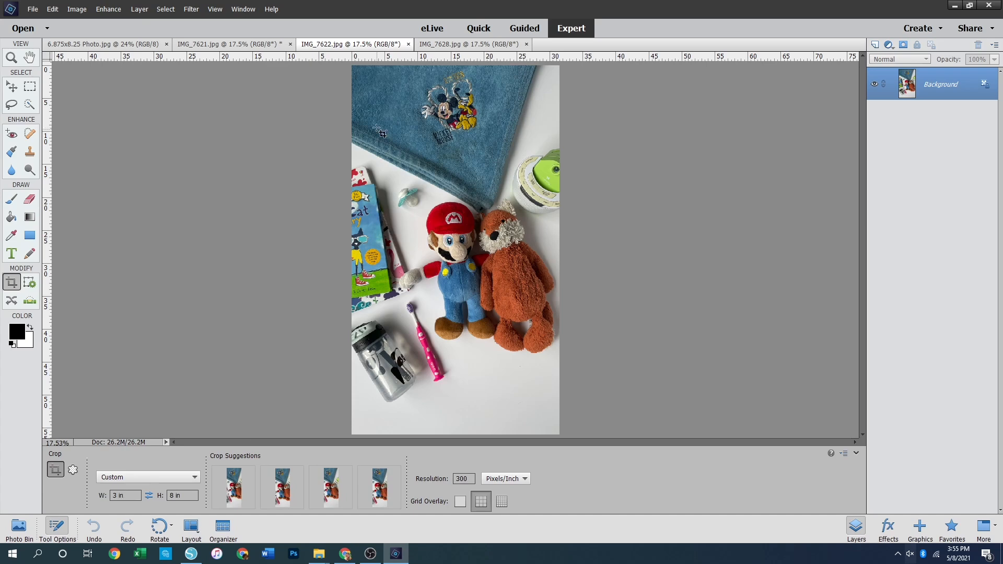
Try a full-height 3 x 8 in crop frame on IMG_7622.jpg around the blanket emblem and the plush toys
{"action": "left_click_drag", "start_coordinate": [380, 66], "coordinate": [505, 400]}
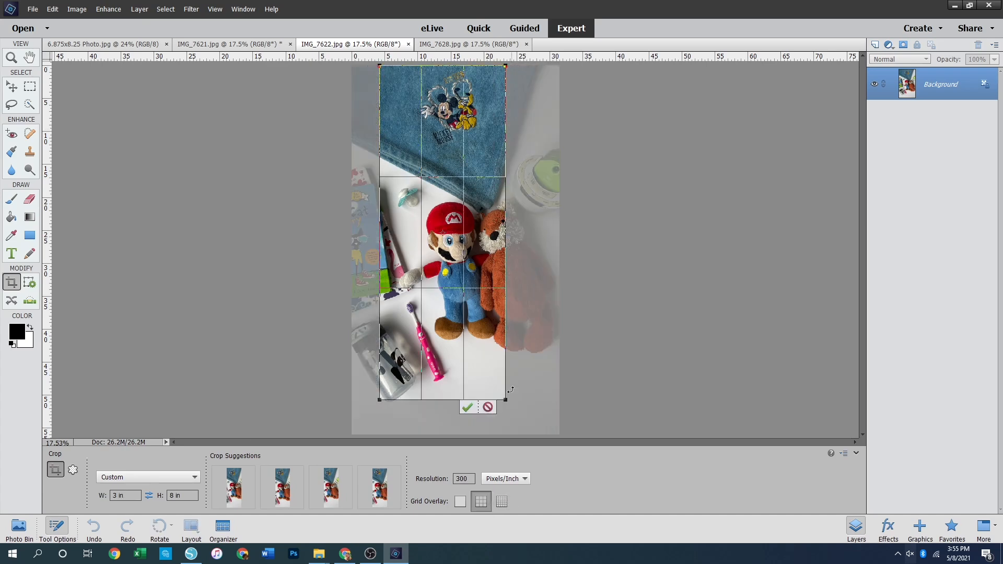
{"action": "left_click_drag", "start_coordinate": [507, 402], "coordinate": [531, 432]}
{"action": "left_click_drag", "start_coordinate": [513, 427], "coordinate": [522, 434]}
{"action": "mouse_move", "coordinate": [468, 270]}
{"action": "left_mouse_down"}
{"action": "mouse_move", "coordinate": [454, 270]}
{"action": "mouse_move", "coordinate": [481, 269]}
{"action": "left_mouse_up"}
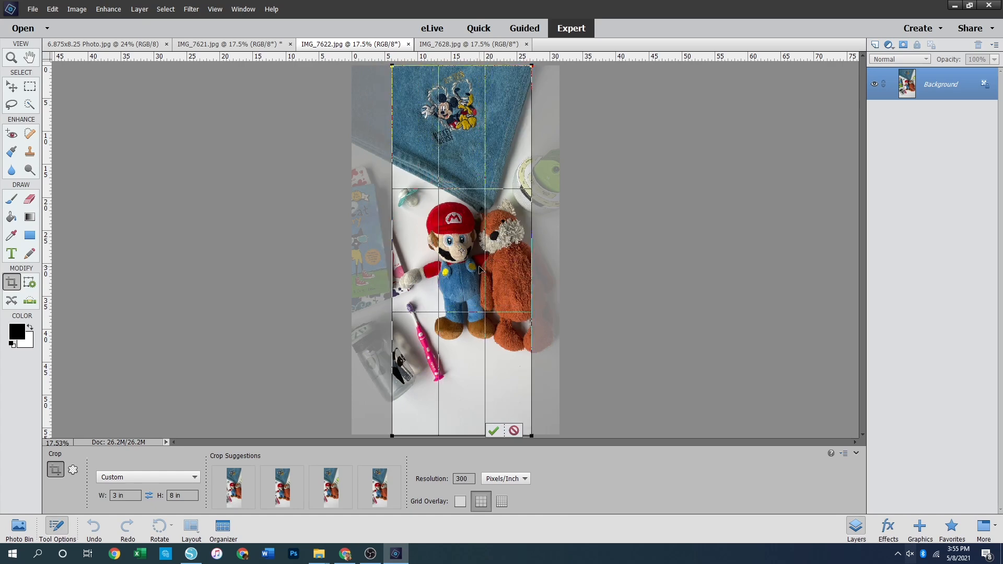
Try a full-height 3 x 8 in crop frame on IMG_7628.jpg, shifted to take in most of the fox toy
{"action": "left_click", "coordinate": [470, 44]}
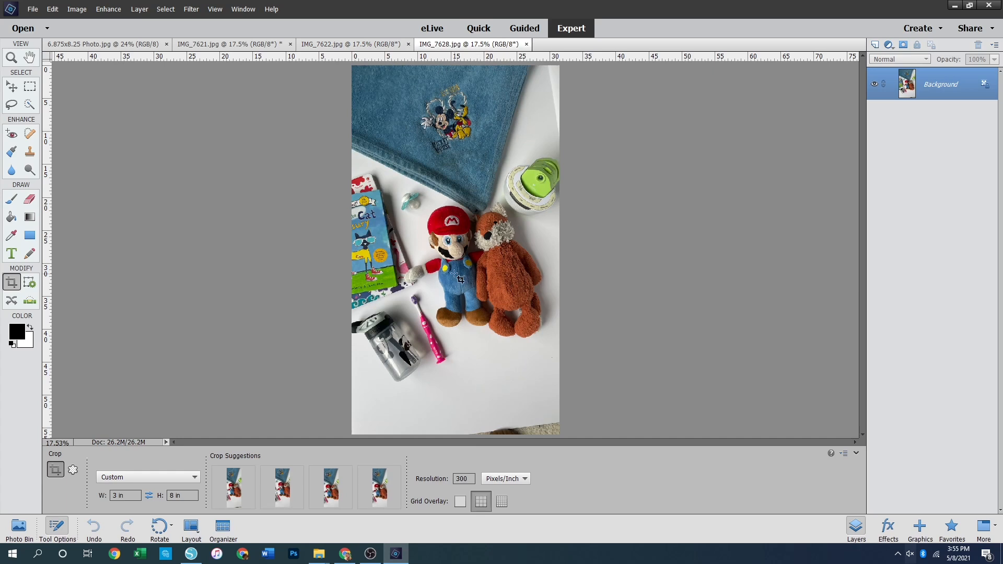
{"action": "mouse_move", "coordinate": [395, 119]}
{"action": "left_mouse_down"}
{"action": "mouse_move", "coordinate": [490, 364]}
{"action": "mouse_move", "coordinate": [525, 429]}
{"action": "left_mouse_up"}
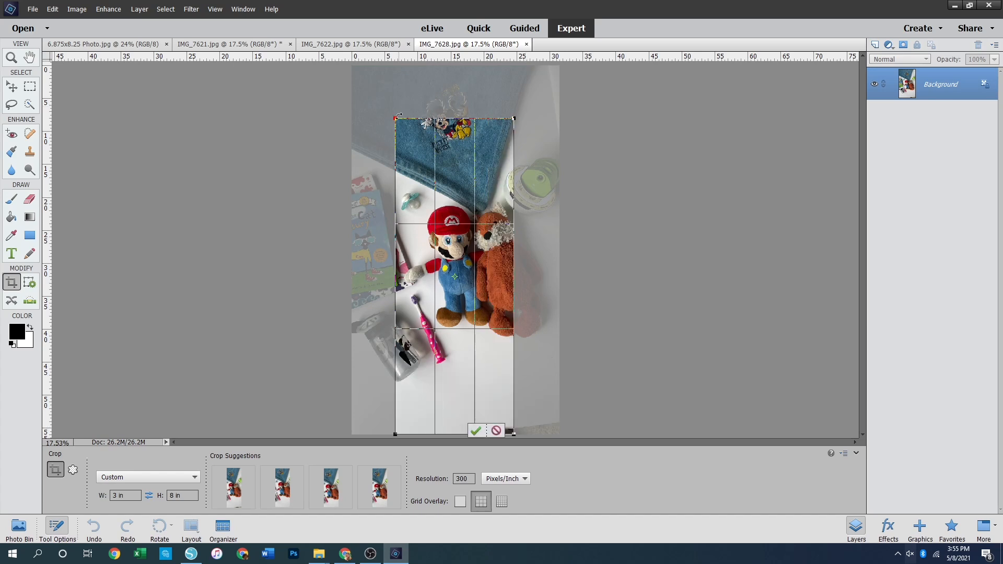
{"action": "left_click_drag", "start_coordinate": [397, 116], "coordinate": [343, 76]}
{"action": "left_click_drag", "start_coordinate": [484, 197], "coordinate": [491, 200]}
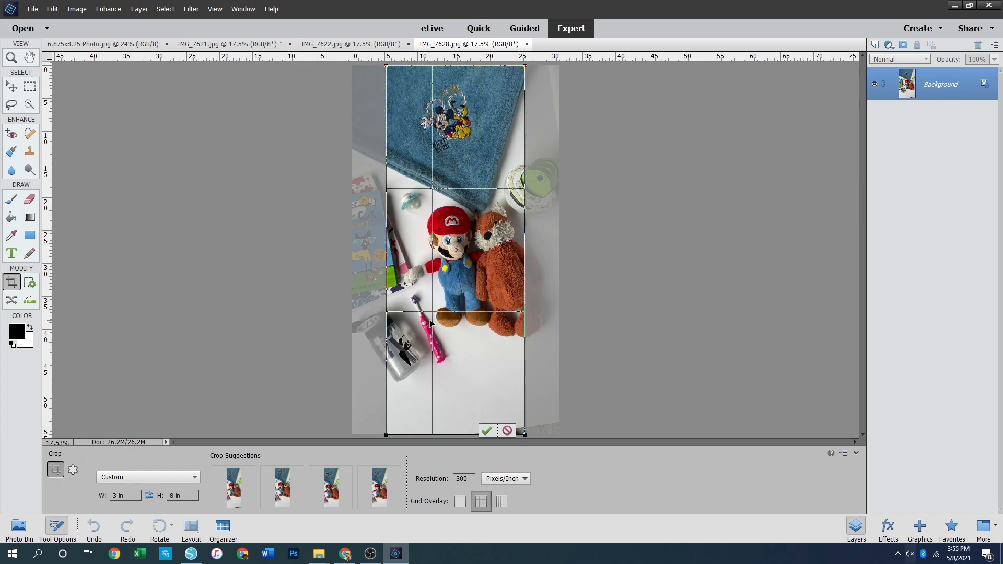
Try a 3 x 8 in crop frame on IMG_7622.jpg, repositioned and enlarged around the blanket emblem and both plush toys
{"action": "left_click", "coordinate": [343, 43]}
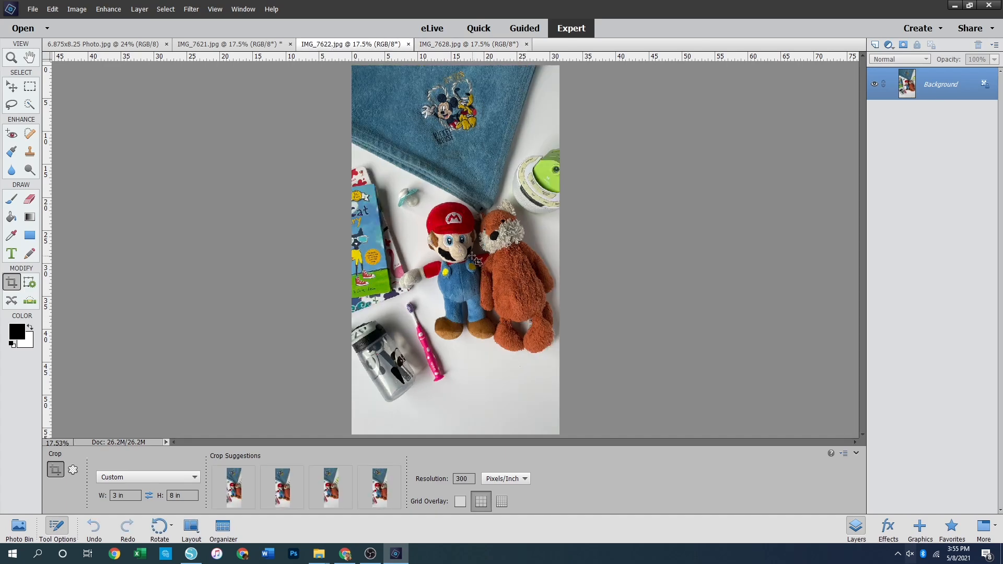
{"action": "left_click", "coordinate": [52, 9]}
{"action": "left_click", "coordinate": [52, 8]}
{"action": "mouse_move", "coordinate": [389, 57]}
{"action": "left_mouse_down"}
{"action": "mouse_move", "coordinate": [483, 243]}
{"action": "mouse_move", "coordinate": [474, 85]}
{"action": "mouse_move", "coordinate": [443, 58]}
{"action": "mouse_move", "coordinate": [374, 101]}
{"action": "mouse_move", "coordinate": [383, 62]}
{"action": "left_mouse_up"}
{"action": "left_click_drag", "start_coordinate": [384, 124], "coordinate": [500, 435]}
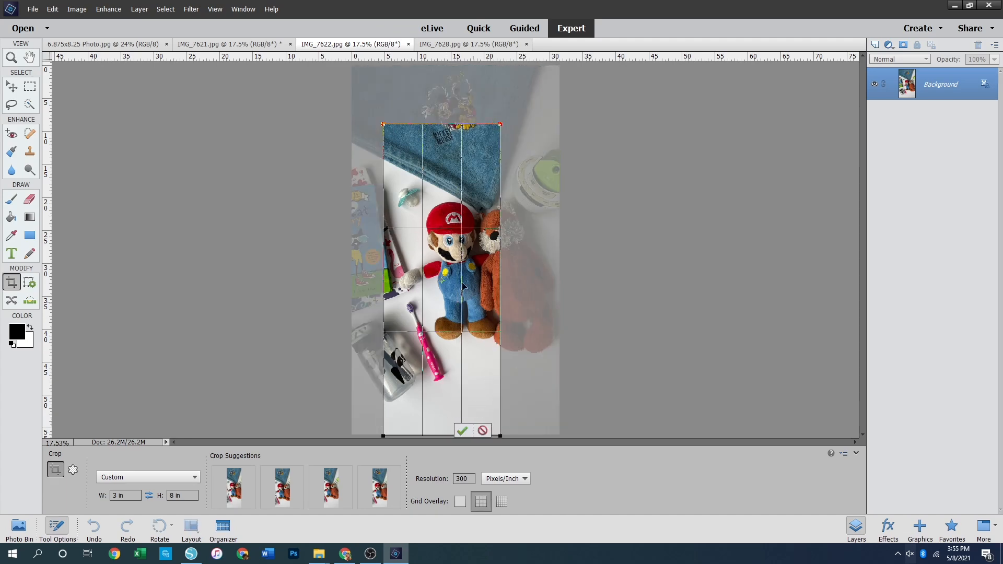
{"action": "left_click_drag", "start_coordinate": [385, 124], "coordinate": [348, 71]}
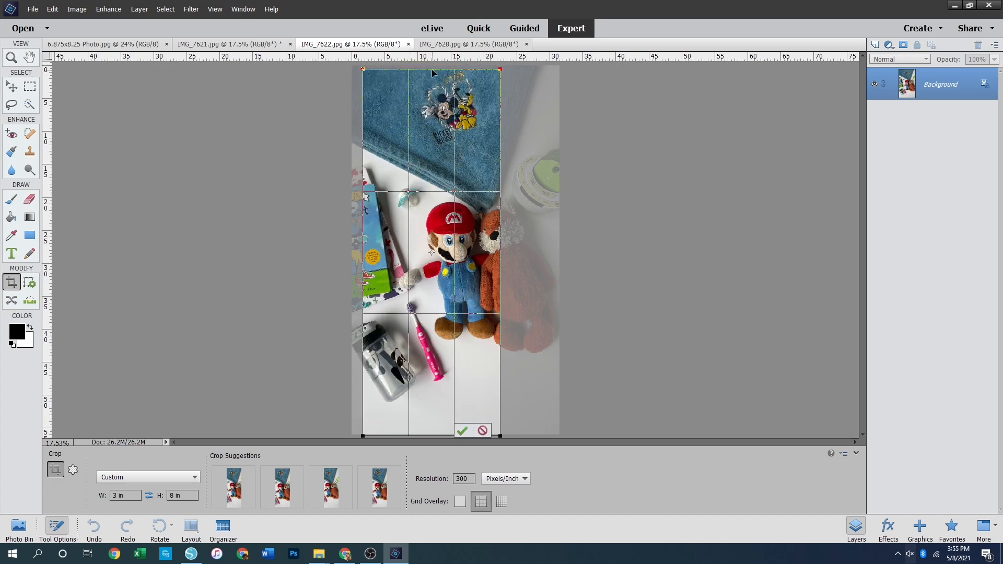
{"action": "left_click_drag", "start_coordinate": [423, 208], "coordinate": [449, 204]}
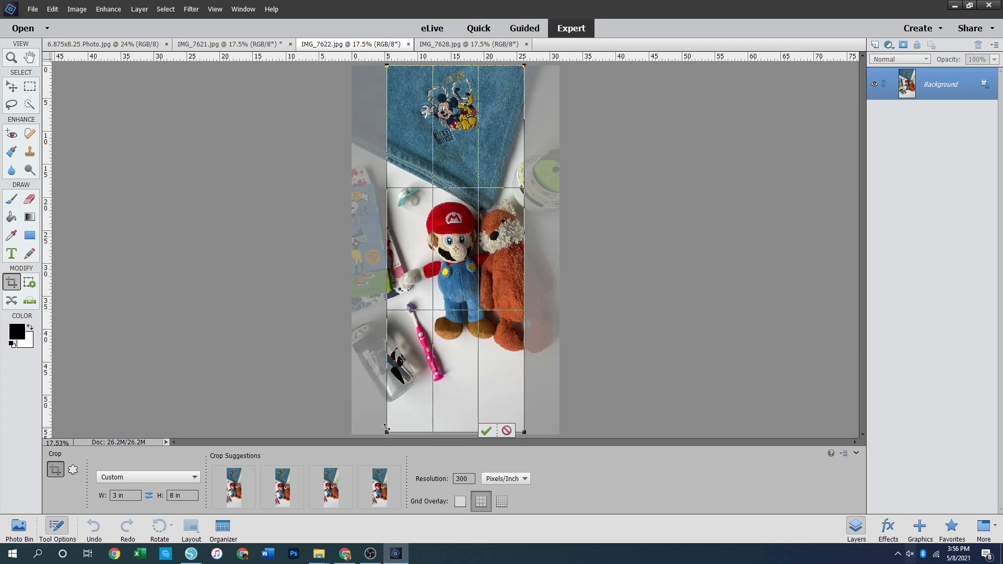
{"action": "left_click_drag", "start_coordinate": [385, 432], "coordinate": [366, 436]}
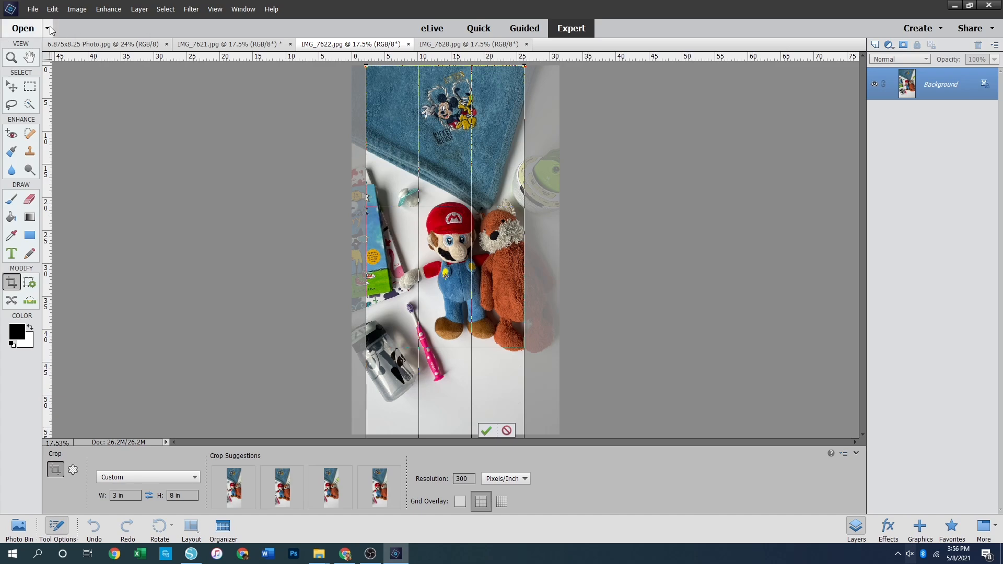
{"action": "left_click", "coordinate": [506, 430]}
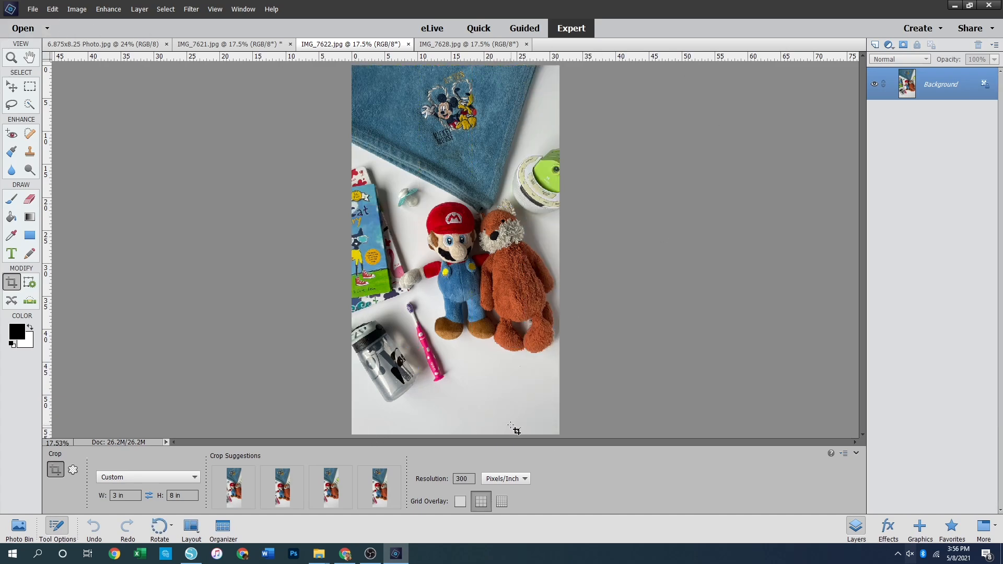
Crop IMG_7622.jpg to 3 x 8 in, keeping the blanket emblem and most of the fox toy by extending the frame below the photo
{"action": "left_click", "coordinate": [12, 60]}
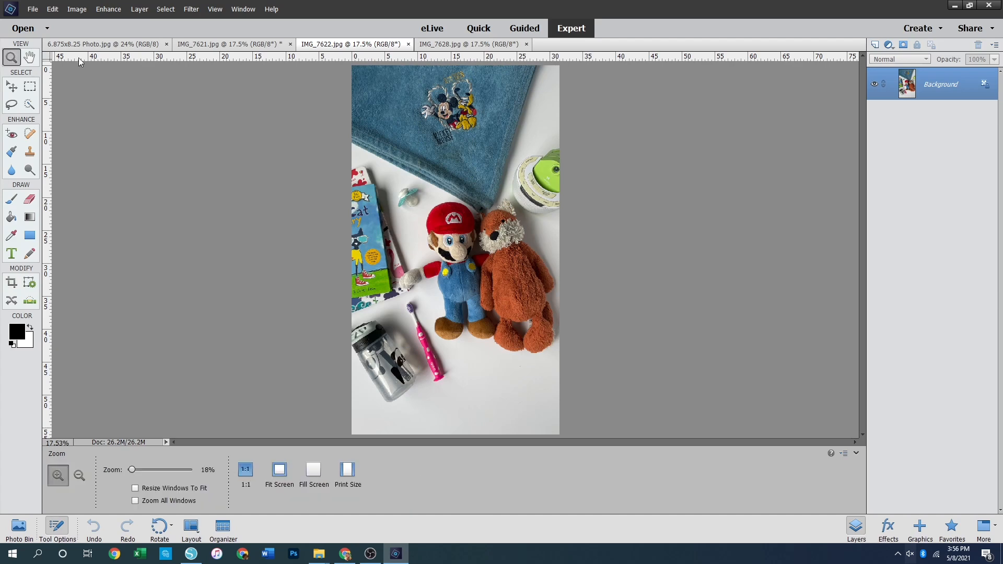
{"action": "left_click", "coordinate": [463, 321], "text": "alt"}
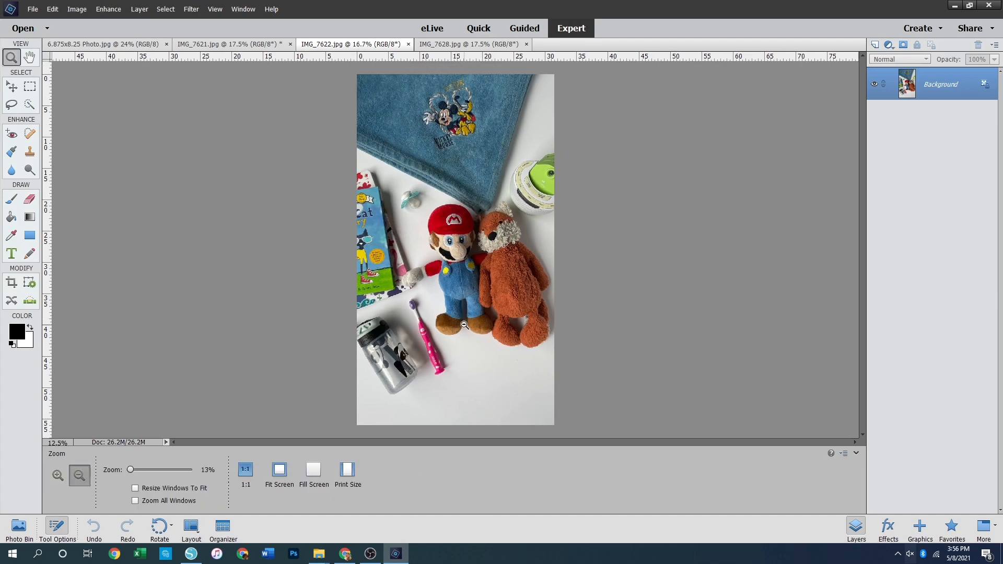
{"action": "left_click", "coordinate": [464, 325]}
{"action": "left_click", "coordinate": [451, 321]}
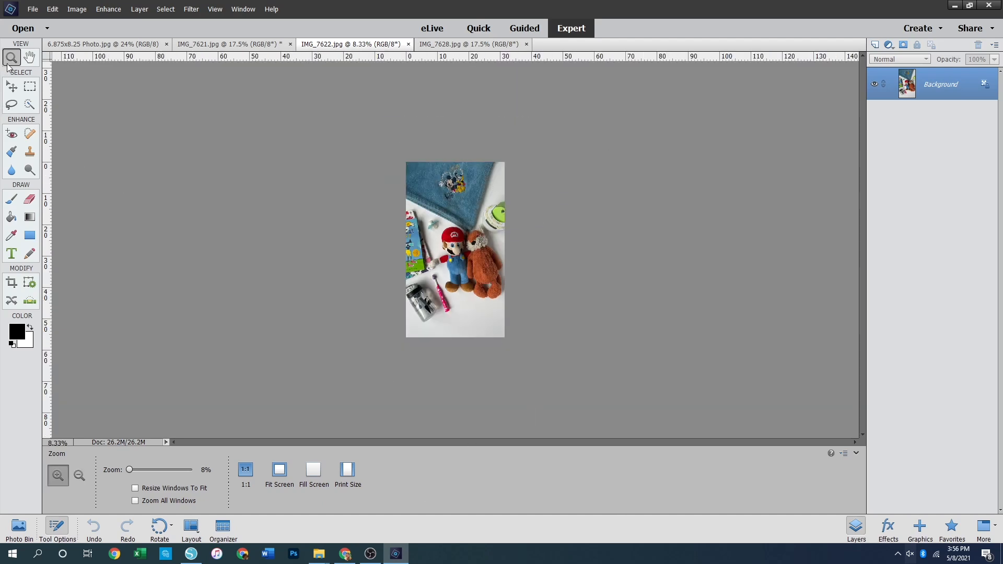
{"action": "left_click", "coordinate": [10, 286]}
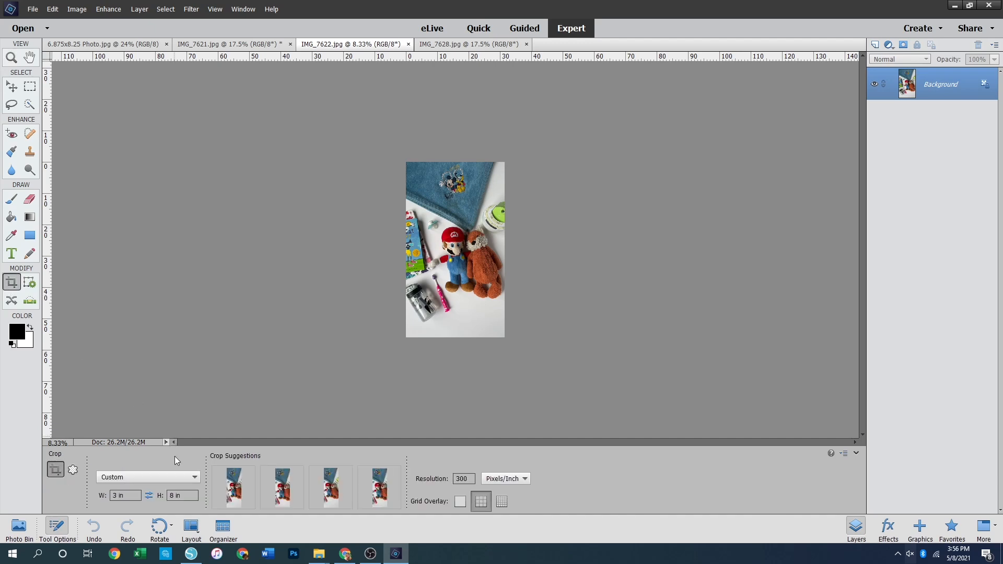
{"action": "left_click", "coordinate": [233, 497]}
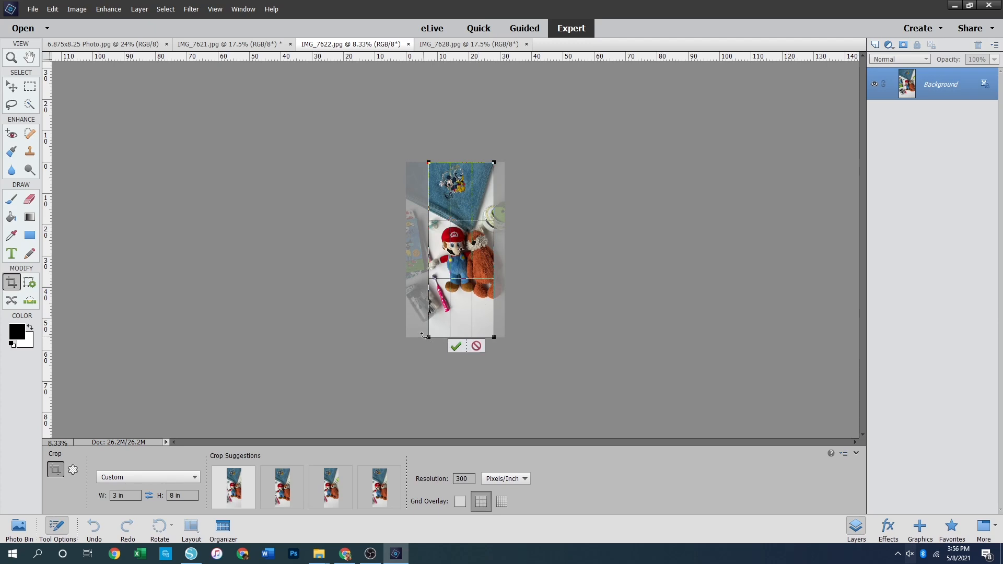
{"action": "left_click_drag", "start_coordinate": [424, 336], "coordinate": [418, 368]}
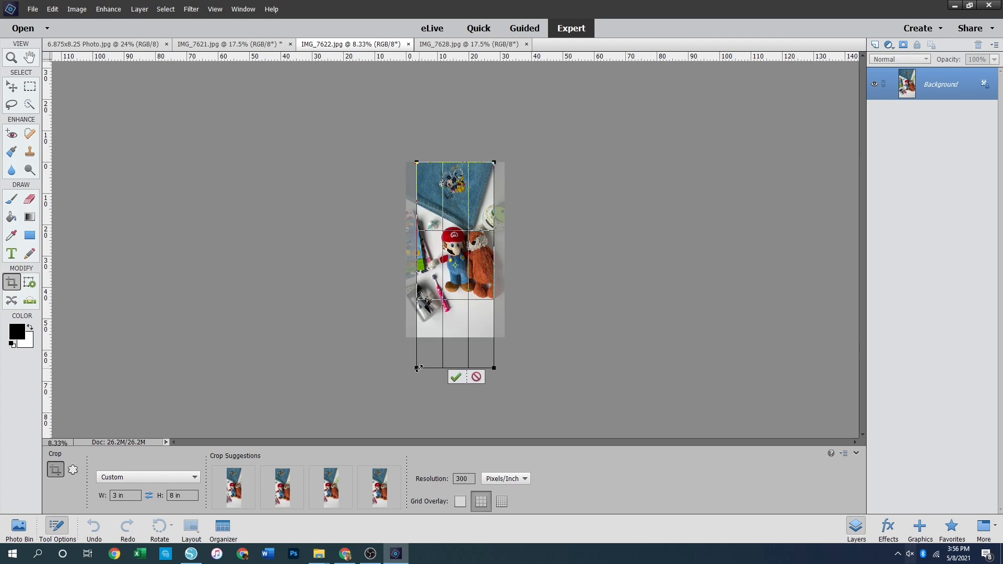
{"action": "double_click", "coordinate": [453, 273]}
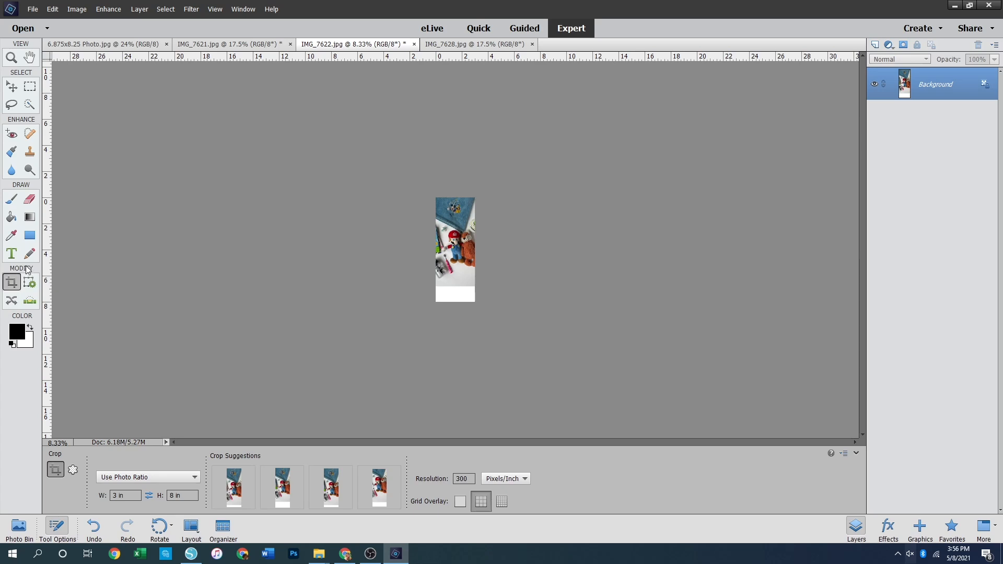
Add a Brightness/Contrast adjustment layer to the cropped IMG_7622.jpg with brightness 49 and slightly raised contrast
{"action": "left_click", "coordinate": [10, 58]}
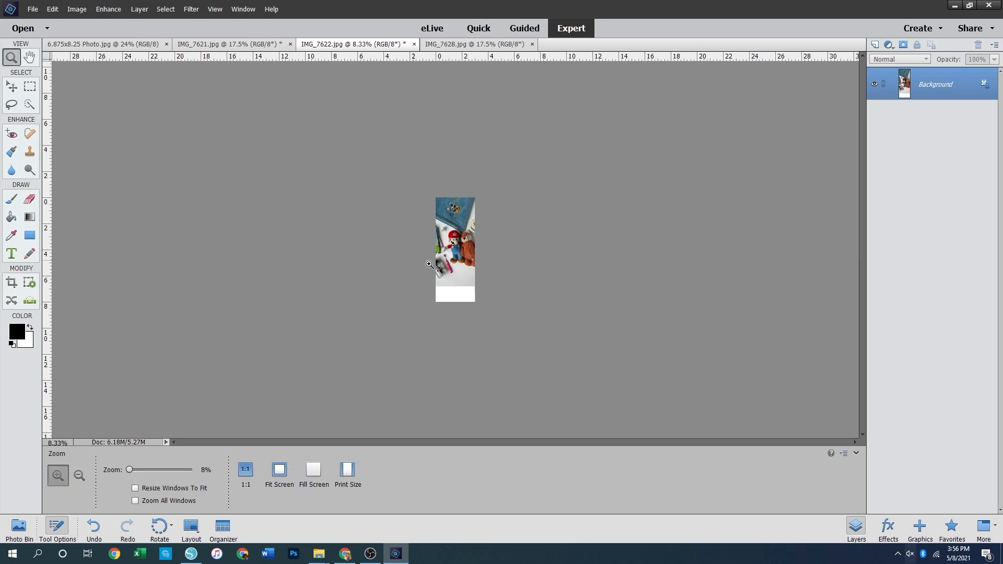
{"action": "left_click", "coordinate": [486, 290]}
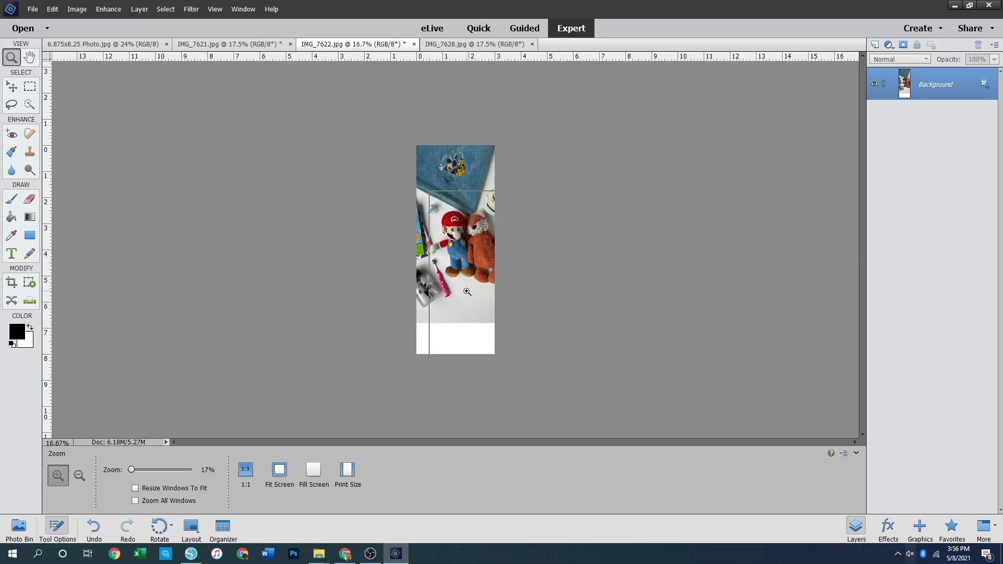
{"action": "left_click", "coordinate": [467, 290]}
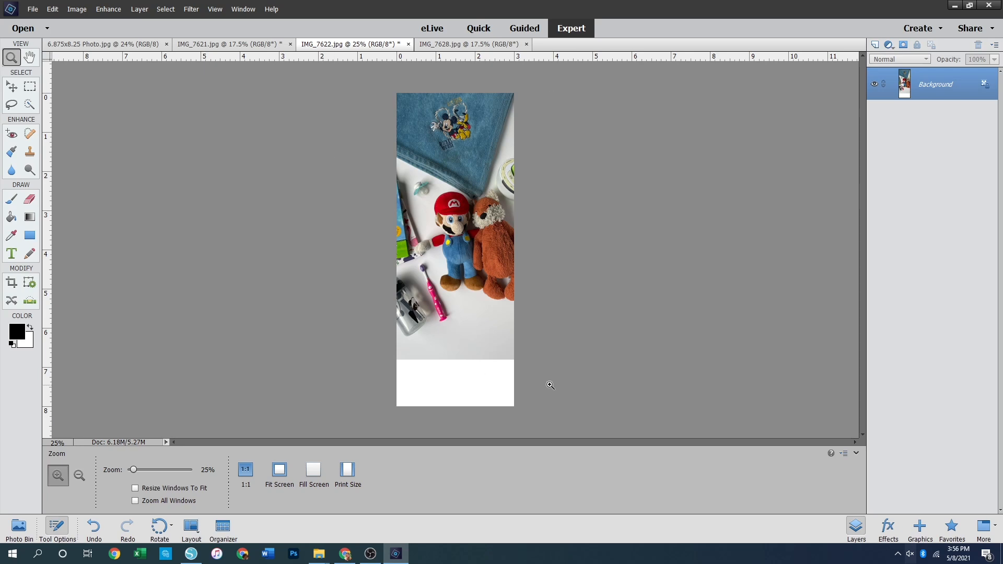
{"action": "left_click", "coordinate": [889, 44]}
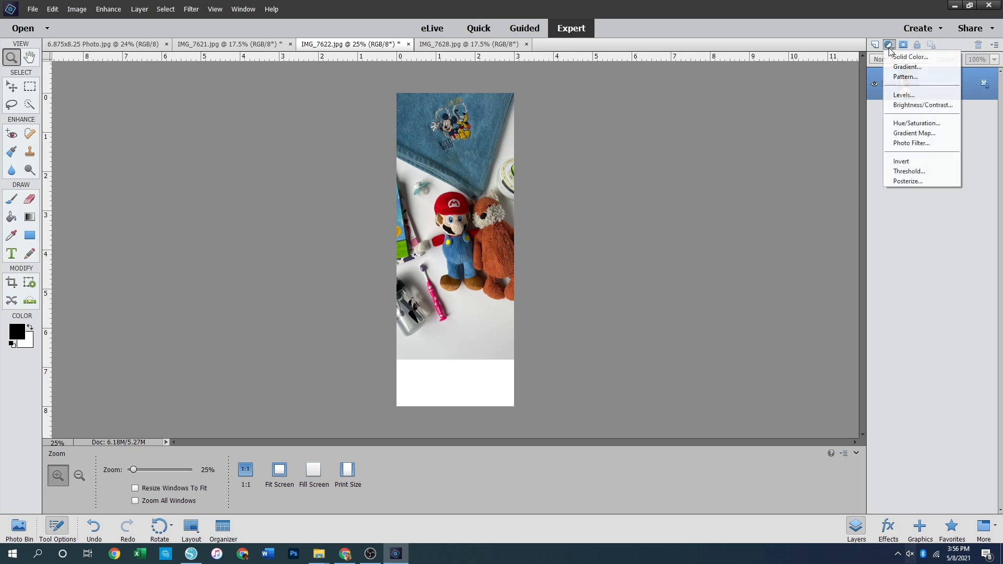
{"action": "left_click", "coordinate": [920, 106]}
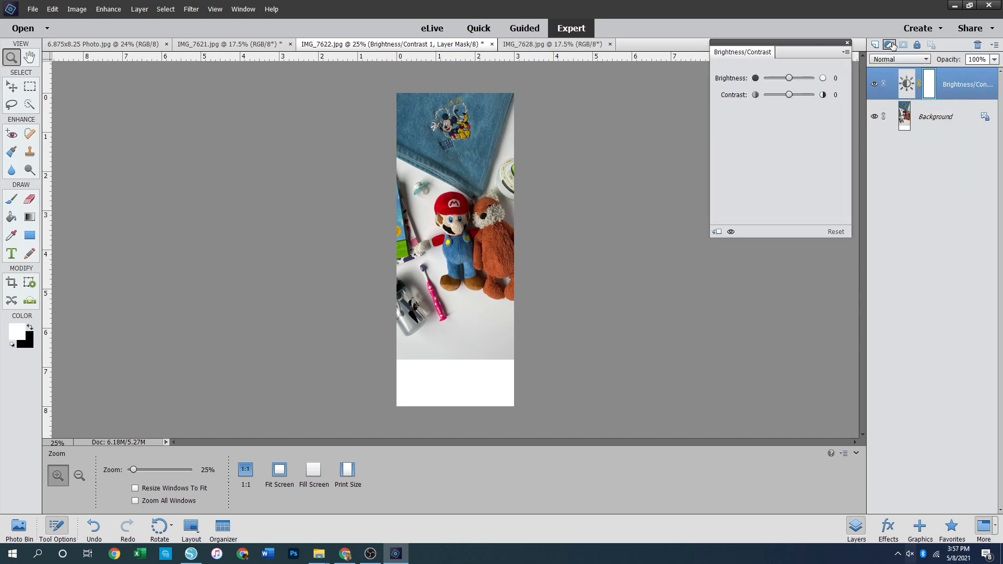
{"action": "left_click_drag", "start_coordinate": [789, 77], "coordinate": [796, 75]}
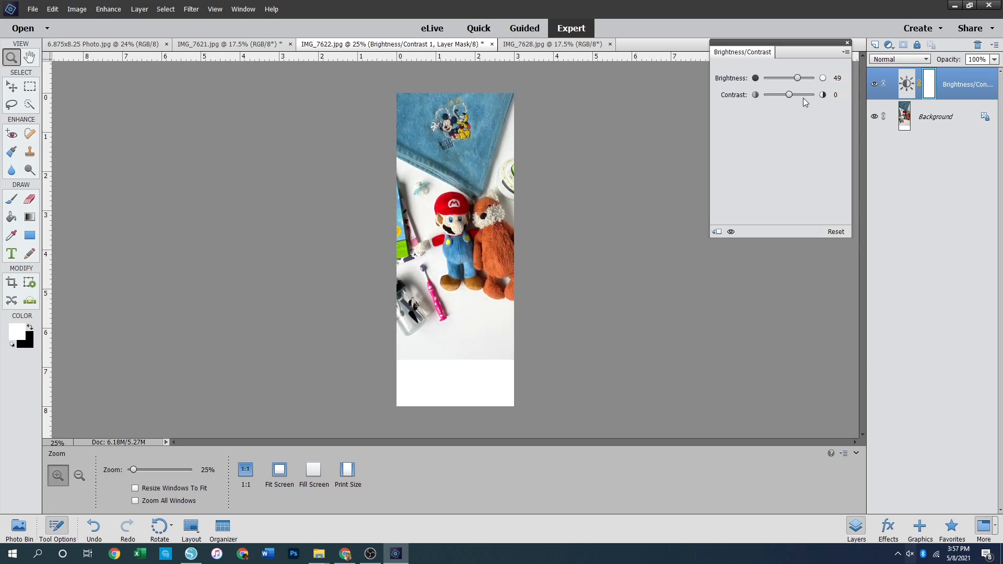
{"action": "left_click_drag", "start_coordinate": [791, 95], "coordinate": [794, 96]}
Merge the Brightness/Contrast adjustment layer with the Background layer and close the adjustment settings
{"action": "left_click", "coordinate": [933, 109]}
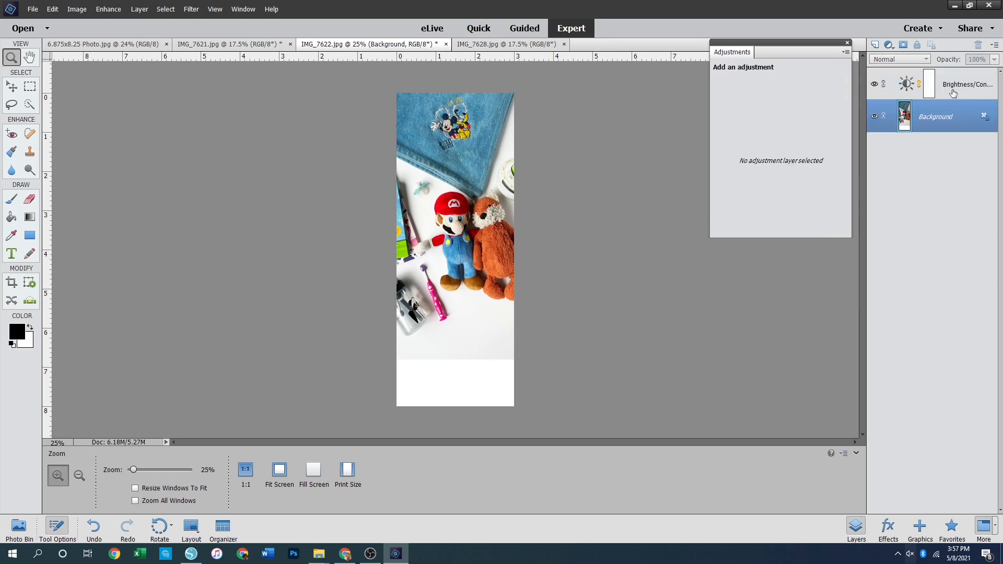
{"action": "left_click", "coordinate": [952, 91], "text": "ctrl"}
{"action": "right_click", "coordinate": [952, 89]}
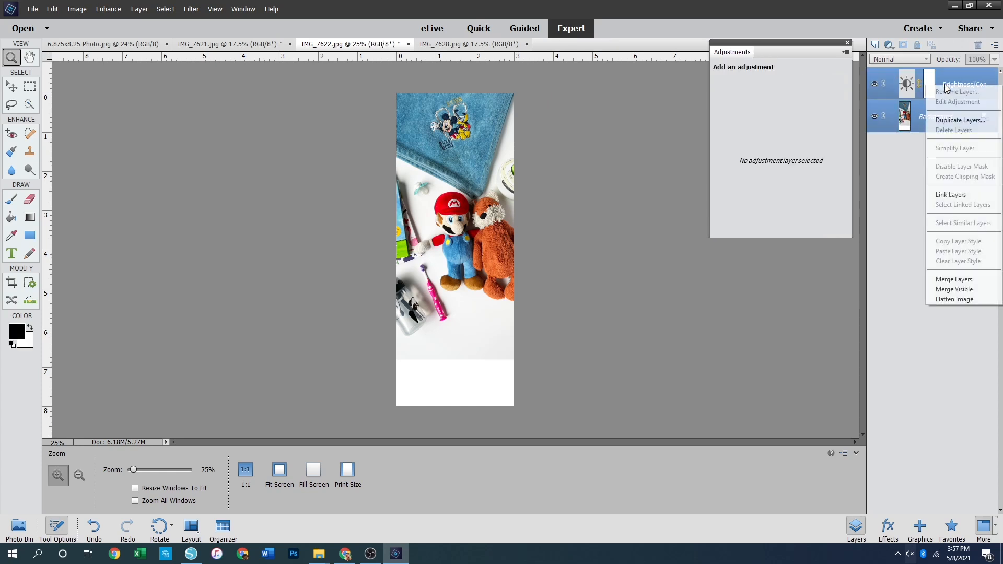
{"action": "left_click", "coordinate": [971, 279]}
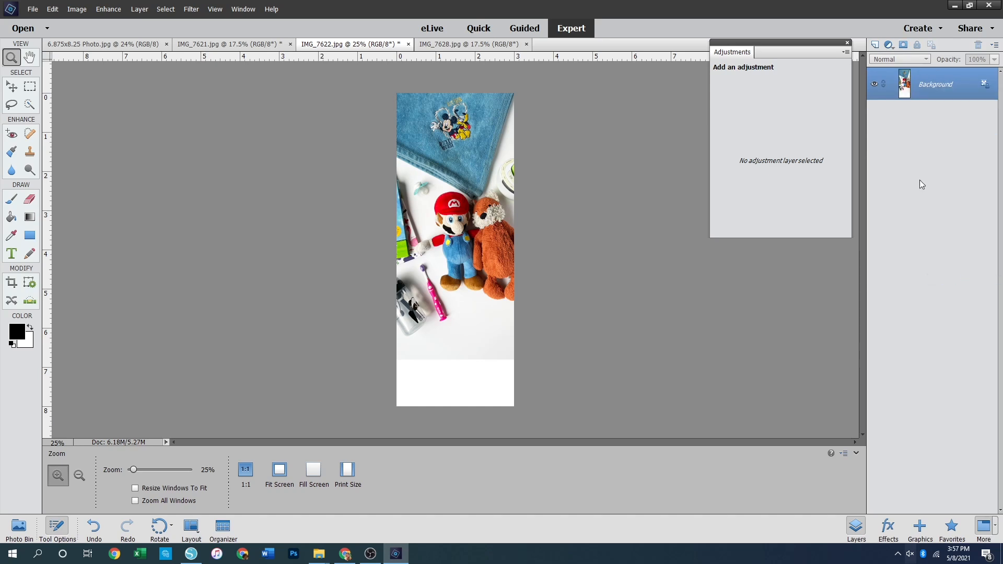
{"action": "left_click", "coordinate": [847, 42]}
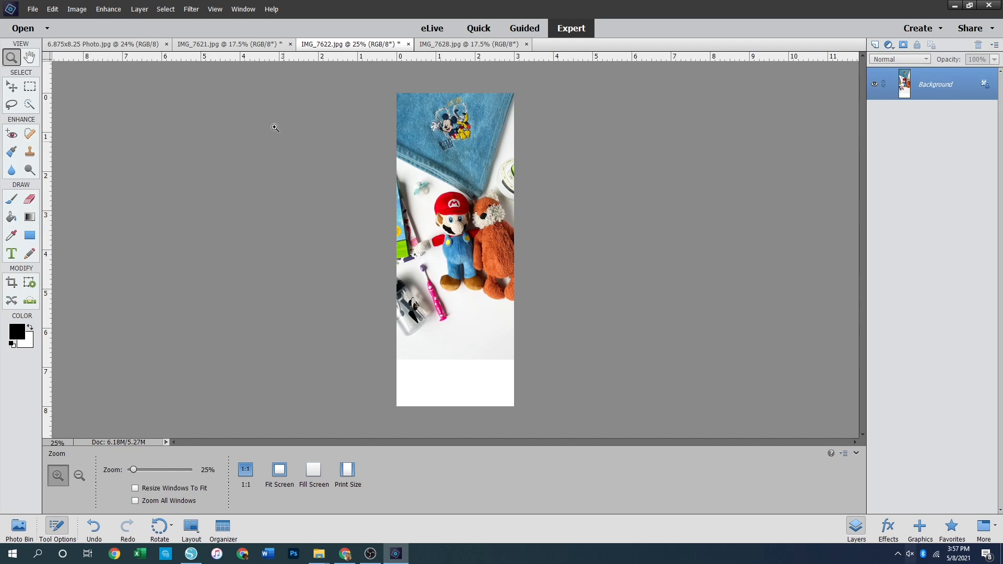
{"action": "left_click", "coordinate": [190, 10]}
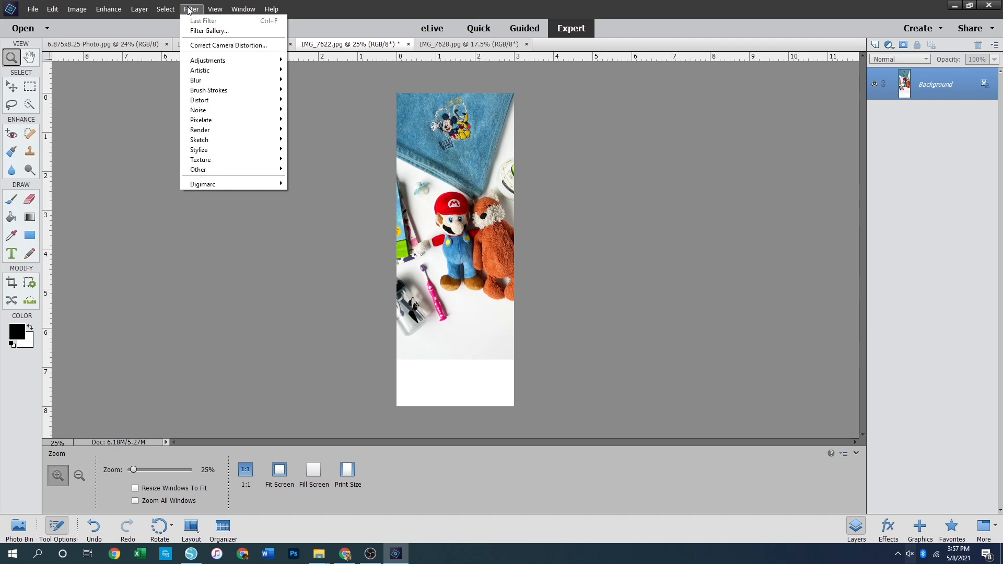
{"action": "mouse_move", "coordinate": [37, 10]}
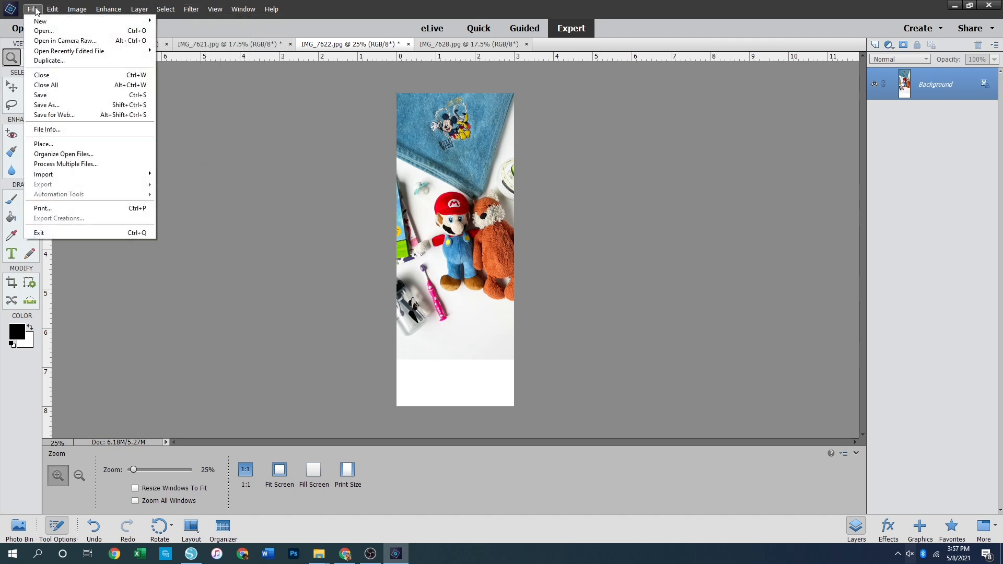
{"action": "left_click", "coordinate": [51, 41]}
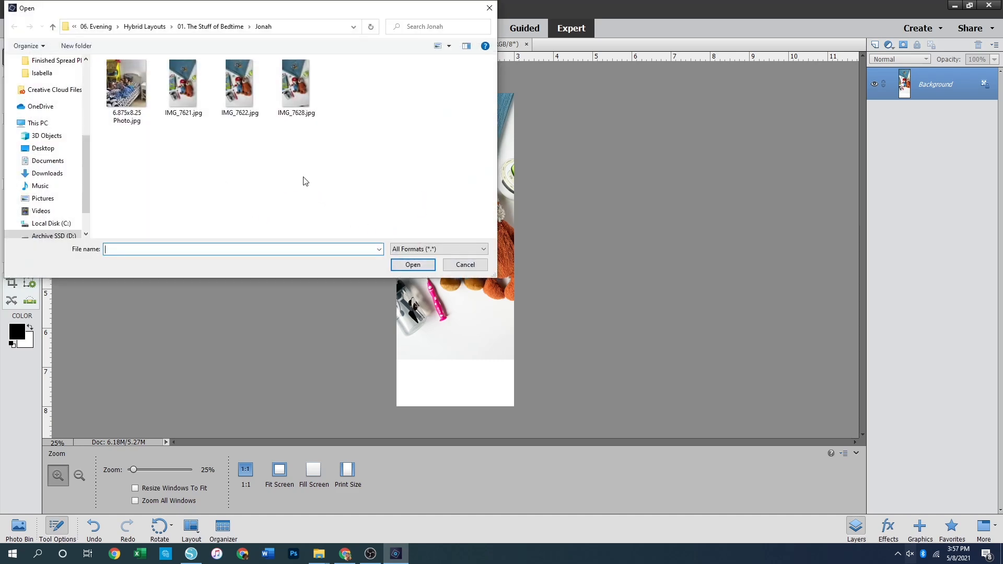
{"action": "left_click", "coordinate": [465, 265]}
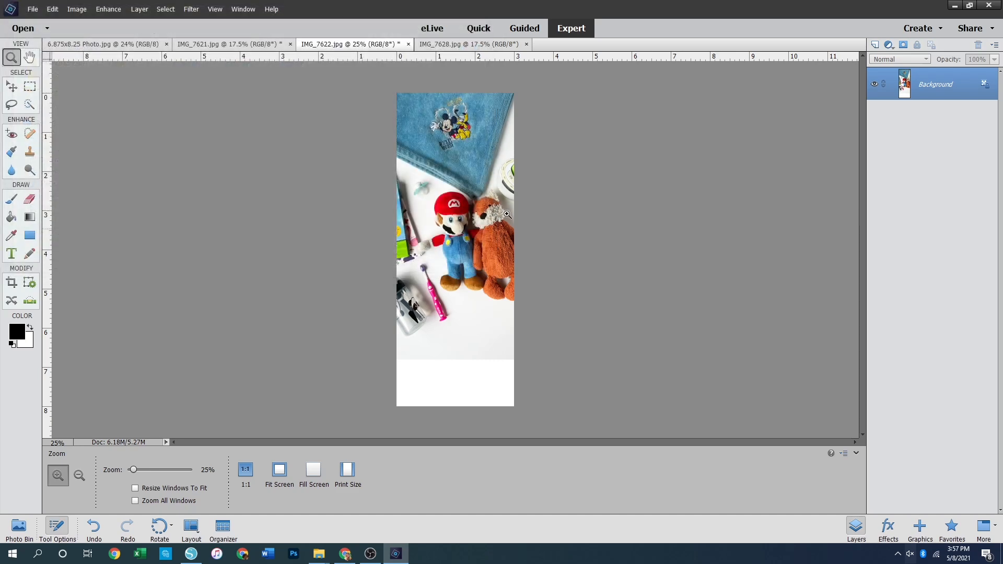
Save the edited photo as a maximum-quality JPEG named "3x8 Photo" in the same project folder
{"action": "left_click", "coordinate": [32, 9]}
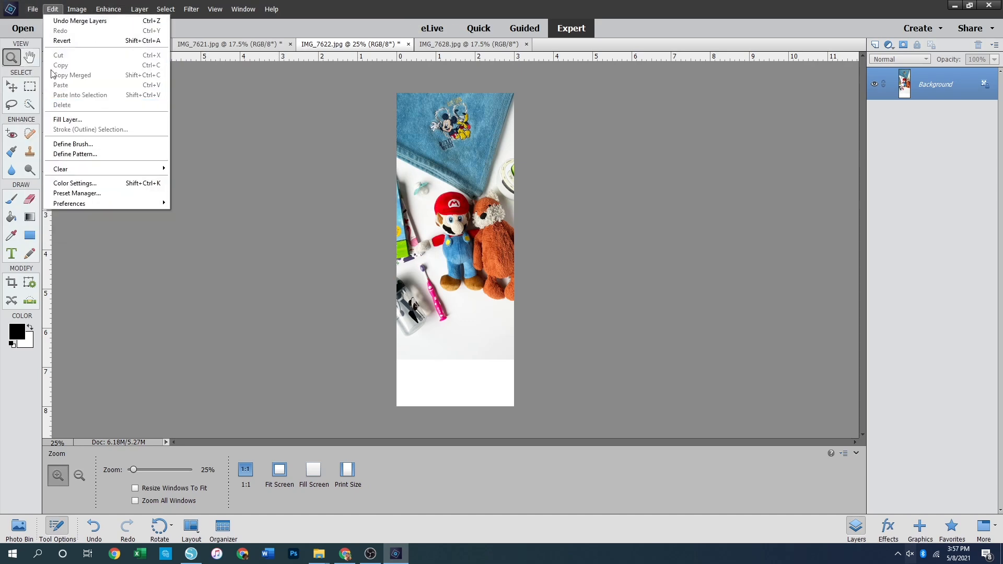
{"action": "left_click", "coordinate": [52, 105]}
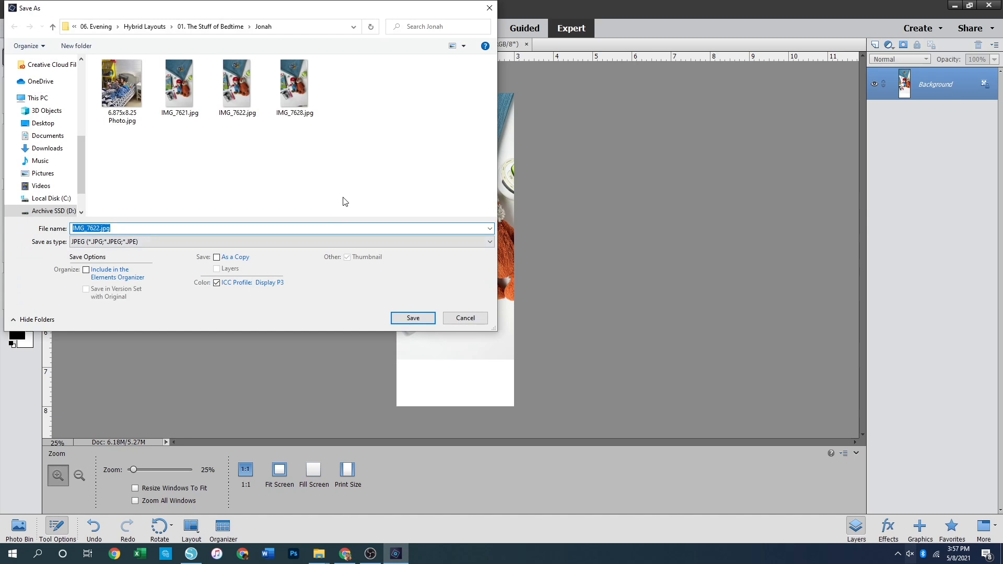
{"action": "type", "text": "3x8 Photo"}
{"action": "key", "text": "Return"}
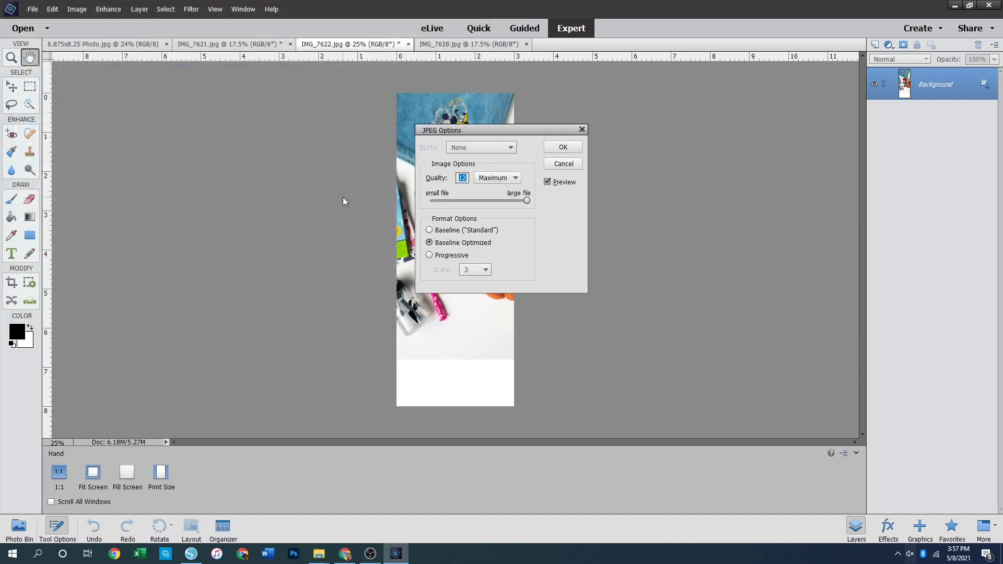
{"action": "key", "text": "Return"}
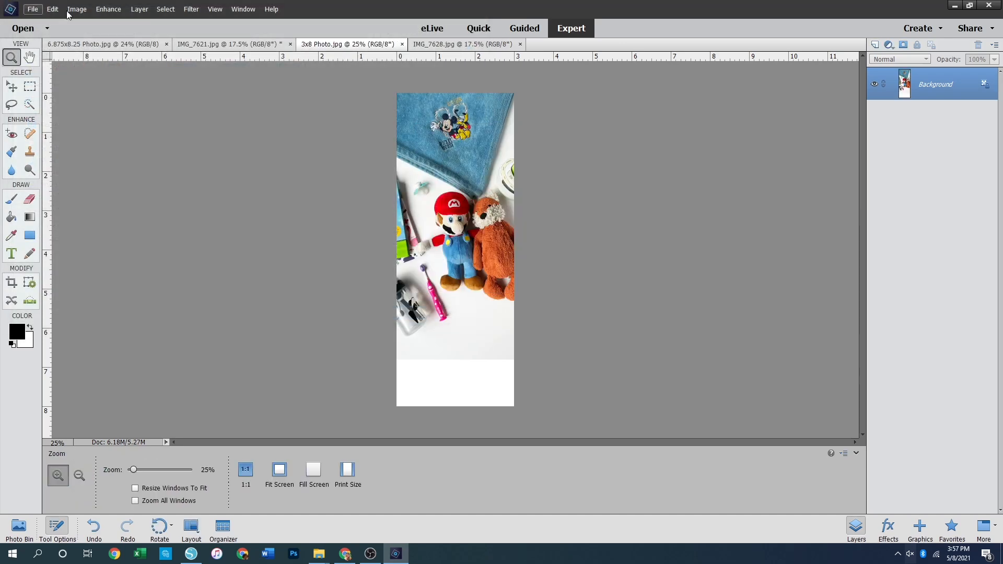
Check that 3x8 Photo.jpg opens from the project folder, and close it
{"action": "left_click", "coordinate": [33, 9]}
{"action": "left_click", "coordinate": [78, 31]}
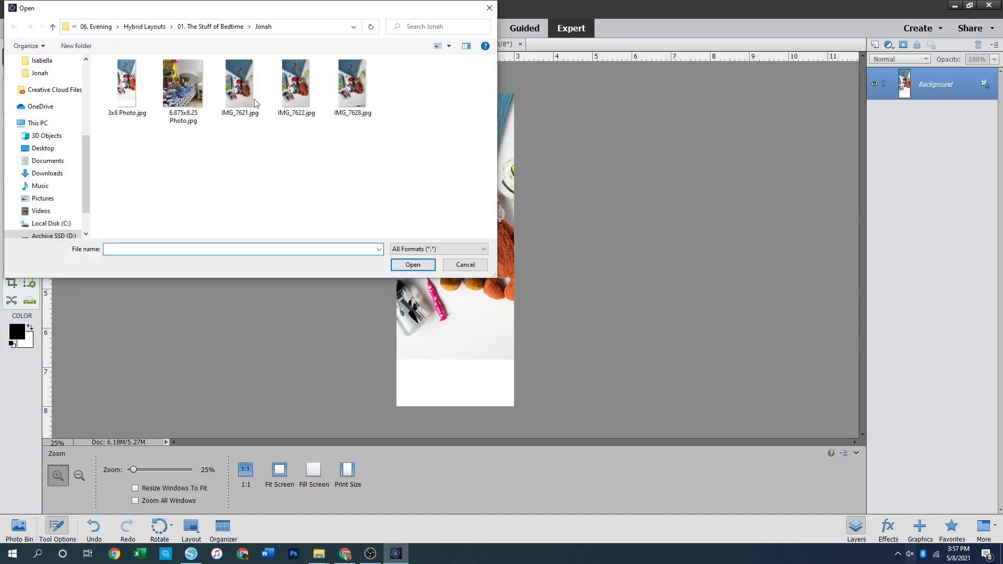
{"action": "double_click", "coordinate": [129, 90]}
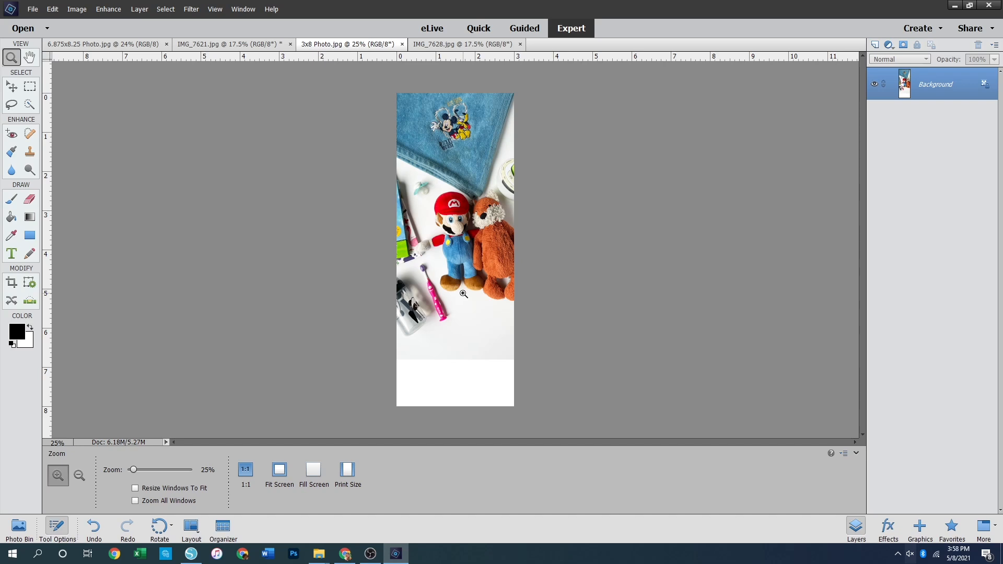
{"action": "left_click", "coordinate": [401, 44]}
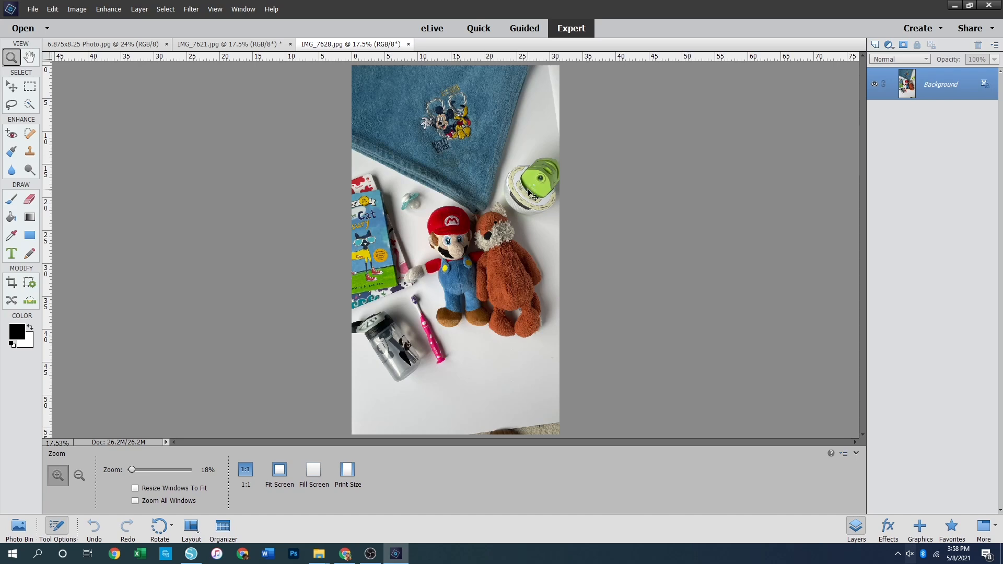
Open 3x8 Photo.jpg from the project folder in Camera Raw
{"action": "key", "text": "ctrl+o"}
{"action": "left_click", "coordinate": [465, 264]}
{"action": "left_click", "coordinate": [34, 8]}
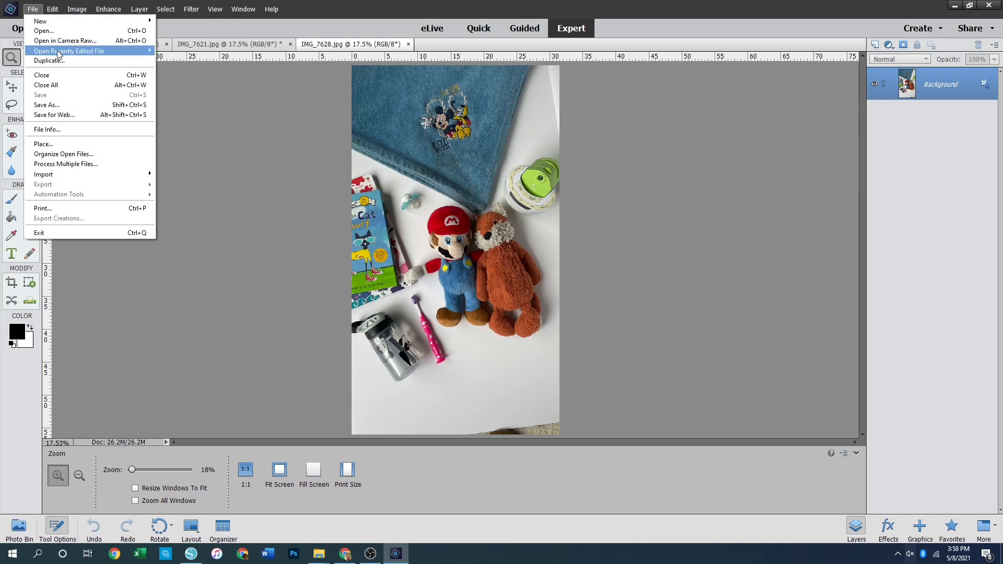
{"action": "left_click", "coordinate": [46, 31]}
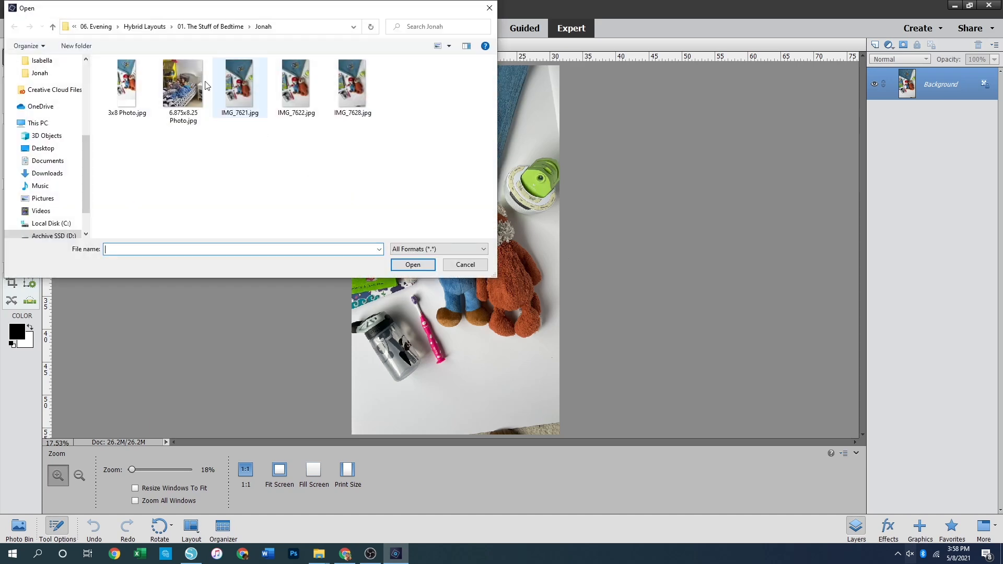
{"action": "double_click", "coordinate": [130, 87]}
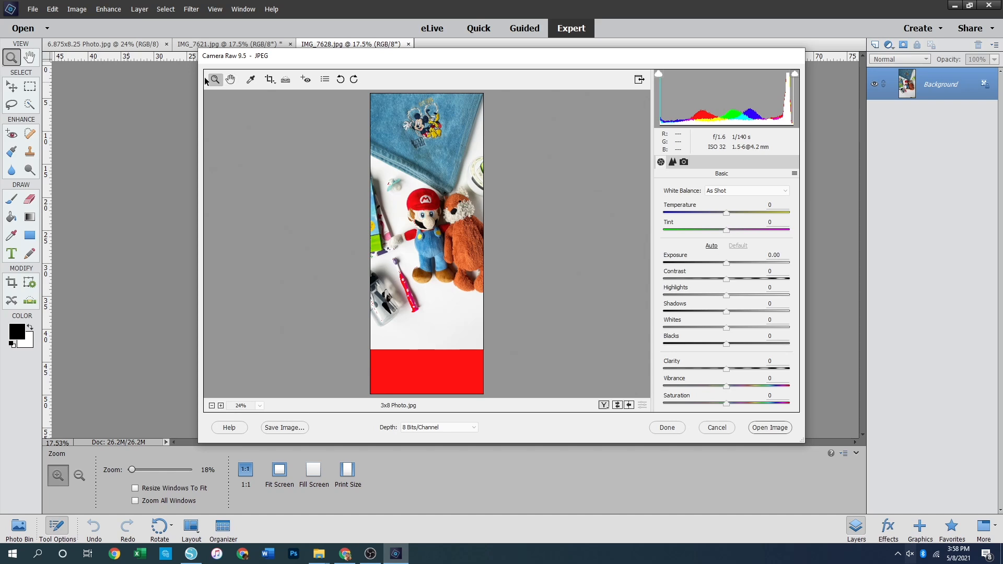
Set the white balance by sampling the white background below the toys with the White Balance tool
{"action": "left_click", "coordinate": [251, 81]}
{"action": "left_click", "coordinate": [447, 316]}
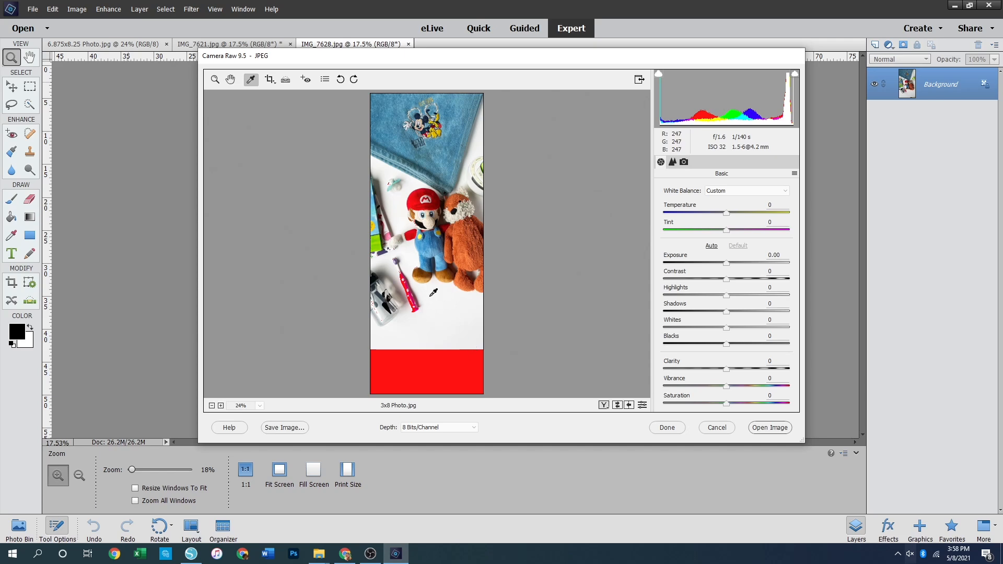
{"action": "left_click", "coordinate": [438, 147]}
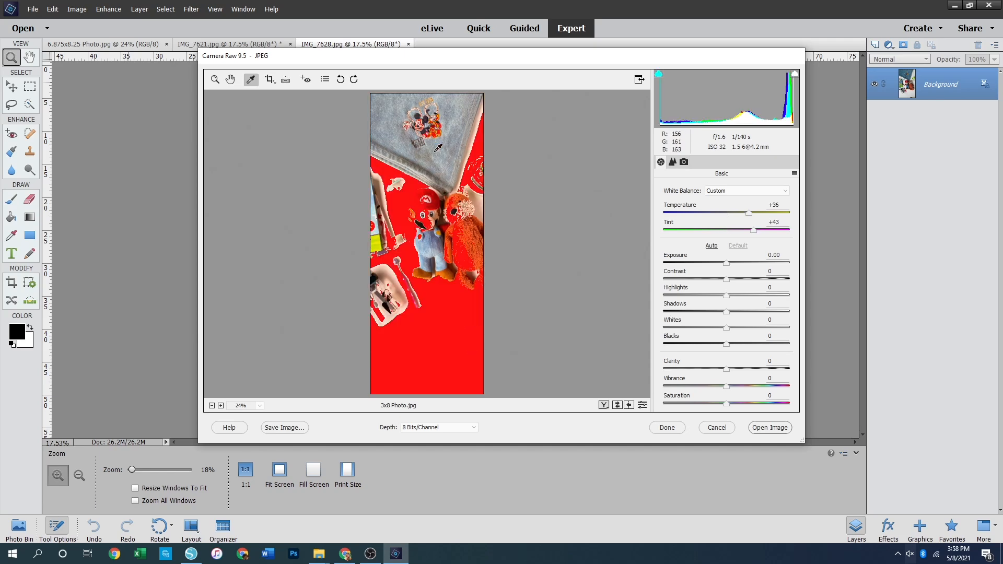
{"action": "left_click", "coordinate": [445, 303]}
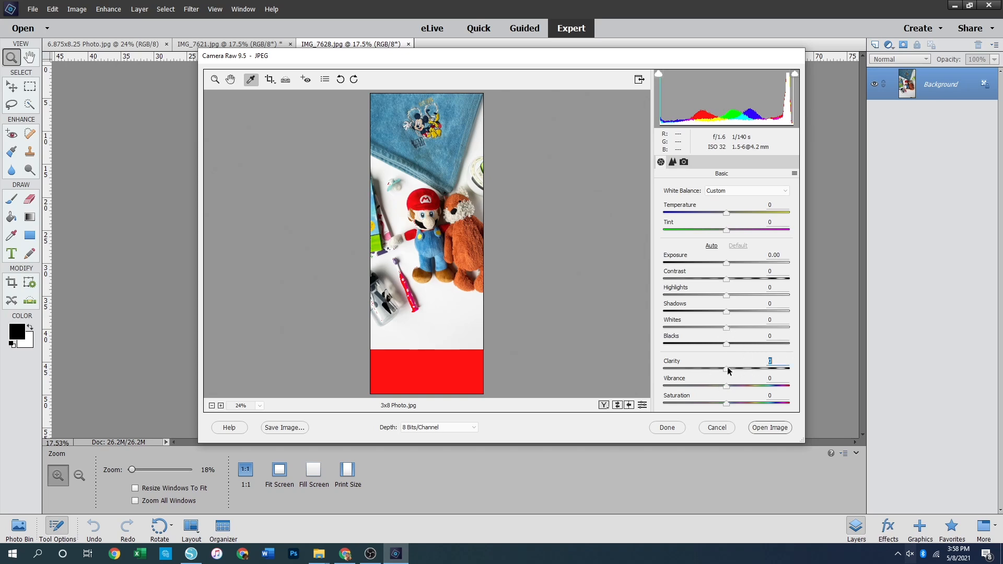
Set Clarity to 5 and Saturation to 3, and open the adjusted image in the editor
{"action": "type", "text": "5"}
{"action": "key", "text": "Tab"}
{"action": "key", "text": "Tab"}
{"action": "type", "text": "3"}
{"action": "left_click", "coordinate": [769, 427]}
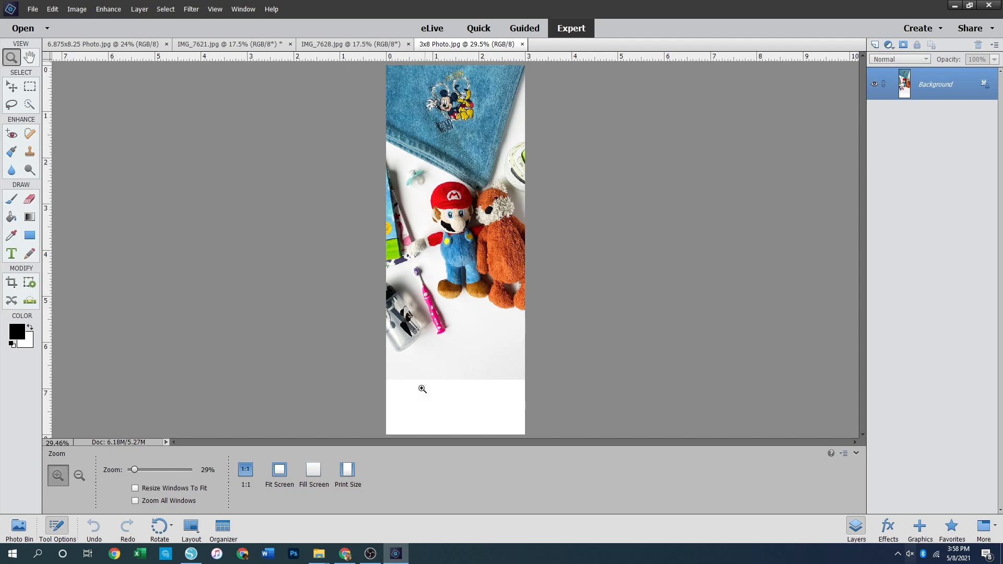
Lighten the grey seam above the bottom white strip and the background around the toys using the Dodge tool at 400 px, Midtones, 70% exposure
{"action": "left_click", "coordinate": [30, 172]}
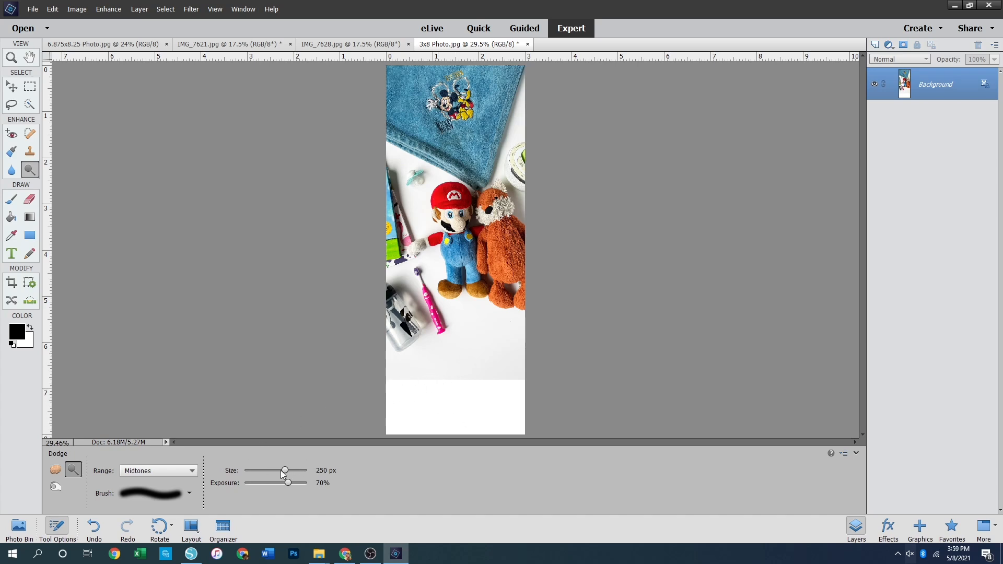
{"action": "key", "text": "bracketright"}
{"action": "key", "text": "bracketright"}
{"action": "key", "text": "bracketright"}
{"action": "key", "text": "bracketright"}
{"action": "key", "text": "bracketright"}
{"action": "key", "text": "bracketleft"}
{"action": "key", "text": "bracketleft"}
{"action": "key", "text": "bracketleft"}
{"action": "key", "text": "bracketleft"}
{"action": "key", "text": "bracketright"}
{"action": "key", "text": "bracketright"}
{"action": "mouse_move", "coordinate": [453, 384]}
{"action": "left_mouse_down"}
{"action": "mouse_move", "coordinate": [536, 384]}
{"action": "mouse_move", "coordinate": [382, 381]}
{"action": "mouse_move", "coordinate": [377, 395]}
{"action": "mouse_move", "coordinate": [425, 403]}
{"action": "mouse_move", "coordinate": [505, 395]}
{"action": "mouse_move", "coordinate": [480, 377]}
{"action": "mouse_move", "coordinate": [529, 369]}
{"action": "mouse_move", "coordinate": [519, 353]}
{"action": "mouse_move", "coordinate": [458, 356]}
{"action": "mouse_move", "coordinate": [504, 358]}
{"action": "mouse_move", "coordinate": [452, 399]}
{"action": "mouse_move", "coordinate": [510, 430]}
{"action": "mouse_move", "coordinate": [450, 439]}
{"action": "mouse_move", "coordinate": [495, 385]}
{"action": "mouse_move", "coordinate": [400, 390]}
{"action": "mouse_move", "coordinate": [385, 379]}
{"action": "mouse_move", "coordinate": [415, 398]}
{"action": "mouse_move", "coordinate": [466, 388]}
{"action": "mouse_move", "coordinate": [394, 394]}
{"action": "mouse_move", "coordinate": [449, 394]}
{"action": "mouse_move", "coordinate": [407, 404]}
{"action": "mouse_move", "coordinate": [501, 435]}
{"action": "mouse_move", "coordinate": [409, 410]}
{"action": "mouse_move", "coordinate": [500, 369]}
{"action": "mouse_move", "coordinate": [475, 336]}
{"action": "mouse_move", "coordinate": [498, 349]}
{"action": "mouse_move", "coordinate": [470, 326]}
{"action": "mouse_move", "coordinate": [509, 355]}
{"action": "mouse_move", "coordinate": [531, 346]}
{"action": "mouse_move", "coordinate": [422, 390]}
{"action": "mouse_move", "coordinate": [444, 365]}
{"action": "mouse_move", "coordinate": [427, 371]}
{"action": "mouse_move", "coordinate": [450, 371]}
{"action": "mouse_move", "coordinate": [358, 387]}
{"action": "mouse_move", "coordinate": [425, 370]}
{"action": "mouse_move", "coordinate": [438, 391]}
{"action": "mouse_move", "coordinate": [560, 394]}
{"action": "mouse_move", "coordinate": [437, 409]}
{"action": "left_mouse_up"}
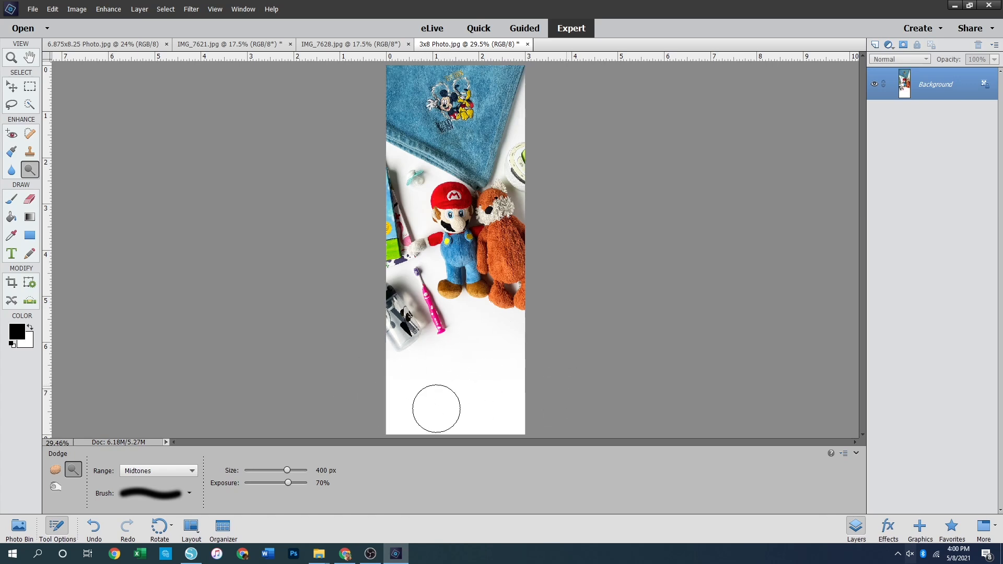
{"action": "mouse_move", "coordinate": [514, 126]}
{"action": "left_mouse_down"}
{"action": "mouse_move", "coordinate": [528, 183]}
{"action": "mouse_move", "coordinate": [485, 165]}
{"action": "mouse_move", "coordinate": [544, 328]}
{"action": "mouse_move", "coordinate": [539, 358]}
{"action": "mouse_move", "coordinate": [479, 395]}
{"action": "mouse_move", "coordinate": [403, 370]}
{"action": "left_mouse_up"}
{"action": "mouse_move", "coordinate": [522, 200]}
{"action": "left_mouse_down"}
{"action": "mouse_move", "coordinate": [501, 177]}
{"action": "mouse_move", "coordinate": [490, 126]}
{"action": "mouse_move", "coordinate": [551, 211]}
{"action": "mouse_move", "coordinate": [494, 186]}
{"action": "mouse_move", "coordinate": [507, 214]}
{"action": "left_mouse_up"}
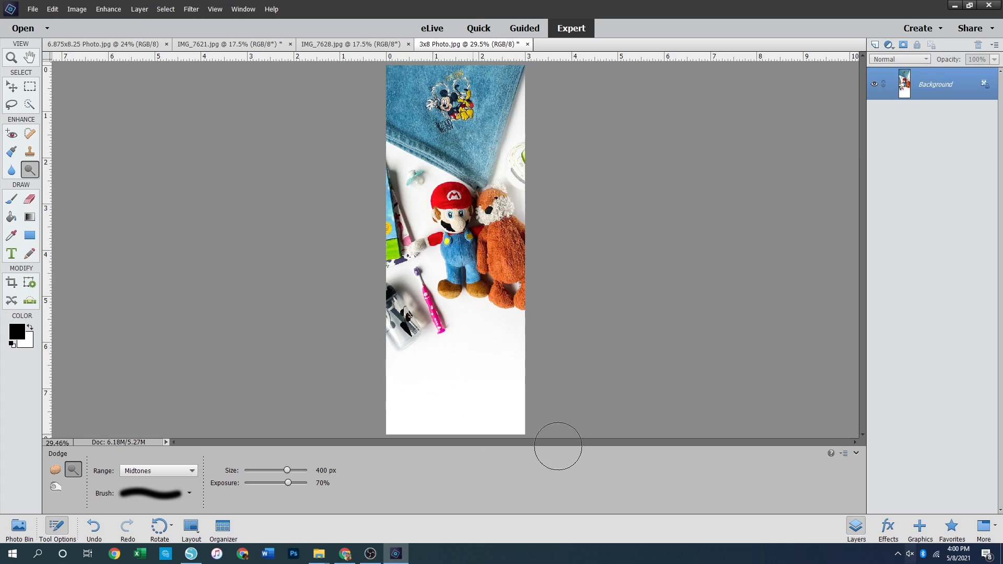
Try to darken the edge of the fox's white fur using the Burn tool at 65 px with 24% exposure, and undo the stroke
{"action": "left_click", "coordinate": [11, 57]}
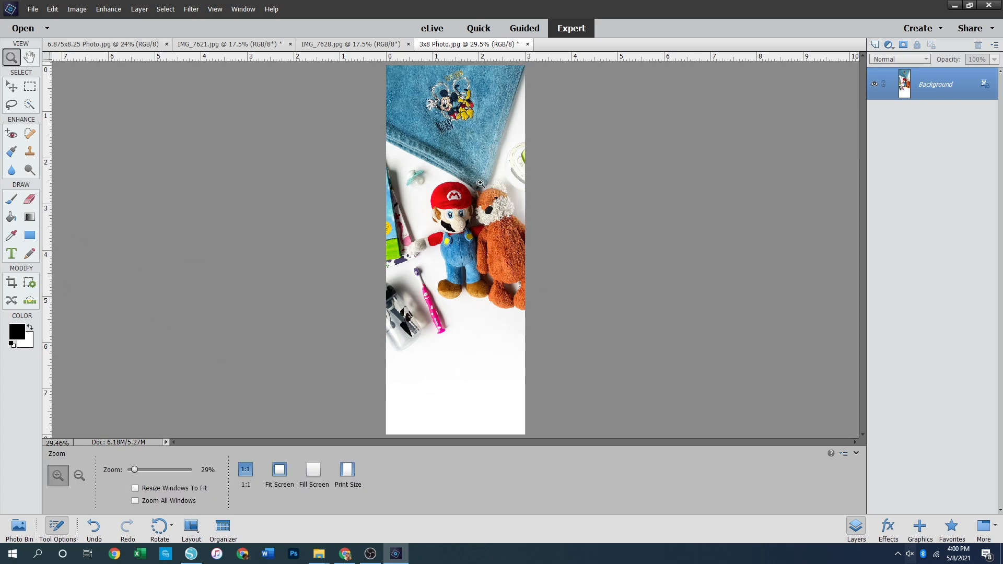
{"action": "left_click", "coordinate": [510, 216]}
{"action": "left_click", "coordinate": [511, 217]}
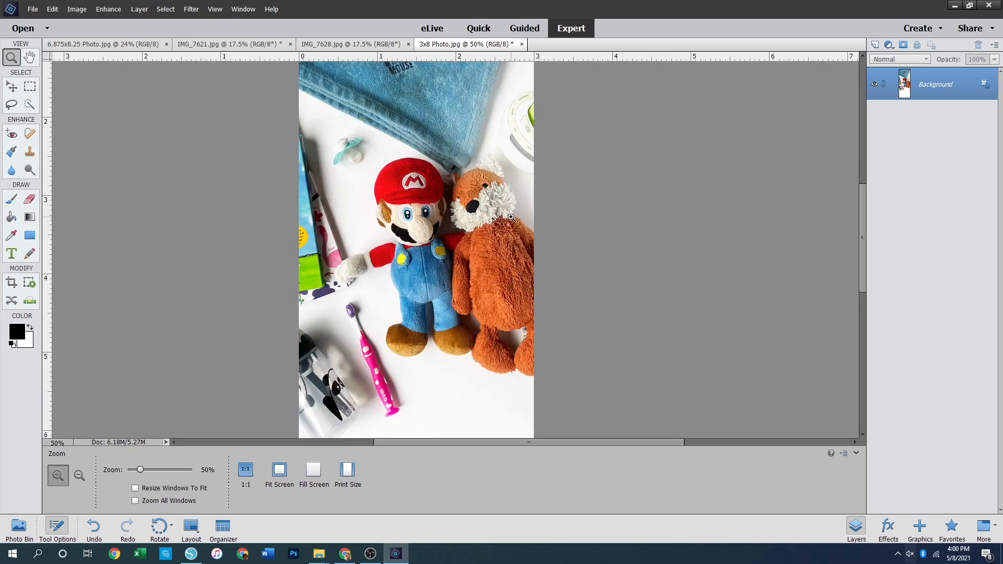
{"action": "left_click", "coordinate": [512, 216]}
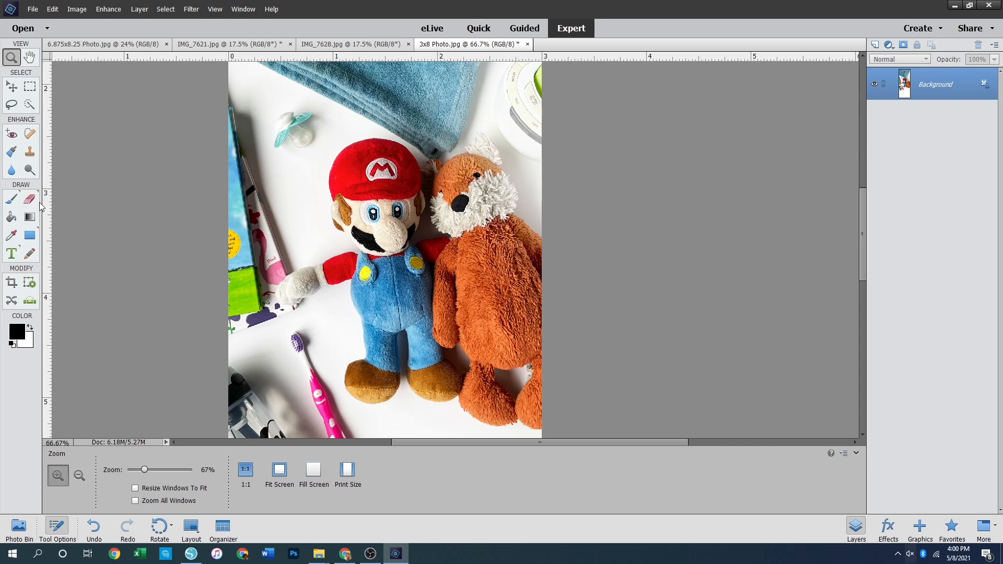
{"action": "left_click", "coordinate": [31, 170]}
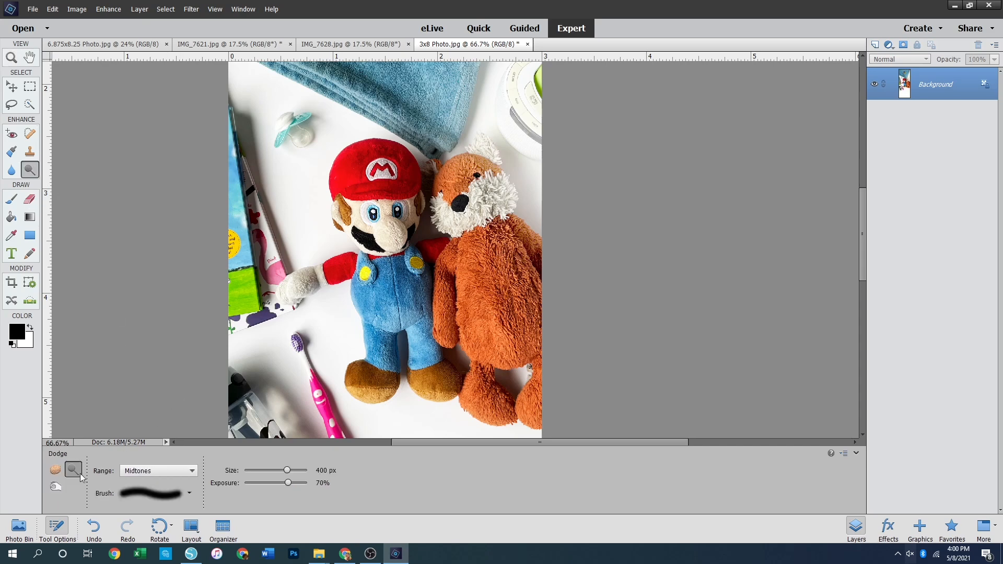
{"action": "left_click", "coordinate": [55, 487]}
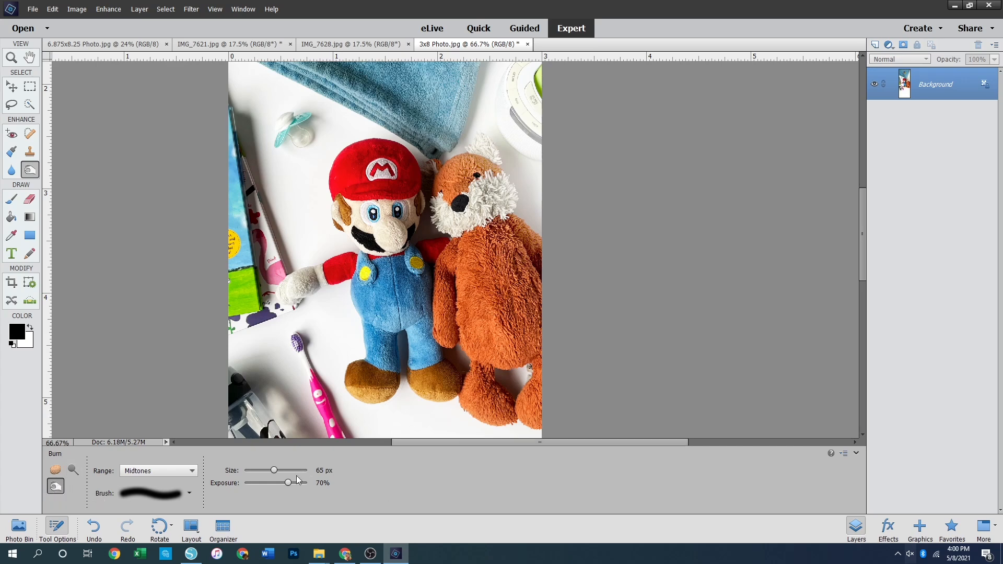
{"action": "left_click_drag", "start_coordinate": [254, 483], "coordinate": [264, 483]}
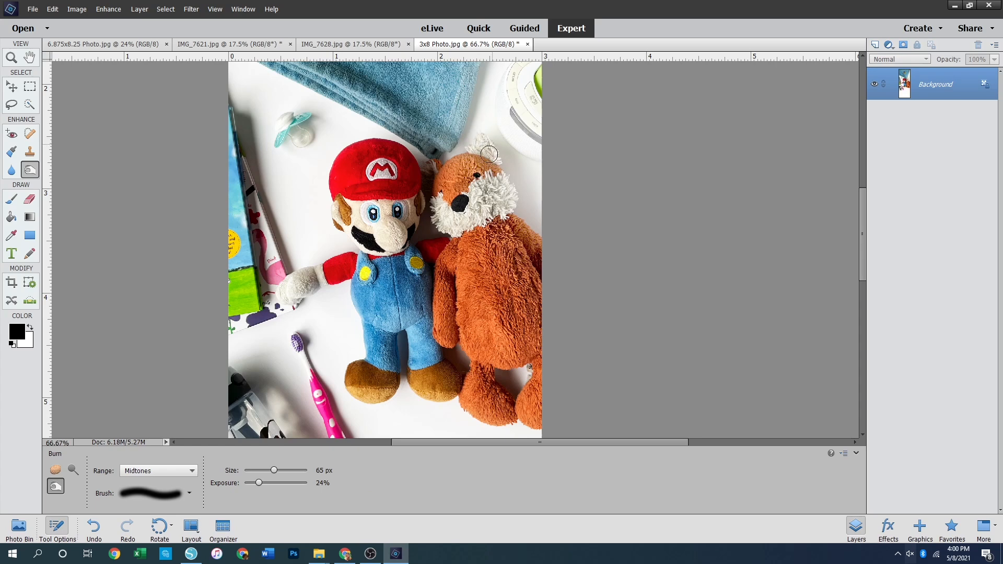
{"action": "mouse_move", "coordinate": [516, 214]}
{"action": "left_mouse_down"}
{"action": "mouse_move", "coordinate": [522, 230]}
{"action": "mouse_move", "coordinate": [472, 155]}
{"action": "mouse_move", "coordinate": [496, 174]}
{"action": "mouse_move", "coordinate": [465, 153]}
{"action": "mouse_move", "coordinate": [470, 166]}
{"action": "mouse_move", "coordinate": [455, 166]}
{"action": "mouse_move", "coordinate": [503, 177]}
{"action": "mouse_move", "coordinate": [522, 201]}
{"action": "left_mouse_up"}
{"action": "key", "text": "ctrl+z"}
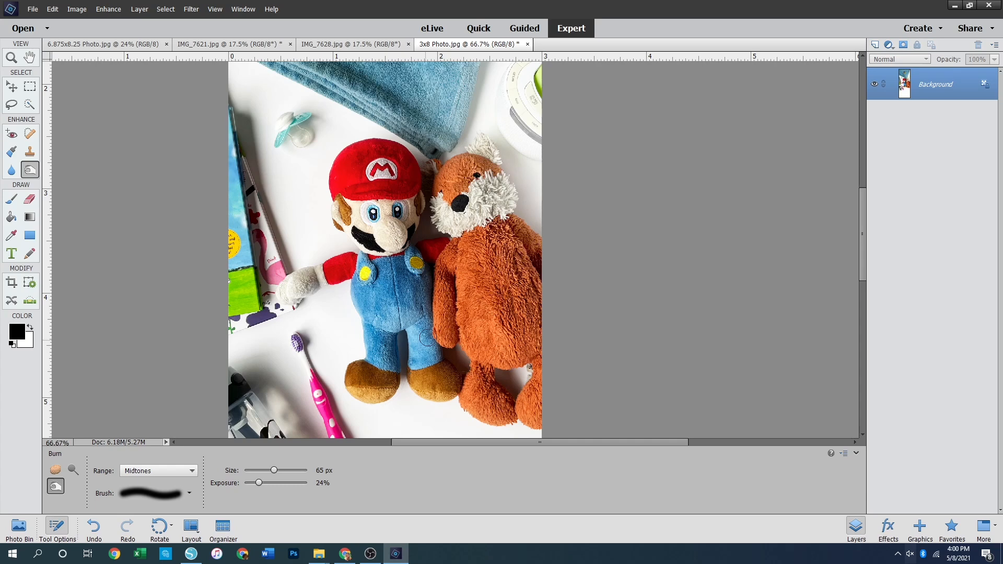
Lighten the shadows around the pacifier, book and cup using the Dodge tool at 150 px, Midtones, 70% exposure
{"action": "left_click", "coordinate": [11, 57]}
{"action": "right_click", "coordinate": [412, 253]}
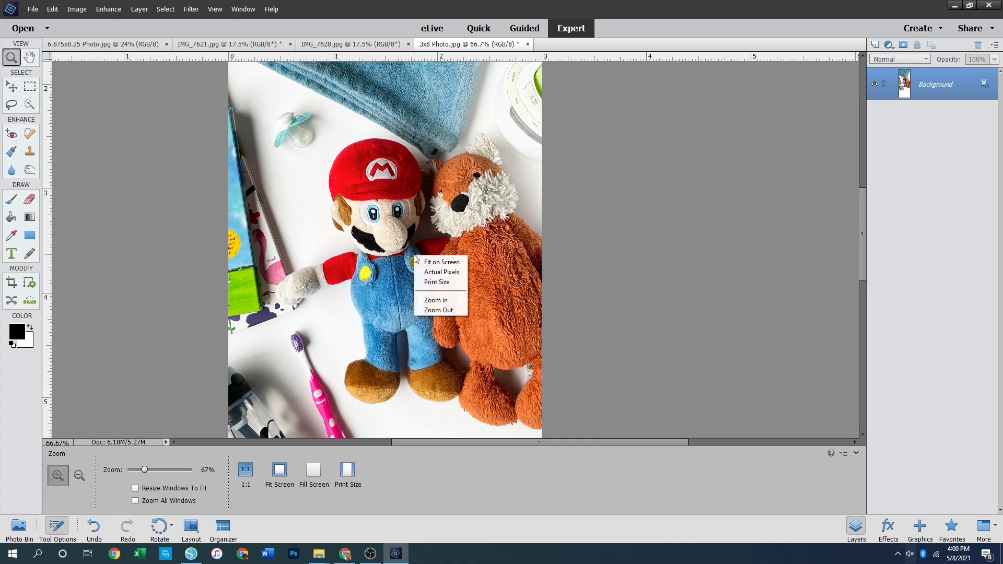
{"action": "left_click", "coordinate": [442, 286]}
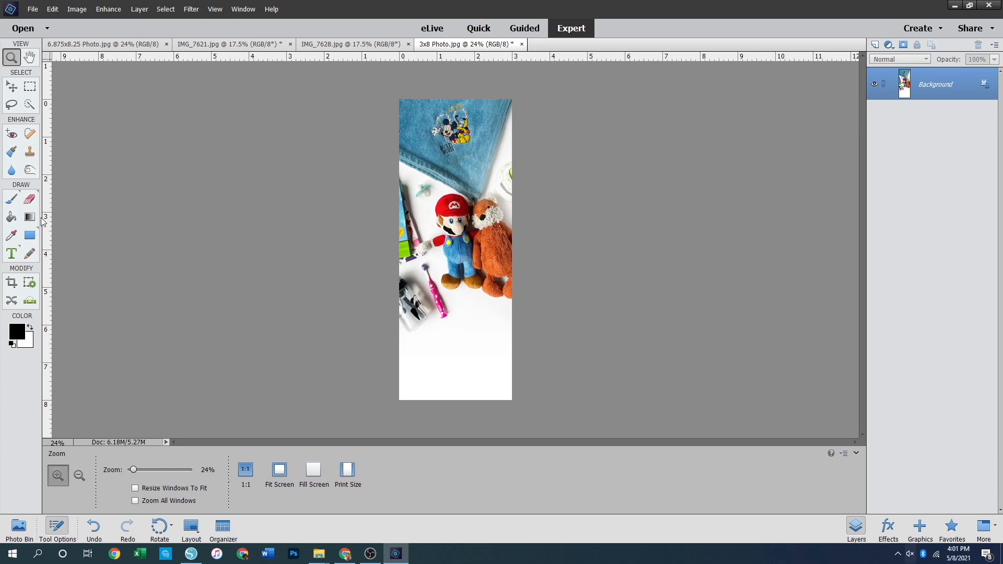
{"action": "left_click", "coordinate": [30, 171]}
{"action": "left_click", "coordinate": [76, 468]}
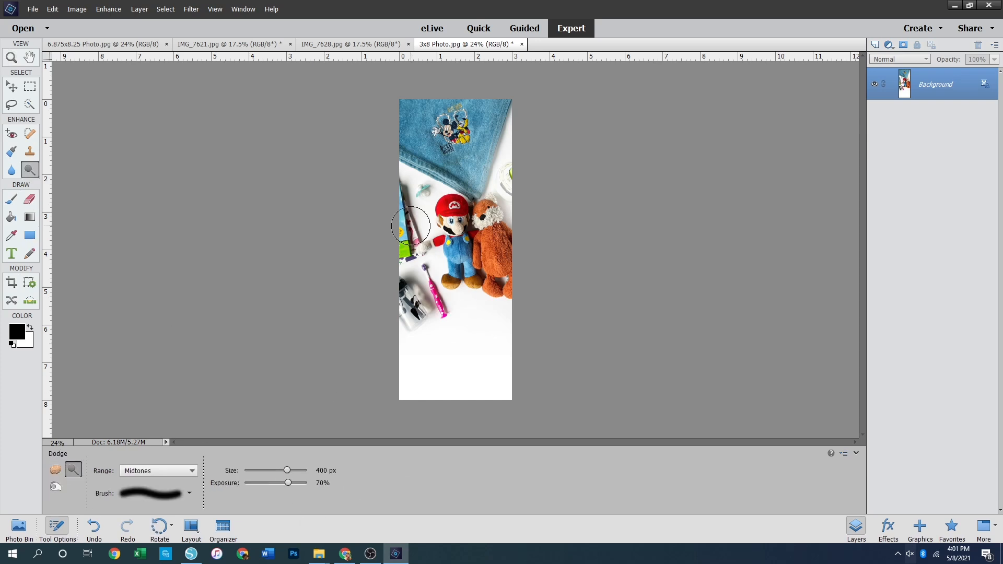
{"action": "key", "text": "bracketleft"}
{"action": "key", "text": "bracketleft"}
{"action": "key", "text": "bracketleft"}
{"action": "key", "text": "bracketleft"}
{"action": "key", "text": "bracketleft"}
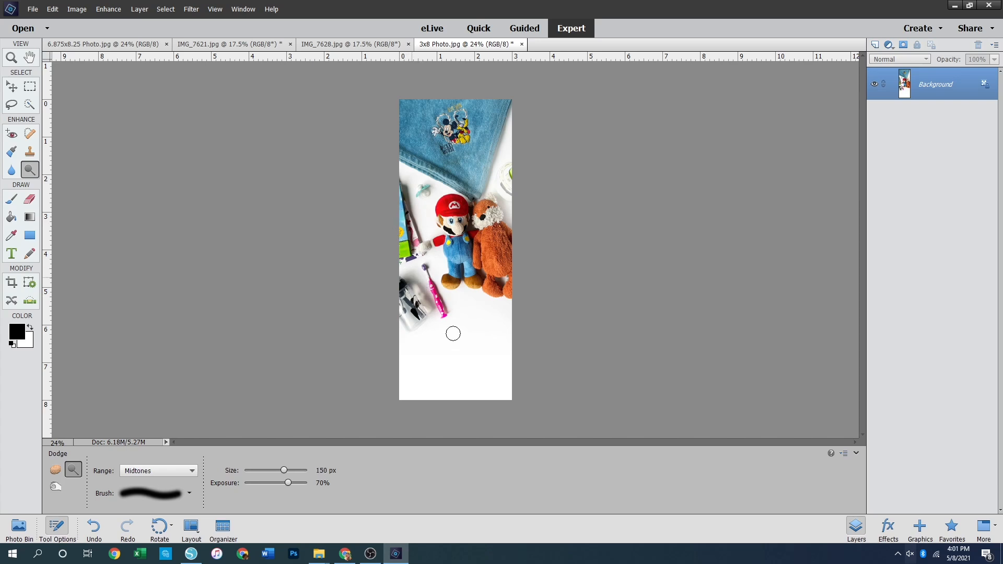
{"action": "mouse_move", "coordinate": [411, 270]}
{"action": "left_mouse_down"}
{"action": "mouse_move", "coordinate": [422, 305]}
{"action": "mouse_move", "coordinate": [434, 260]}
{"action": "mouse_move", "coordinate": [439, 273]}
{"action": "left_mouse_up"}
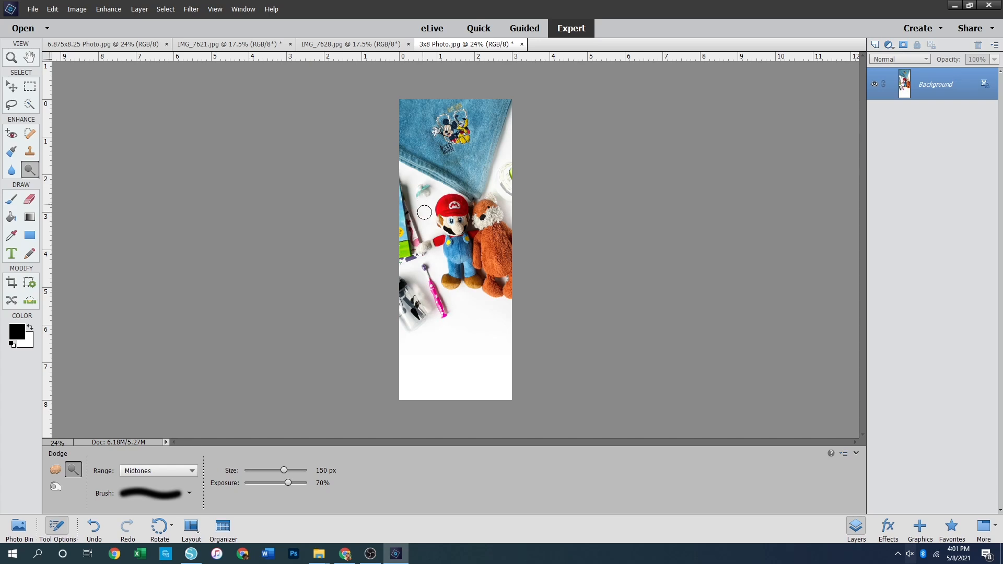
{"action": "mouse_move", "coordinate": [439, 187]}
{"action": "left_mouse_down"}
{"action": "mouse_move", "coordinate": [406, 171]}
{"action": "mouse_move", "coordinate": [415, 195]}
{"action": "left_mouse_up"}
{"action": "left_click_drag", "start_coordinate": [410, 280], "coordinate": [428, 295]}
Try to darken the denim's lower corner with the Burn tool, undo the stroke, and enlarge the brush to 175 px
{"action": "left_click", "coordinate": [55, 486]}
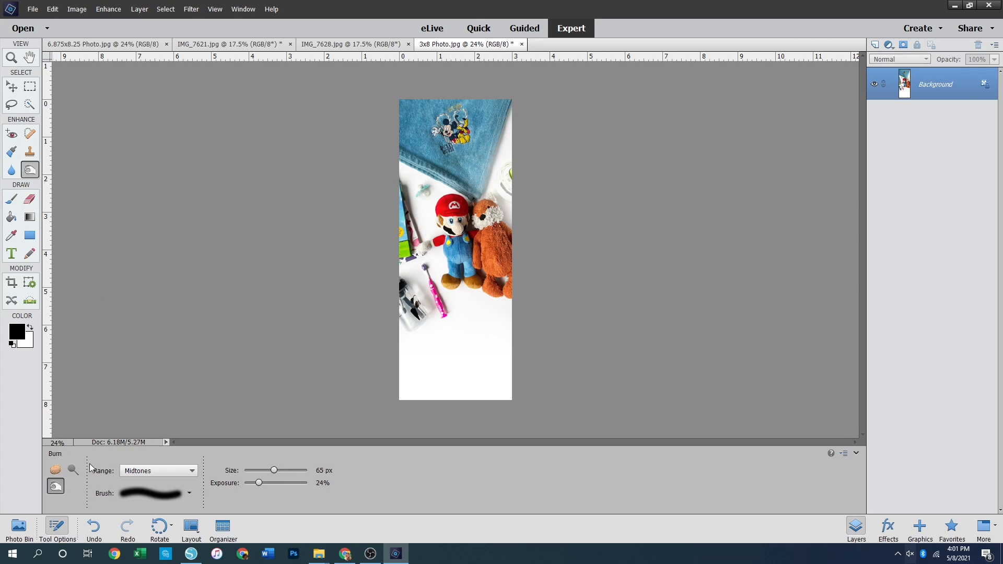
{"action": "left_click_drag", "start_coordinate": [474, 194], "coordinate": [488, 169]}
{"action": "key", "text": "ctrl+z"}
{"action": "key", "text": "bracketright"}
{"action": "key", "text": "bracketright"}
{"action": "key", "text": "bracketright"}
{"action": "key", "text": "bracketright"}
{"action": "key", "text": "bracketright"}
{"action": "key", "text": "bracketright"}
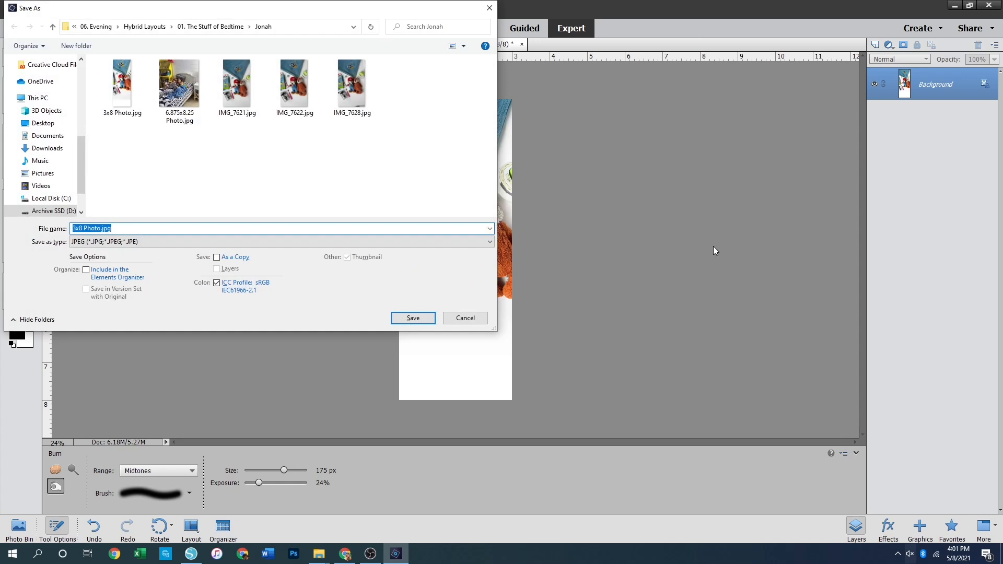
Save the retouched photo over 3x8 Photo.jpg as a JPEG at maximum quality 12, Baseline Optimized
{"action": "key", "text": "Return"}
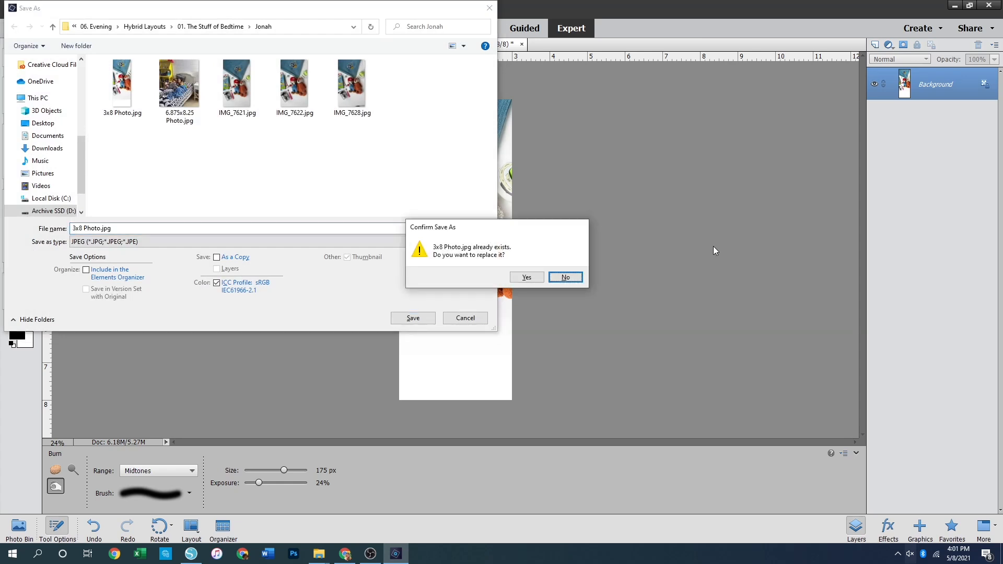
{"action": "key", "text": "Left"}
{"action": "key", "text": "Return"}
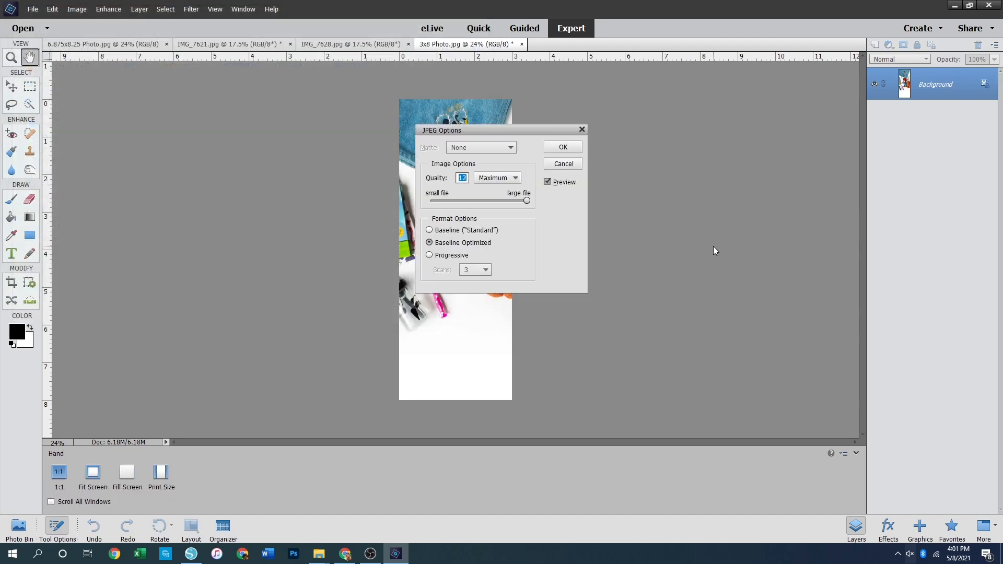
{"action": "key", "text": "Return"}
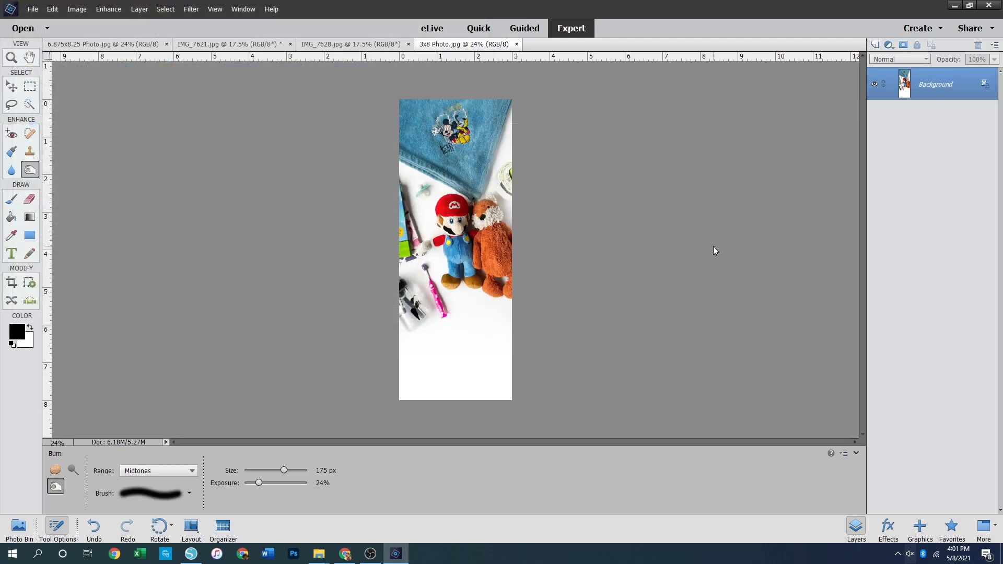
Close IMG_7628.jpg and IMG_7621.jpg without saving changes, and review the two finished photos
{"action": "left_click", "coordinate": [408, 44]}
{"action": "left_click", "coordinate": [290, 45]}
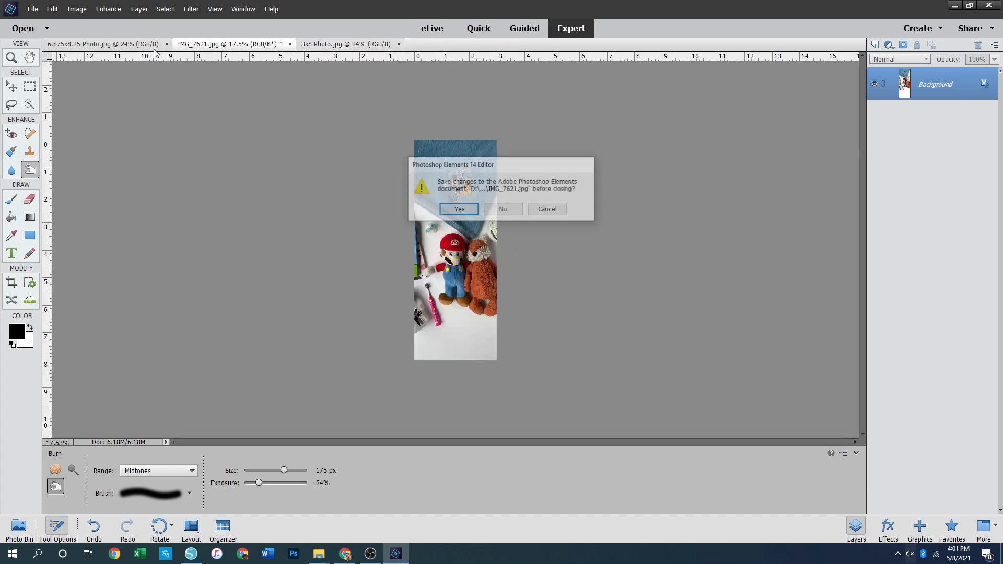
{"action": "left_click", "coordinate": [503, 210]}
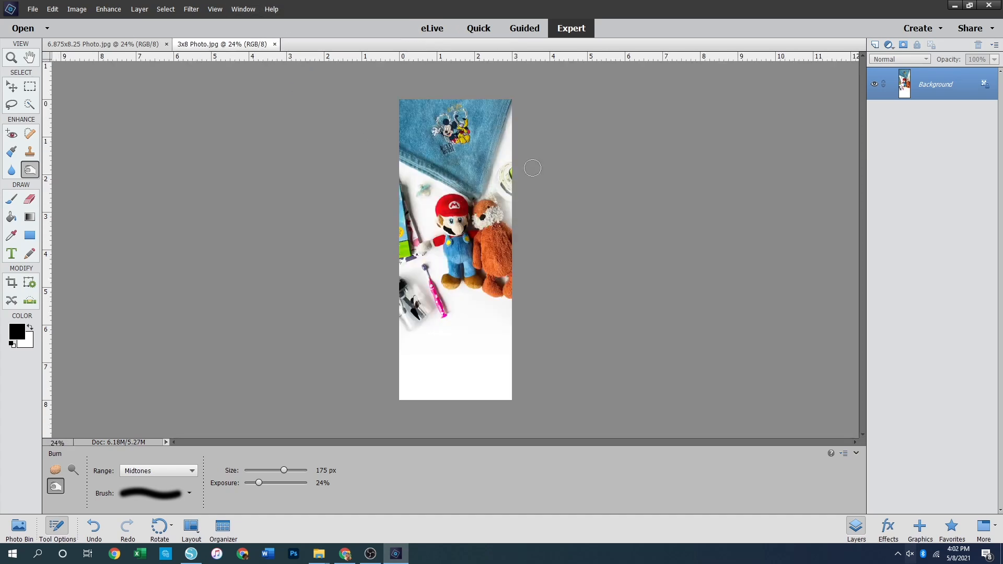
{"action": "left_click", "coordinate": [108, 45]}
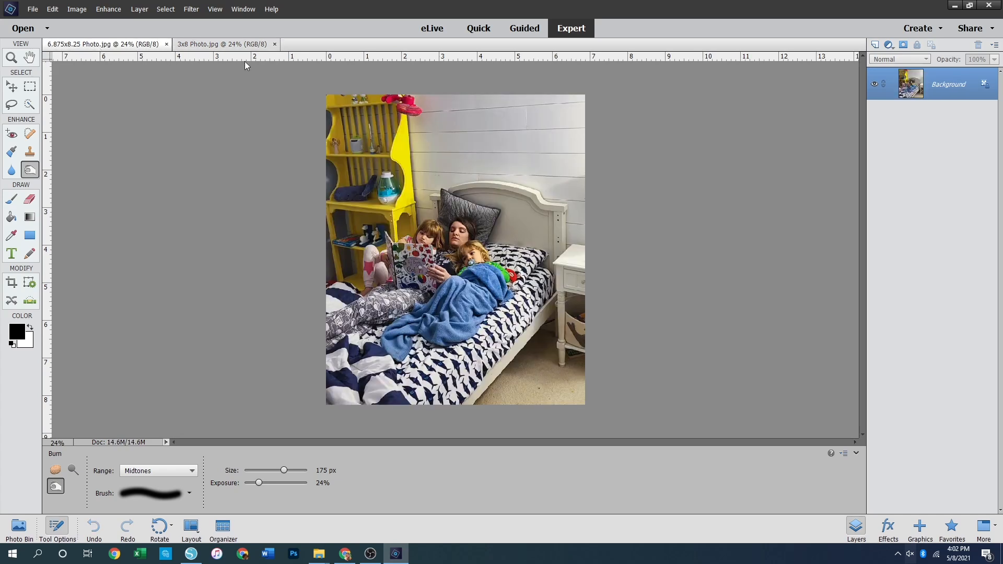
{"action": "left_click", "coordinate": [199, 45]}
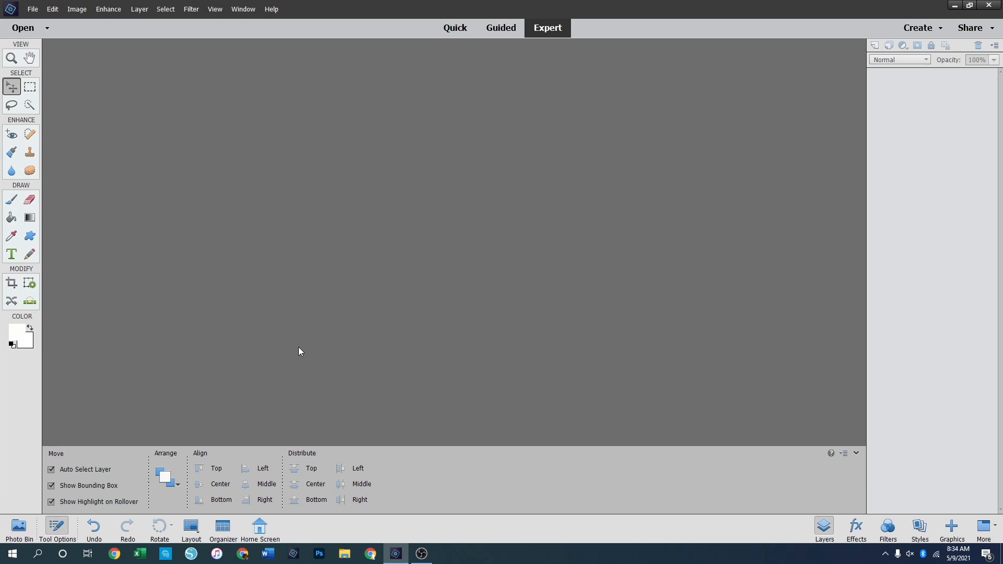
Create a blank 3 x 8 inch document at 300 pixels/inch in RGB Color with a white background
{"action": "left_click", "coordinate": [33, 9]}
{"action": "mouse_move", "coordinate": [63, 25]}
{"action": "left_click", "coordinate": [173, 21]}
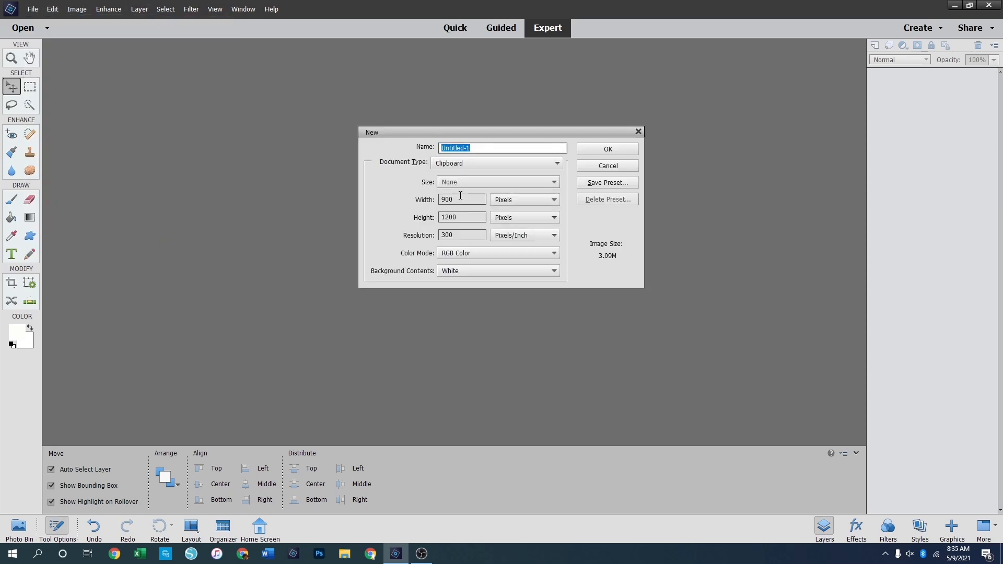
{"action": "left_click", "coordinate": [520, 202]}
{"action": "left_click", "coordinate": [509, 215]}
{"action": "left_click", "coordinate": [427, 200]}
{"action": "type", "text": "3"}
{"action": "key", "text": "Tab"}
{"action": "key", "text": "Tab"}
{"action": "type", "text": "8"}
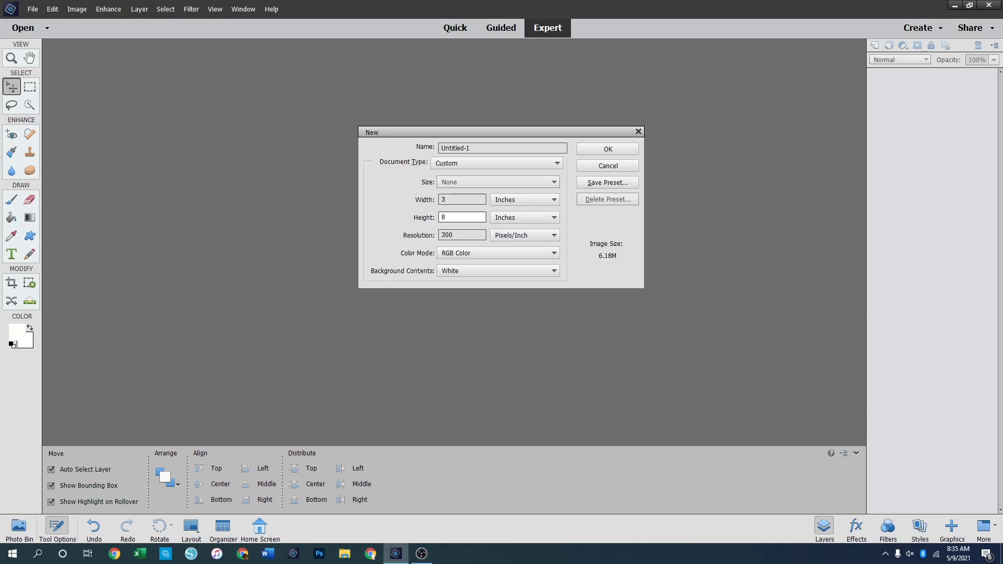
{"action": "left_click", "coordinate": [604, 150]}
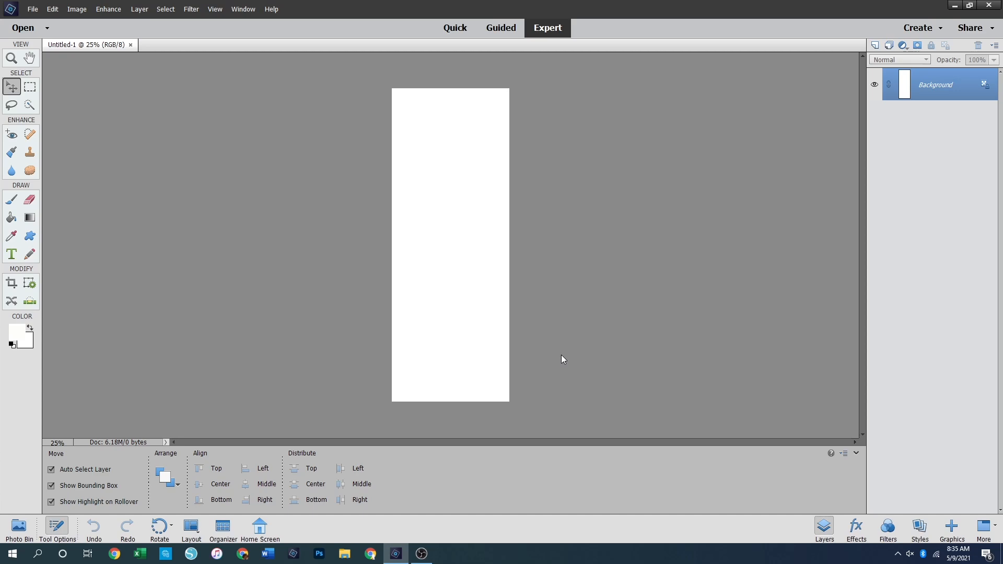
Copy the Bedtime journal card PNG into the blank 3 x 8 document and align it with the document's top edge
{"action": "left_click", "coordinate": [7, 31]}
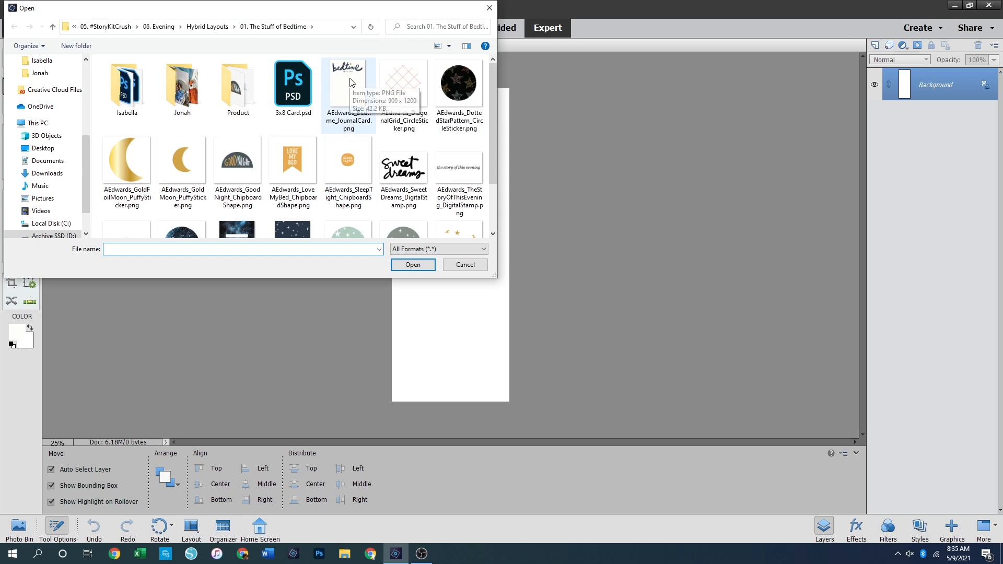
{"action": "double_click", "coordinate": [349, 83]}
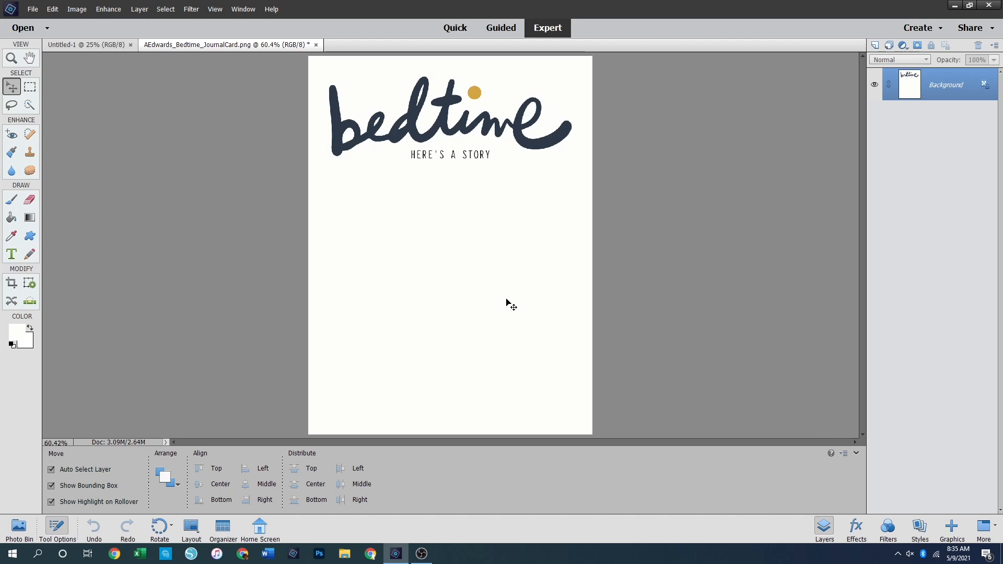
{"action": "key", "text": "ctrl+a"}
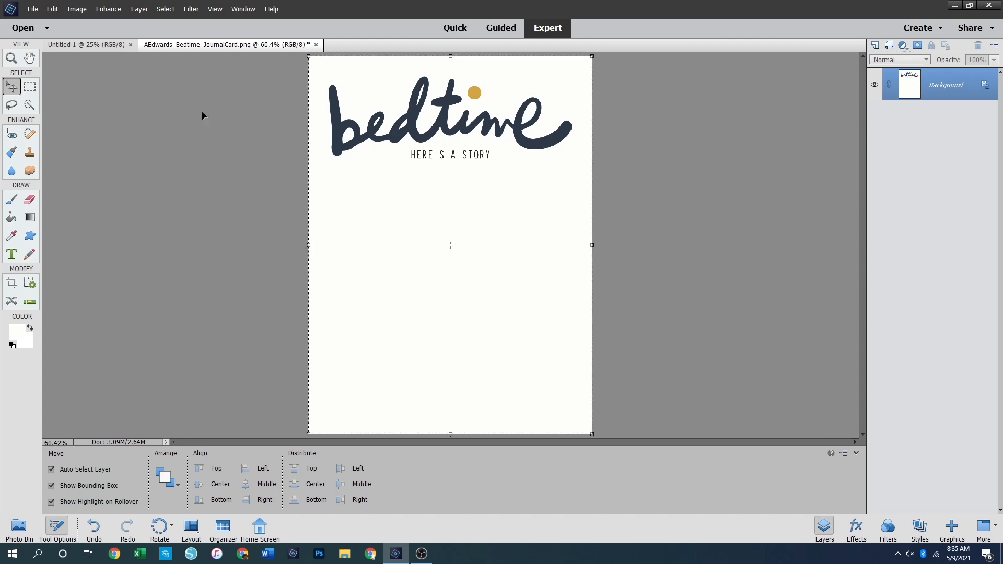
{"action": "left_click", "coordinate": [84, 45]}
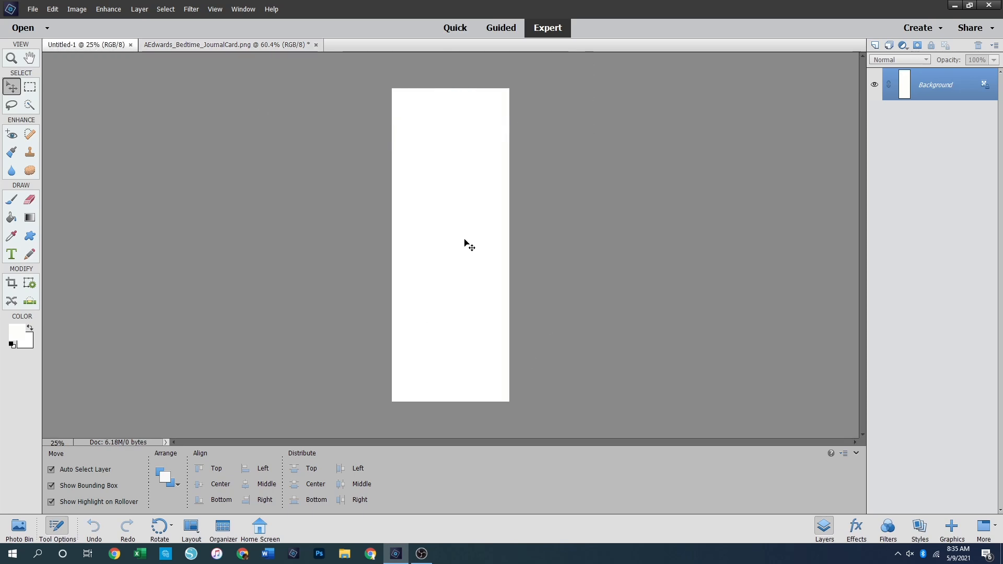
{"action": "key", "text": "ctrl+v"}
{"action": "left_click_drag", "start_coordinate": [470, 296], "coordinate": [475, 215]}
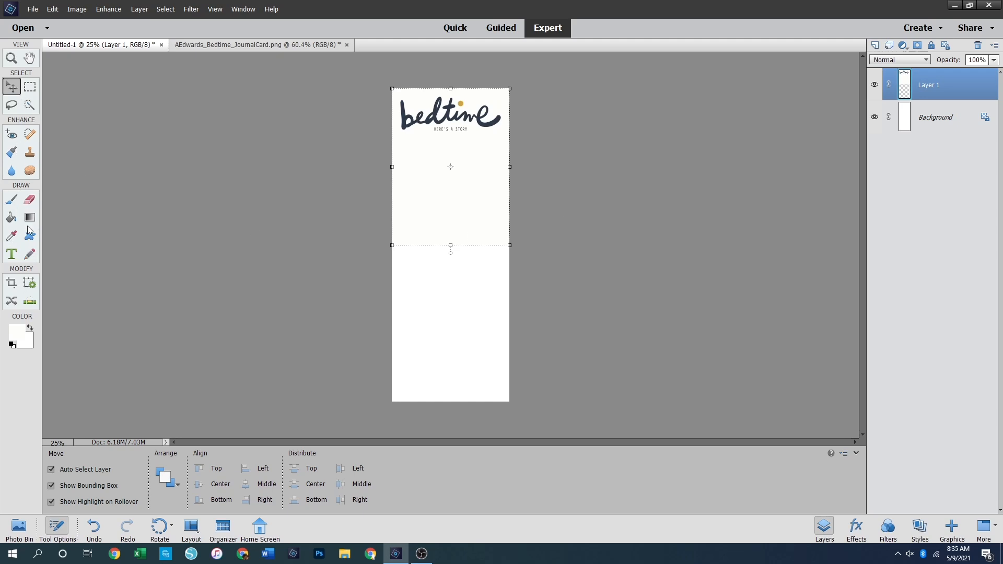
Fill the empty lower half with the journal card's sampled off-white using the Paint Bucket, and merge the visible layers
{"action": "left_click", "coordinate": [12, 236]}
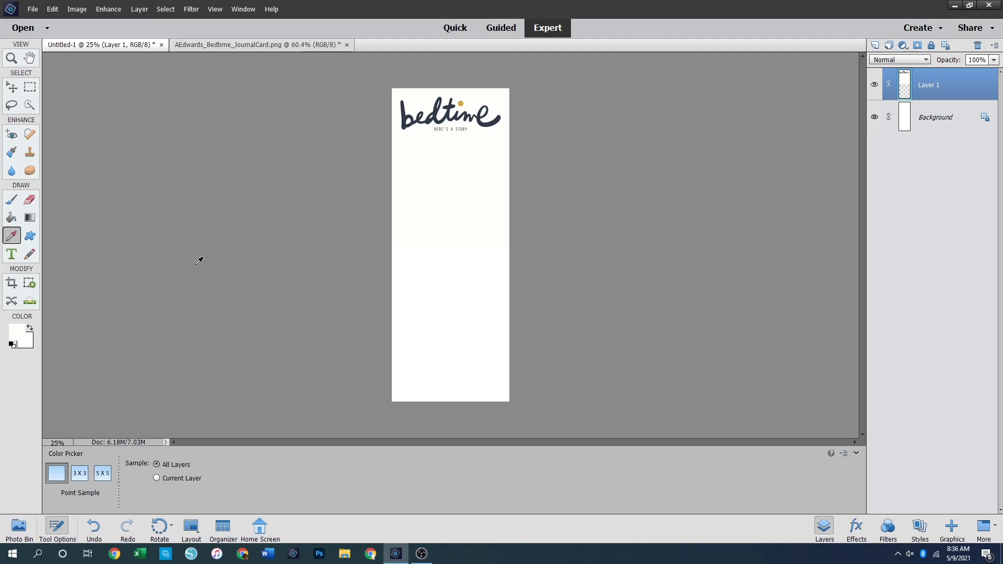
{"action": "left_click", "coordinate": [11, 218]}
{"action": "left_click", "coordinate": [453, 339]}
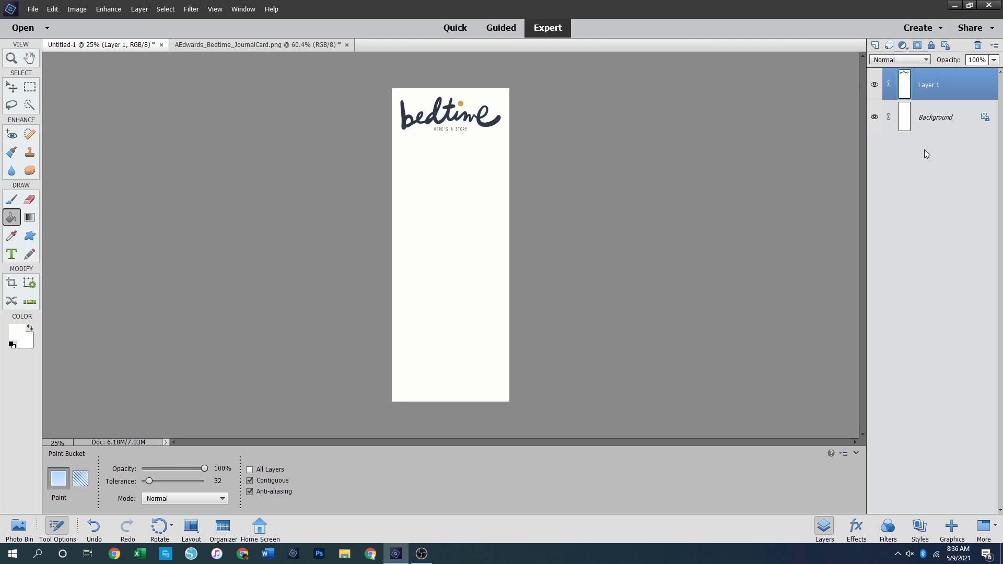
{"action": "left_click", "coordinate": [140, 10]}
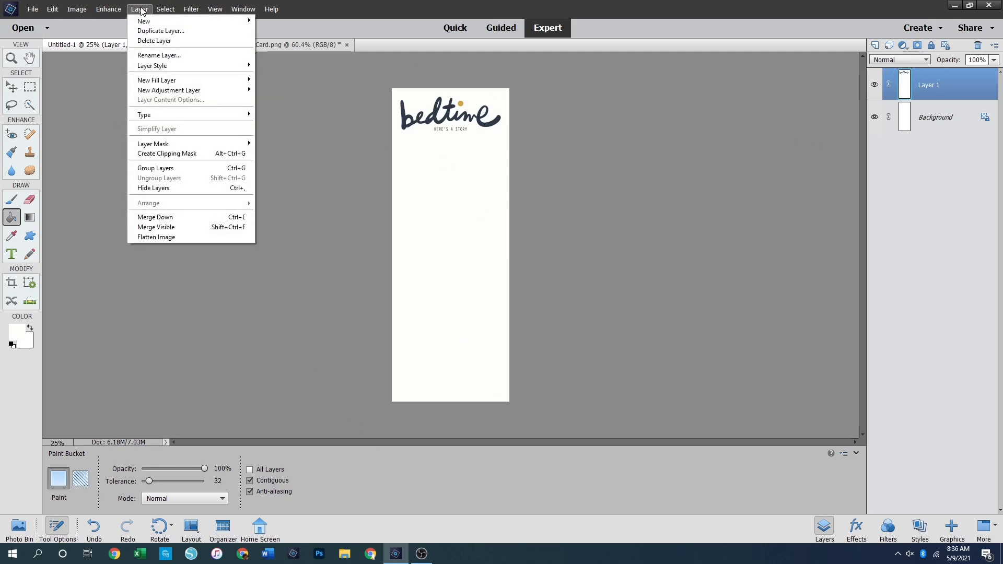
{"action": "left_click", "coordinate": [174, 227]}
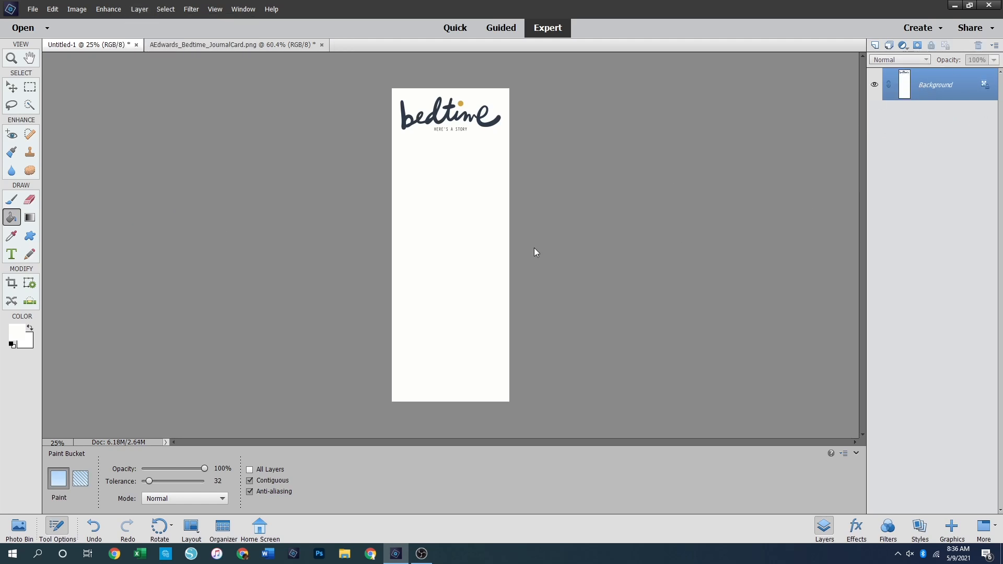
Save the card in Photoshop format as 3x8 Card.psd, replacing the existing file
{"action": "key", "text": "ctrl+shift+s"}
{"action": "left_click", "coordinate": [294, 85]}
{"action": "left_click", "coordinate": [413, 318]}
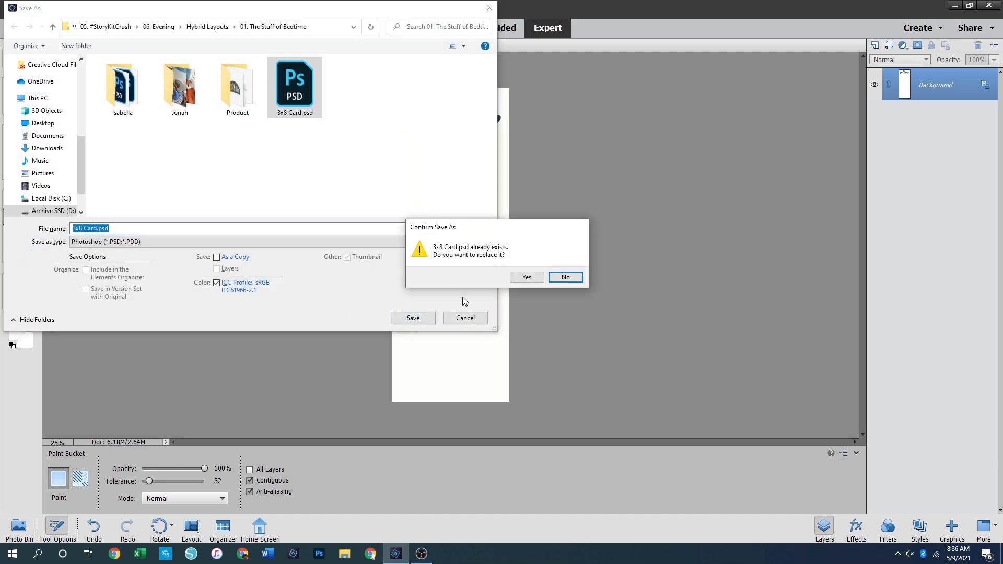
{"action": "left_click", "coordinate": [532, 280]}
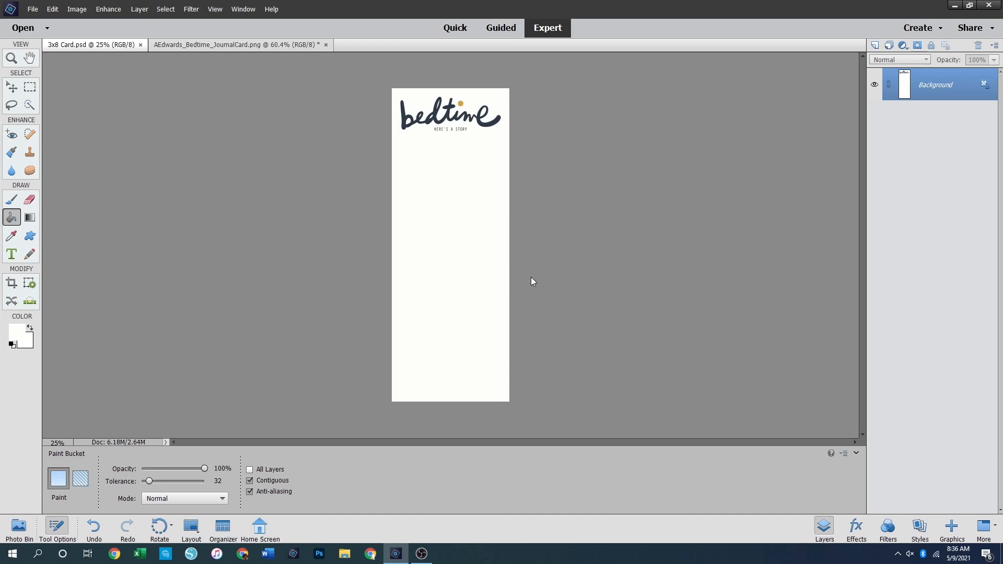
Save the card as 3x8 Card.jpg at maximum quality 10, Baseline ("Standard"), and close the journal card document
{"action": "key", "text": "ctrl+shift+s"}
{"action": "key", "text": "Tab"}
{"action": "key", "text": "j"}
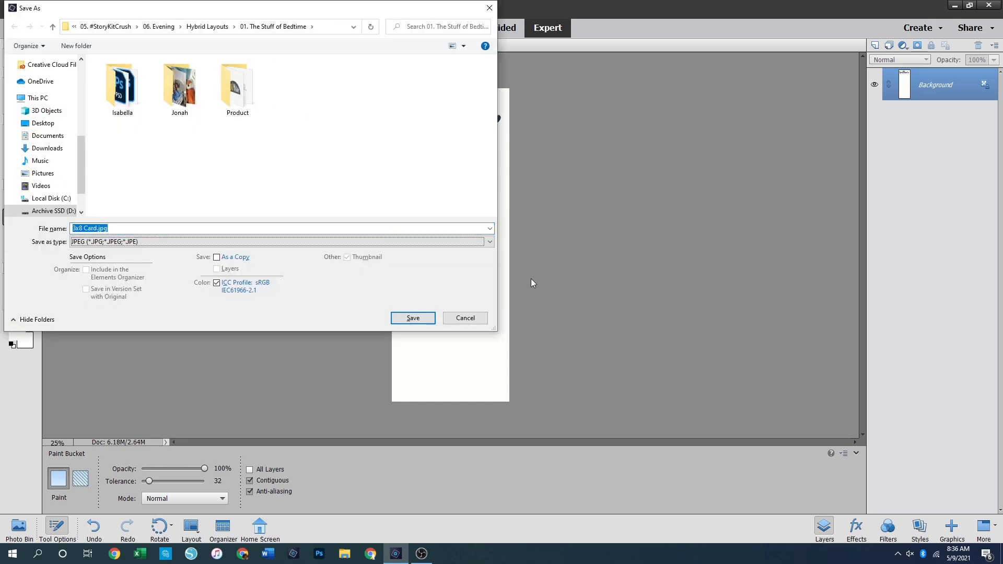
{"action": "key", "text": "Return"}
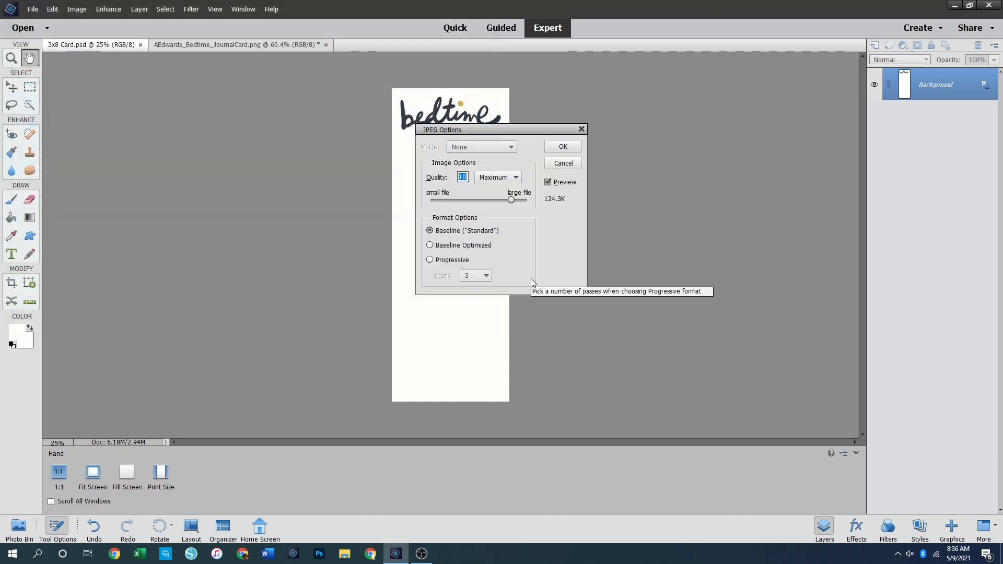
{"action": "key", "text": "Return"}
{"action": "key", "text": "k"}
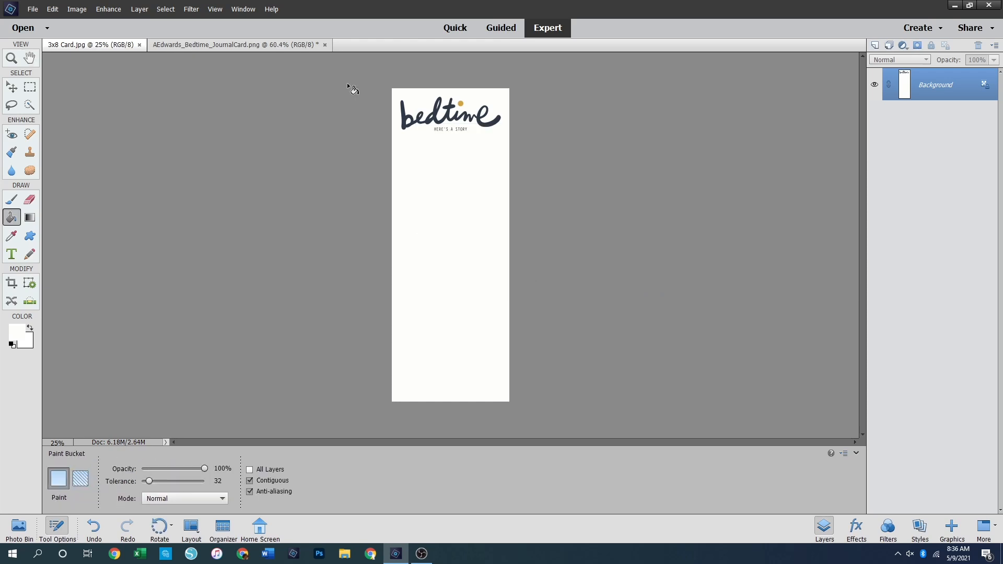
{"action": "left_click", "coordinate": [324, 47]}
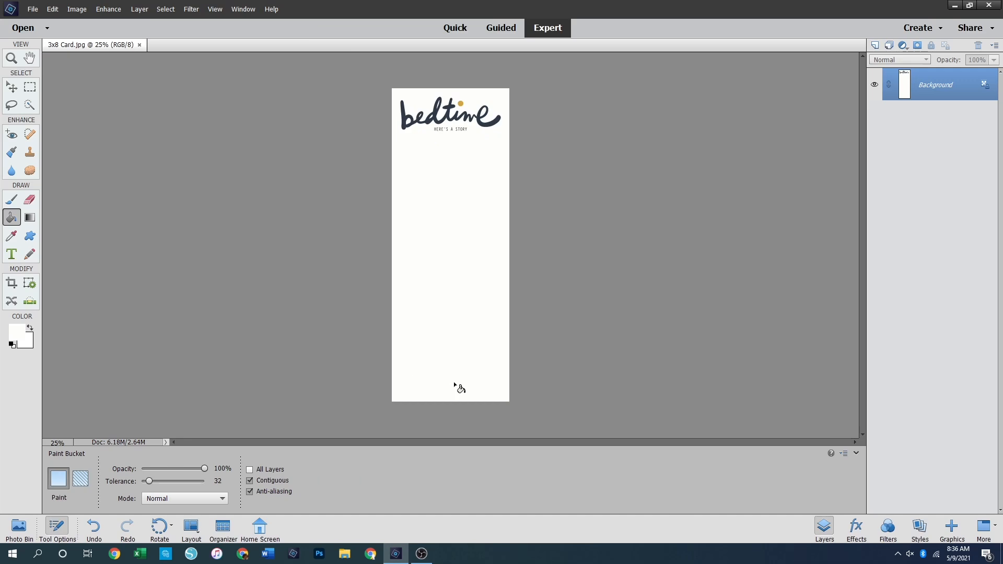
Copy the watercolor star background circle sticker into the card and place it near the left edge below the bedtime title
{"action": "key", "text": "ctrl+o"}
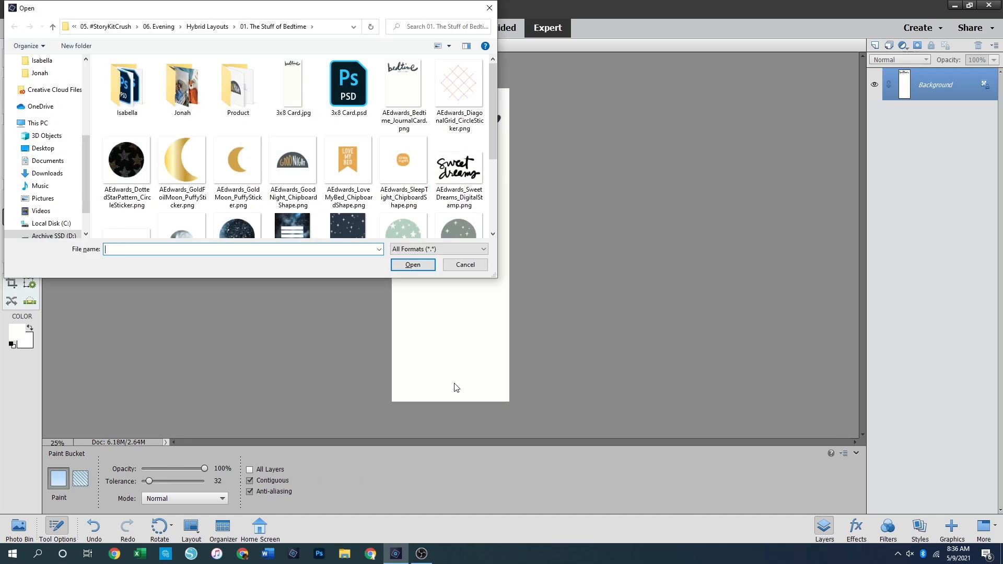
{"action": "scroll", "coordinate": [293, 182], "scroll_direction": "down", "scroll_amount": 1}
{"action": "double_click", "coordinate": [245, 191]}
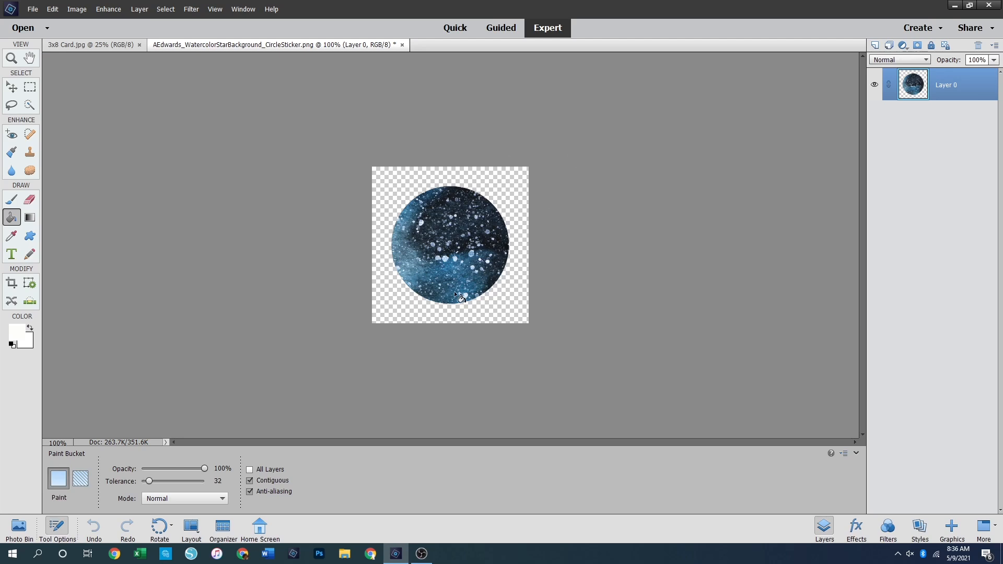
{"action": "key", "text": "ctrl+a"}
{"action": "left_click", "coordinate": [73, 45]}
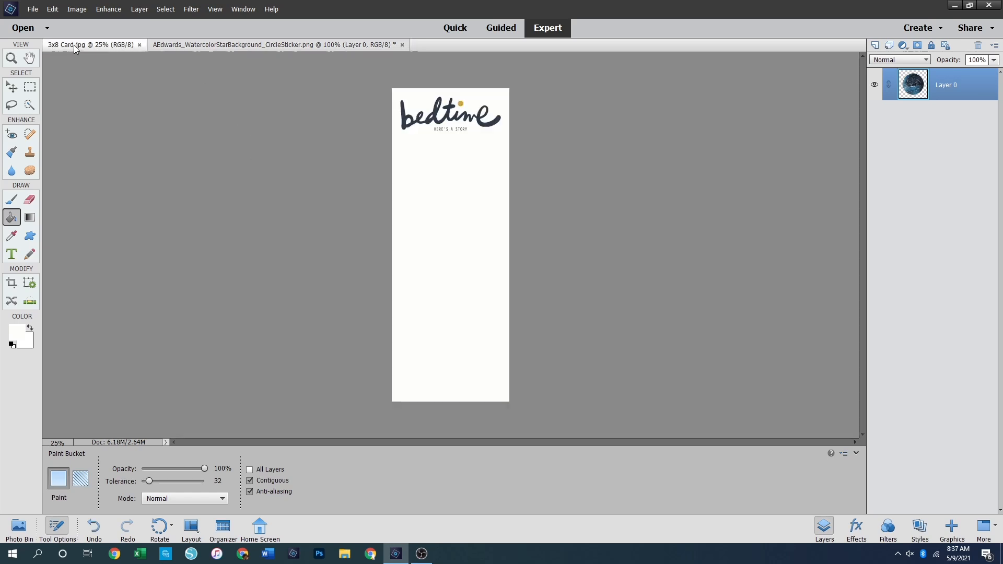
{"action": "key", "text": "ctrl+v"}
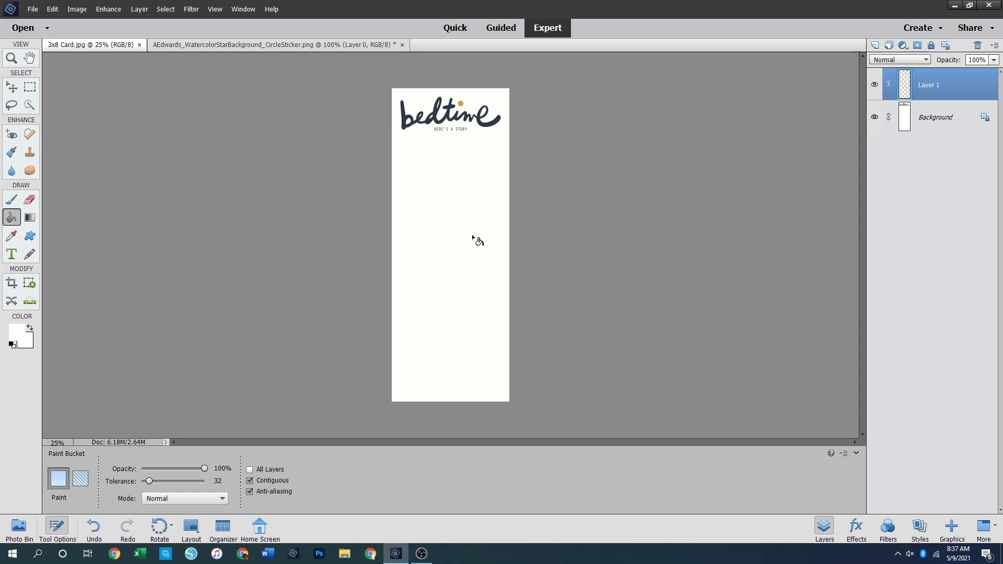
{"action": "left_click", "coordinate": [11, 87]}
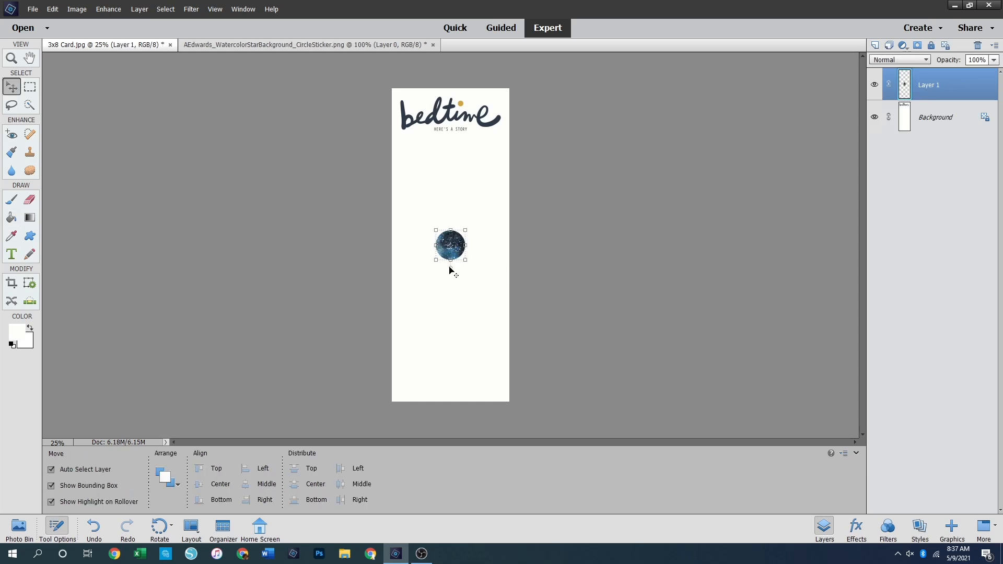
{"action": "left_click_drag", "start_coordinate": [458, 242], "coordinate": [422, 168]}
Paste five more copies of the star circle and arrange them in a column below the first one
{"action": "key", "text": "ctrl+v"}
{"action": "left_click_drag", "start_coordinate": [463, 247], "coordinate": [424, 199]}
{"action": "key", "text": "ctrl+v"}
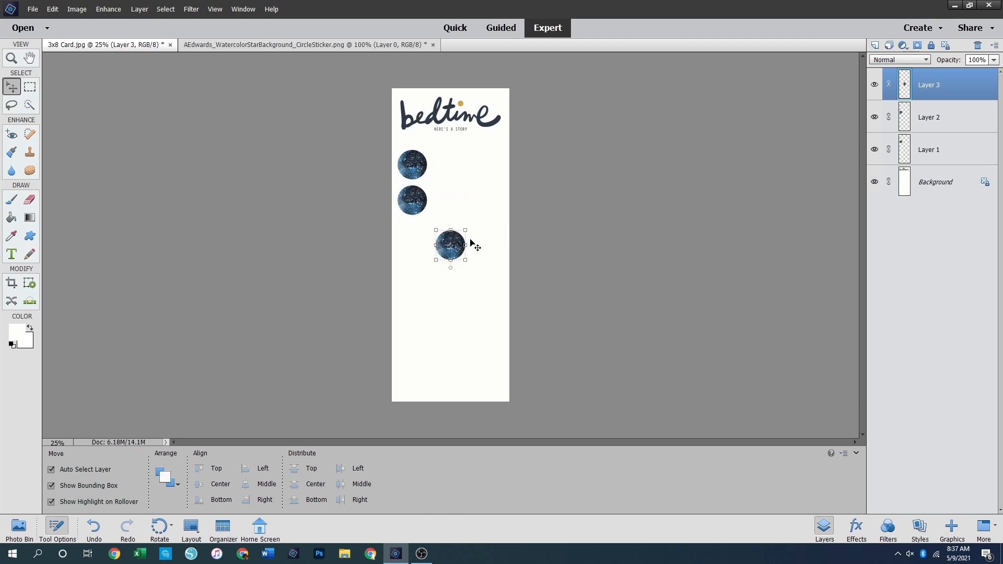
{"action": "left_click_drag", "start_coordinate": [462, 241], "coordinate": [421, 311]}
{"action": "key", "text": "ctrl+v"}
{"action": "key", "text": "ctrl+v"}
{"action": "key", "text": "ctrl+v"}
{"action": "left_click_drag", "start_coordinate": [457, 245], "coordinate": [422, 362]}
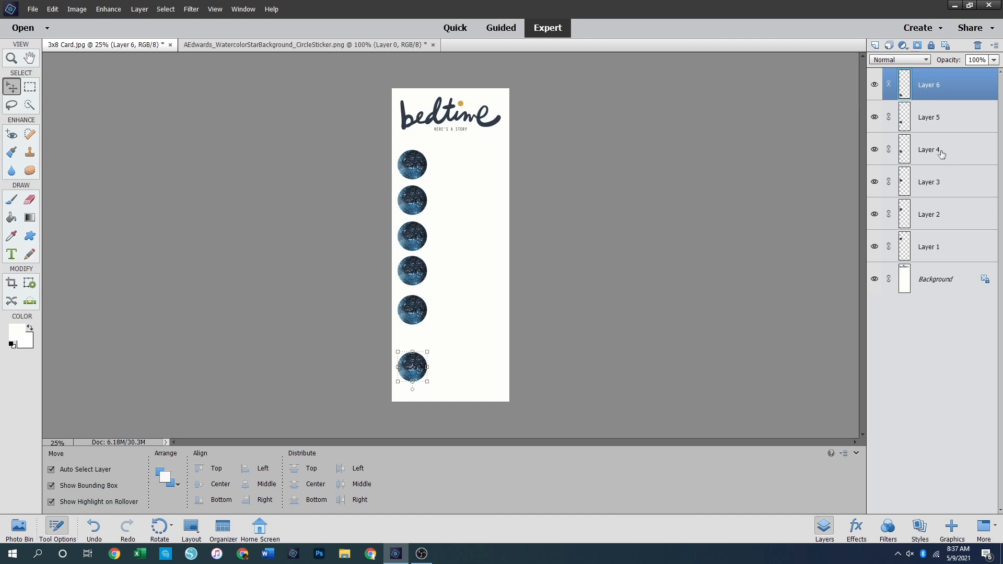
Select all six circles, nudge them slightly right, and distribute them evenly by their top edges
{"action": "left_click_drag", "start_coordinate": [393, 156], "coordinate": [436, 406]}
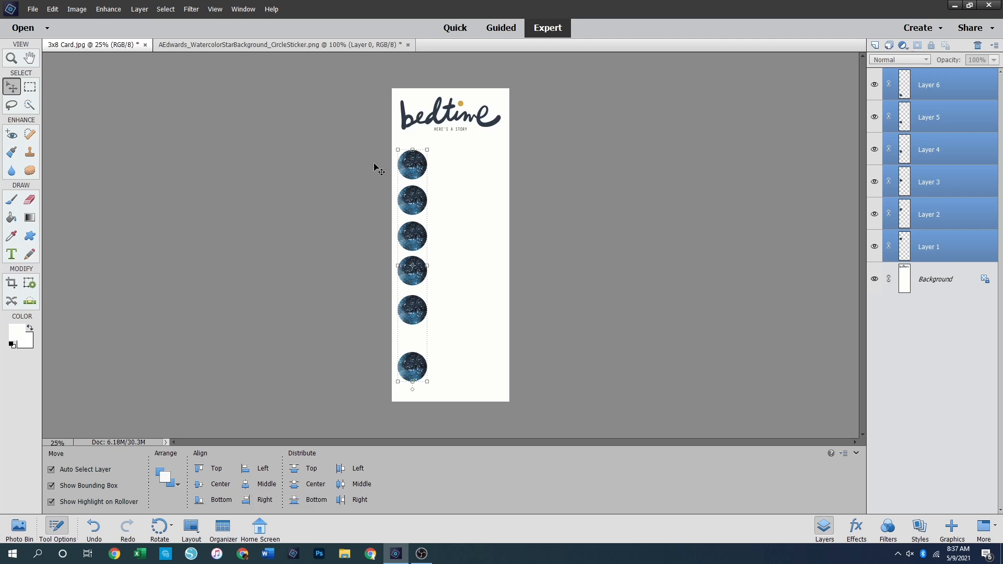
{"action": "left_click_drag", "start_coordinate": [417, 360], "coordinate": [418, 361]}
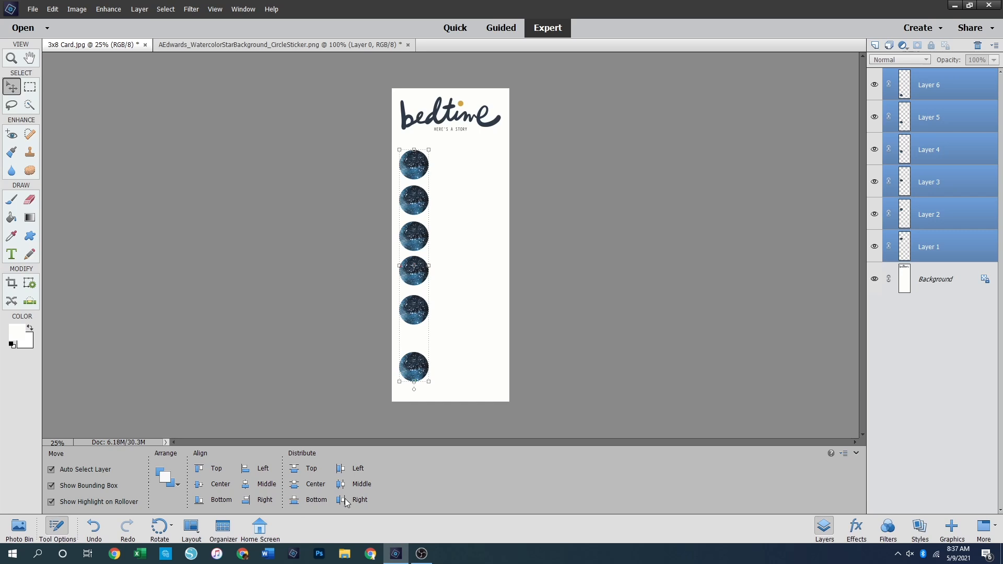
{"action": "left_click", "coordinate": [294, 468]}
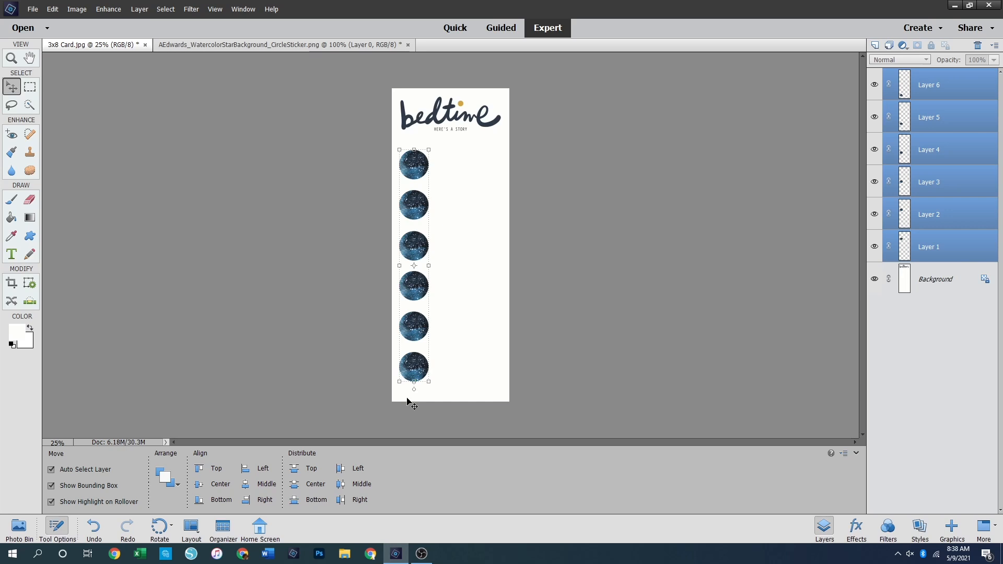
{"action": "left_click", "coordinate": [571, 309]}
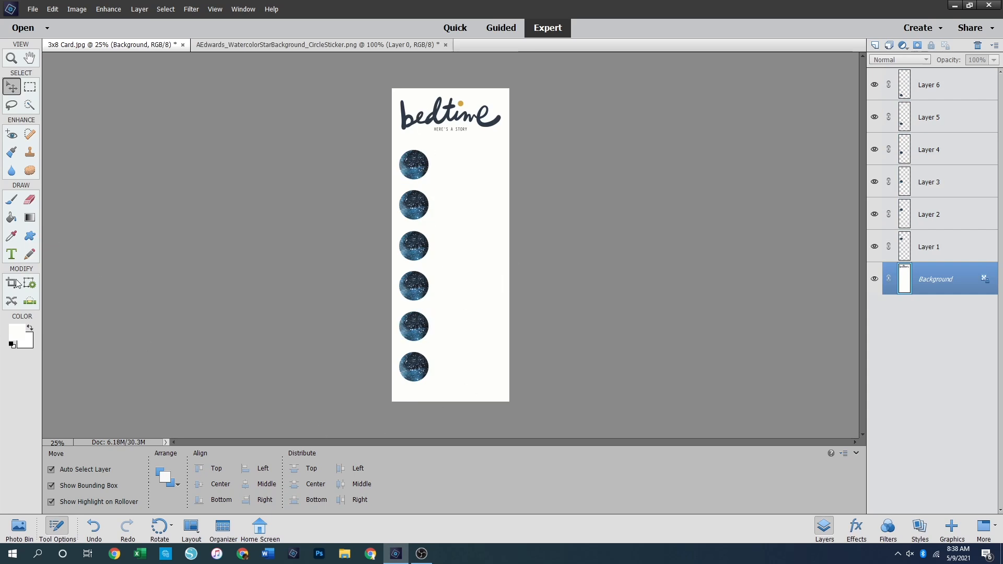
Draw a text box beside the first circle for black 9 pt Courier Std Medium text and enter "Journaling"
{"action": "left_click", "coordinate": [16, 256]}
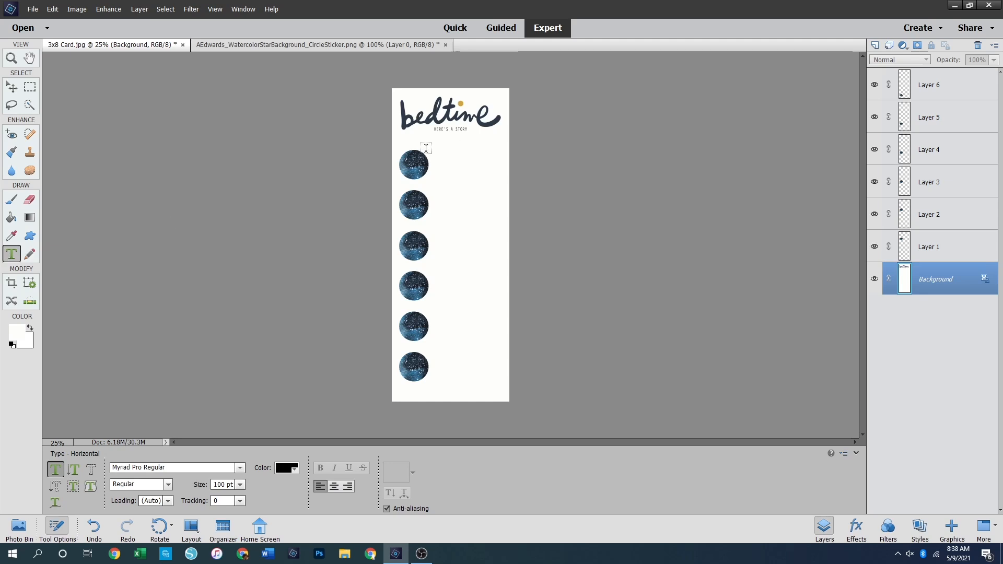
{"action": "left_click_drag", "start_coordinate": [435, 150], "coordinate": [499, 174]}
{"action": "left_click_drag", "start_coordinate": [500, 173], "coordinate": [500, 173]}
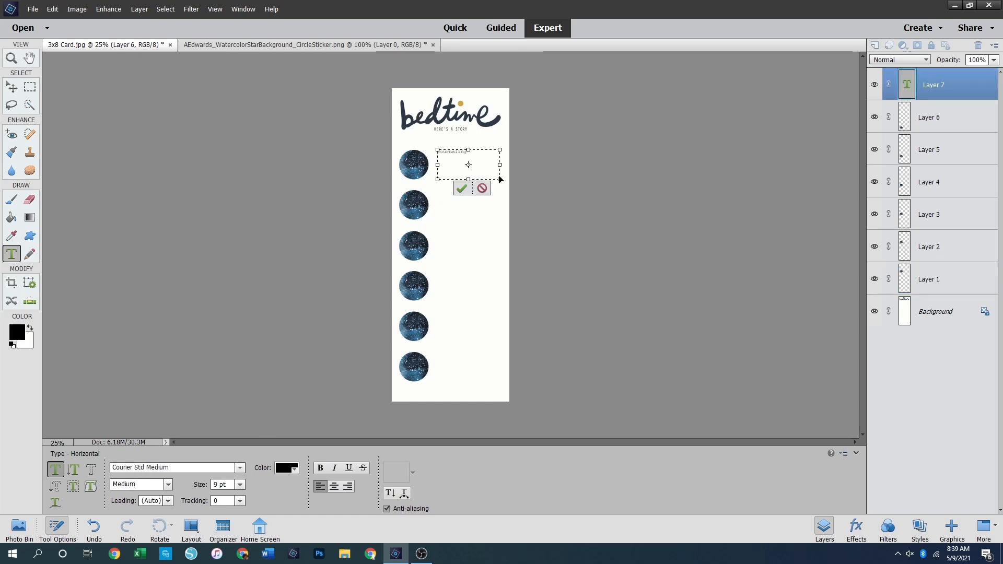
{"action": "key", "text": "ctrl+a"}
{"action": "key", "text": "Delete"}
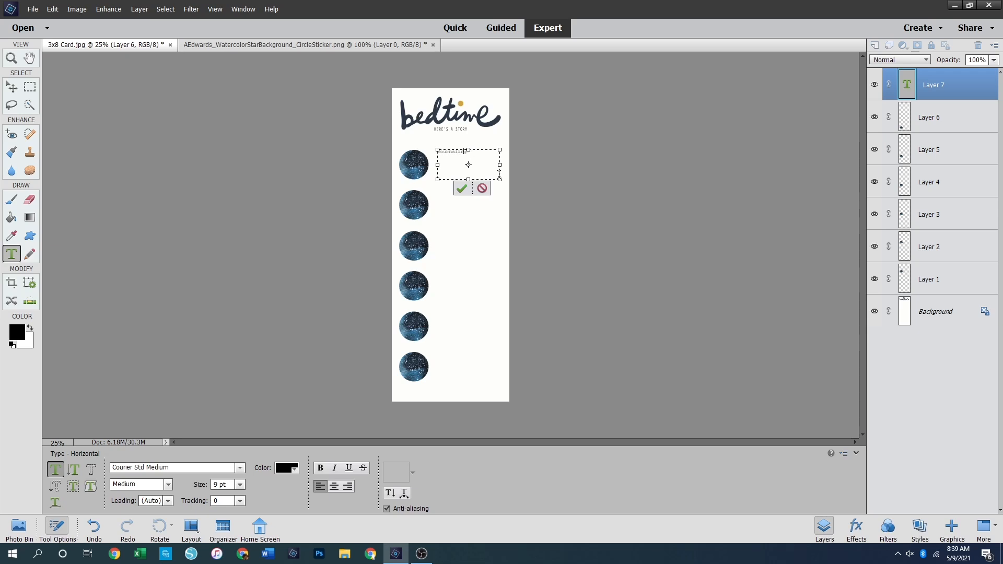
Fill the text box with repeated copies of the placeholder word "Journaling" and commit the text
{"action": "key", "text": "ctrl+a"}
{"action": "key", "text": "ctrl+c"}
{"action": "key", "text": "Right"}
{"action": "key", "text": "ctrl+v"}
{"action": "key", "text": "ctrl+v"}
{"action": "key", "text": "ctrl+v"}
{"action": "key", "text": "ctrl+v"}
{"action": "key", "text": "ctrl+v"}
{"action": "key", "text": "ctrl+v"}
{"action": "key", "text": "ctrl+v"}
{"action": "key", "text": "ctrl+v"}
{"action": "key", "text": "ctrl+v"}
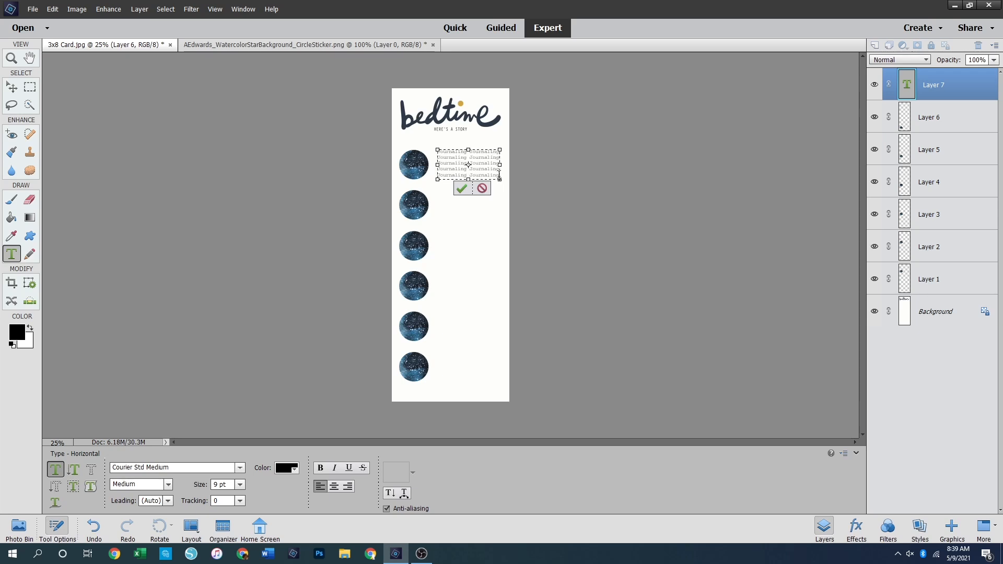
{"action": "key", "text": "ctrl+Return"}
{"action": "left_click", "coordinate": [670, 161]}
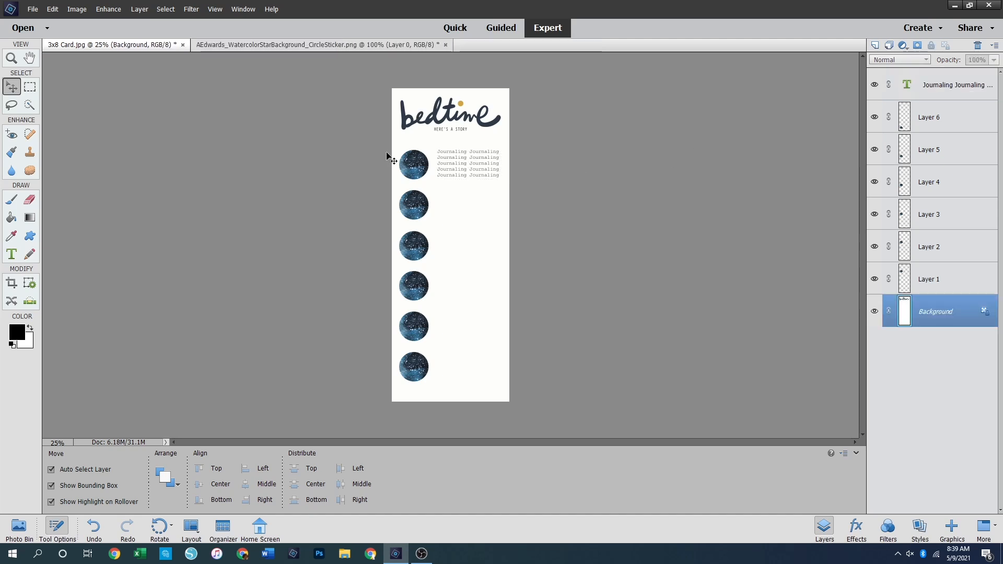
Select the journaling text block beside the first circle and duplicate its layer five times within the card
{"action": "left_click_drag", "start_coordinate": [463, 158], "coordinate": [464, 159]}
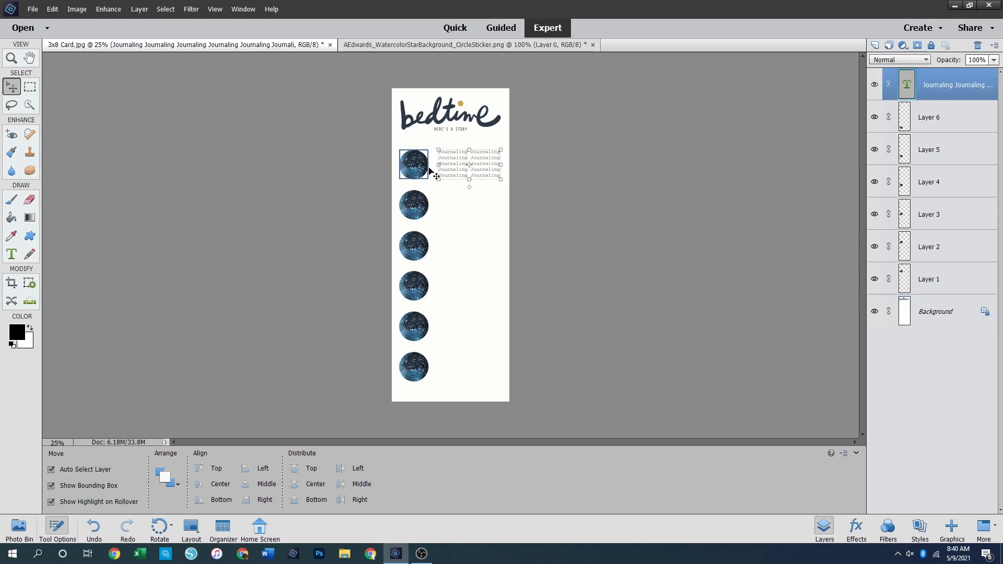
{"action": "right_click", "coordinate": [962, 86]}
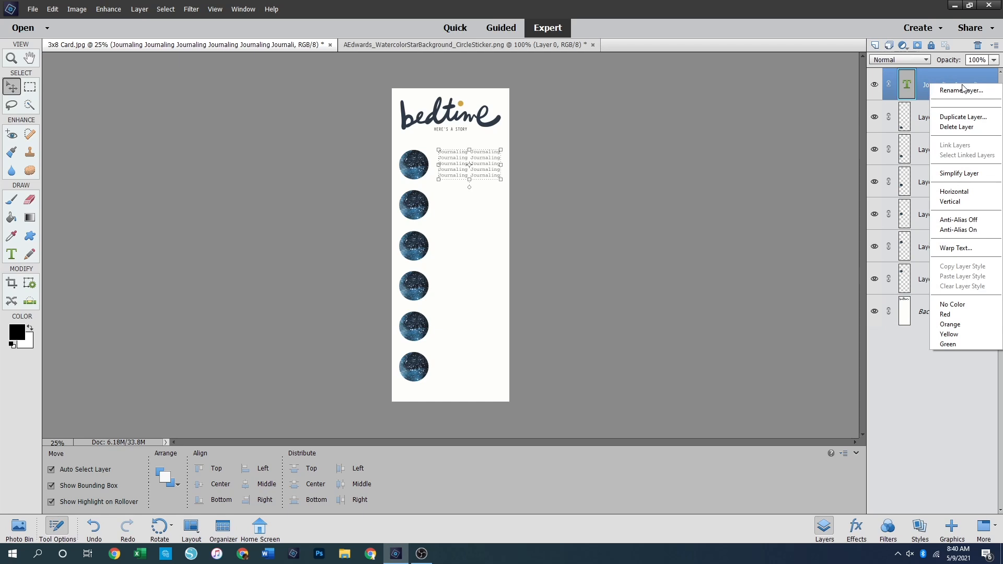
{"action": "left_click", "coordinate": [958, 117]}
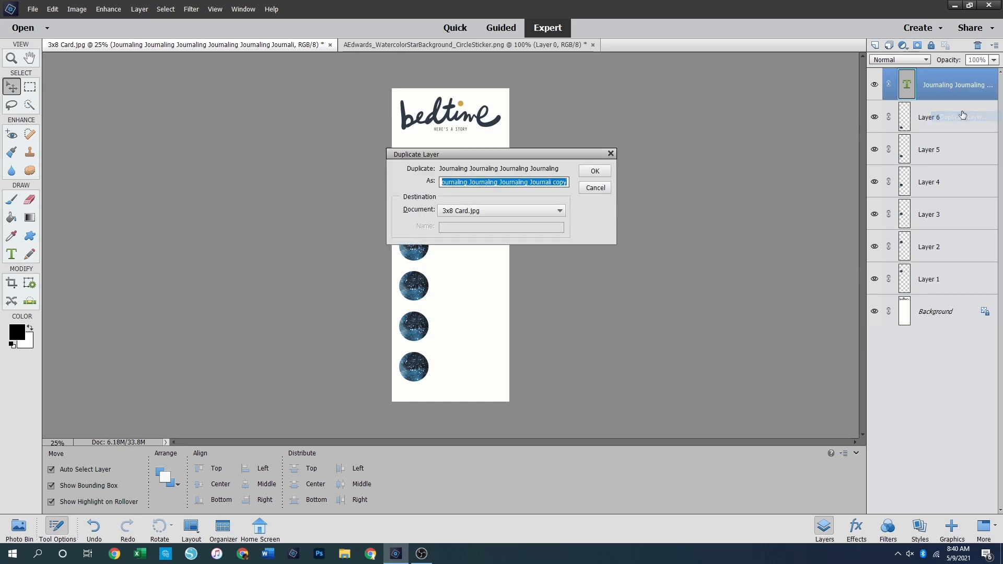
{"action": "left_click", "coordinate": [594, 172]}
{"action": "right_click", "coordinate": [958, 83]}
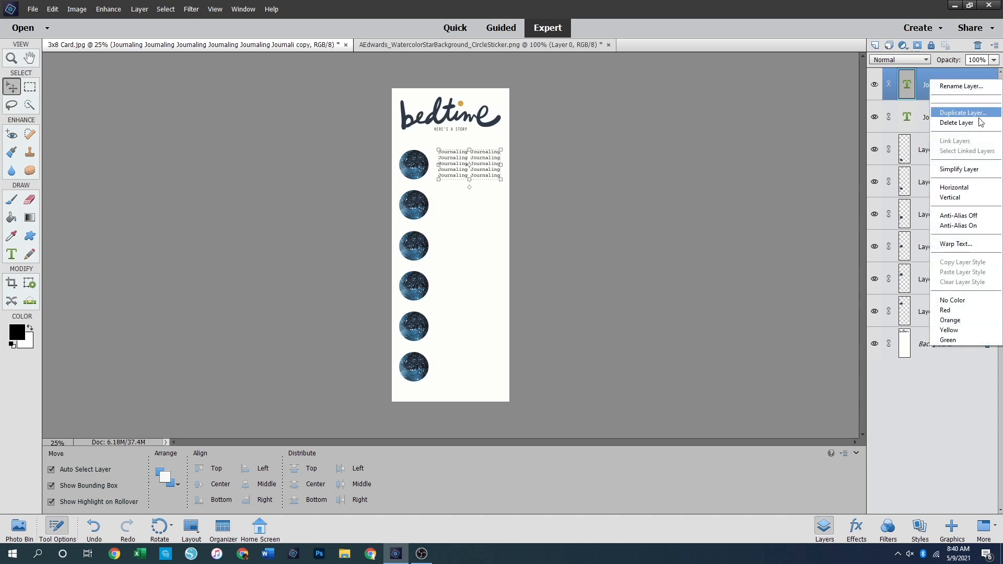
{"action": "left_click", "coordinate": [974, 115]}
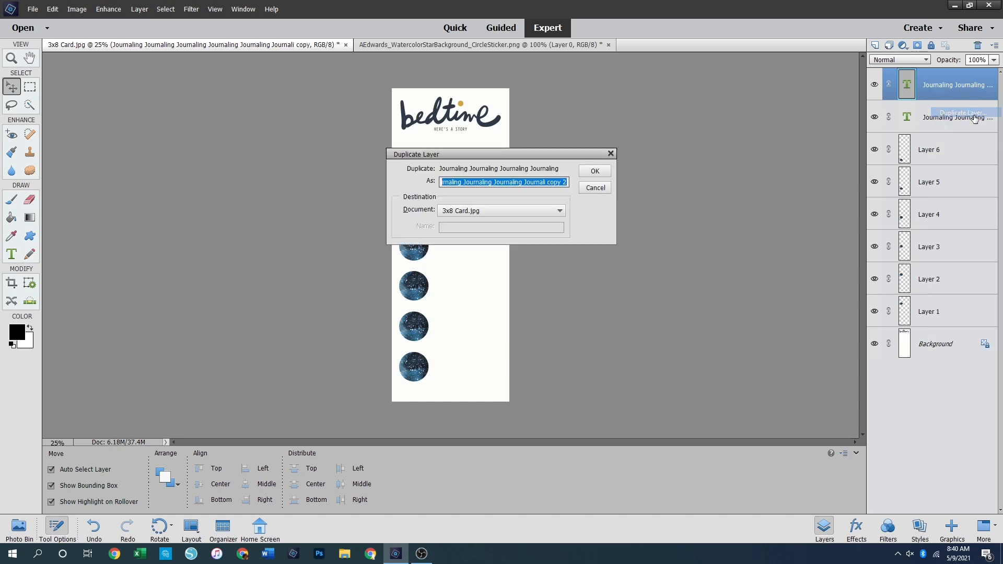
{"action": "left_click", "coordinate": [594, 170]}
{"action": "right_click", "coordinate": [970, 88]}
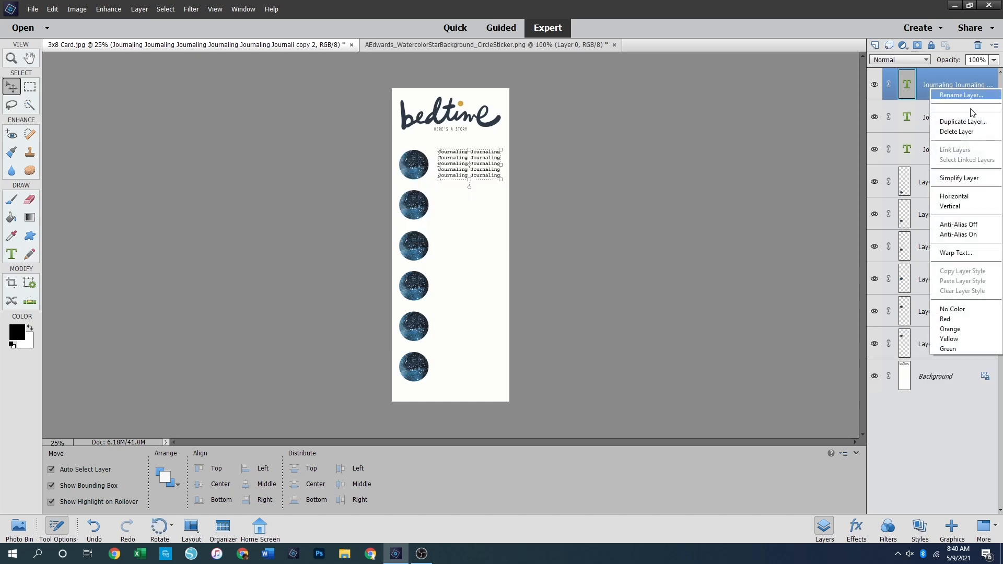
{"action": "left_click", "coordinate": [974, 116]}
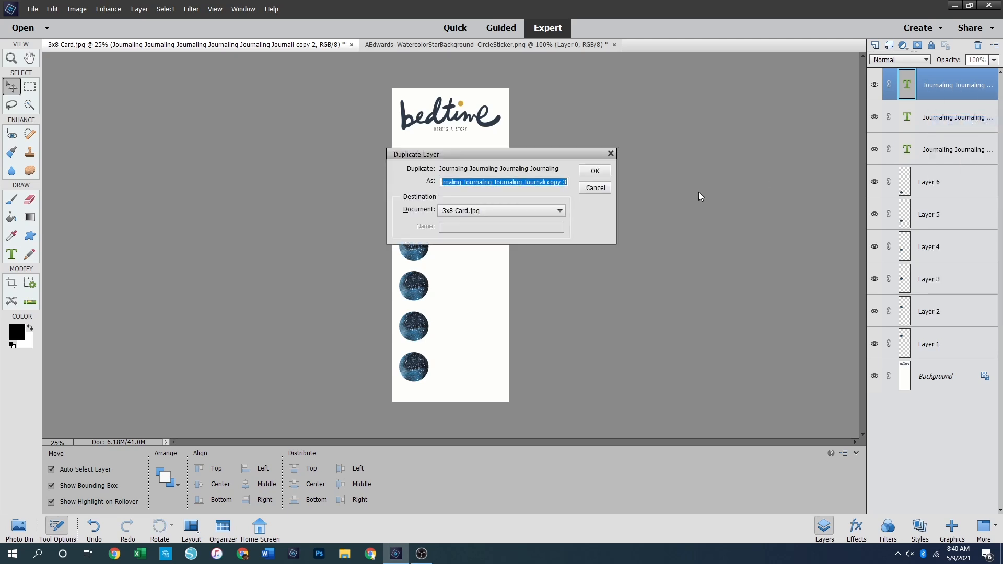
{"action": "left_click", "coordinate": [594, 171]}
{"action": "right_click", "coordinate": [969, 89]}
{"action": "left_click", "coordinate": [964, 132]}
{"action": "left_click", "coordinate": [534, 208]}
{"action": "right_click", "coordinate": [930, 90]}
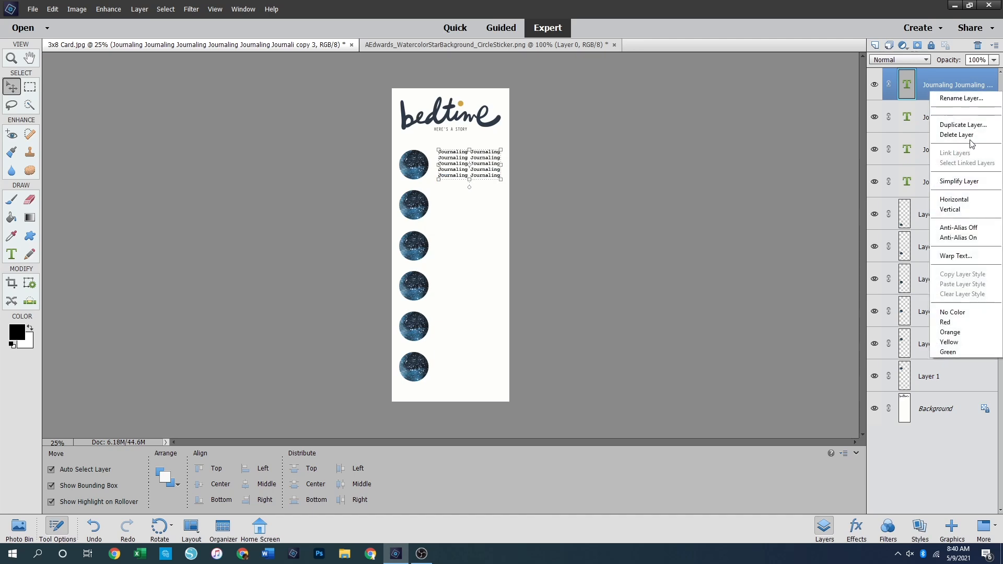
{"action": "left_click", "coordinate": [973, 129]}
{"action": "left_click", "coordinate": [595, 171]}
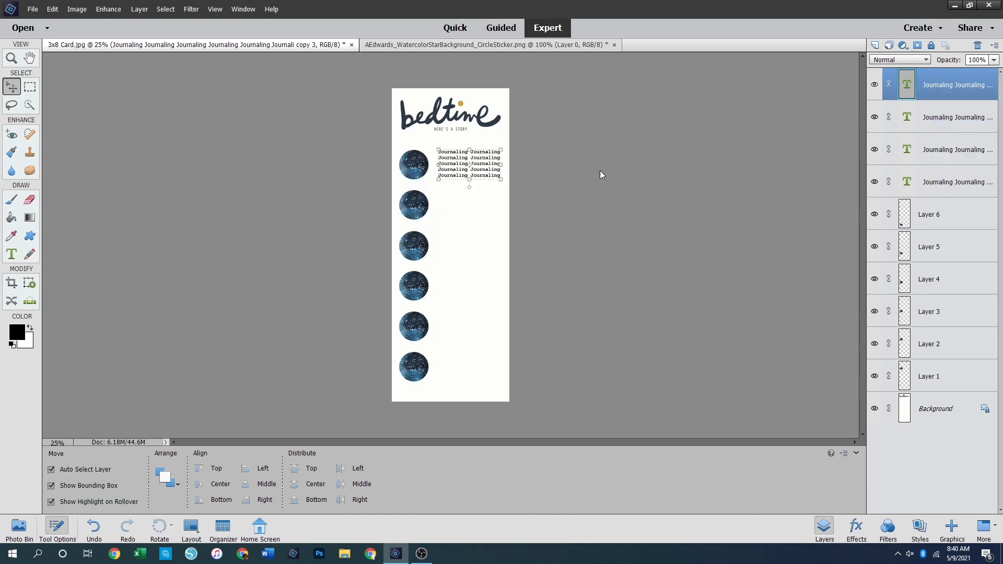
{"action": "right_click", "coordinate": [976, 89]}
{"action": "left_click", "coordinate": [963, 122]}
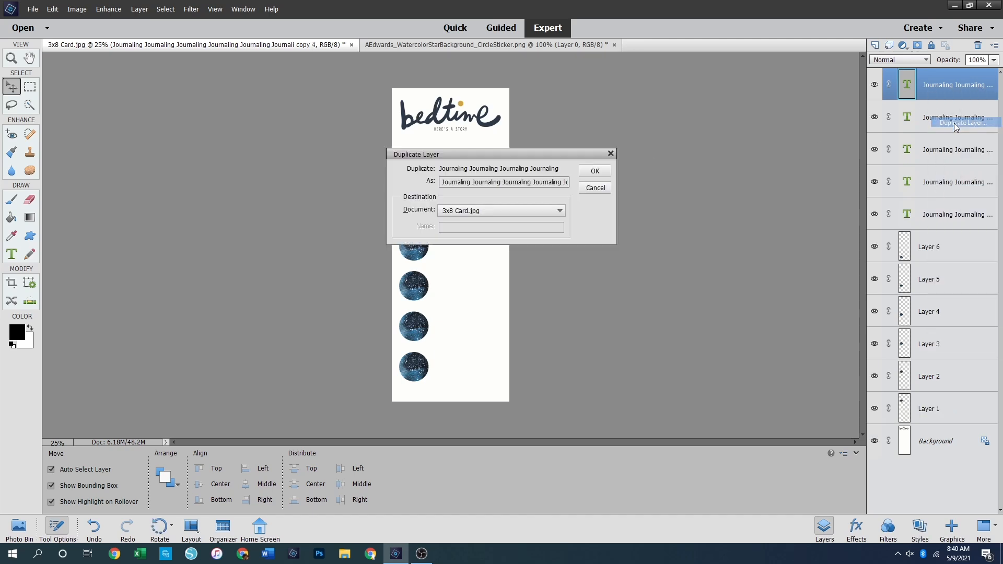
{"action": "left_click", "coordinate": [584, 170]}
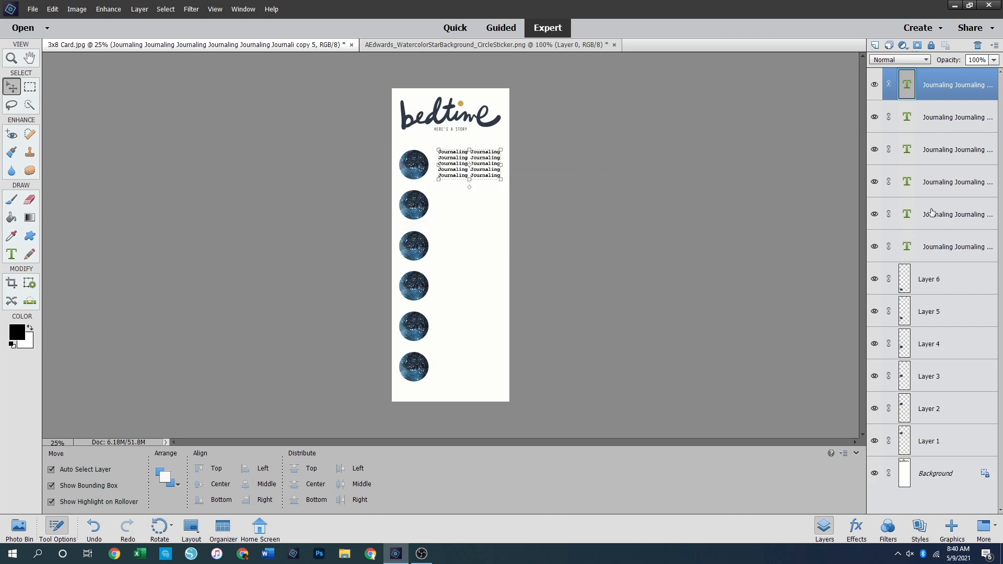
Place the duplicated journaling blocks beside the remaining five circles, and shift the first block slightly right
{"action": "left_click_drag", "start_coordinate": [487, 162], "coordinate": [483, 366]}
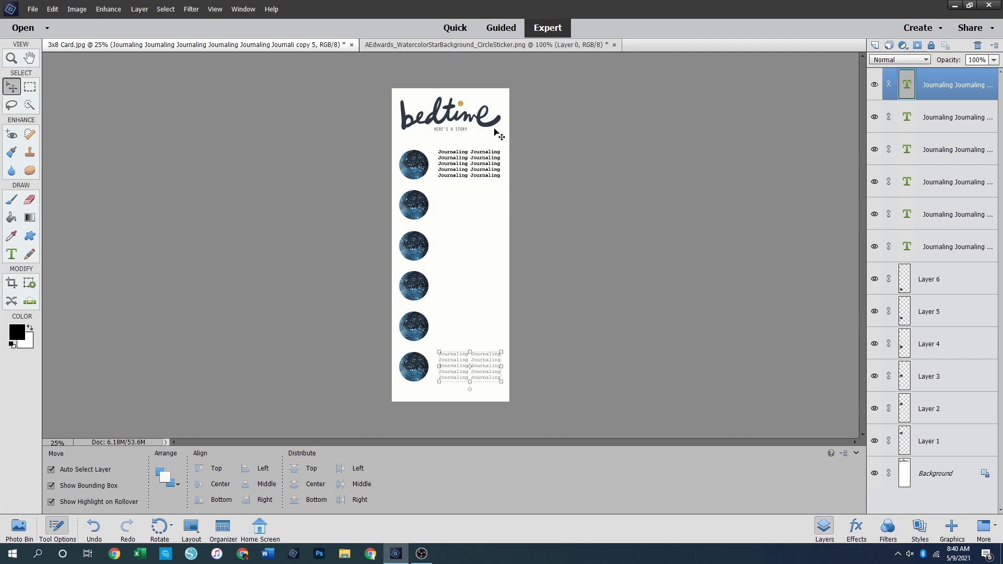
{"action": "left_click_drag", "start_coordinate": [478, 168], "coordinate": [473, 323]}
{"action": "left_click_drag", "start_coordinate": [470, 159], "coordinate": [467, 281]}
{"action": "left_click_drag", "start_coordinate": [475, 323], "coordinate": [470, 325]}
{"action": "left_click_drag", "start_coordinate": [488, 160], "coordinate": [473, 197]}
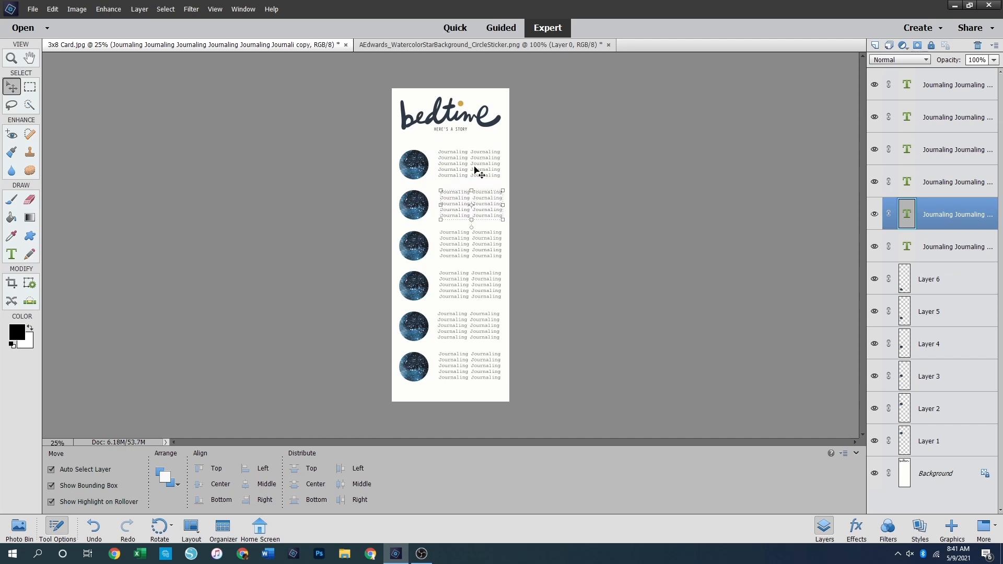
{"action": "left_click_drag", "start_coordinate": [459, 156], "coordinate": [464, 156]}
Select all six journaling blocks together, nudge them left closer to the circles, and deselect them
{"action": "left_click", "coordinate": [580, 193]}
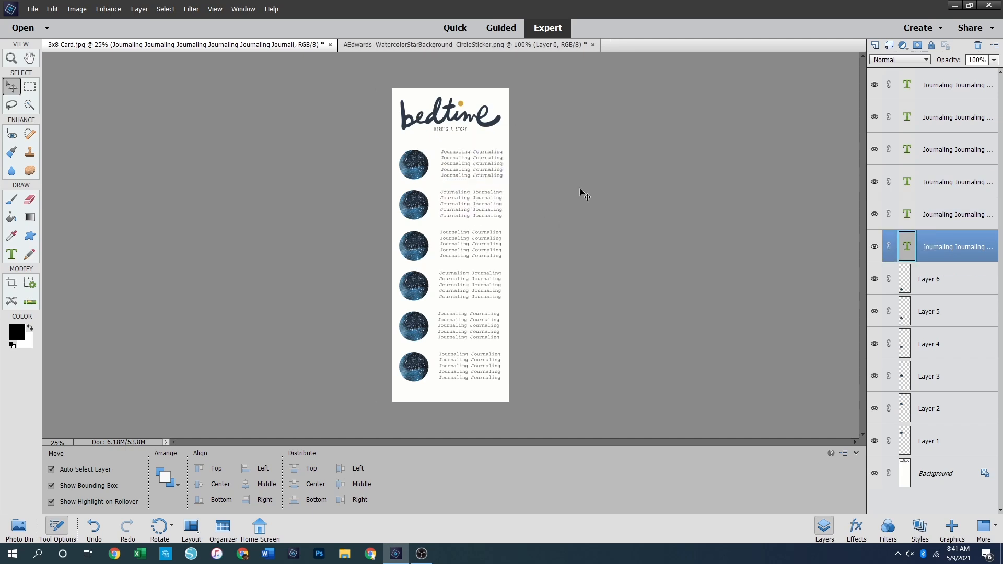
{"action": "left_click_drag", "start_coordinate": [546, 165], "coordinate": [472, 401]}
{"action": "key", "text": "shift+Left"}
{"action": "key", "text": "shift+Left"}
{"action": "key", "text": "shift+Left"}
{"action": "key", "text": "shift+Left"}
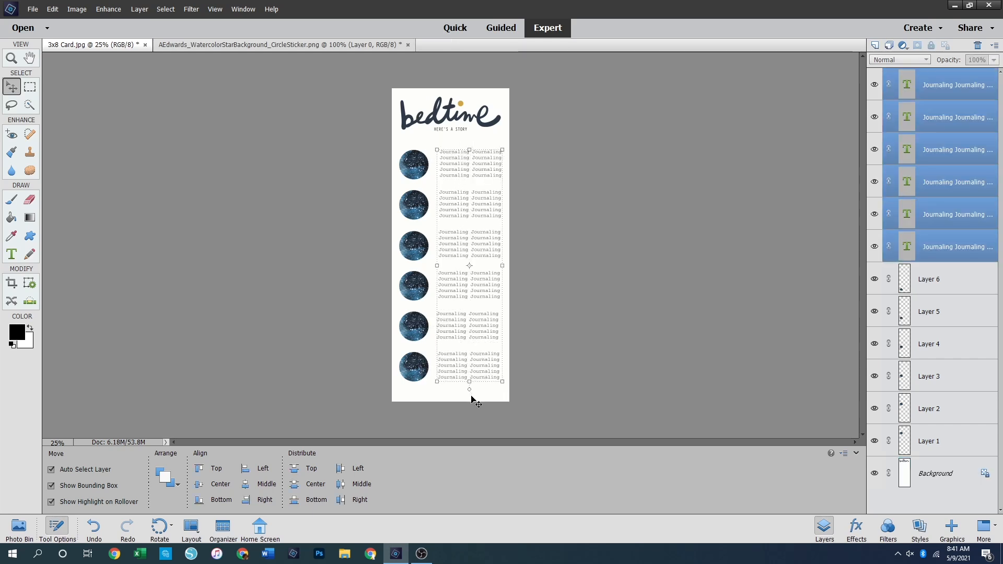
{"action": "key", "text": "Left"}
{"action": "key", "text": "Left"}
{"action": "key", "text": "Left"}
{"action": "key", "text": "Left"}
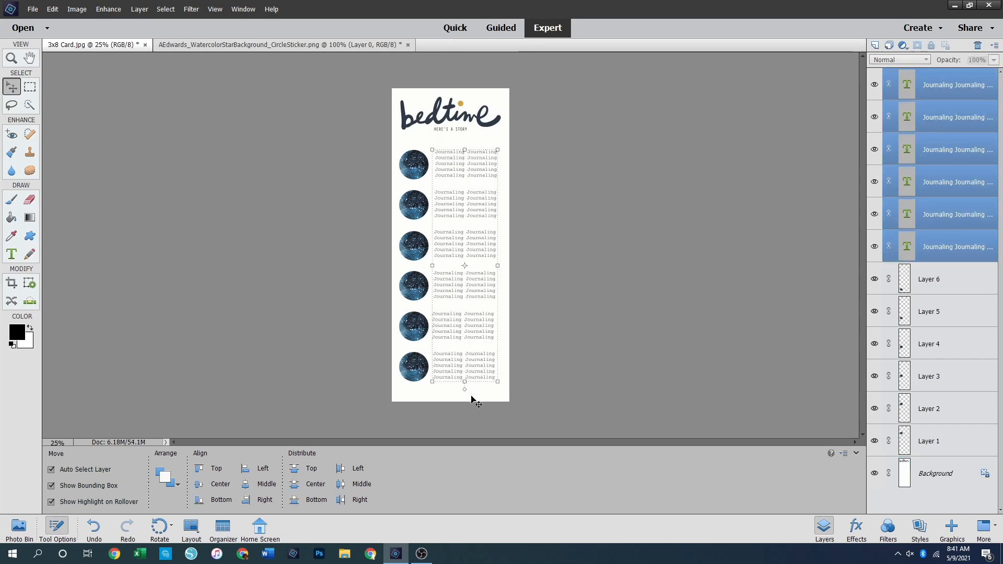
{"action": "left_click", "coordinate": [641, 344]}
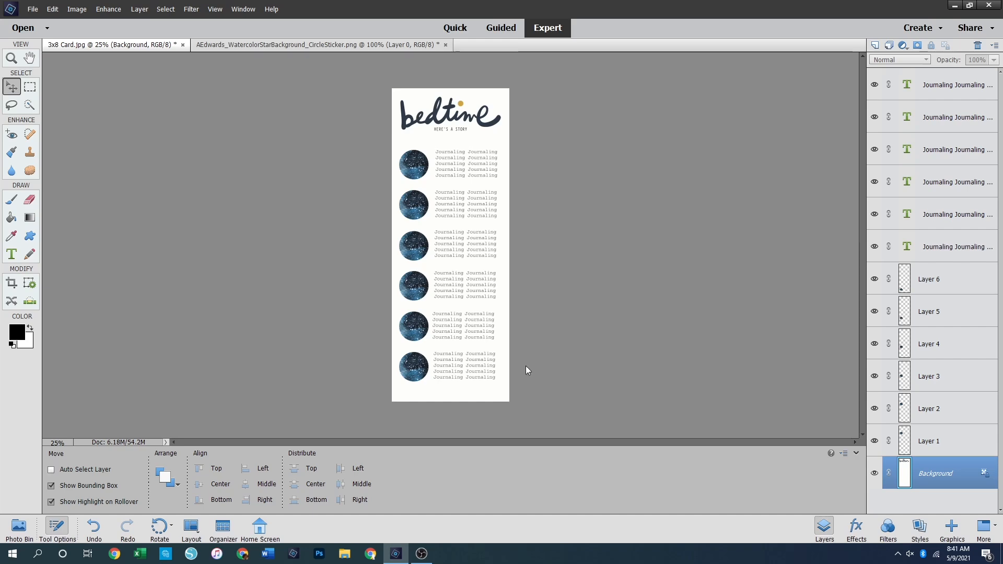
Save the layered card as 3x8 Card.psd over the existing file, and close it and the circle sticker image
{"action": "key", "text": "ctrl+s"}
{"action": "key", "text": "Return"}
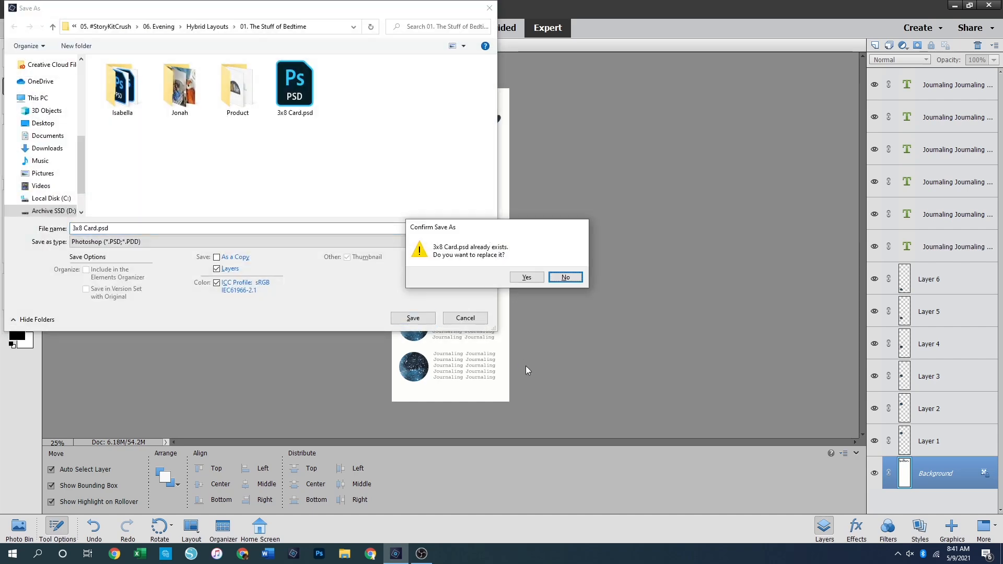
{"action": "key", "text": "y"}
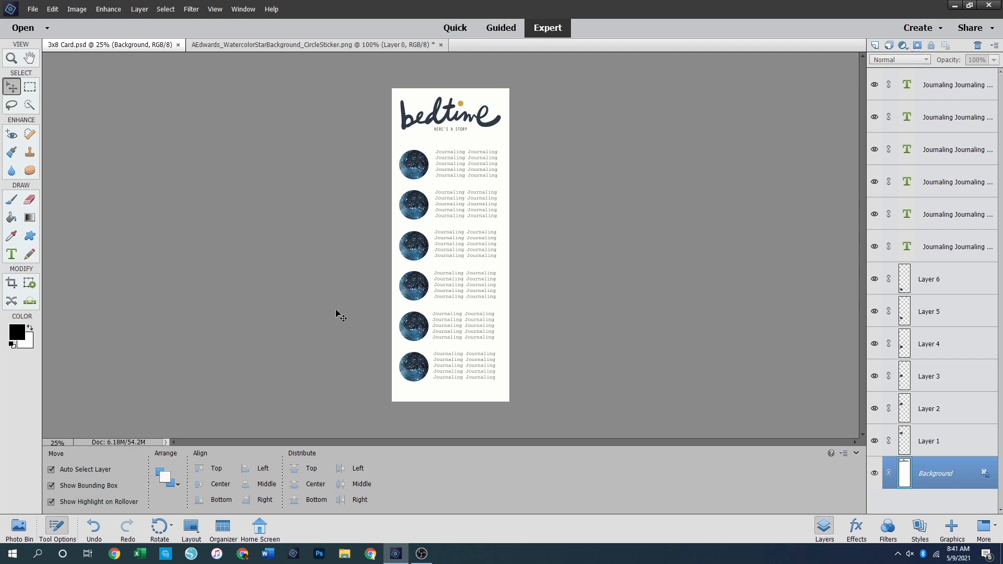
{"action": "left_click", "coordinate": [178, 45]}
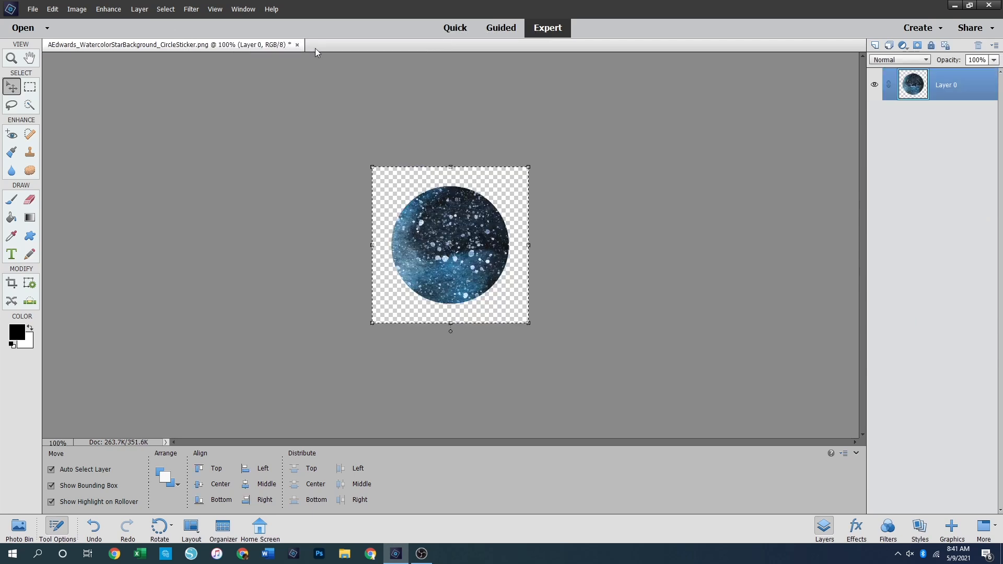
{"action": "left_click", "coordinate": [297, 45]}
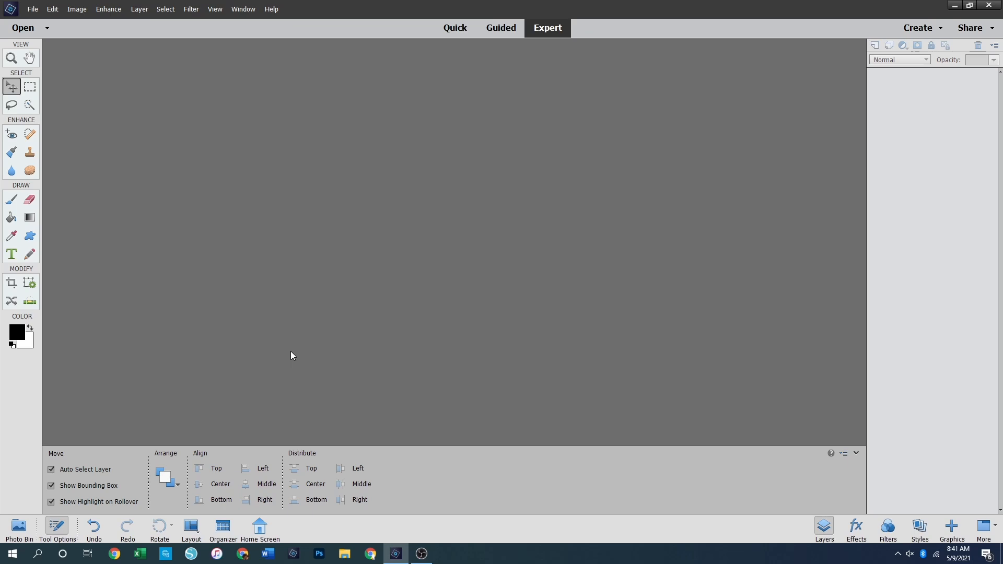
Create a new blank document 12.875 inches wide and 8.25 inches high at 300 pixels/inch with a white background
{"action": "left_click", "coordinate": [35, 10]}
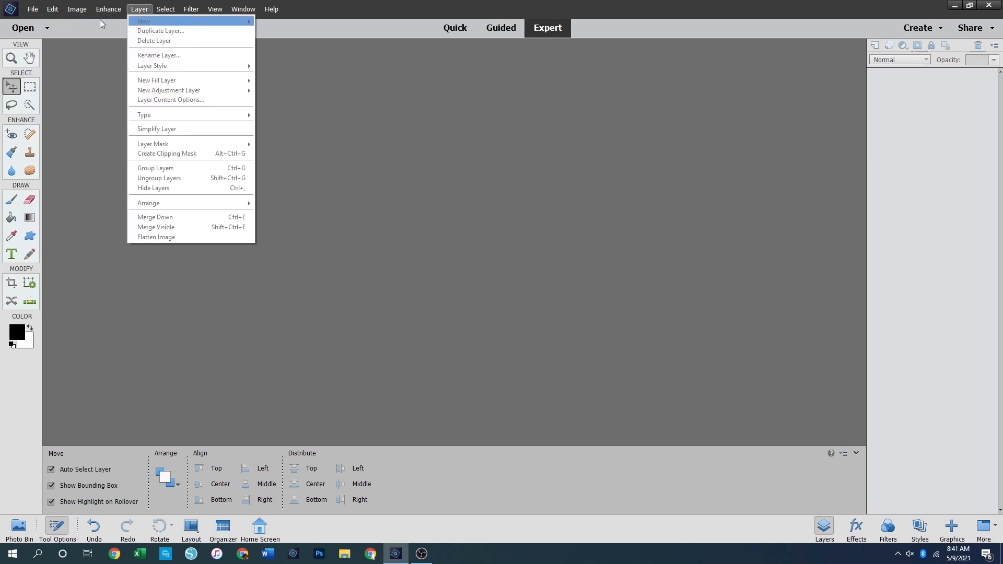
{"action": "mouse_move", "coordinate": [80, 27]}
{"action": "left_click", "coordinate": [178, 21]}
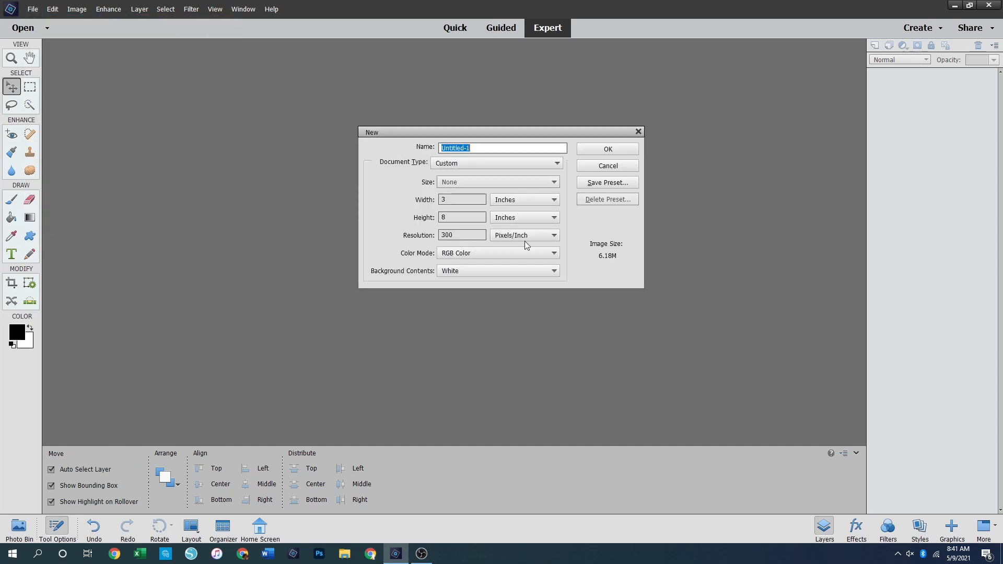
{"action": "left_click", "coordinate": [458, 202]}
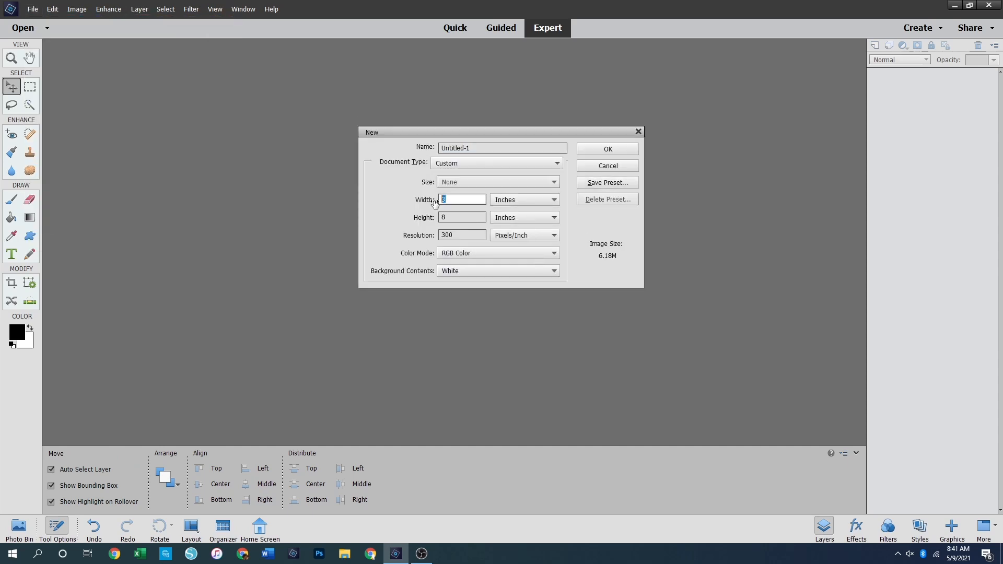
{"action": "type", "text": "12"}
{"action": "key", "text": "Tab"}
{"action": "key", "text": "Tab"}
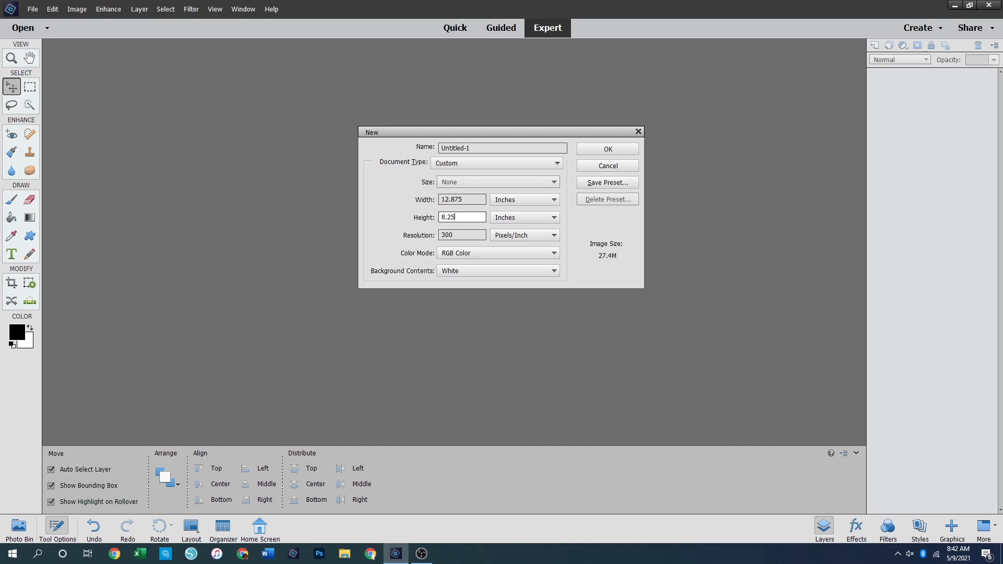
{"action": "type", "text": "8.25"}
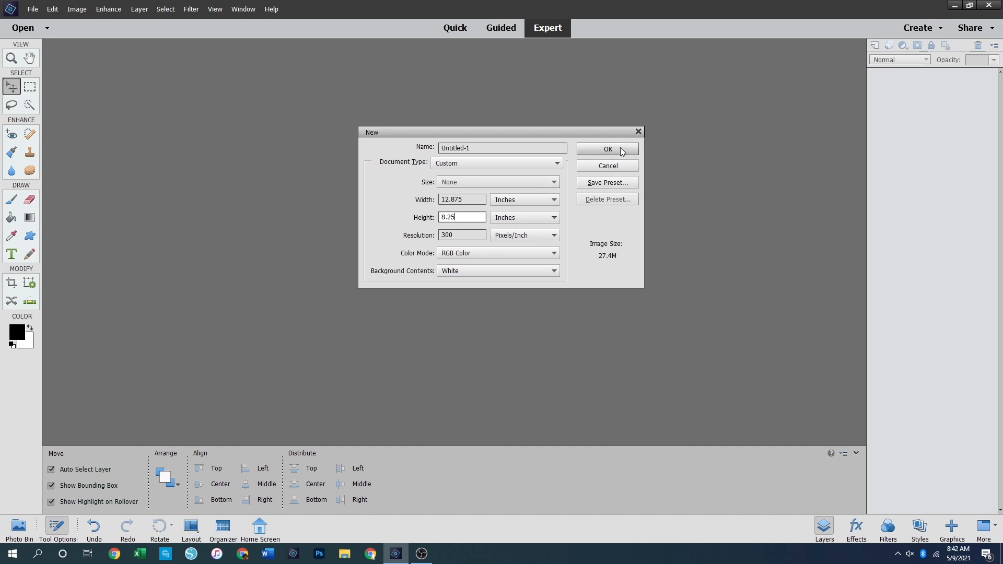
{"action": "left_click", "coordinate": [621, 151]}
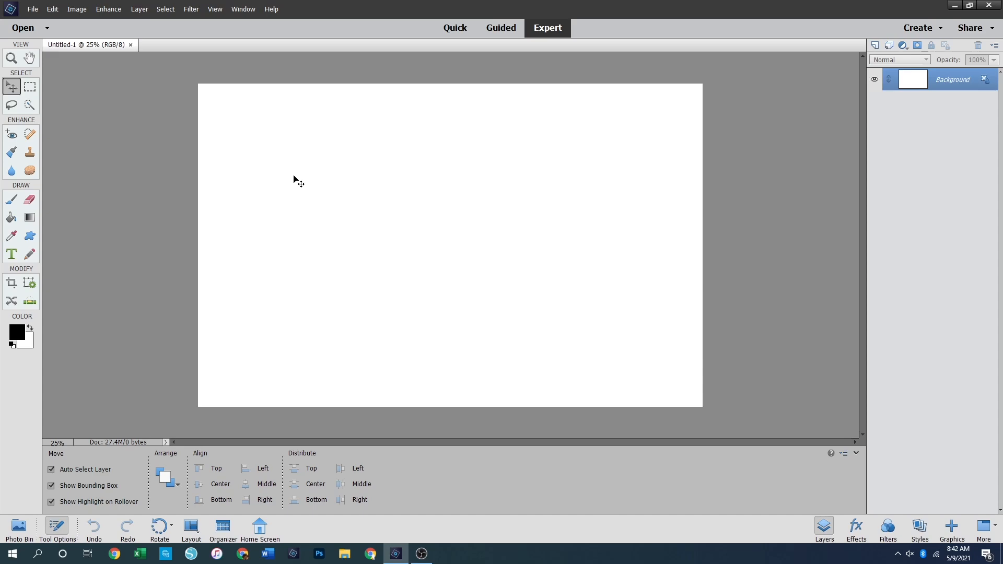
Open 3x8 Card.psd, save it as the JPEG 3x8 Card.jpg over the existing file, and close the PSD
{"action": "left_click", "coordinate": [25, 29]}
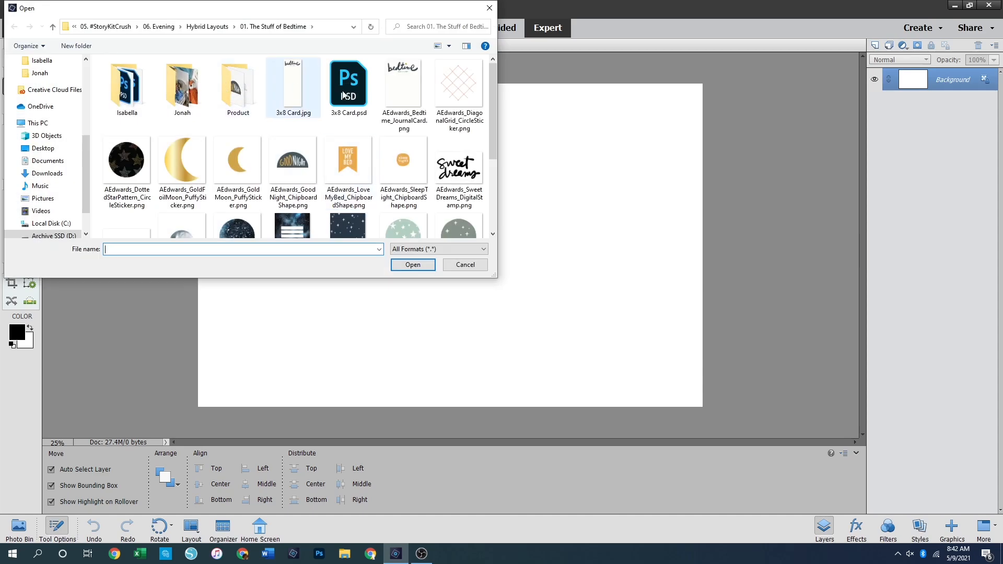
{"action": "double_click", "coordinate": [350, 95]}
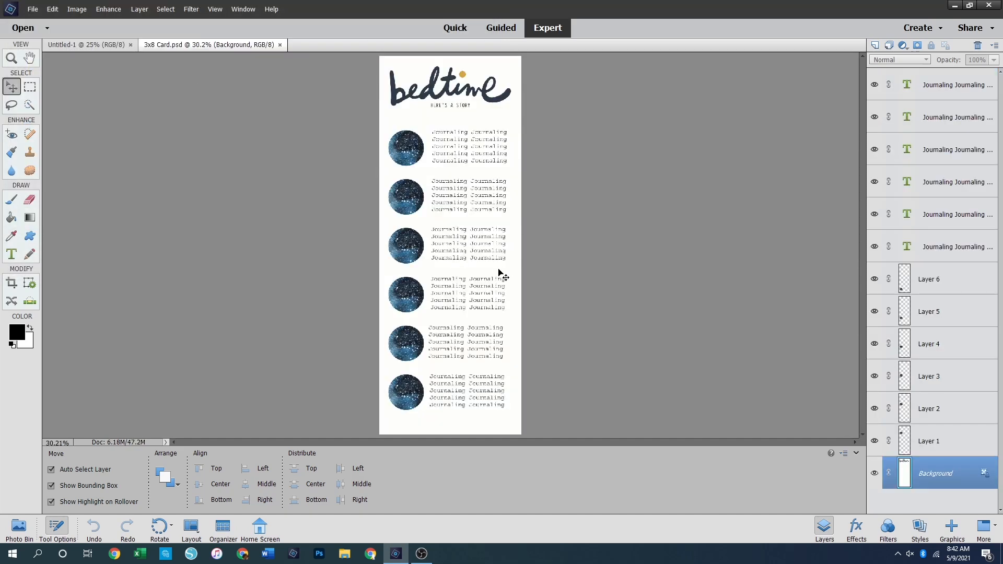
{"action": "key", "text": "ctrl+shift+s"}
{"action": "key", "text": "Tab"}
{"action": "key", "text": "j"}
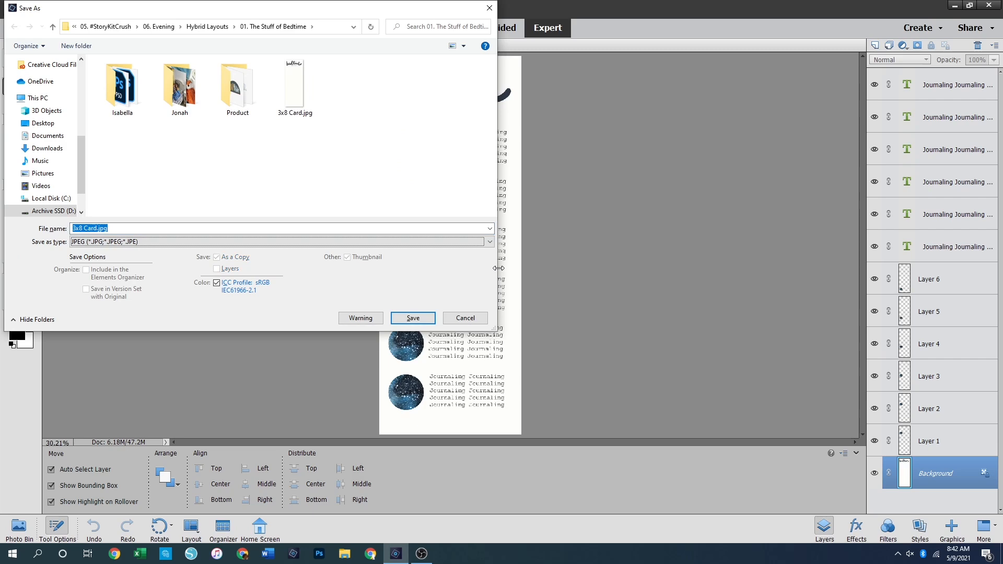
{"action": "key", "text": "Return"}
{"action": "key", "text": "Left"}
{"action": "key", "text": "Return"}
{"action": "key", "text": "Return"}
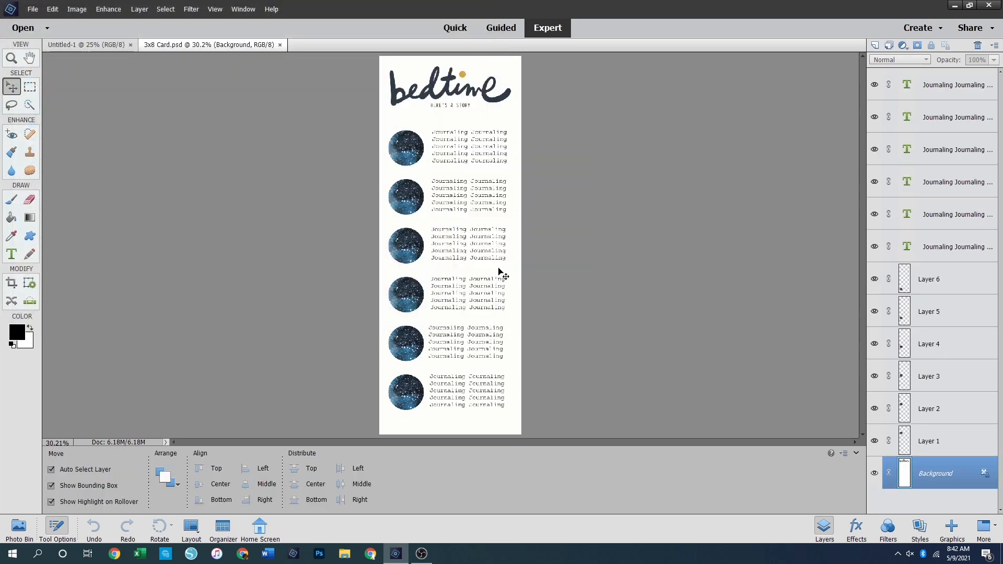
{"action": "left_click", "coordinate": [280, 45]}
Copy the whole 3x8 Card.jpg into the blank 12.875 x 8.25 inch layout, place it left of centre, and close the JPEG
{"action": "key", "text": "ctrl+o"}
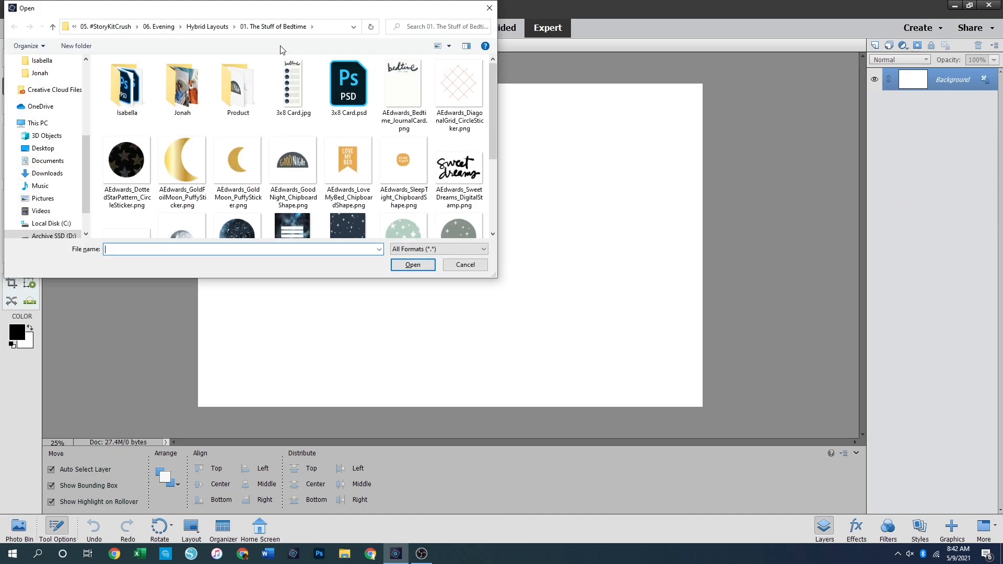
{"action": "left_click", "coordinate": [287, 103]}
{"action": "double_click", "coordinate": [288, 103]}
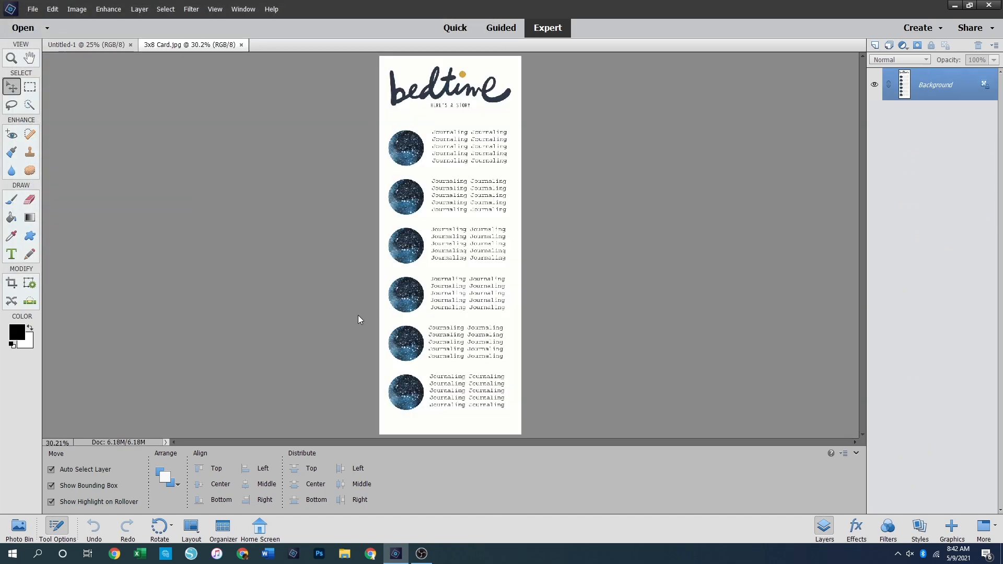
{"action": "key", "text": "ctrl+a"}
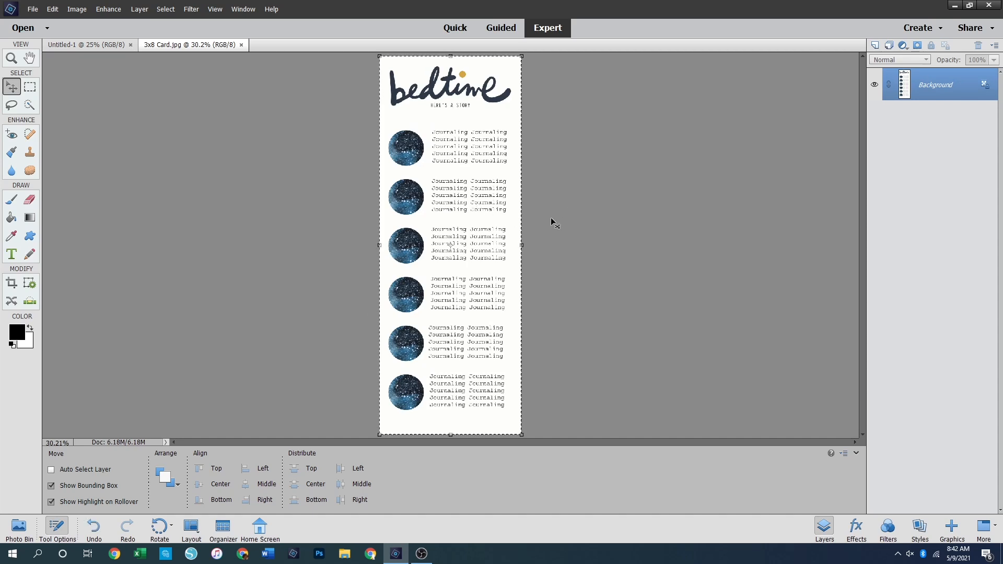
{"action": "left_click", "coordinate": [82, 46]}
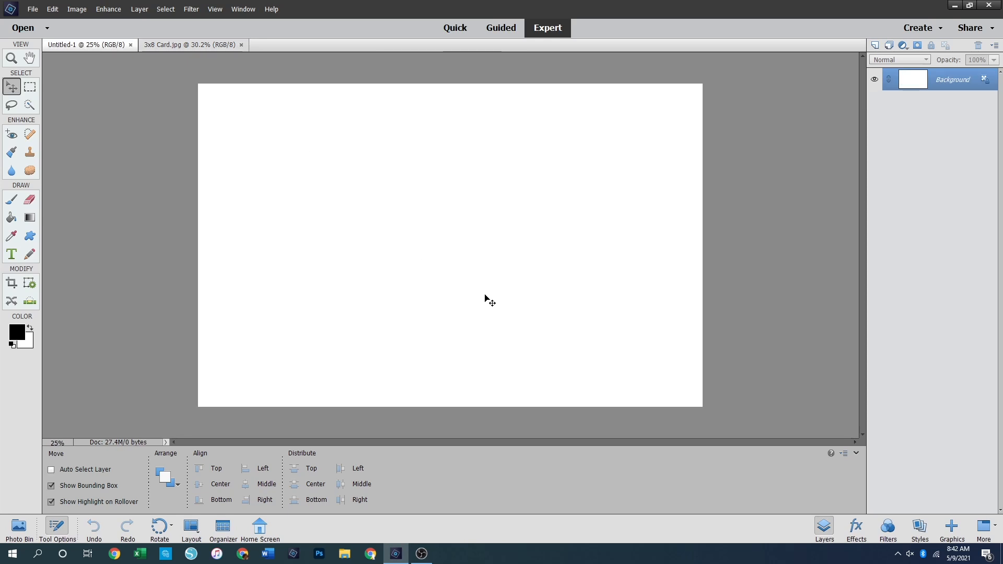
{"action": "key", "text": "ctrl+v"}
{"action": "left_click_drag", "start_coordinate": [478, 281], "coordinate": [393, 280]}
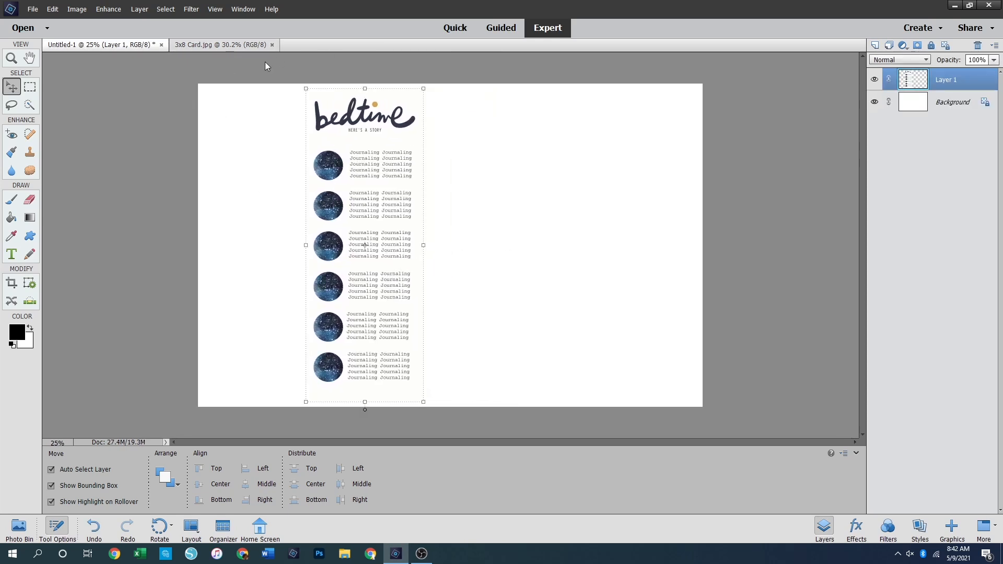
{"action": "left_click", "coordinate": [272, 45]}
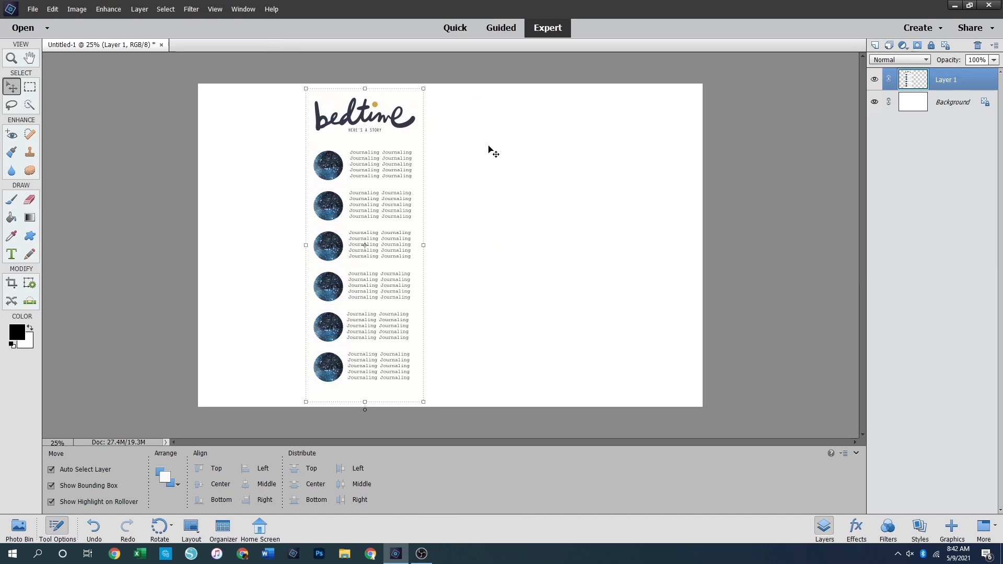
Copy 6.875x8.25 Photo.jpg into the layout along its right edge, close the photo file, and move the card flush against the photo
{"action": "key", "text": "ctrl+o"}
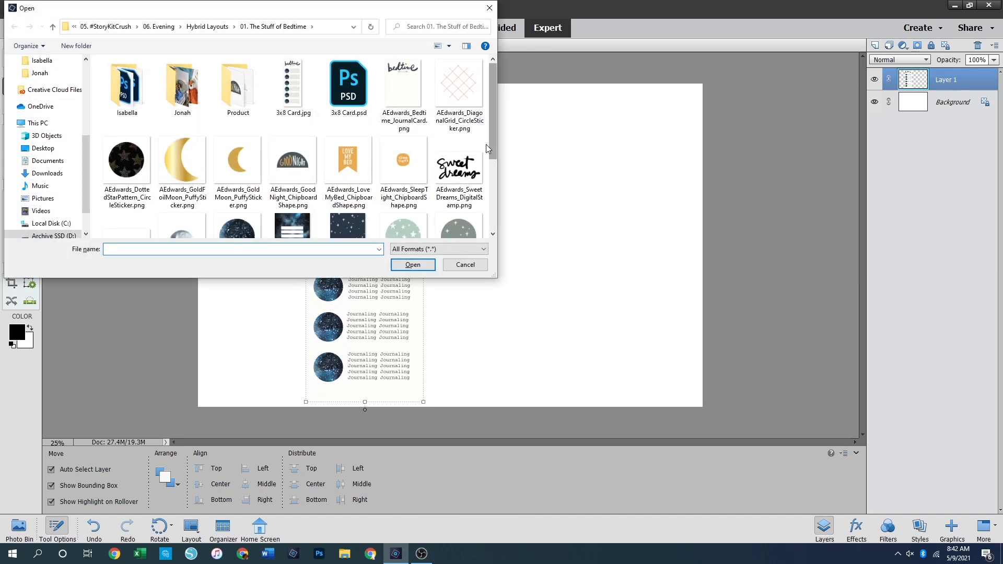
{"action": "double_click", "coordinate": [181, 94]}
{"action": "double_click", "coordinate": [183, 85]}
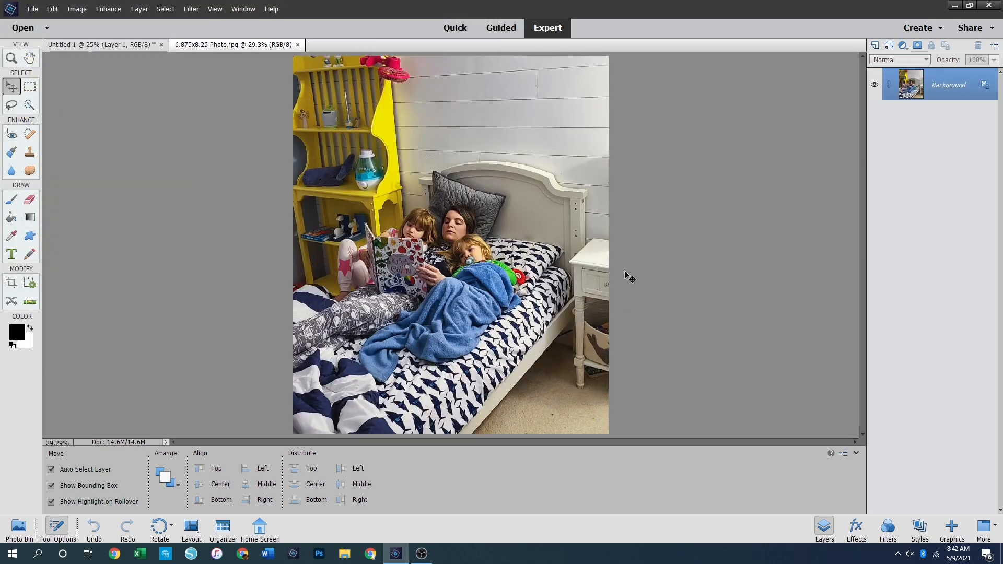
{"action": "key", "text": "ctrl+a"}
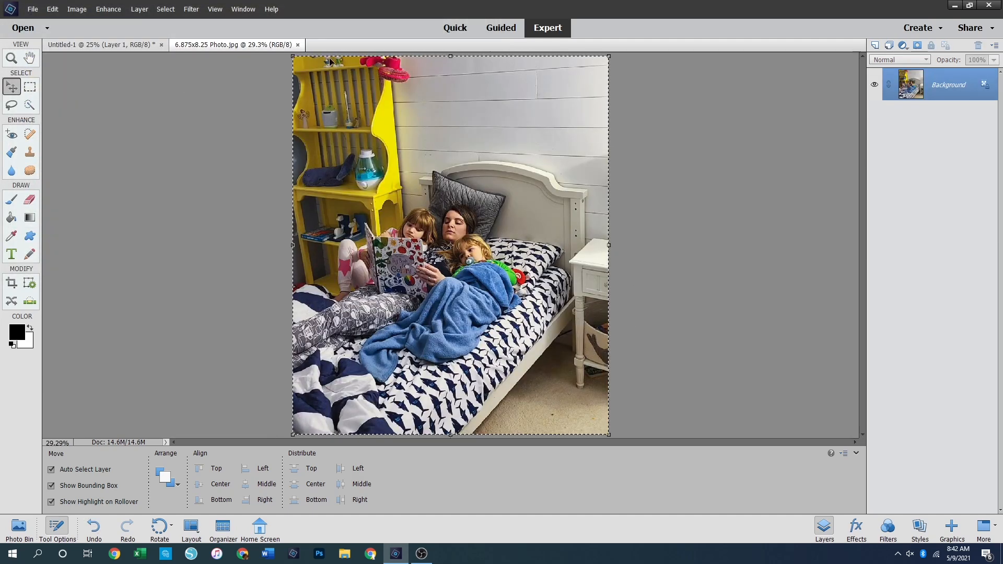
{"action": "left_click", "coordinate": [299, 45]}
{"action": "key", "text": "ctrl+v"}
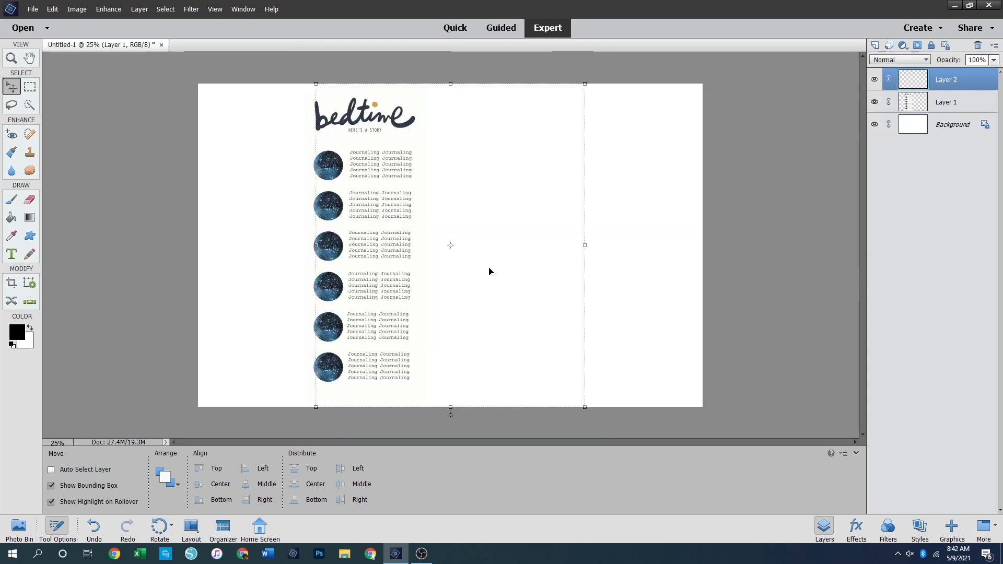
{"action": "left_click_drag", "start_coordinate": [409, 228], "coordinate": [519, 221]}
{"action": "left_click_drag", "start_coordinate": [383, 242], "coordinate": [390, 239]}
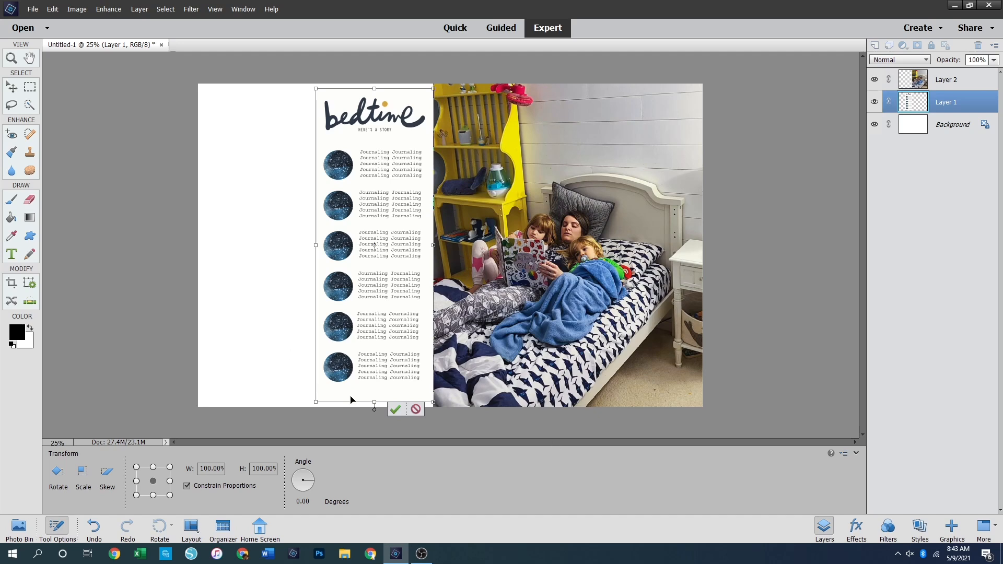
{"action": "left_click", "coordinate": [395, 409]}
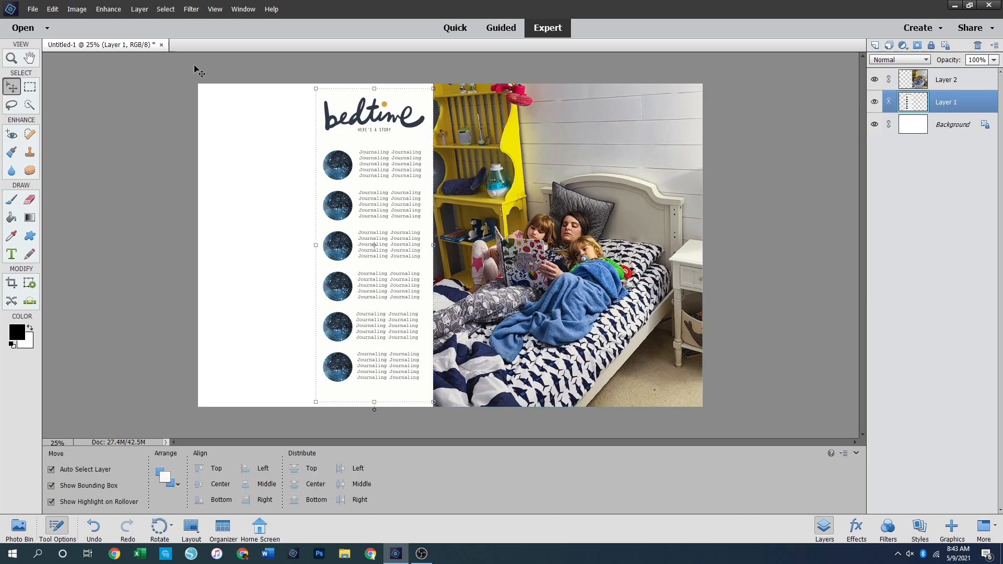
Copy 3x8 Photo.jpg into the layout, close its file, fit the photo between the left edge and the card, and deselect it
{"action": "key", "text": "ctrl+o"}
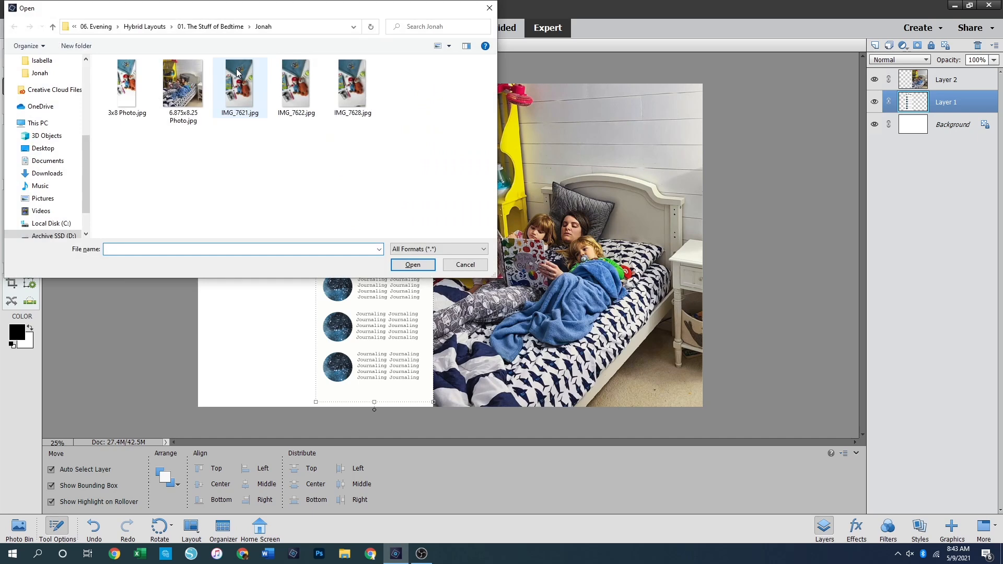
{"action": "left_click", "coordinate": [127, 89]}
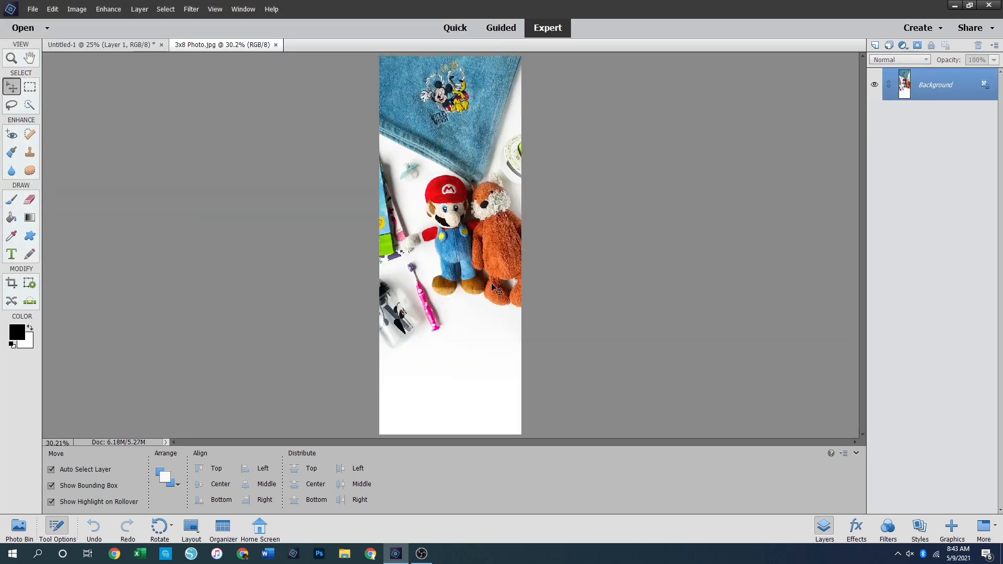
{"action": "key", "text": "ctrl+a"}
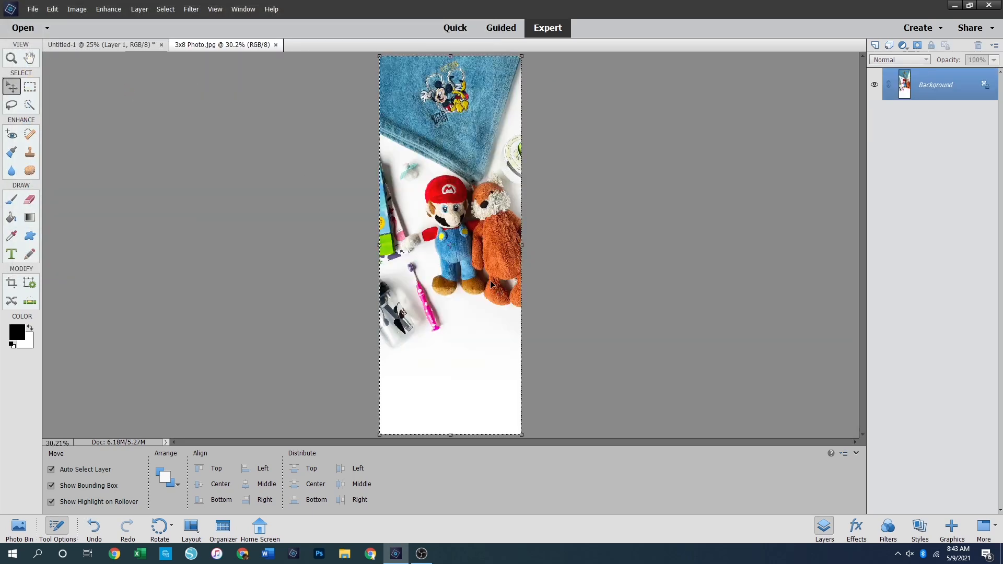
{"action": "left_click", "coordinate": [276, 44]}
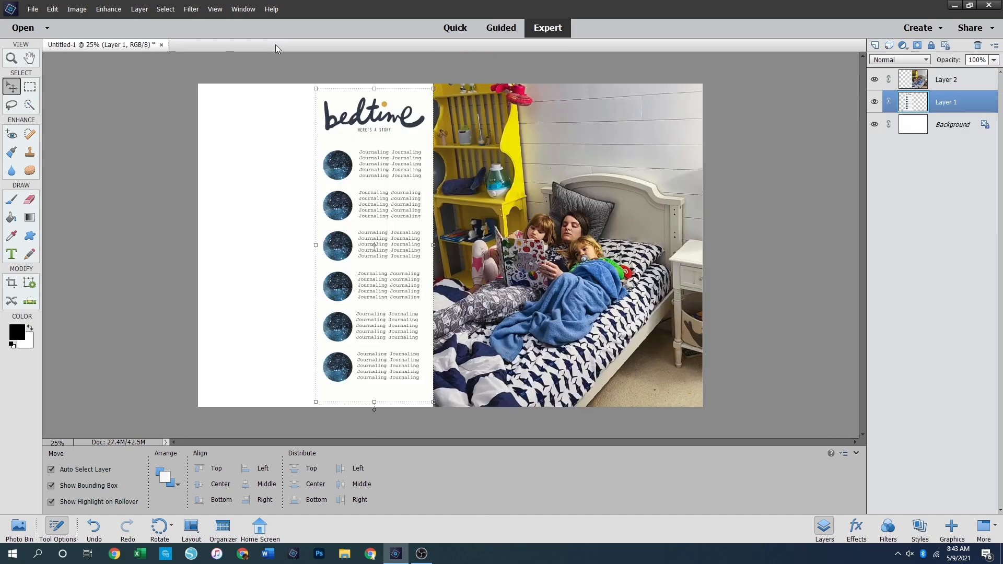
{"action": "key", "text": "ctrl+v"}
{"action": "left_click_drag", "start_coordinate": [428, 245], "coordinate": [229, 247]}
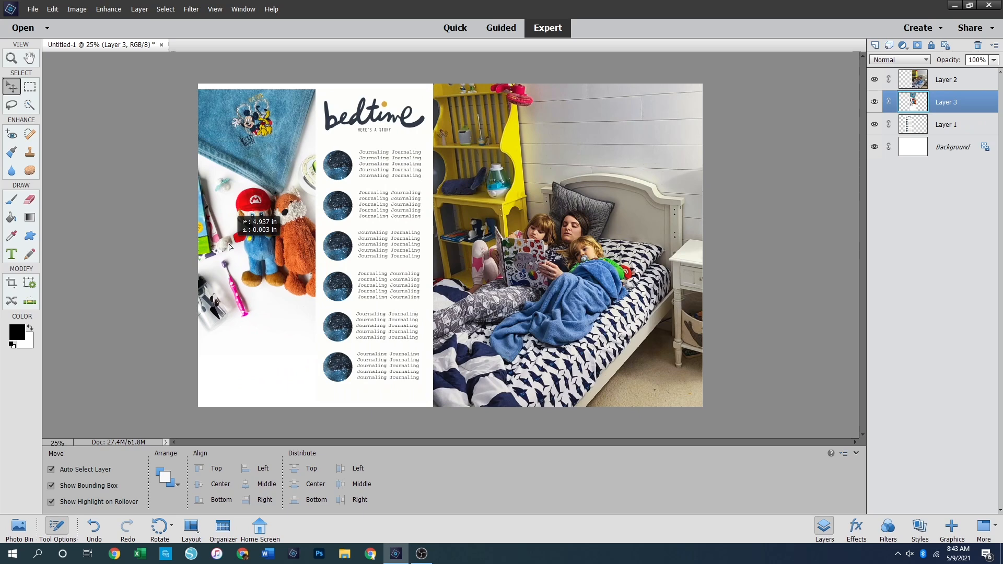
{"action": "key", "text": "ctrl+t"}
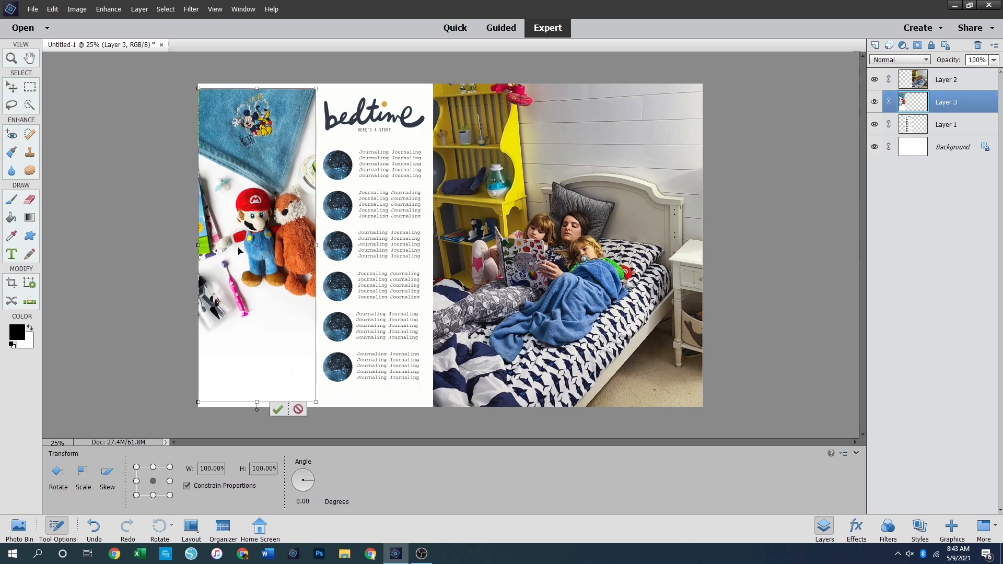
{"action": "key", "text": "Return"}
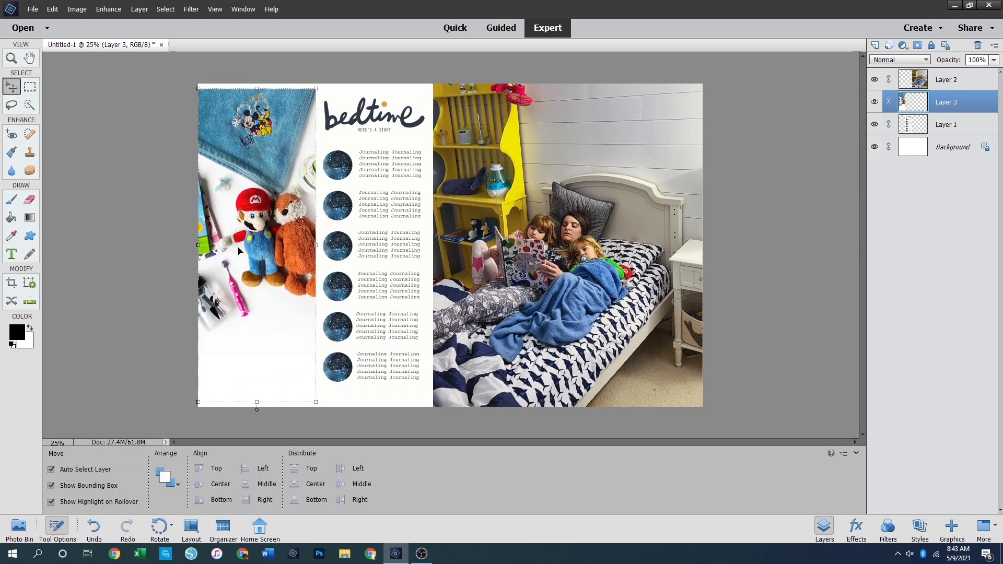
{"action": "left_click", "coordinate": [107, 275]}
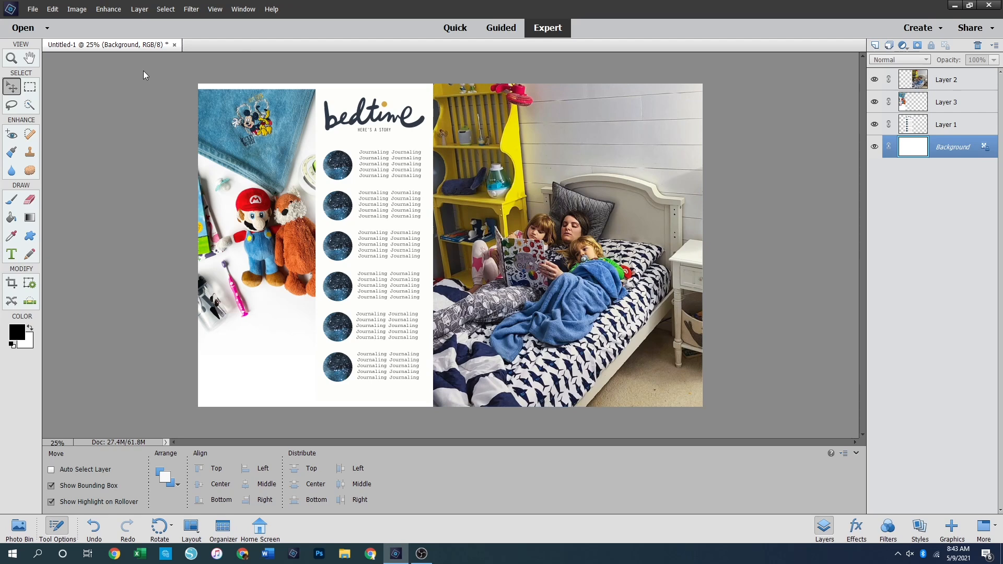
Open AEdwards_GoodNight_ChipboardShape.png from the 01. The Stuff of Bedtime folder and select the whole image for copying
{"action": "key", "text": "ctrl+o"}
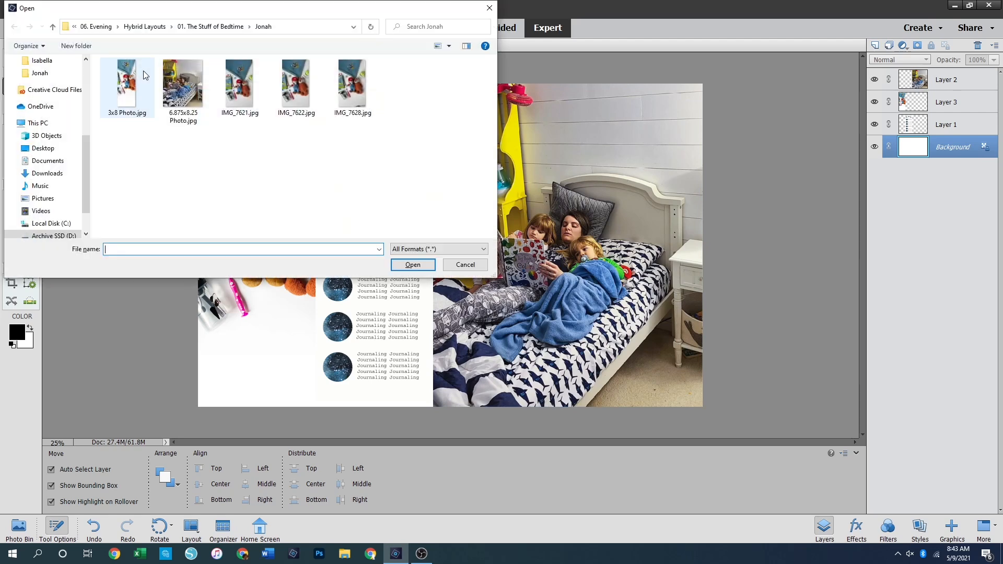
{"action": "left_click", "coordinate": [211, 26]}
{"action": "left_click", "coordinate": [292, 162]}
{"action": "double_click", "coordinate": [293, 162]}
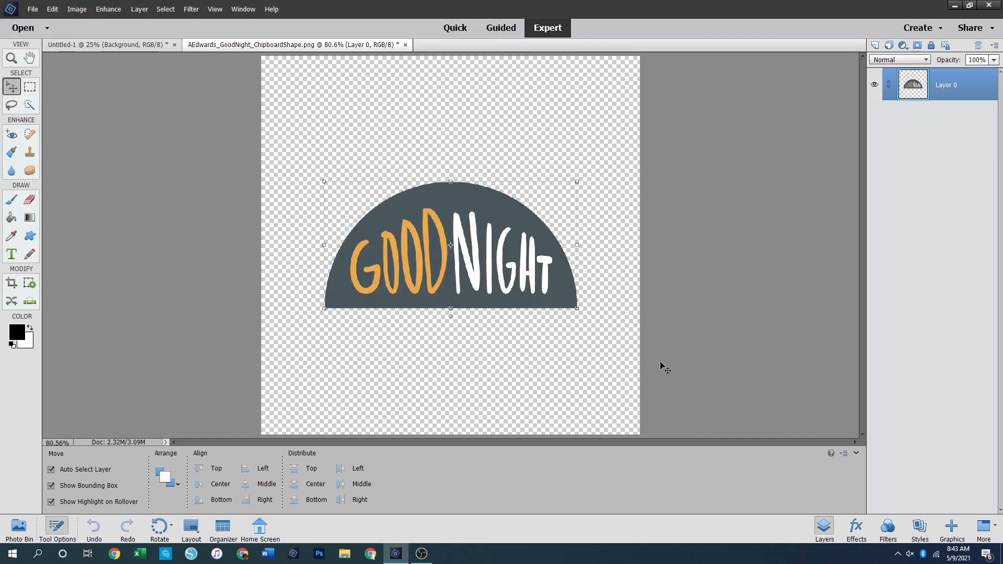
{"action": "key", "text": "ctrl+a"}
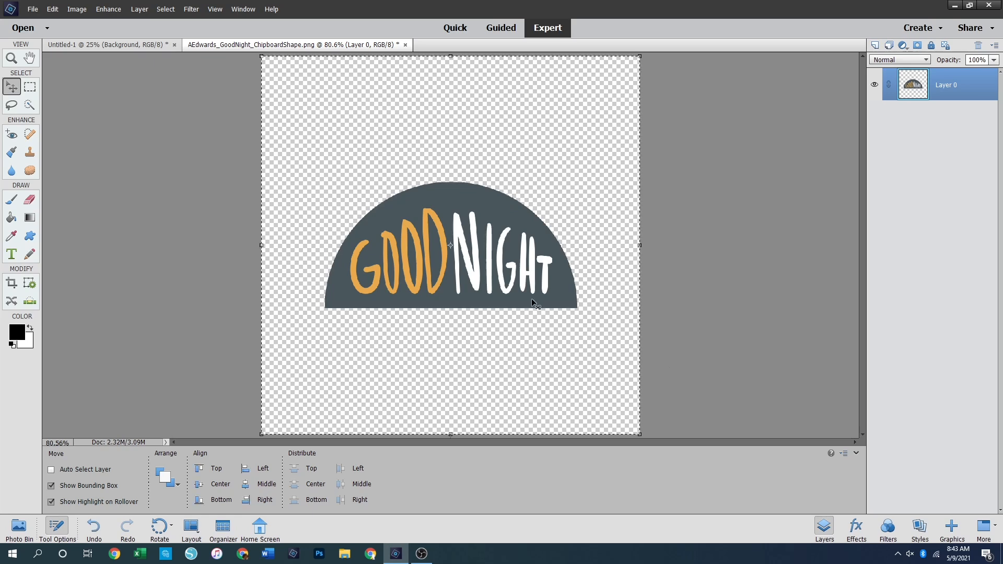
Paste the Good Night shape into the layout, place it low on the narrow toy photo, and move its layer to the top
{"action": "left_click", "coordinate": [107, 44]}
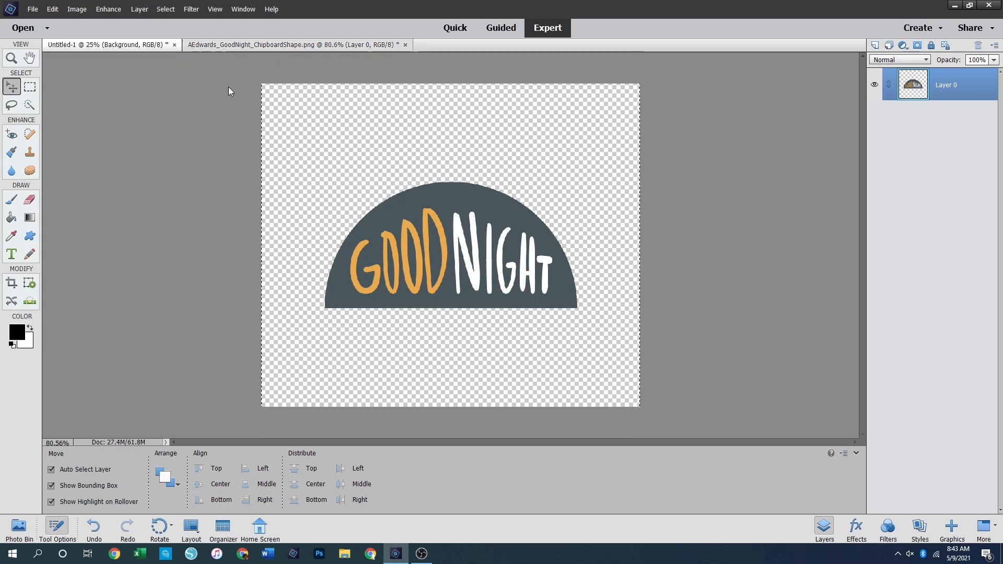
{"action": "key", "text": "ctrl+v"}
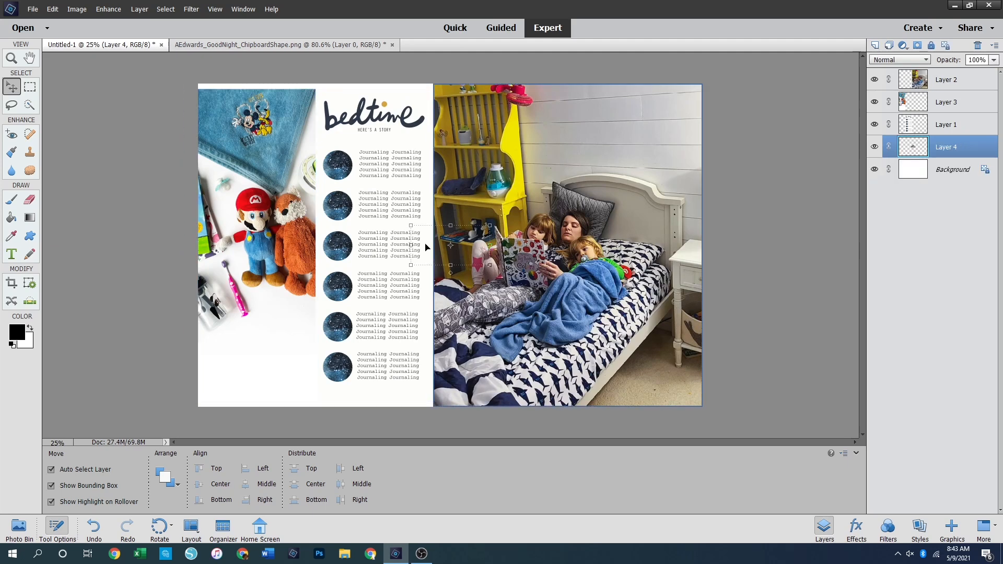
{"action": "left_click_drag", "start_coordinate": [428, 242], "coordinate": [248, 360]}
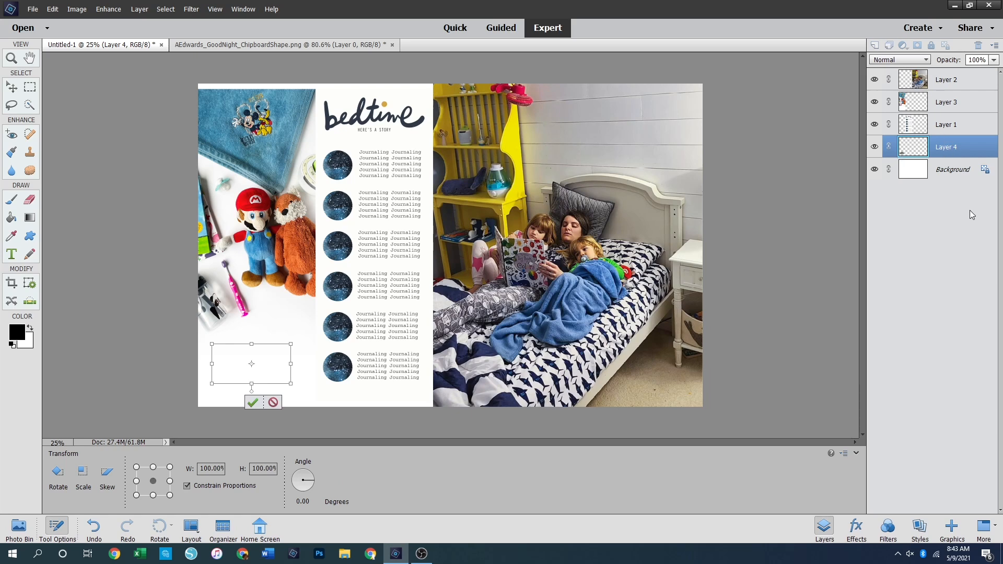
{"action": "key", "text": "Return"}
{"action": "left_click_drag", "start_coordinate": [936, 148], "coordinate": [939, 77]}
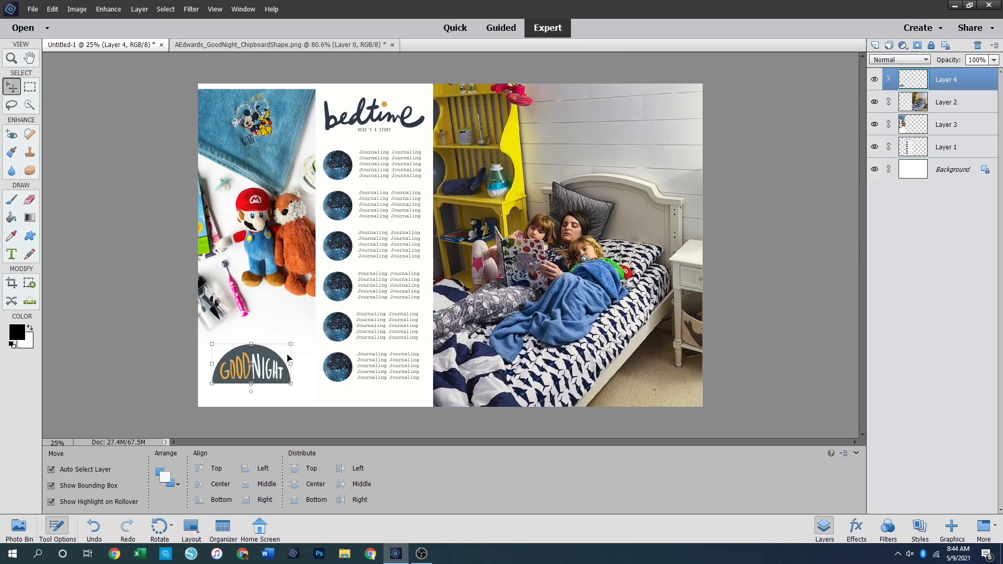
Delete the Good Night shape's layer from the layout
{"action": "left_click", "coordinate": [248, 364]}
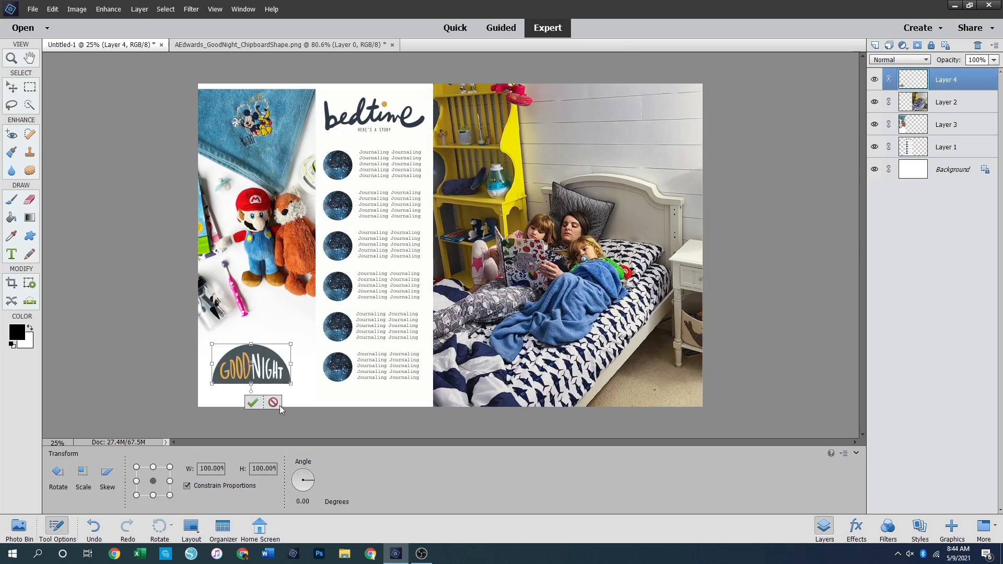
{"action": "left_click", "coordinate": [253, 403]}
{"action": "key", "text": "Delete"}
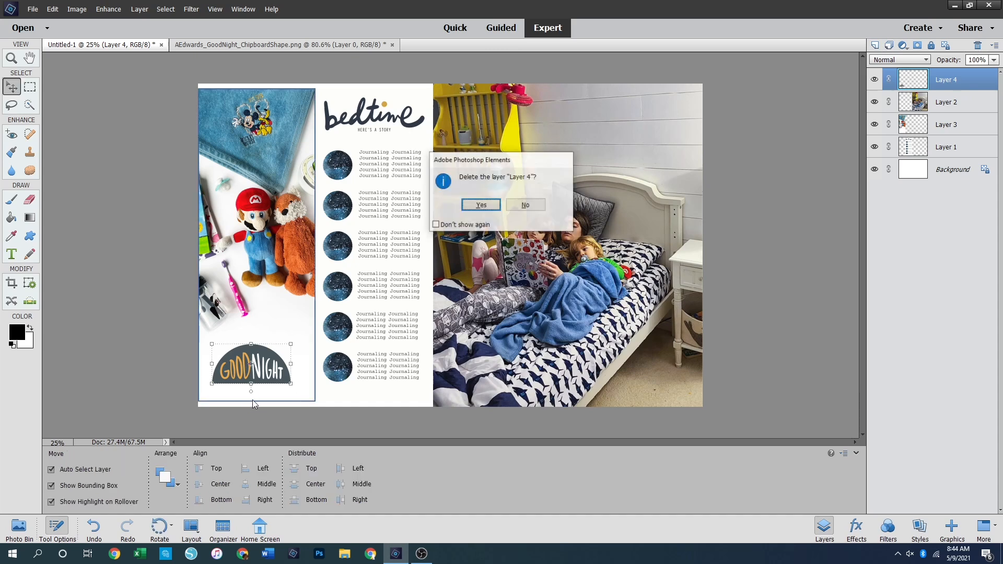
{"action": "left_click", "coordinate": [479, 204]}
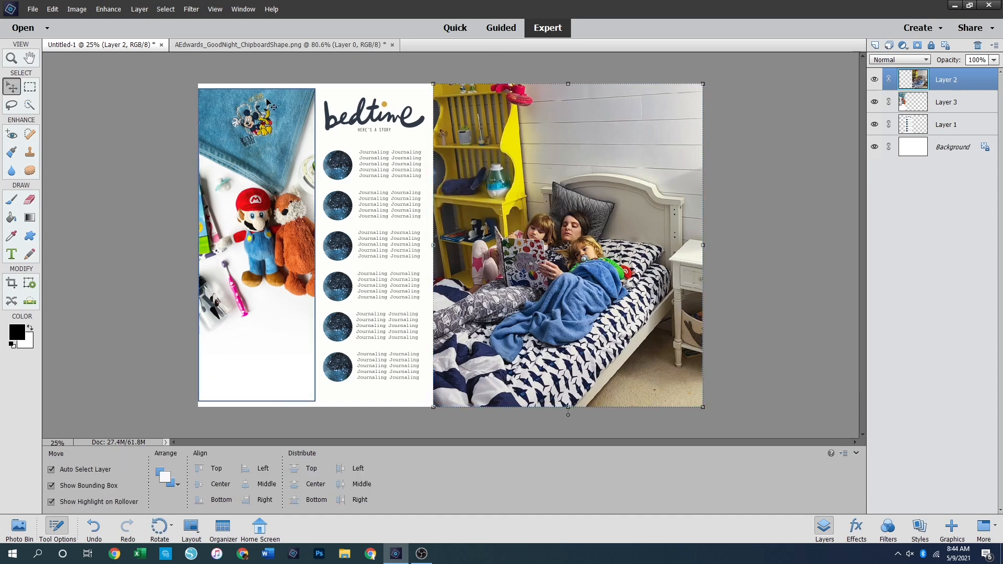
Open 3x8 Photo.jpg from the photo subfolder of 01. The Stuff of Bedtime
{"action": "left_click", "coordinate": [287, 47]}
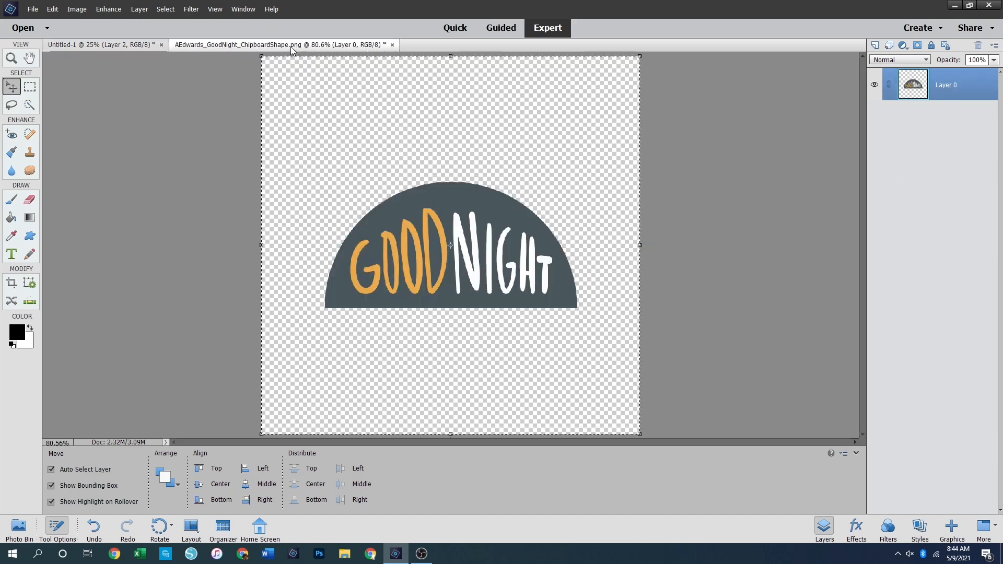
{"action": "key", "text": "ctrl+o"}
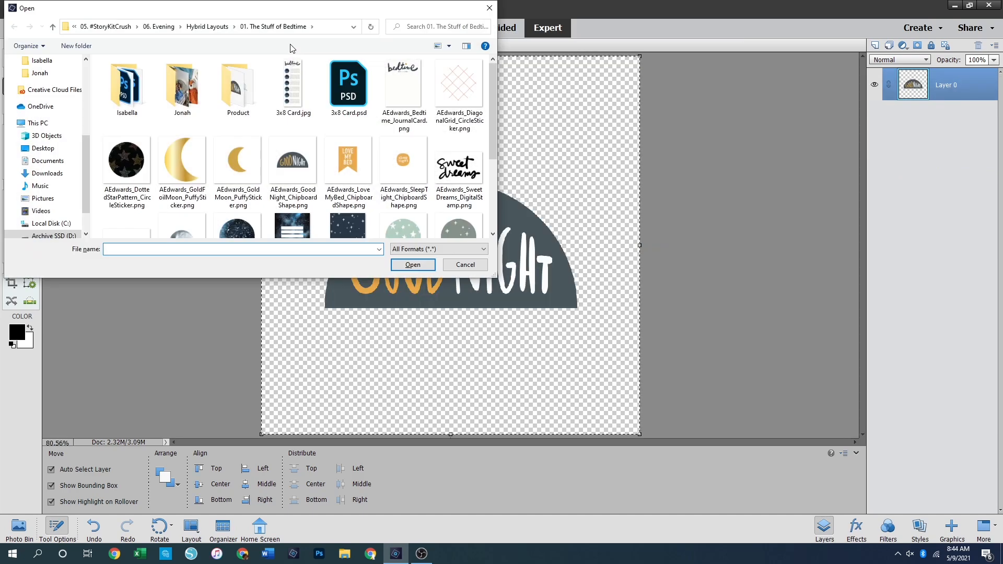
{"action": "double_click", "coordinate": [160, 83]}
{"action": "left_click", "coordinate": [134, 93]}
{"action": "double_click", "coordinate": [134, 93]}
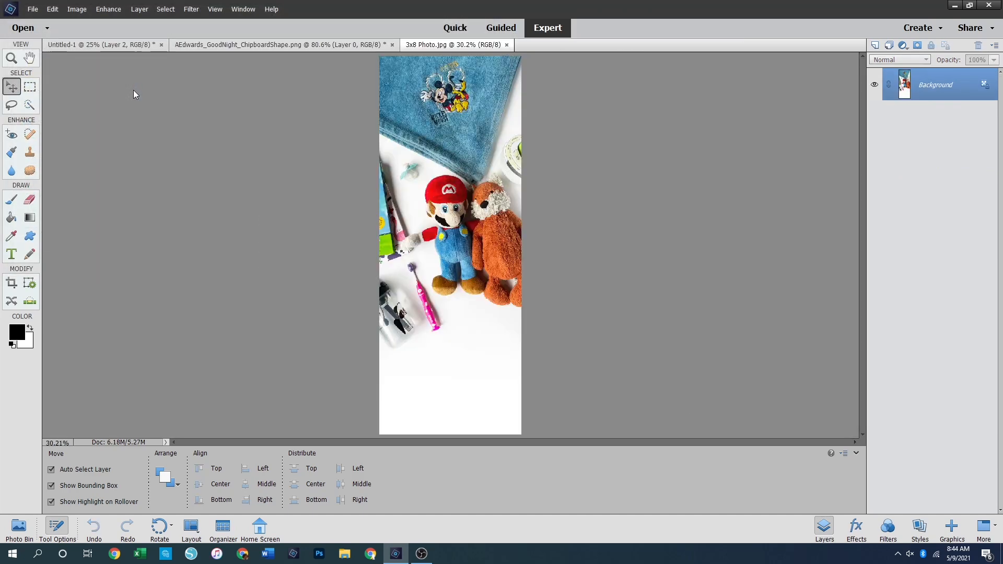
Paste the Good Night shape into 3x8 Photo.jpg and place it centred along the photo's bottom edge
{"action": "left_click", "coordinate": [210, 45]}
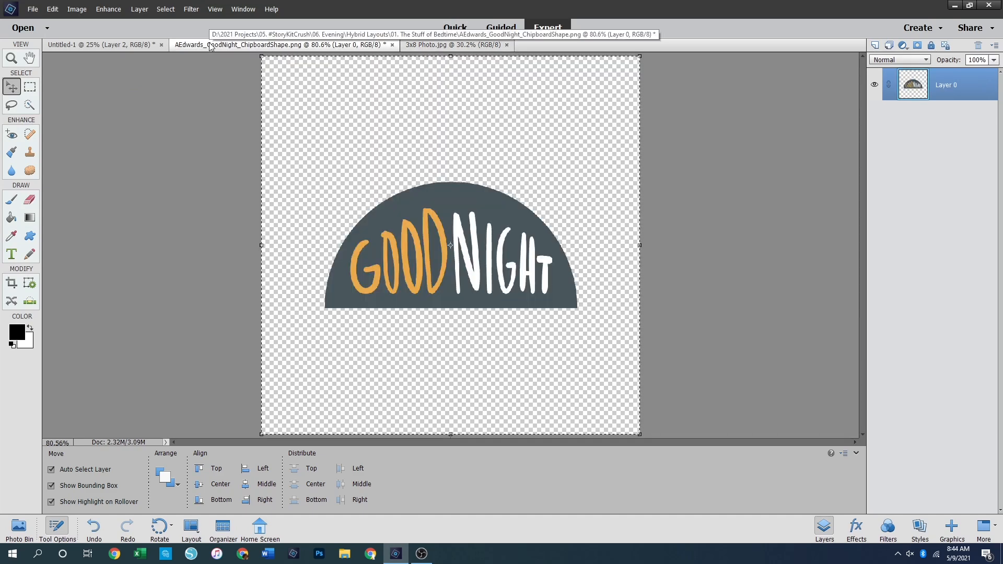
{"action": "left_click", "coordinate": [454, 46]}
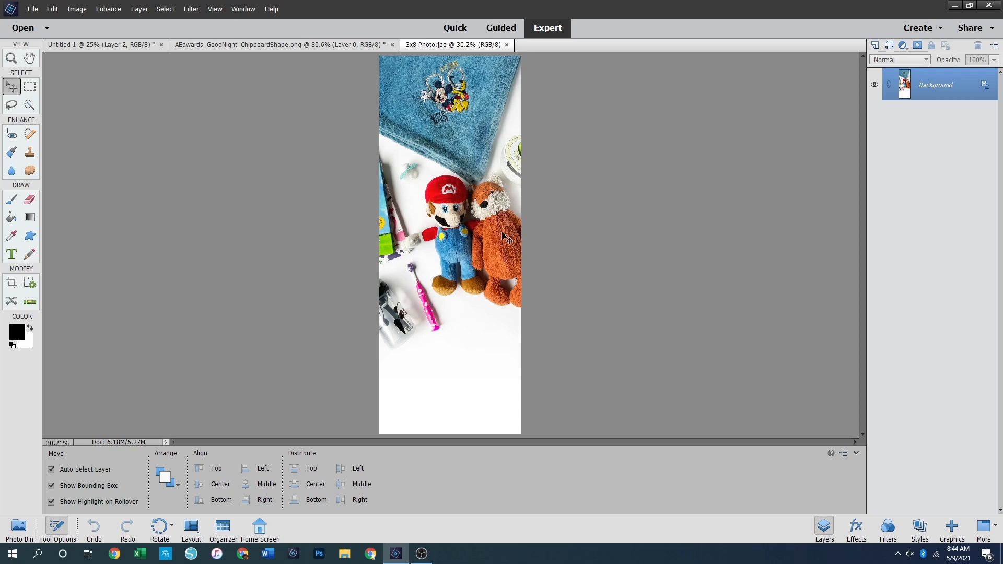
{"action": "key", "text": "ctrl+v"}
{"action": "left_click_drag", "start_coordinate": [456, 245], "coordinate": [459, 411]}
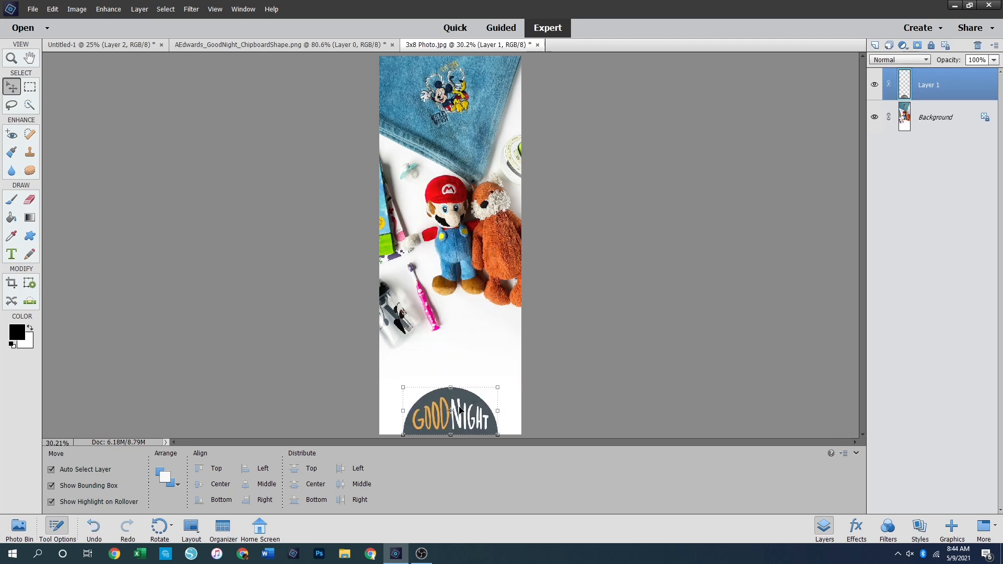
{"action": "key", "text": "ctrl"}
{"action": "left_click_drag", "start_coordinate": [450, 387], "coordinate": [451, 381]}
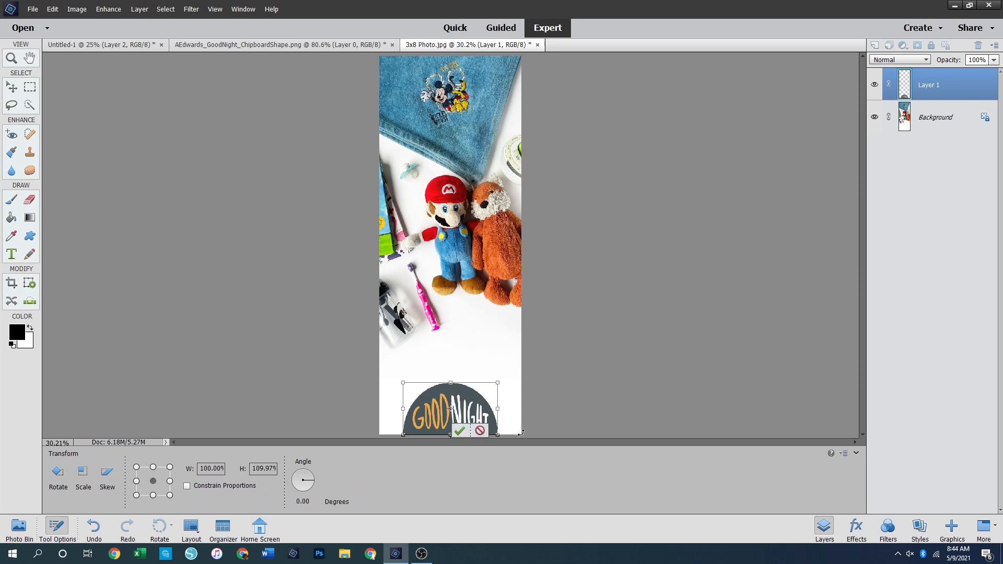
{"action": "left_click", "coordinate": [481, 430]}
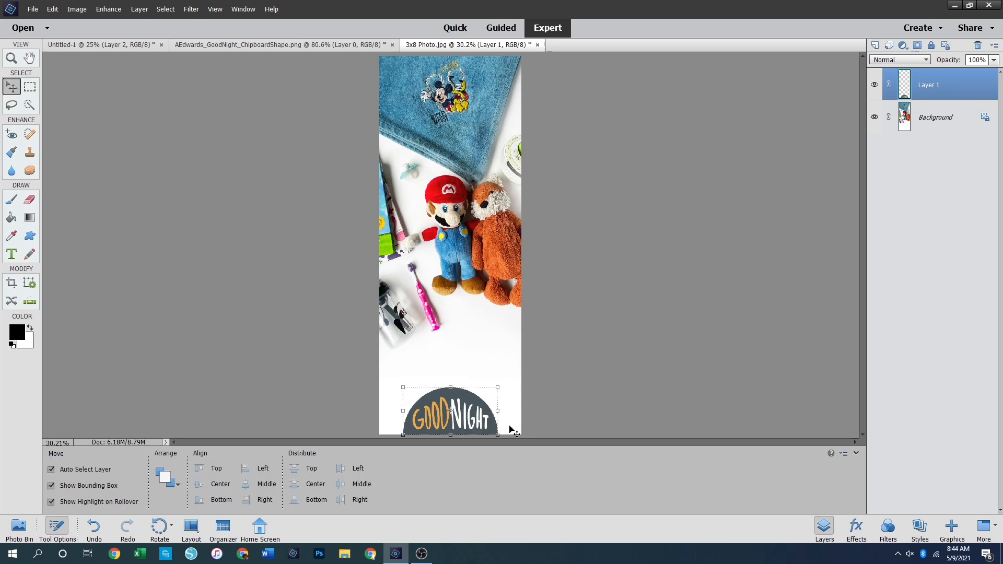
{"action": "left_click", "coordinate": [494, 419]}
{"action": "left_click_drag", "start_coordinate": [452, 384], "coordinate": [452, 385]}
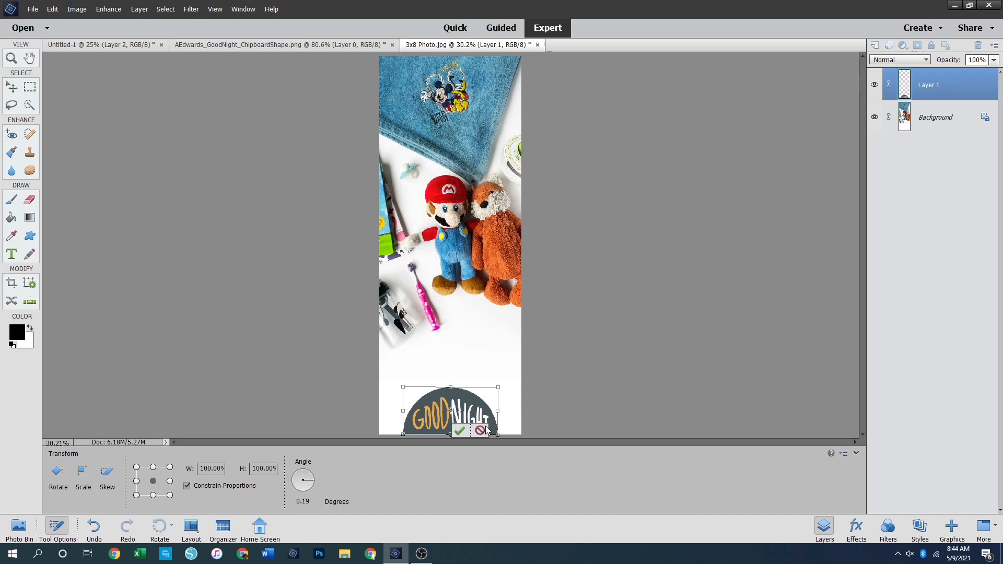
{"action": "left_click", "coordinate": [479, 431]}
{"action": "left_click", "coordinate": [451, 386]}
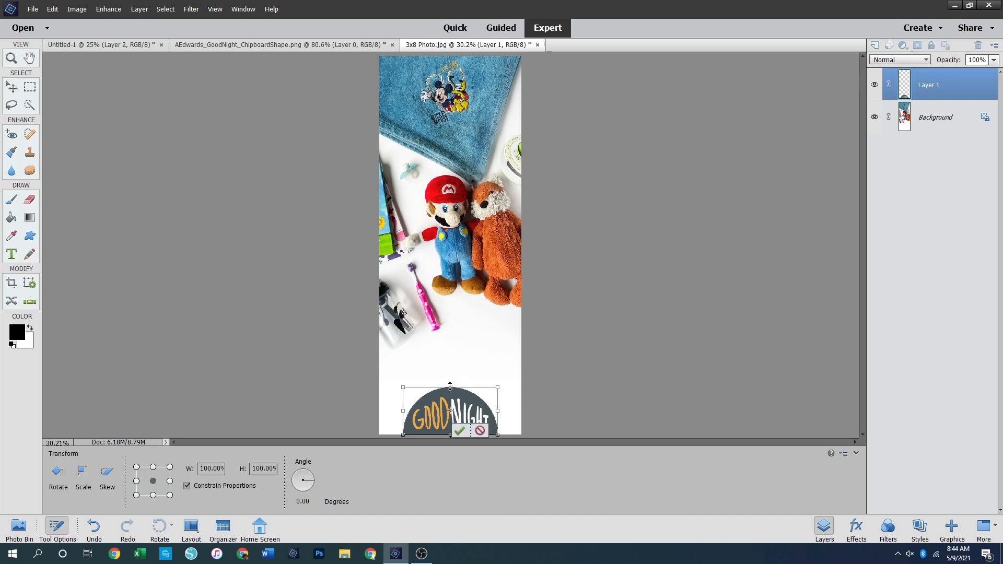
{"action": "left_click_drag", "start_coordinate": [497, 385], "coordinate": [516, 372]}
{"action": "left_click_drag", "start_coordinate": [403, 382], "coordinate": [402, 379]}
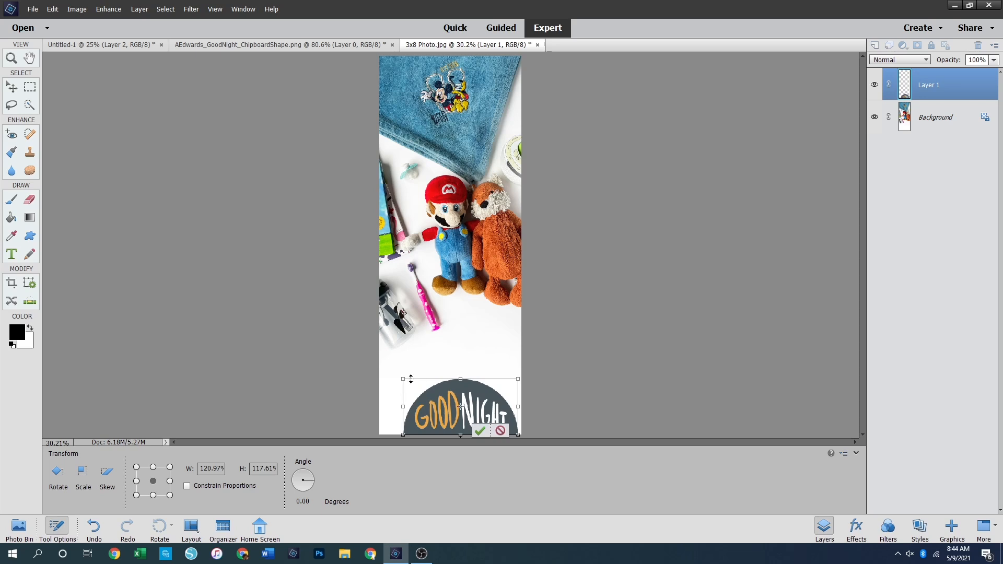
{"action": "left_click_drag", "start_coordinate": [401, 378], "coordinate": [383, 371]}
{"action": "left_click", "coordinate": [500, 430]}
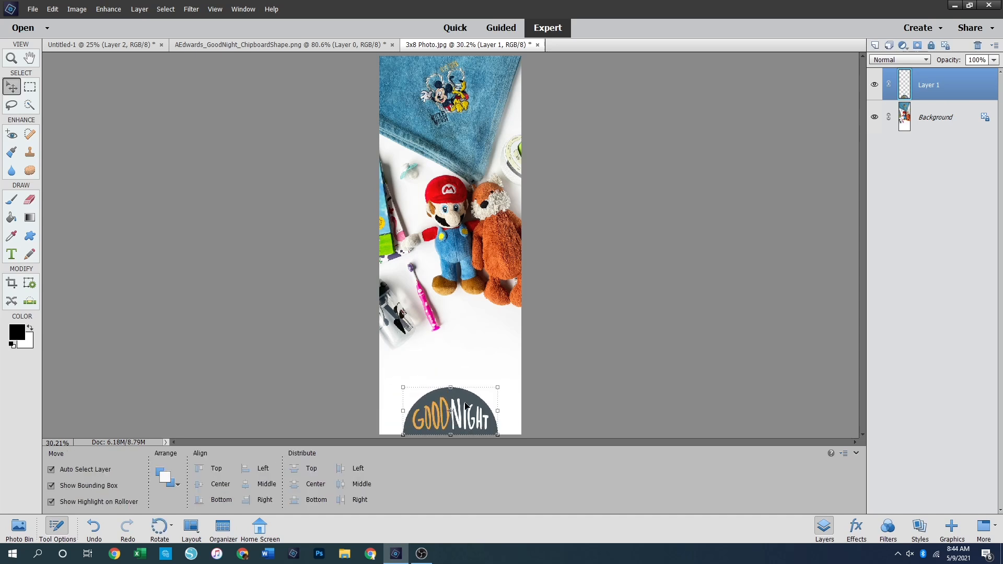
Scale the Good Night shape proportionally to about 143.5% so it nearly spans the photo's width, and deselect it
{"action": "key", "text": "ctrl+t"}
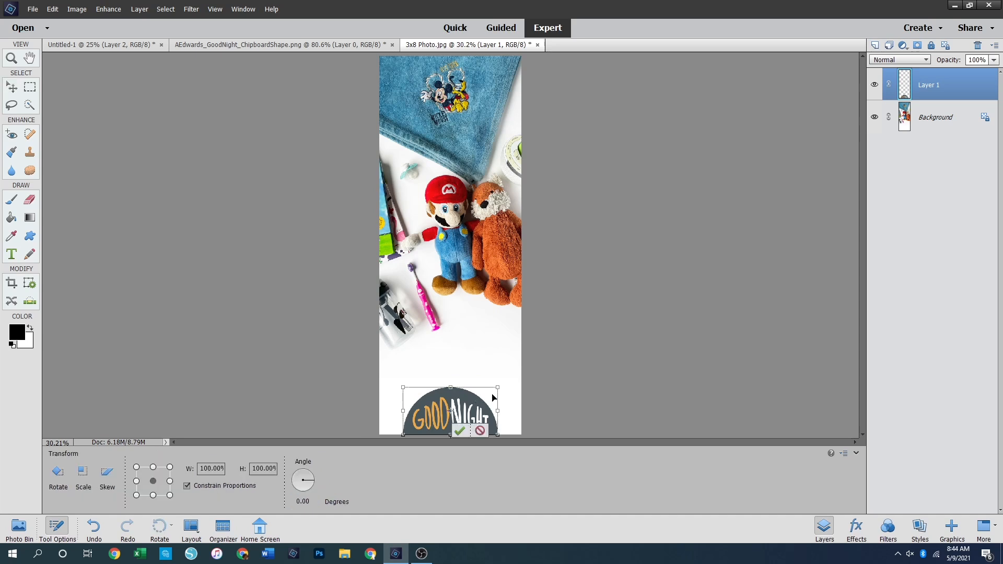
{"action": "left_click_drag", "start_coordinate": [499, 386], "coordinate": [517, 375]}
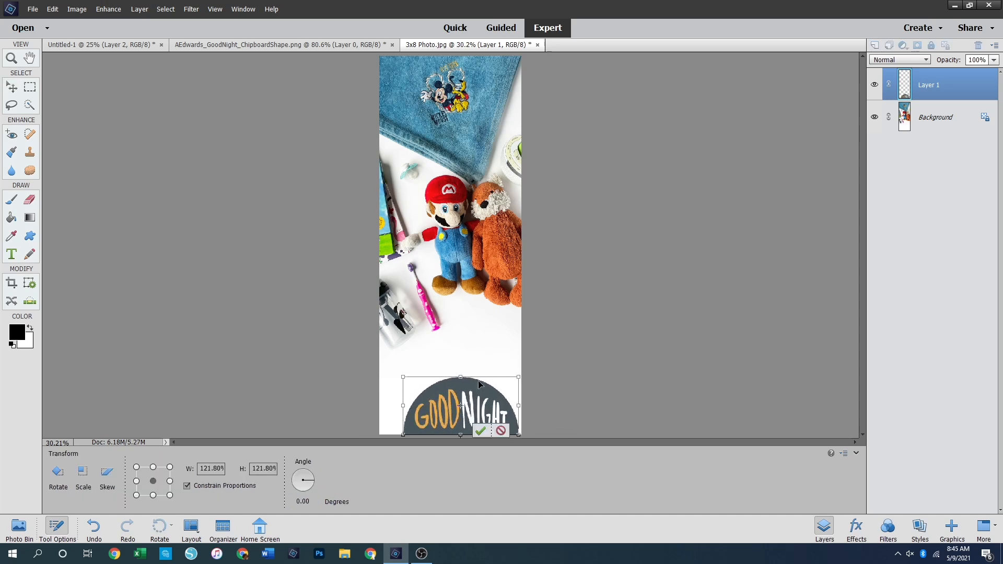
{"action": "left_click_drag", "start_coordinate": [401, 375], "coordinate": [380, 370]}
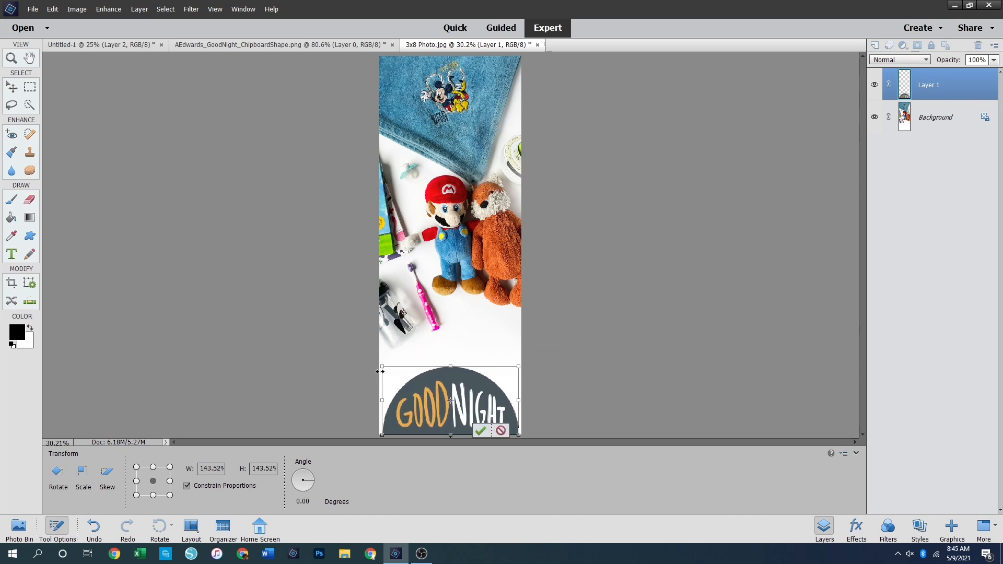
{"action": "key", "text": "Return"}
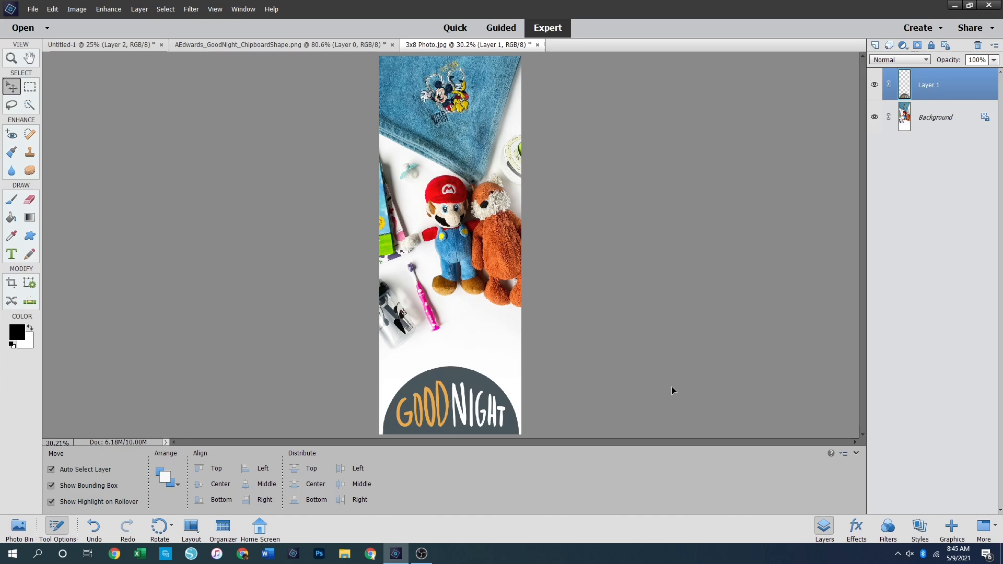
{"action": "left_click", "coordinate": [672, 387]}
Save a JPEG version of the photo with the shape as 3x8 Photo_chip.jpg at maximum quality 12, Baseline Optimized
{"action": "key", "text": "ctrl+shift+s"}
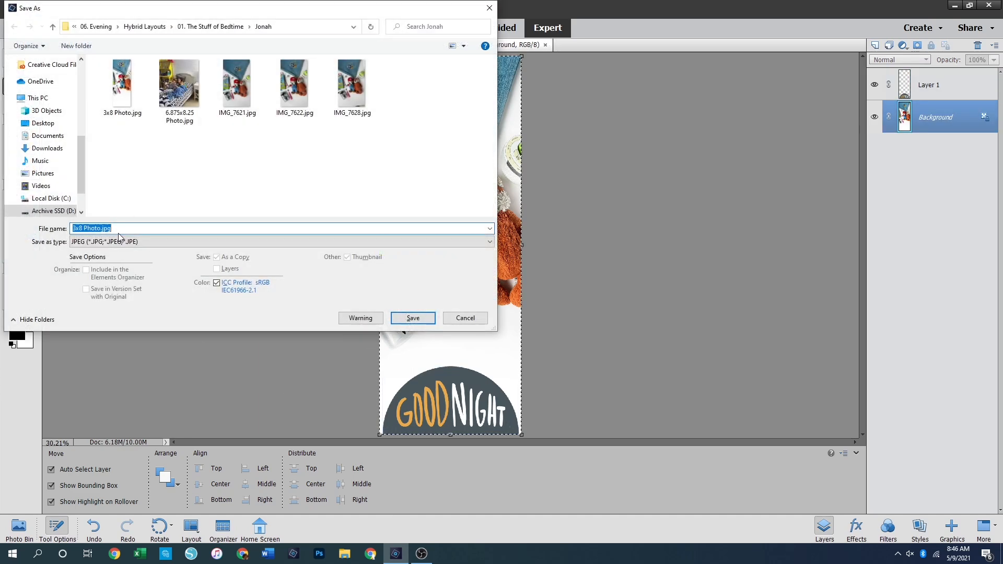
{"action": "left_click", "coordinate": [145, 228]}
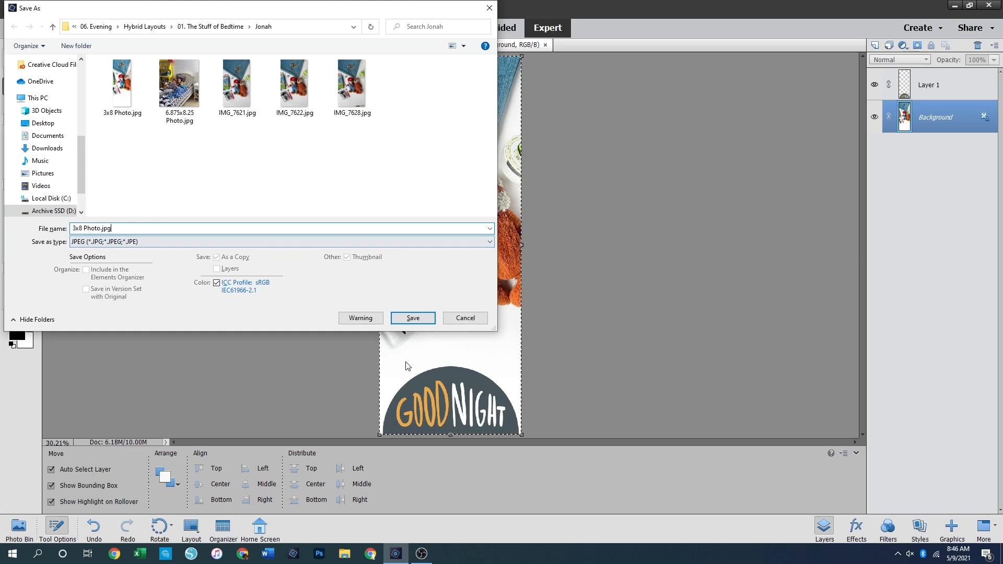
{"action": "key", "text": "Left"}
{"action": "key", "text": "Left"}
{"action": "key", "text": "Left"}
{"action": "key", "text": "Left"}
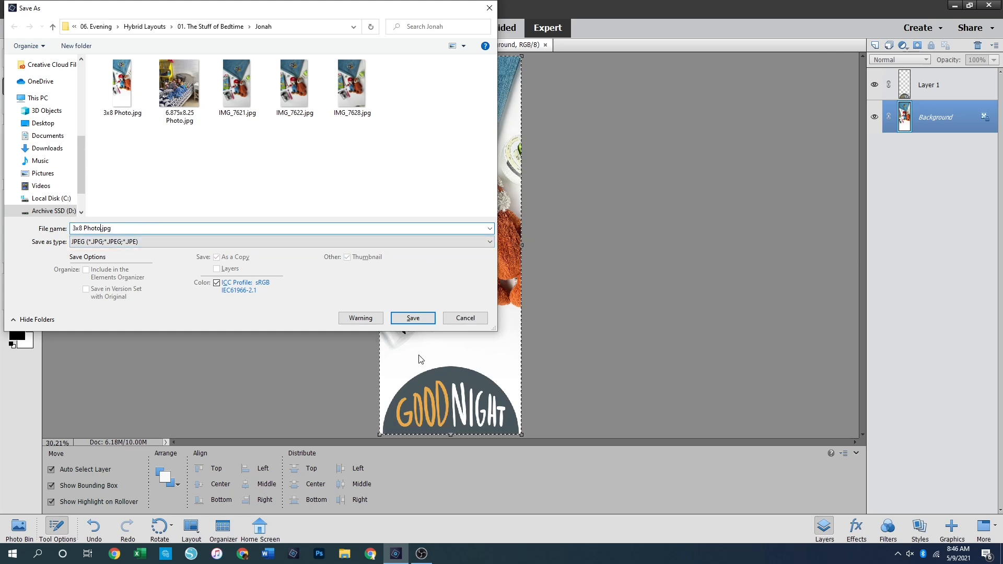
{"action": "type", "text": "_"}
{"action": "type", "text": "ci"}
{"action": "type", "text": "hip"}
{"action": "key", "text": "Return"}
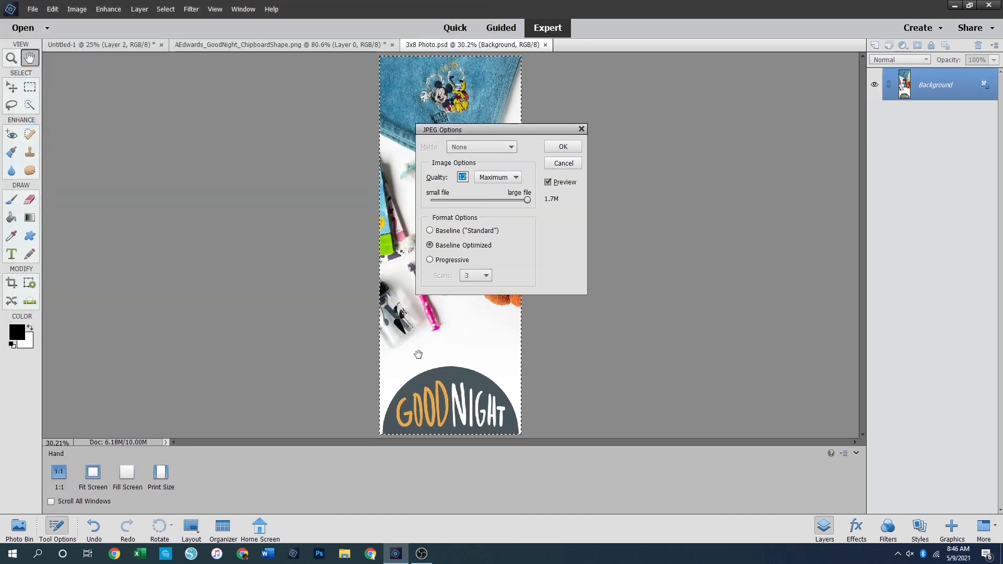
{"action": "key", "text": "Return"}
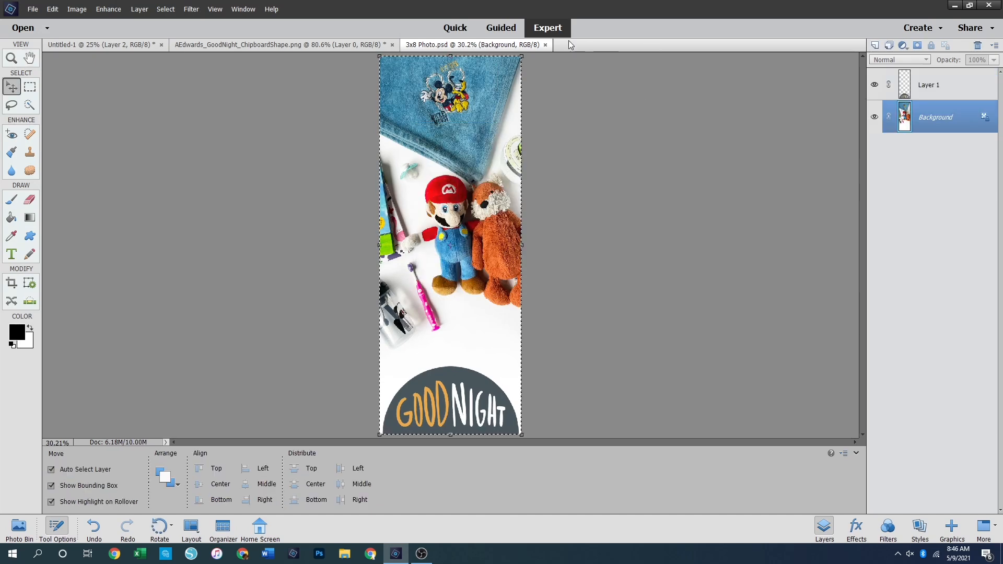
Close the 3x8 Photo.psd and Good Night shape files, and open 3x8 Photo_chip.jpg with its whole image selected
{"action": "left_click", "coordinate": [546, 45]}
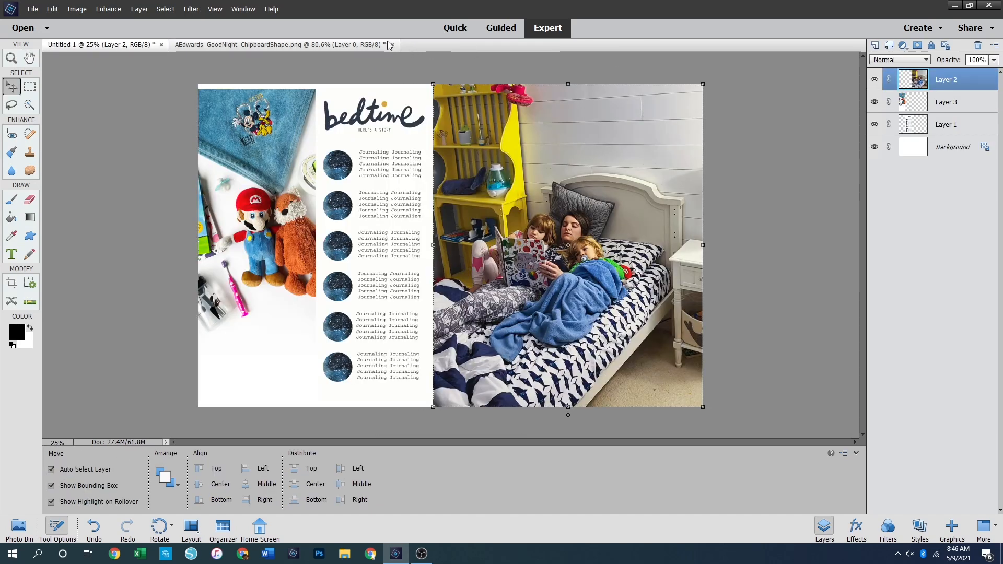
{"action": "left_click", "coordinate": [392, 45]}
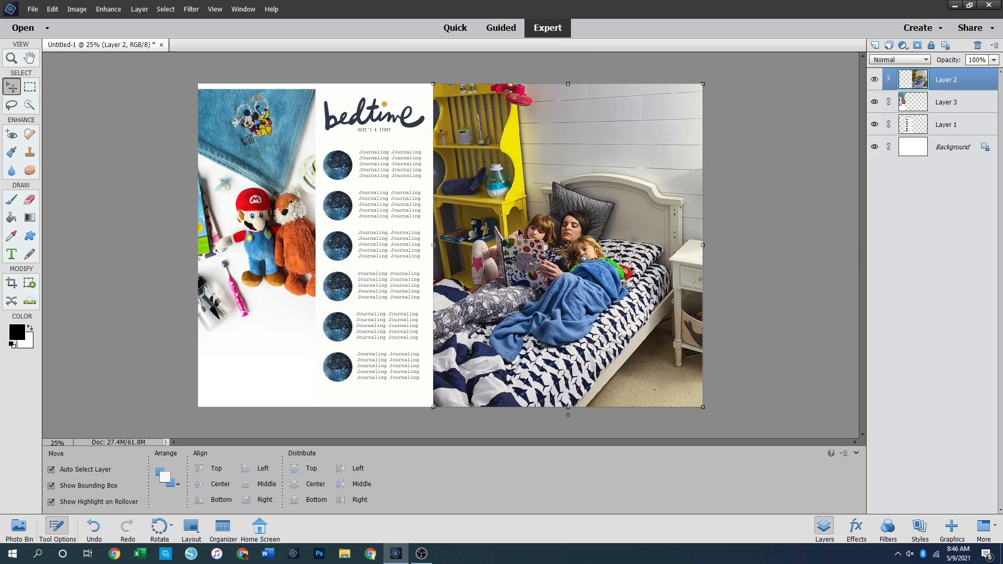
{"action": "key", "text": "ctrl+o"}
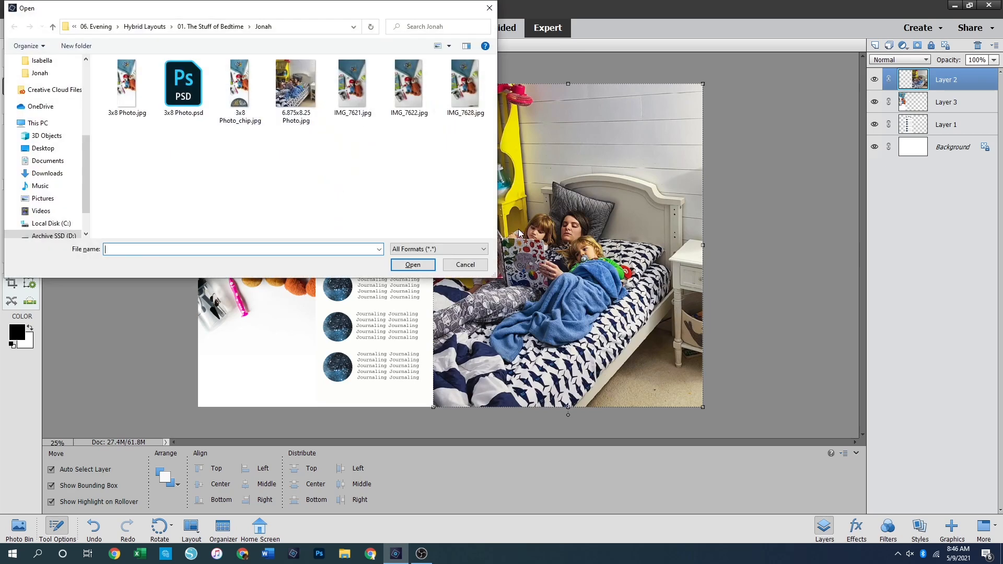
{"action": "double_click", "coordinate": [240, 87]}
{"action": "key", "text": "ctrl+a"}
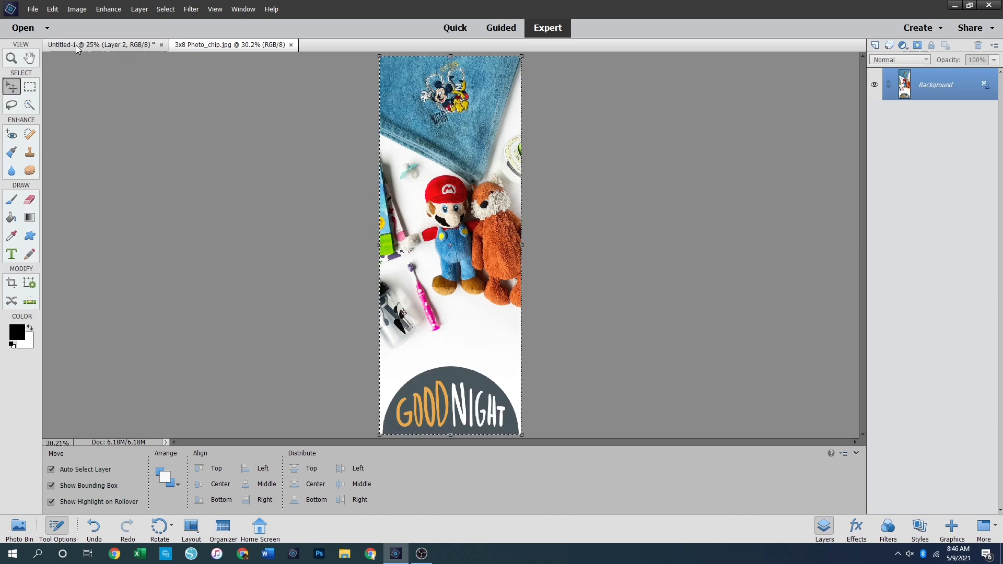
Paste the photo with the Good Night shape into the layout, align it over the plain 3x8 photo, and deselect it
{"action": "left_click", "coordinate": [77, 45]}
{"action": "key", "text": "ctrl+v"}
{"action": "left_click_drag", "start_coordinate": [458, 197], "coordinate": [266, 194]}
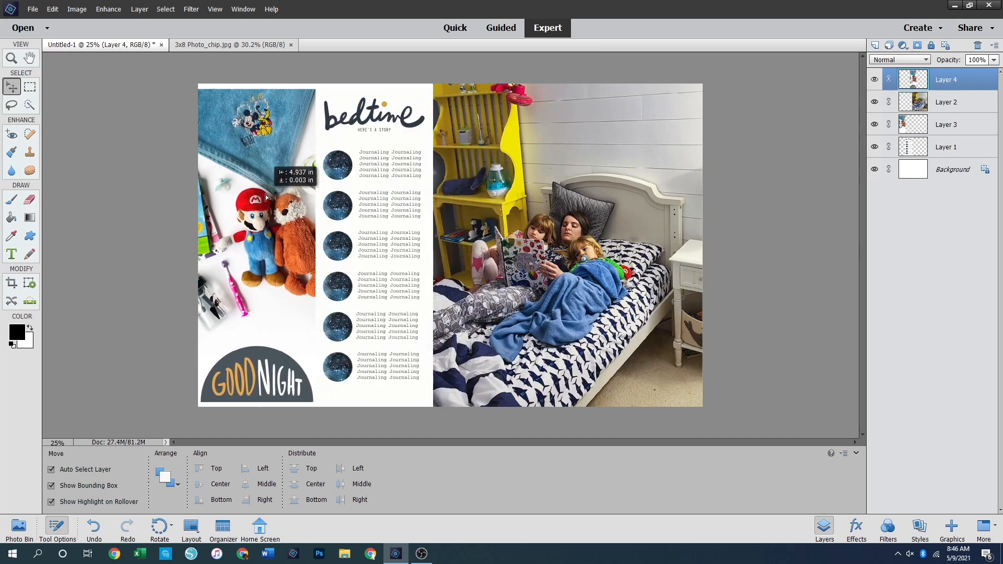
{"action": "left_click", "coordinate": [142, 378]}
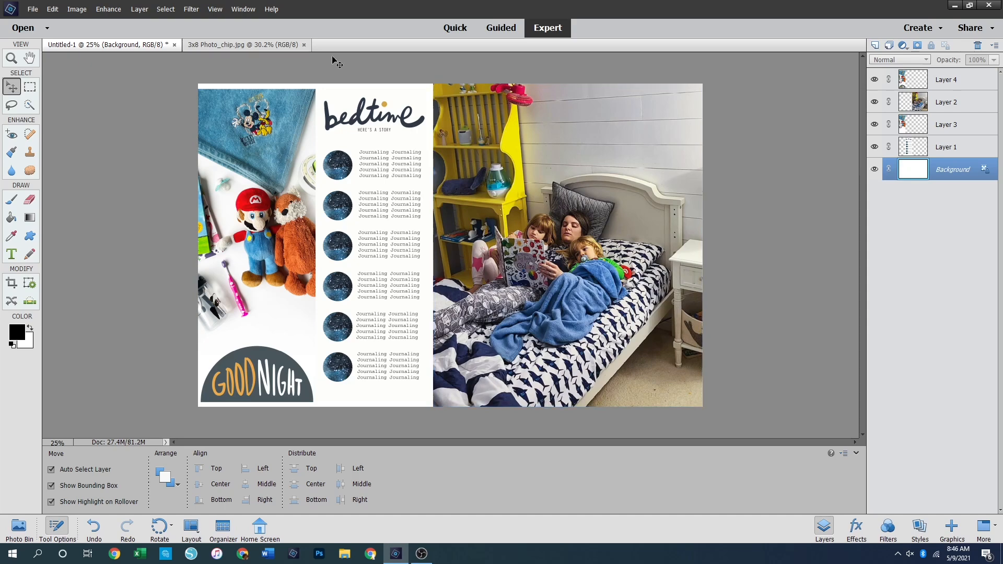
Open AEdwards_SweetDreams_DigitalStamp.png from the 01. The Stuff of Bedtime folder
{"action": "key", "text": "ctrl+o"}
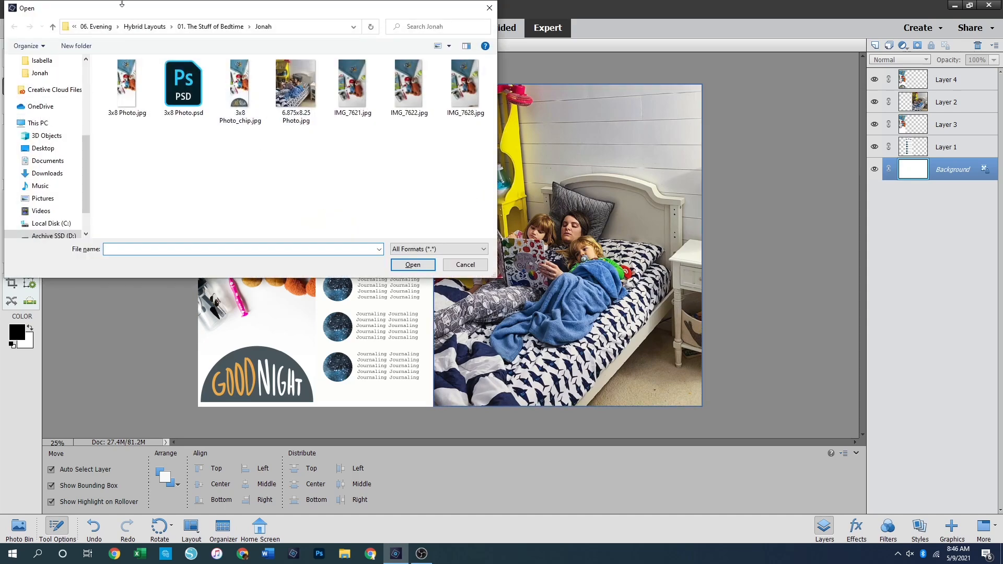
{"action": "left_click", "coordinate": [212, 27]}
{"action": "scroll", "coordinate": [421, 182], "scroll_direction": "down", "scroll_amount": 1}
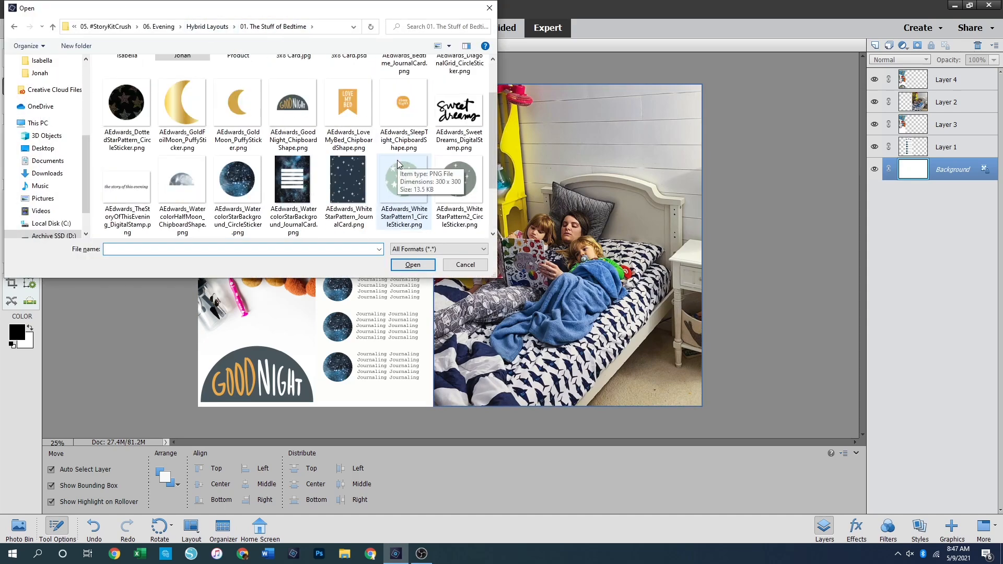
{"action": "left_click", "coordinate": [465, 110]}
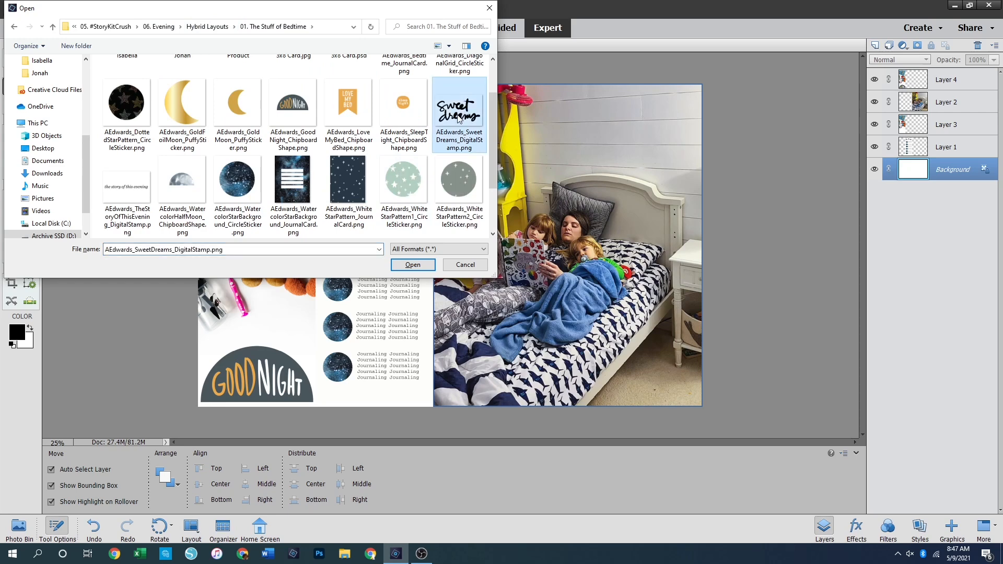
{"action": "double_click", "coordinate": [458, 118]}
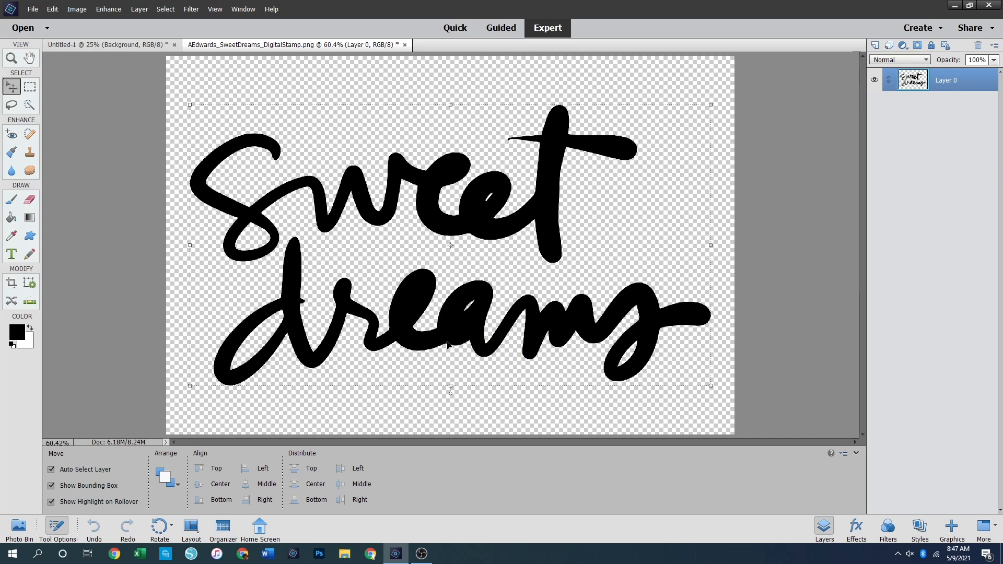
Select the word "sweet" in the stamp with a rectangular marquee and copy it onto its own layer
{"action": "left_click", "coordinate": [31, 94]}
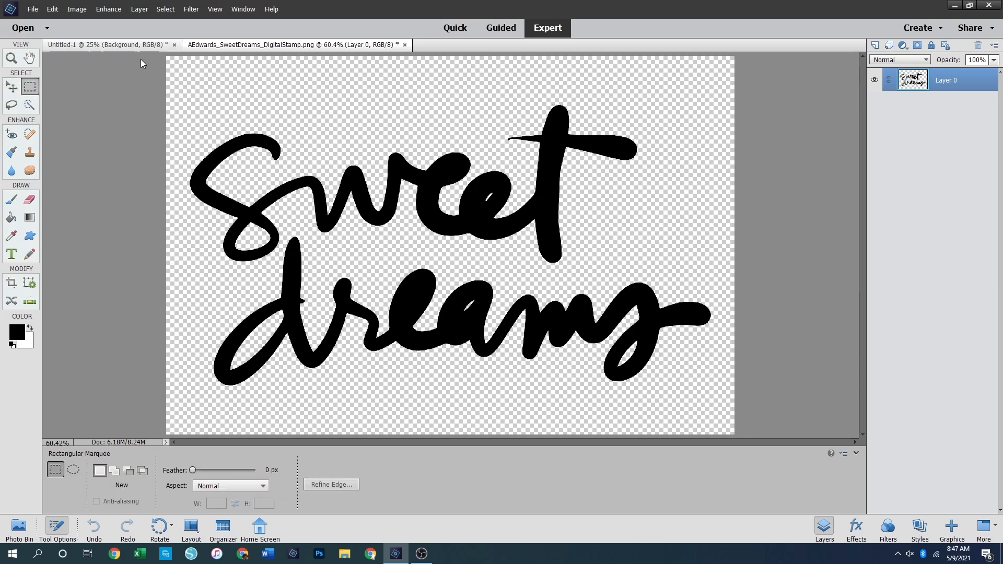
{"action": "left_click_drag", "start_coordinate": [159, 64], "coordinate": [654, 279]}
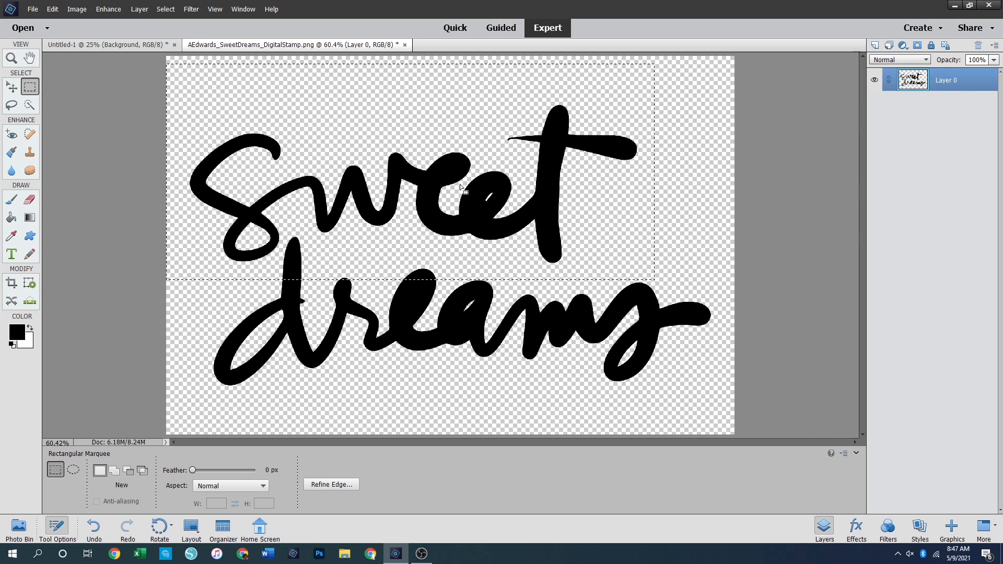
{"action": "right_click", "coordinate": [424, 215]}
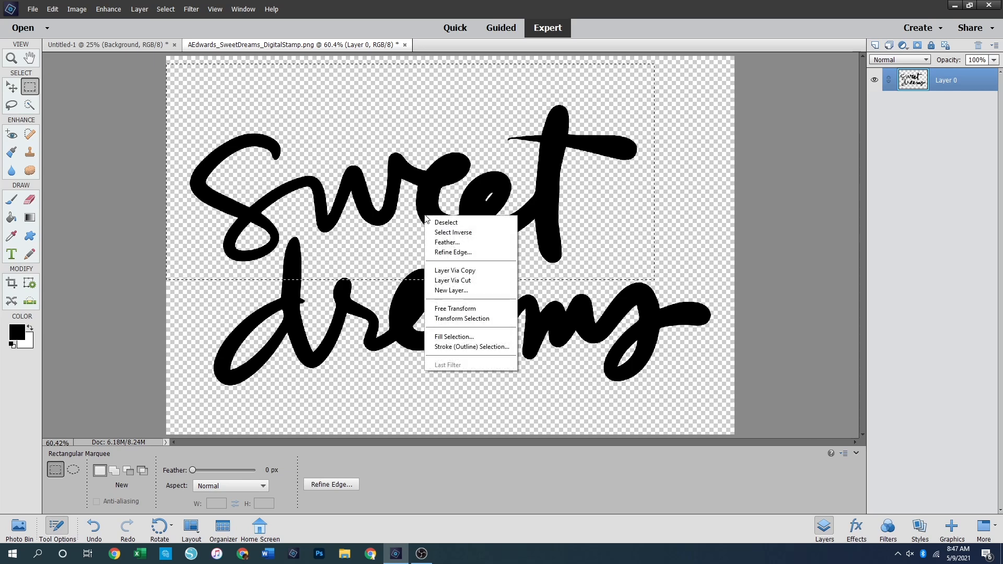
{"action": "left_click", "coordinate": [473, 271]}
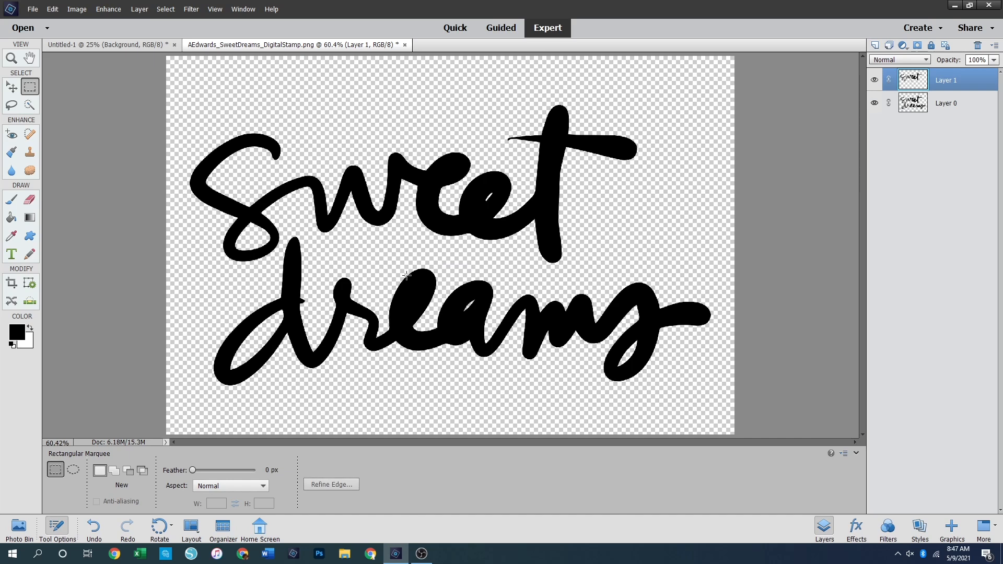
Hide Layer 0 and erase the leftover bits of "dreams" from the "sweet" layer with a 100 px Eraser
{"action": "left_click", "coordinate": [875, 104]}
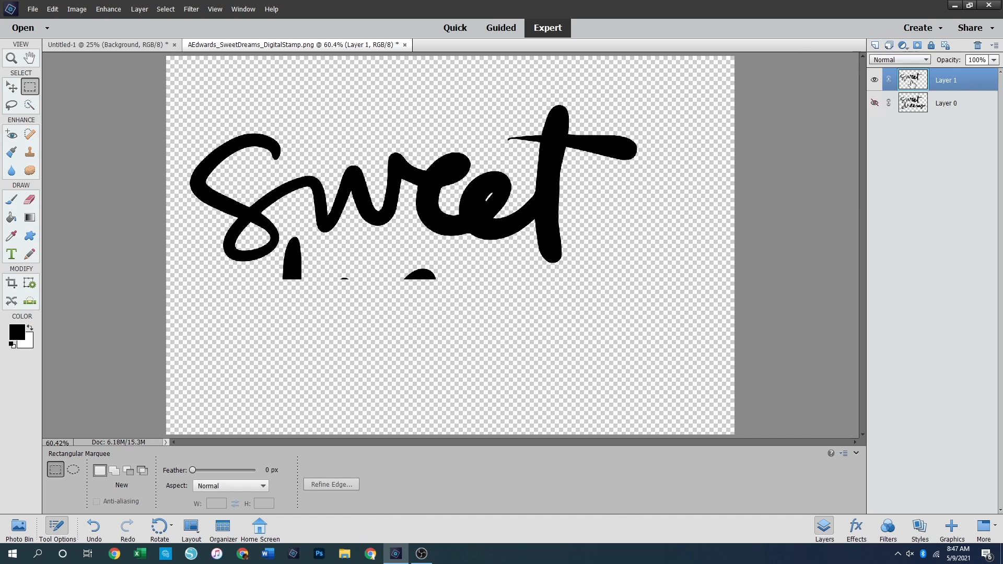
{"action": "left_click", "coordinate": [30, 200]}
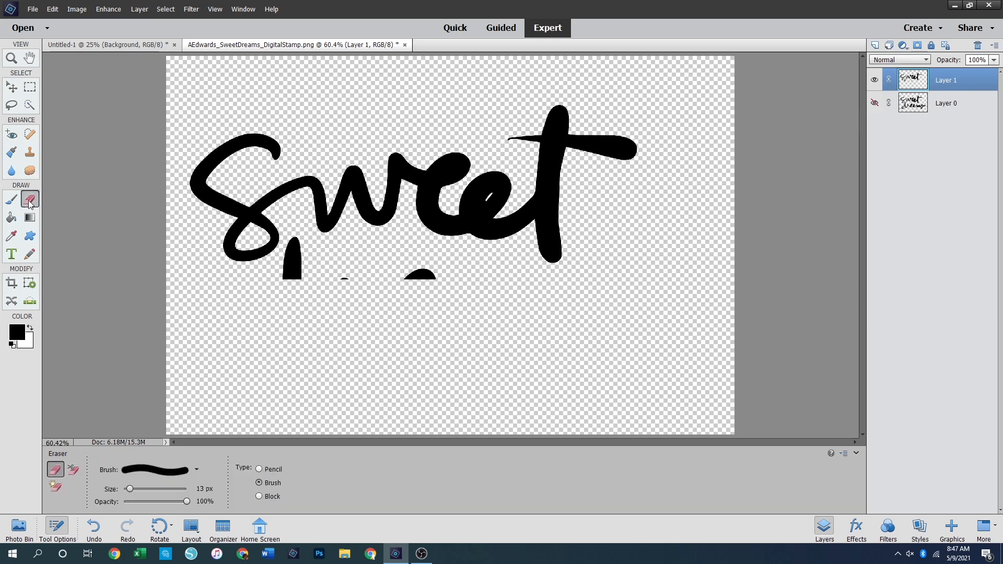
{"action": "key", "text": "bracketright"}
{"action": "key", "text": "bracketright"}
{"action": "key", "text": "bracketright"}
{"action": "key", "text": "bracketright"}
{"action": "key", "text": "bracketright"}
{"action": "key", "text": "bracketright"}
{"action": "key", "text": "bracketright"}
{"action": "key", "text": "bracketright"}
{"action": "key", "text": "bracketright"}
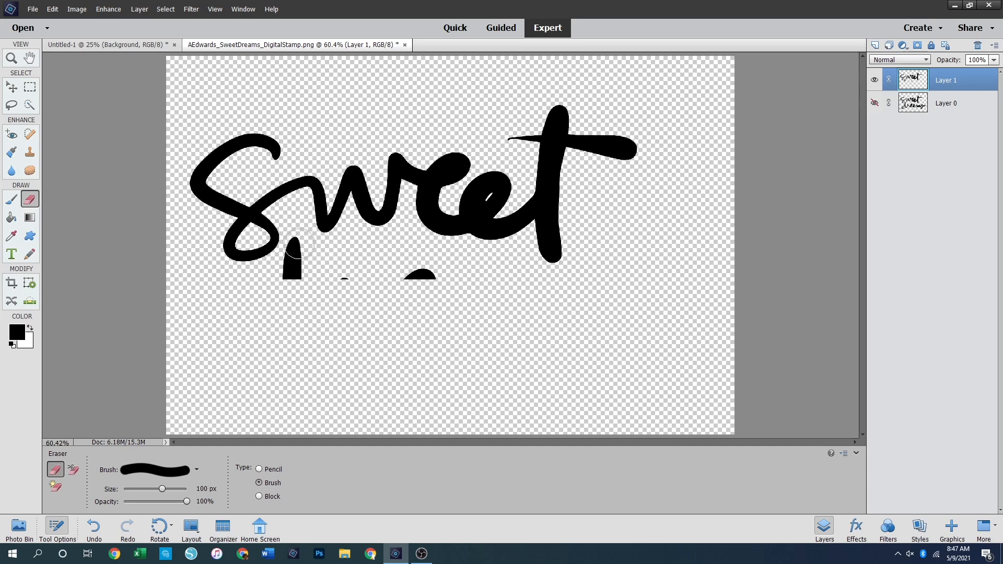
{"action": "mouse_move", "coordinate": [298, 241]}
{"action": "left_mouse_down"}
{"action": "mouse_move", "coordinate": [292, 256]}
{"action": "mouse_move", "coordinate": [321, 278]}
{"action": "mouse_move", "coordinate": [432, 275]}
{"action": "left_mouse_up"}
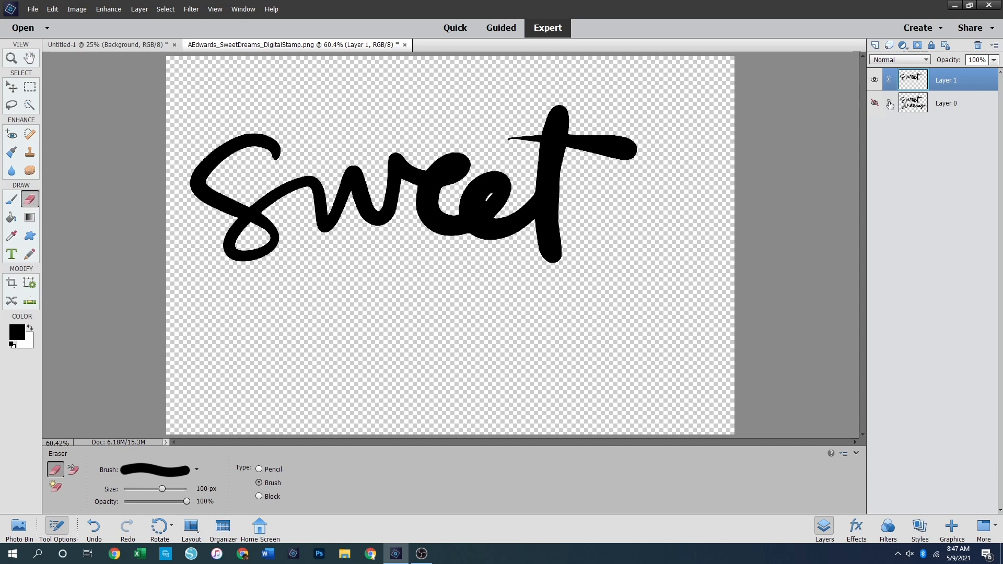
Hide the "sweet" layer, show Layer 0, erase "sweet" from it to leave only "dreams", and show both layers
{"action": "left_click", "coordinate": [875, 80]}
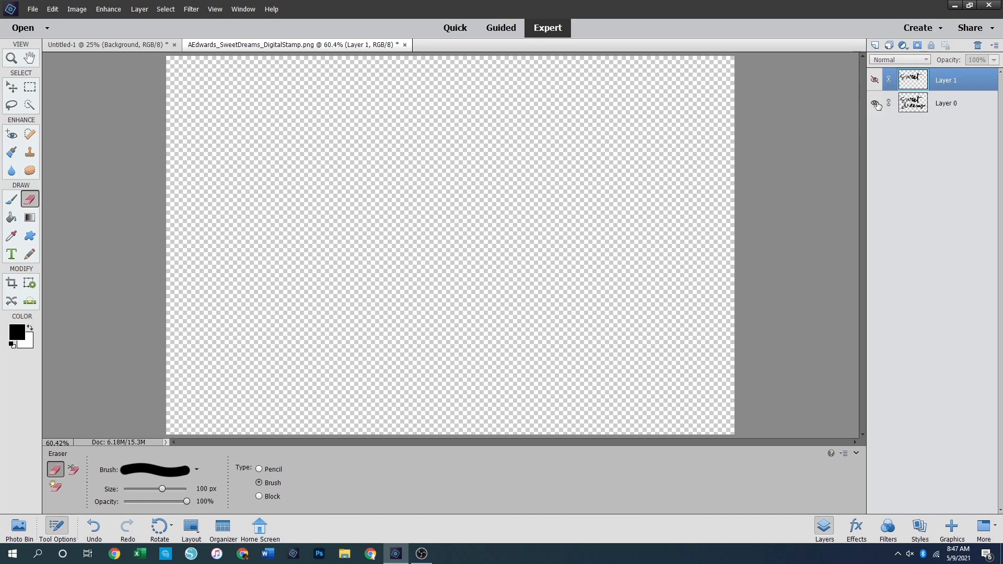
{"action": "left_click", "coordinate": [874, 103]}
{"action": "left_click", "coordinate": [243, 239]}
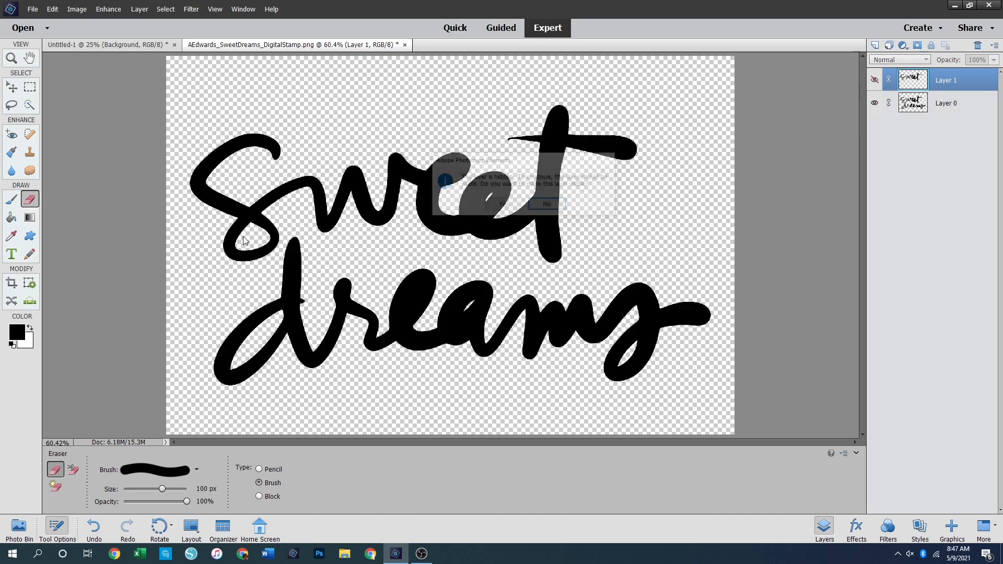
{"action": "left_click", "coordinate": [543, 206]}
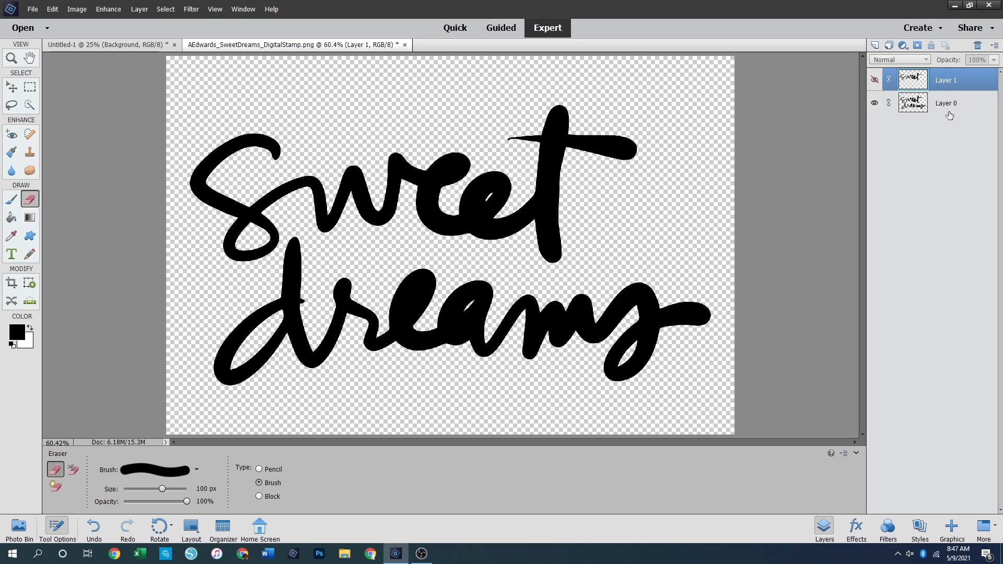
{"action": "left_click", "coordinate": [950, 115]}
{"action": "mouse_move", "coordinate": [284, 152]}
{"action": "left_mouse_down"}
{"action": "mouse_move", "coordinate": [264, 145]}
{"action": "mouse_move", "coordinate": [211, 165]}
{"action": "mouse_move", "coordinate": [233, 191]}
{"action": "left_mouse_up"}
{"action": "mouse_move", "coordinate": [259, 221]}
{"action": "left_mouse_down"}
{"action": "mouse_move", "coordinate": [237, 263]}
{"action": "mouse_move", "coordinate": [280, 186]}
{"action": "mouse_move", "coordinate": [211, 224]}
{"action": "mouse_move", "coordinate": [262, 209]}
{"action": "left_mouse_up"}
{"action": "mouse_move", "coordinate": [317, 176]}
{"action": "left_mouse_down"}
{"action": "mouse_move", "coordinate": [334, 220]}
{"action": "mouse_move", "coordinate": [371, 223]}
{"action": "mouse_move", "coordinate": [470, 160]}
{"action": "mouse_move", "coordinate": [354, 174]}
{"action": "mouse_move", "coordinate": [375, 164]}
{"action": "mouse_move", "coordinate": [436, 207]}
{"action": "mouse_move", "coordinate": [394, 212]}
{"action": "mouse_move", "coordinate": [485, 220]}
{"action": "mouse_move", "coordinate": [438, 224]}
{"action": "mouse_move", "coordinate": [524, 216]}
{"action": "mouse_move", "coordinate": [564, 248]}
{"action": "mouse_move", "coordinate": [554, 194]}
{"action": "mouse_move", "coordinate": [535, 227]}
{"action": "mouse_move", "coordinate": [562, 162]}
{"action": "mouse_move", "coordinate": [549, 160]}
{"action": "mouse_move", "coordinate": [589, 115]}
{"action": "mouse_move", "coordinate": [559, 105]}
{"action": "mouse_move", "coordinate": [575, 155]}
{"action": "left_mouse_up"}
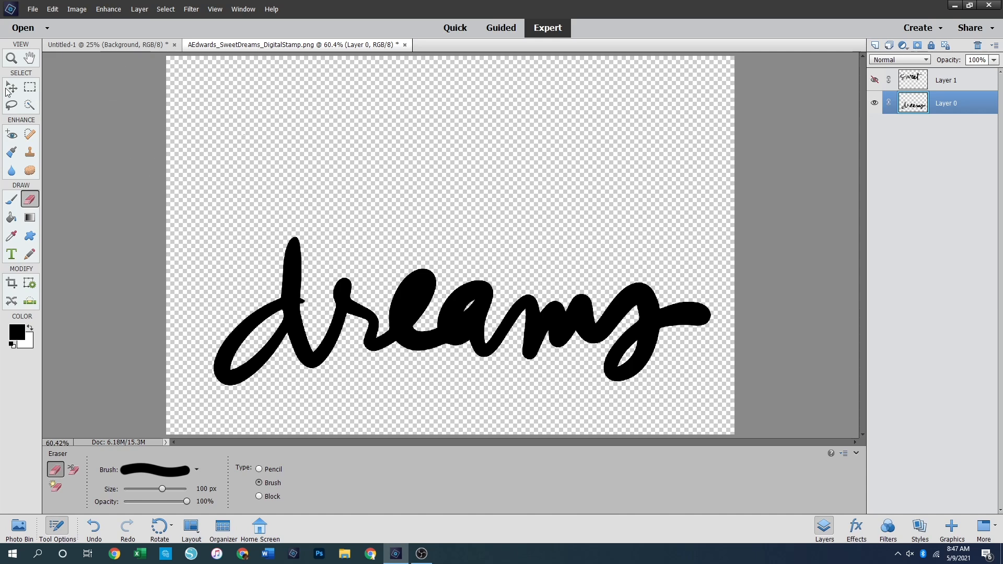
{"action": "left_click", "coordinate": [874, 81]}
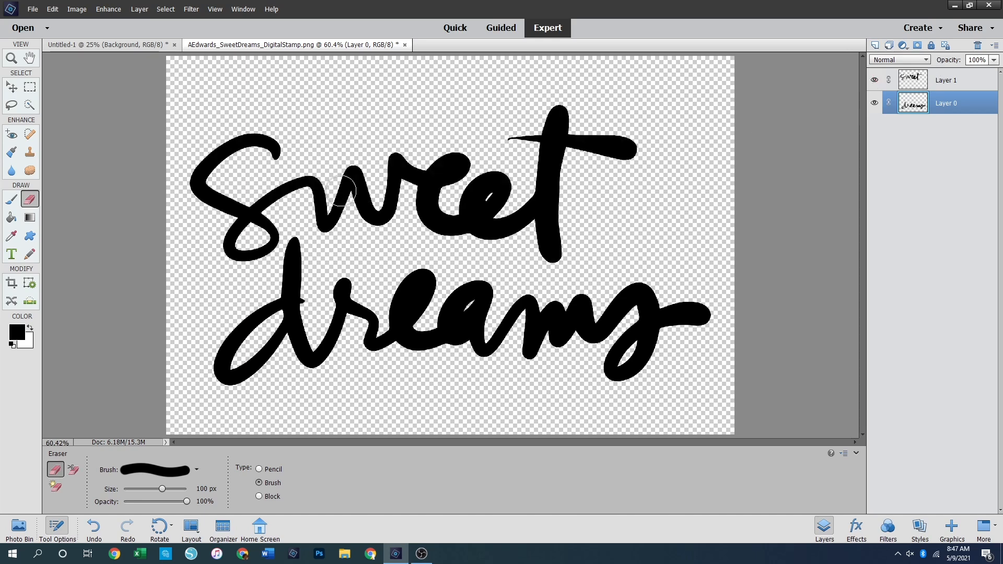
Copy the "sweet" word layer from the stamp file into the Untitled-1 layout
{"action": "left_click", "coordinate": [12, 58]}
{"action": "left_click", "coordinate": [11, 86]}
{"action": "left_click", "coordinate": [174, 216]}
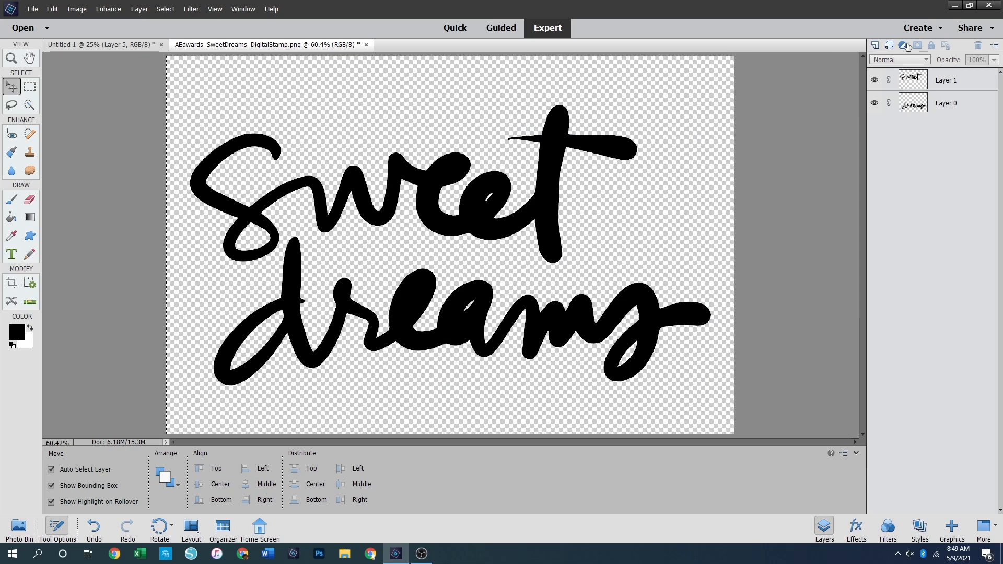
{"action": "left_click", "coordinate": [960, 79]}
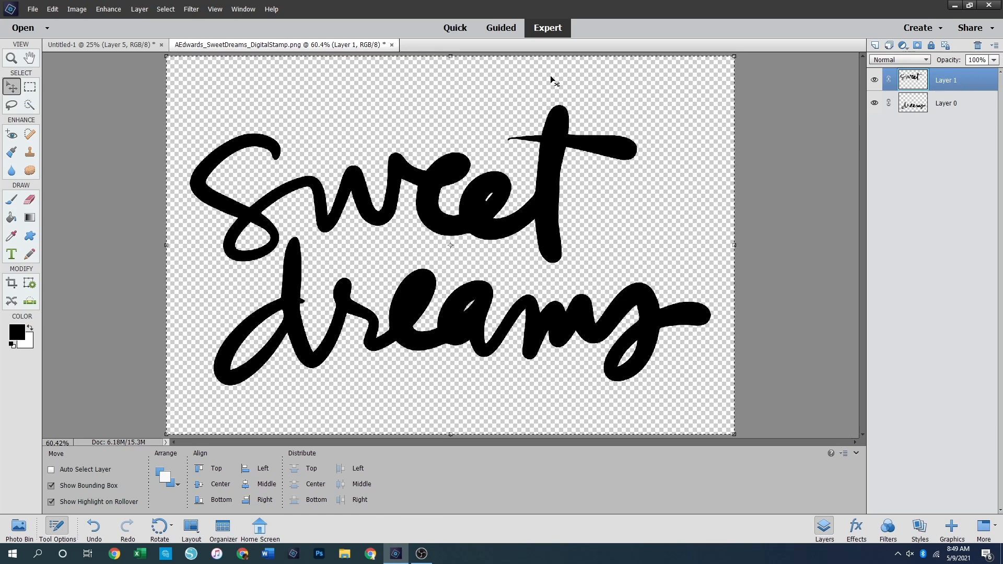
{"action": "left_click", "coordinate": [97, 42]}
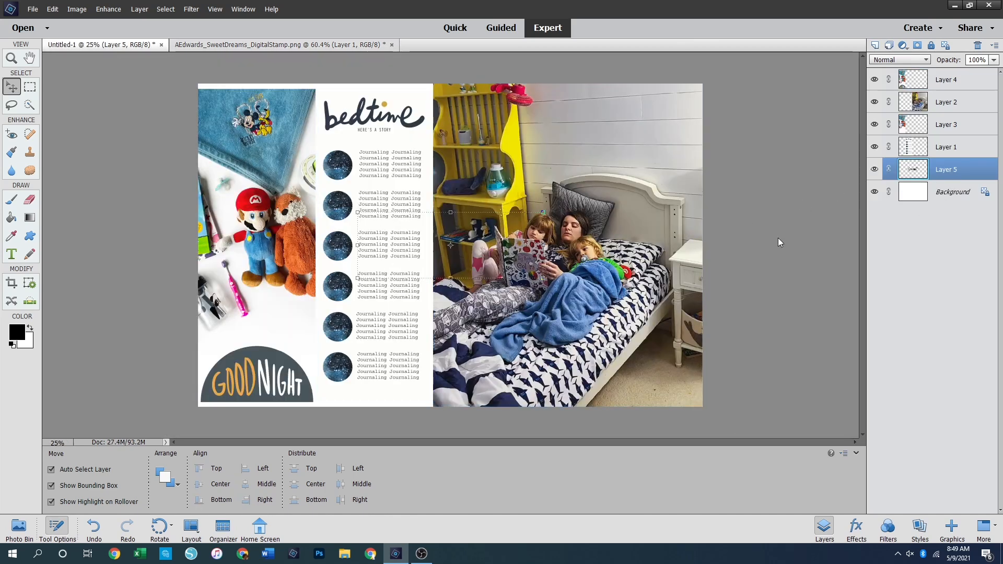
{"action": "key", "text": "Delete"}
{"action": "key", "text": "Return"}
{"action": "key", "text": "ctrl+z"}
Raise the "sweet" layer to the top of the layer stack and place the word across the upper part of the bedroom photo
{"action": "left_click_drag", "start_coordinate": [960, 173], "coordinate": [959, 78]}
{"action": "left_click_drag", "start_coordinate": [491, 259], "coordinate": [593, 132]}
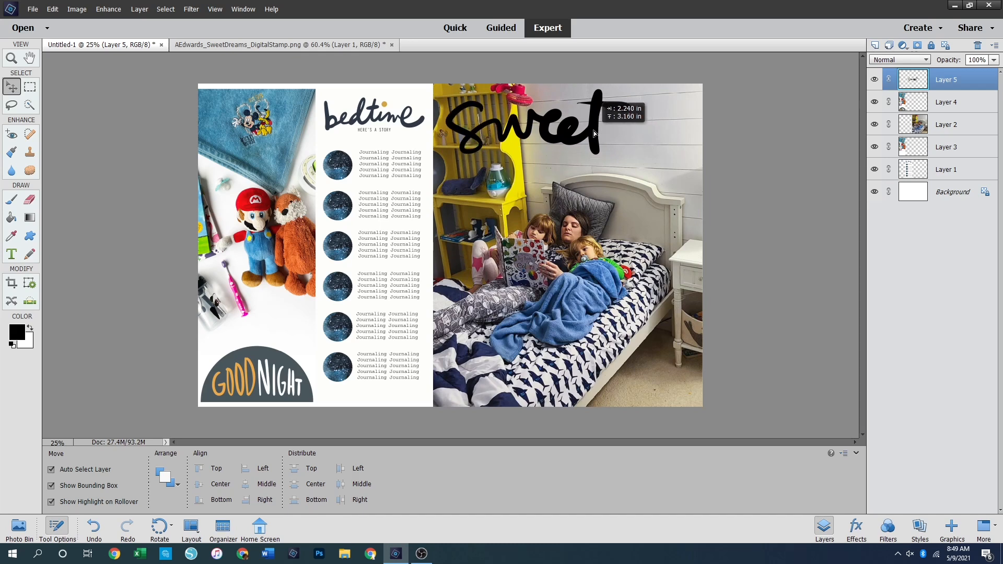
Copy the "dreams" layer from the stamp file into the layout, place it beneath "sweet", and shift "sweet" slightly right
{"action": "left_click", "coordinate": [287, 45]}
{"action": "left_click", "coordinate": [945, 107]}
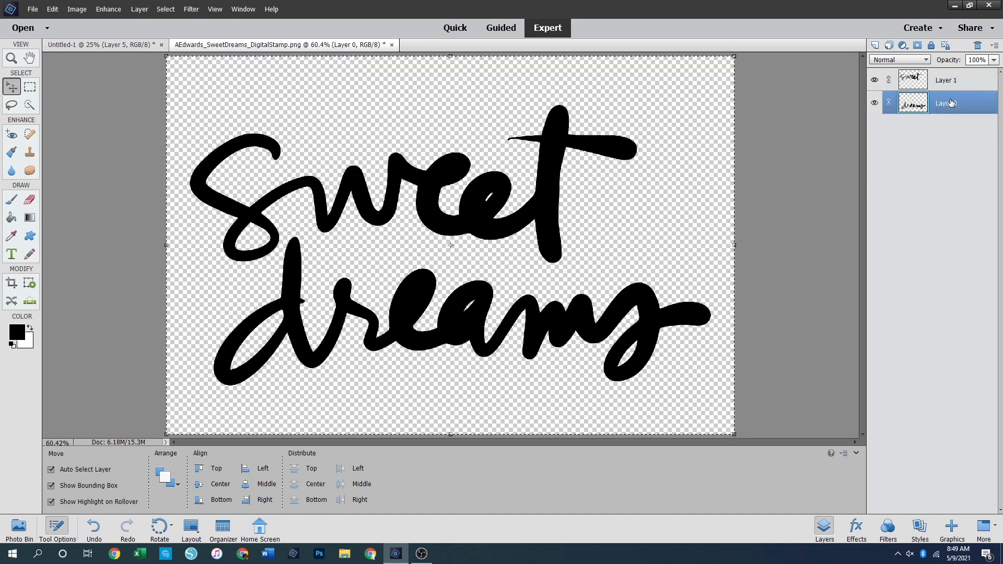
{"action": "key", "text": "ctrl+c"}
{"action": "left_click", "coordinate": [127, 45]}
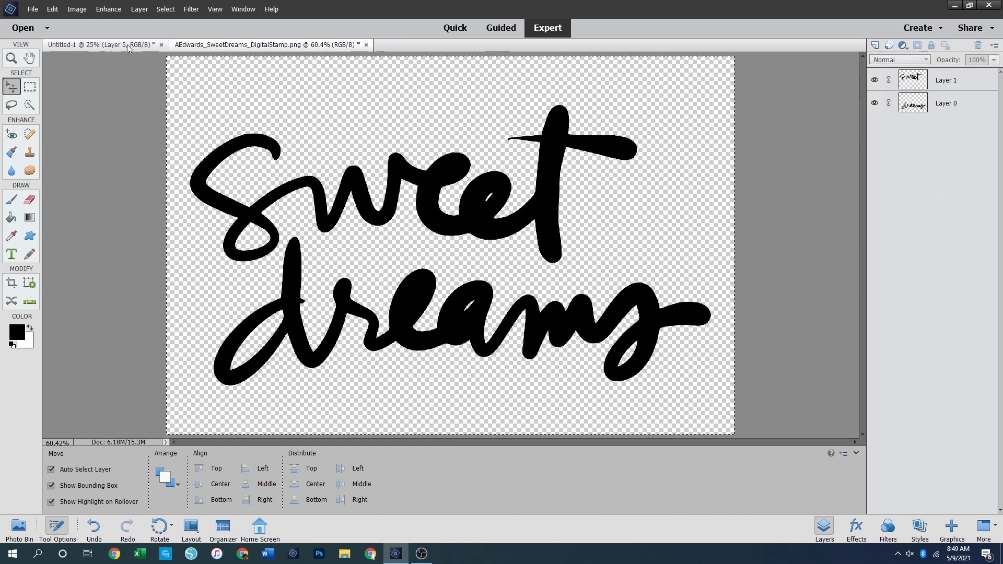
{"action": "key", "text": "ctrl+v"}
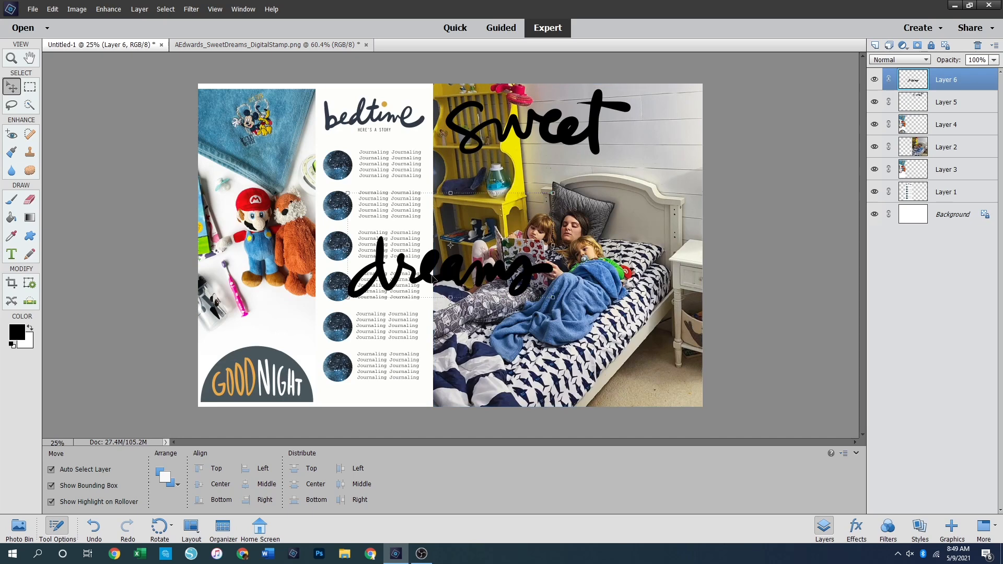
{"action": "left_click_drag", "start_coordinate": [451, 273], "coordinate": [589, 178]}
{"action": "left_click_drag", "start_coordinate": [589, 129], "coordinate": [604, 130]}
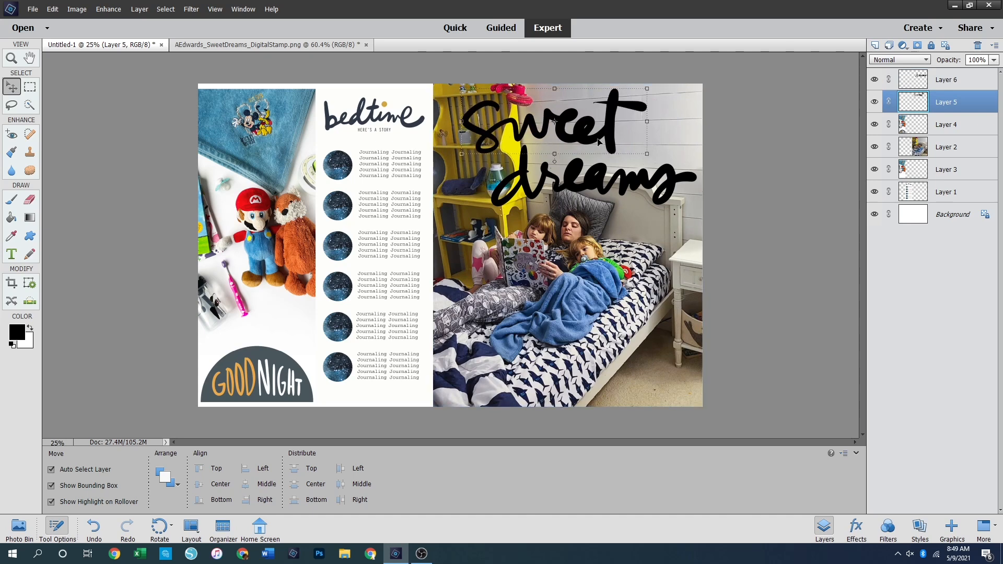
{"action": "left_click_drag", "start_coordinate": [435, 339], "coordinate": [447, 391]}
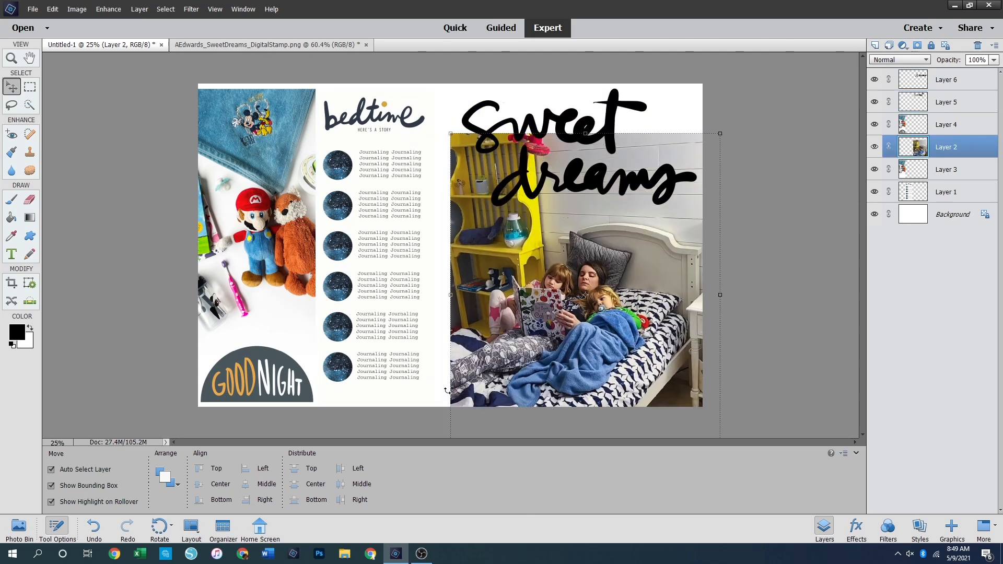
{"action": "key", "text": "ctrl+z"}
{"action": "left_click", "coordinate": [739, 277]}
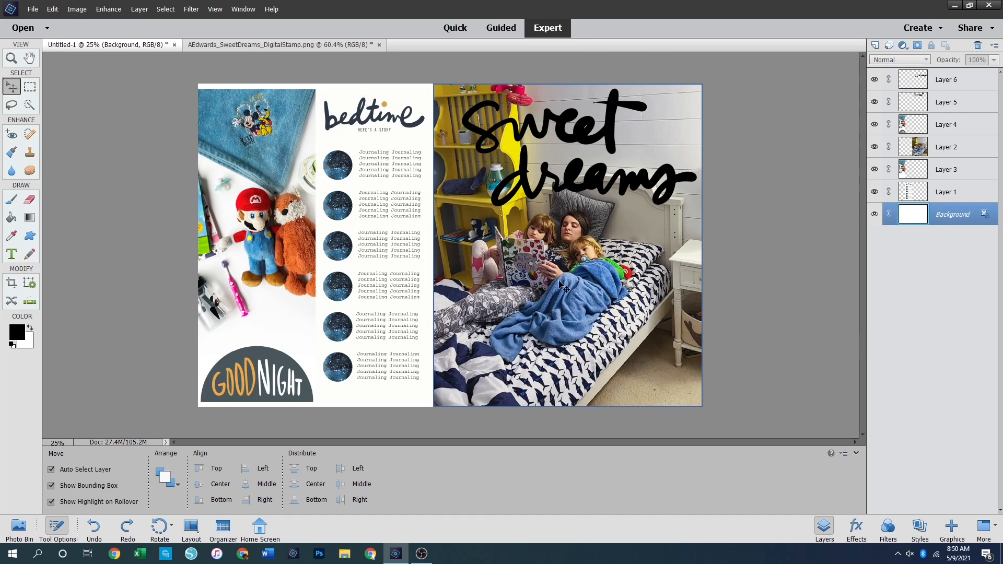
{"action": "left_click", "coordinate": [303, 46]}
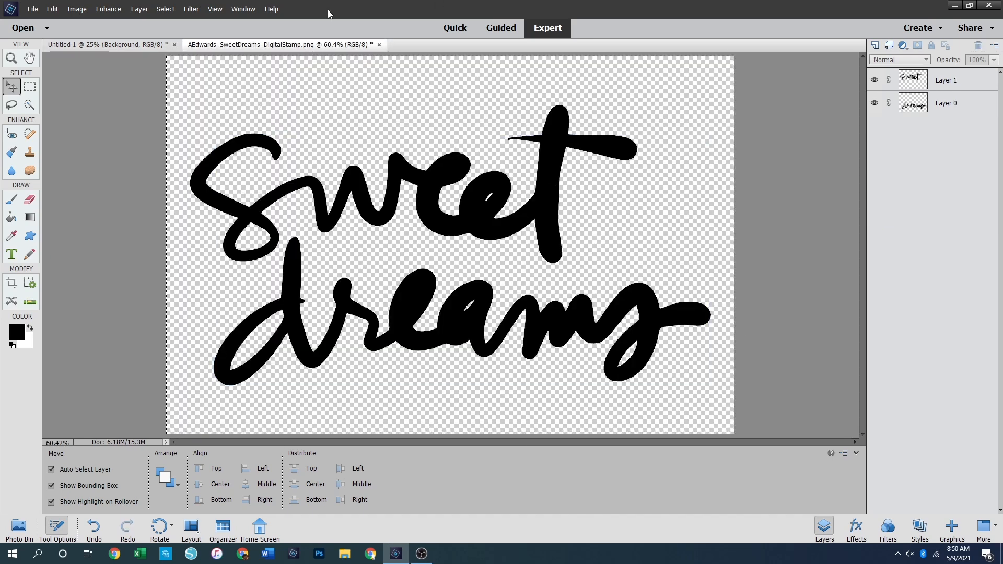
{"action": "left_click", "coordinate": [100, 45]}
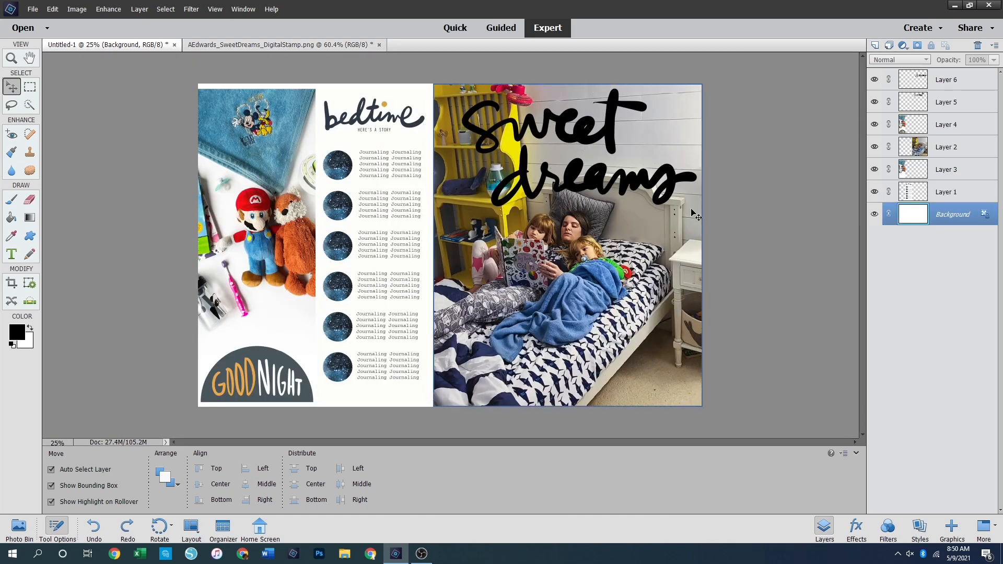
Save the separated stamp as a PNG file named Sweet Dreams PNG in the 01. The Stuff of Bedtime folder
{"action": "left_click", "coordinate": [298, 45]}
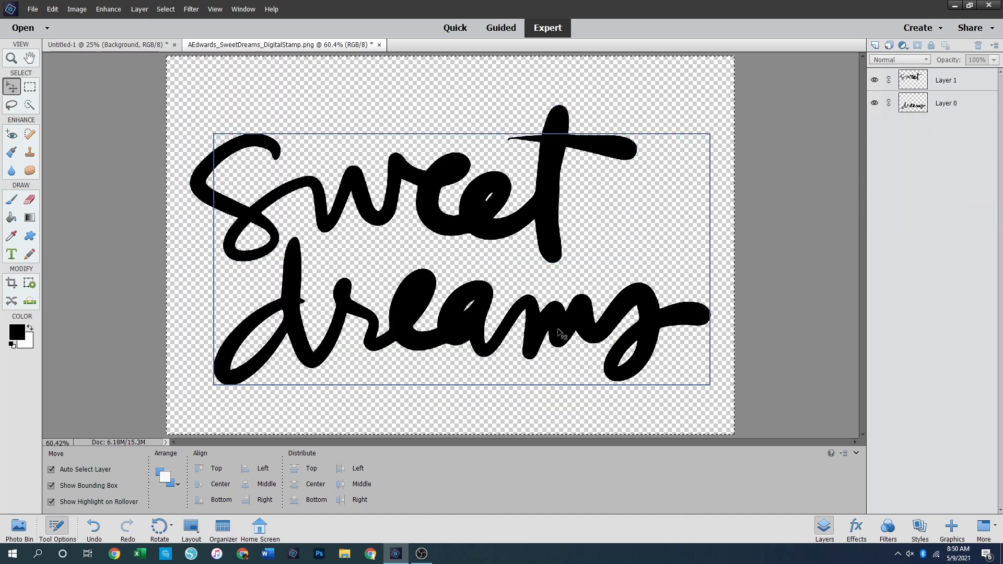
{"action": "key", "text": "ctrl"}
{"action": "key", "text": "ctrl"}
{"action": "key", "text": "ctrl+shift+s"}
{"action": "type", "text": "Sweet Dreams PN"}
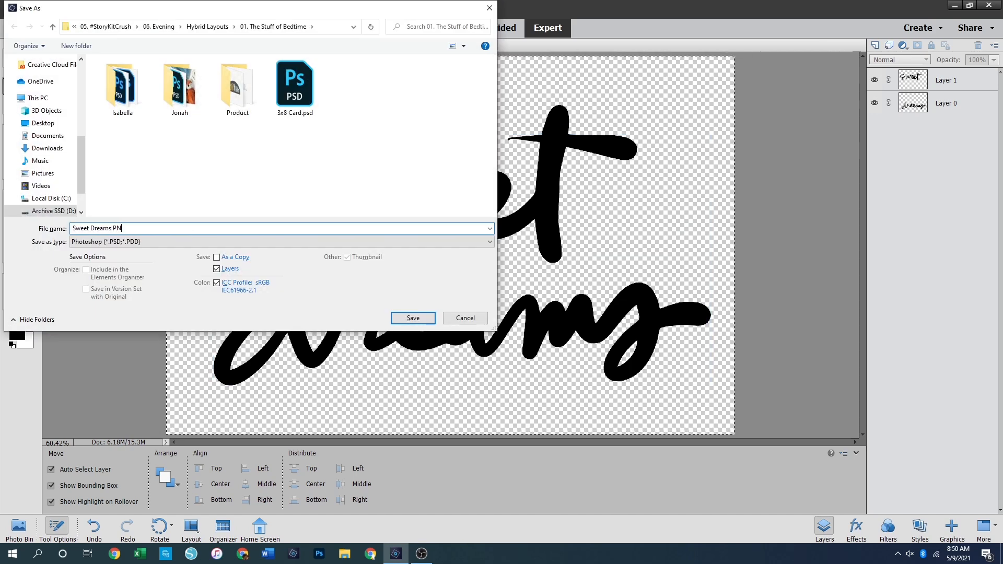
{"action": "key", "text": "Tab"}
{"action": "key", "text": "p"}
{"action": "key", "text": "p"}
{"action": "key", "text": "p"}
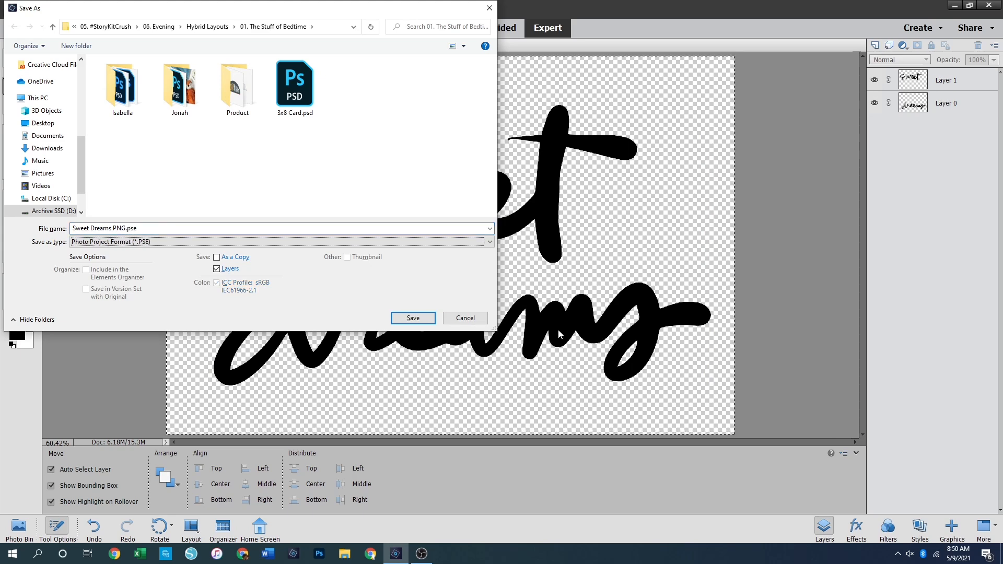
{"action": "key", "text": "p"}
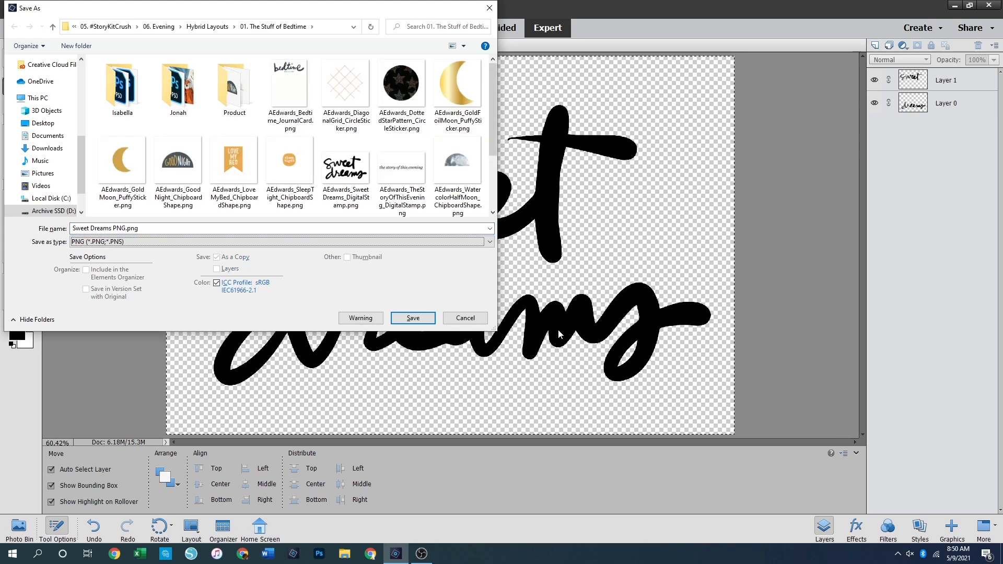
{"action": "key", "text": "Return"}
{"action": "key", "text": "Return"}
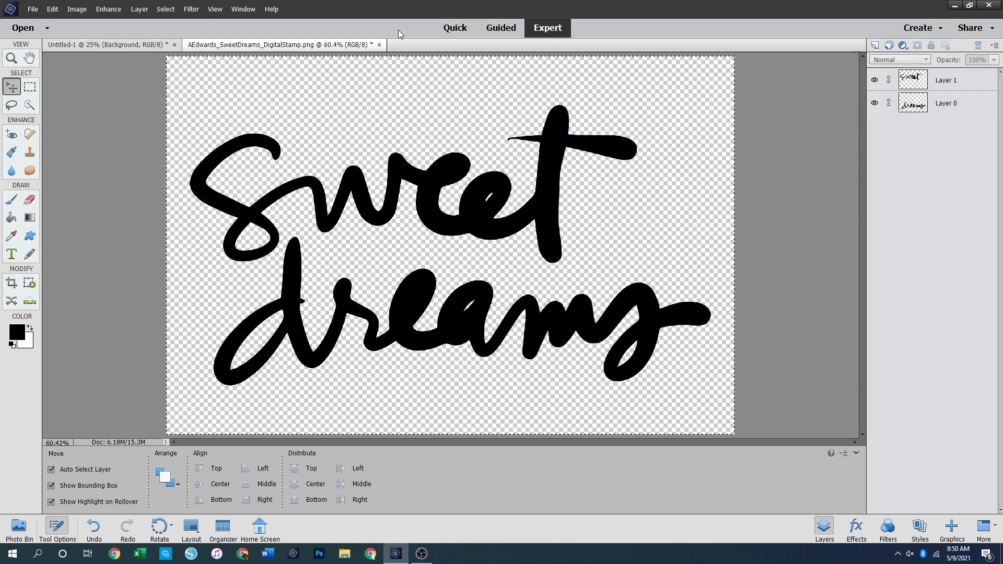
Close the stamp file without saving changes and open AEdwards_GoldMoon_PuffySticker.png
{"action": "left_click", "coordinate": [379, 44]}
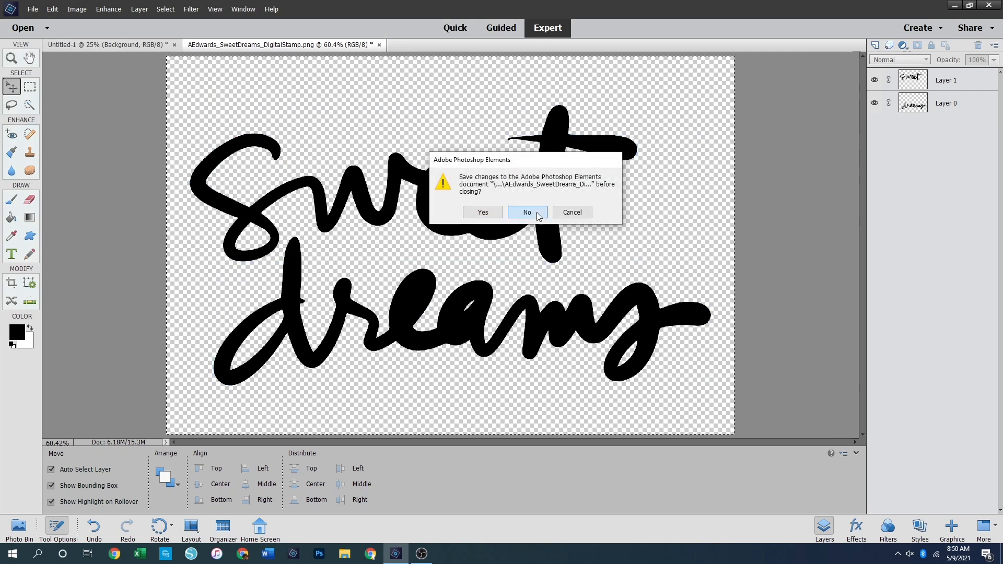
{"action": "left_click", "coordinate": [536, 213]}
{"action": "key", "text": "ctrl+o"}
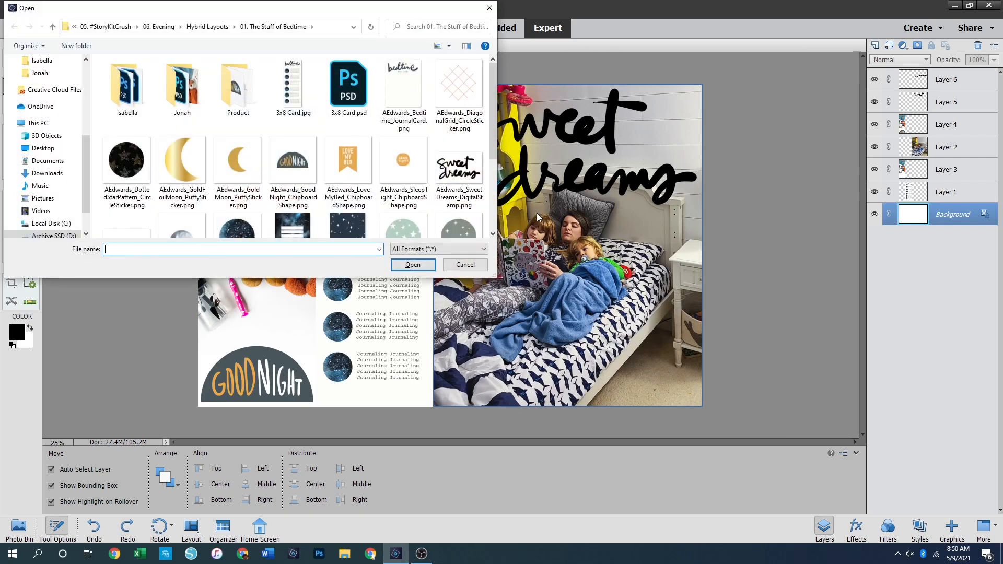
{"action": "double_click", "coordinate": [245, 175]}
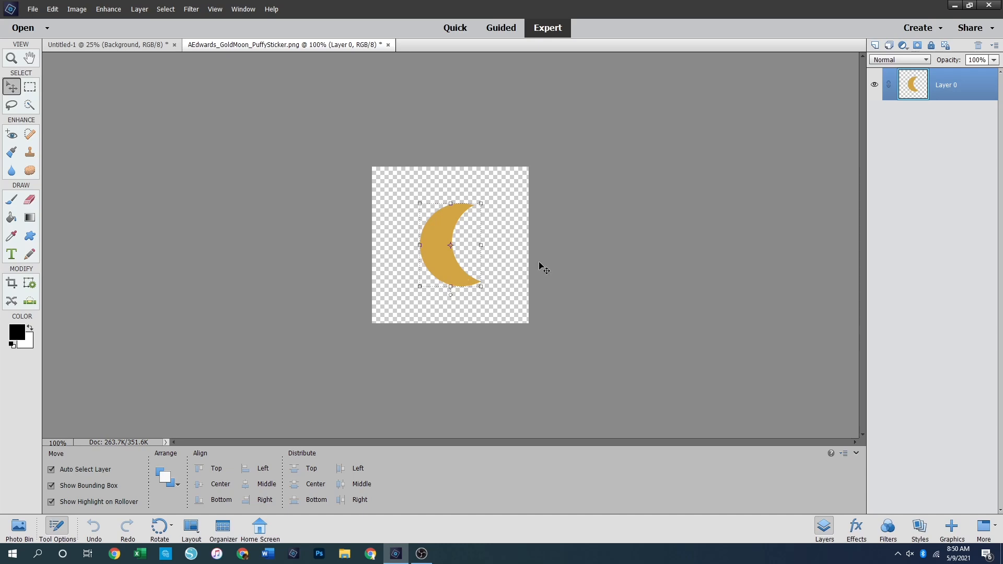
Copy the whole gold moon image into the layout and raise its layer to the top of the layer stack
{"action": "key", "text": "ctrl+a"}
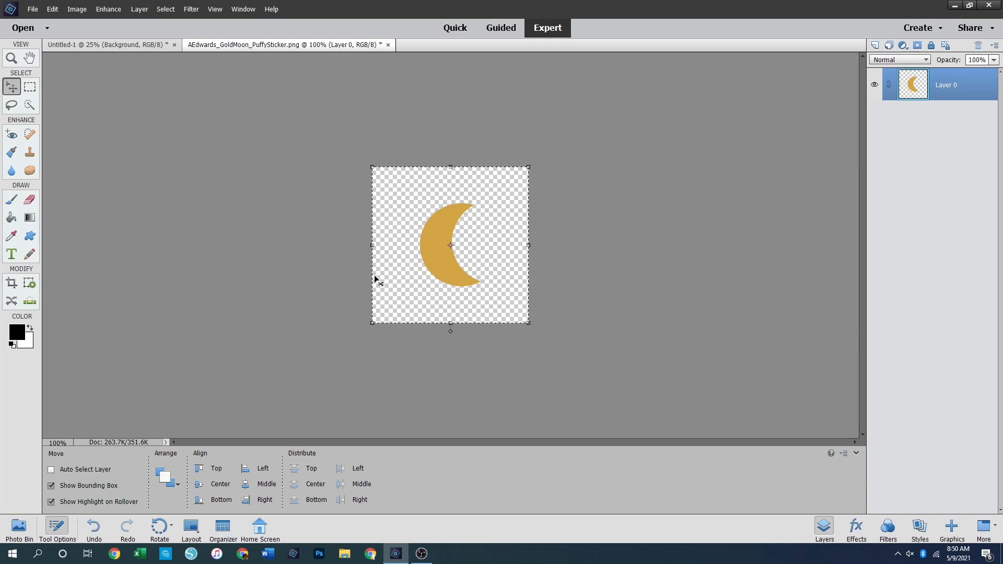
{"action": "key", "text": "ctrl+c"}
{"action": "left_click", "coordinate": [105, 45]}
{"action": "key", "text": "ctrl+v"}
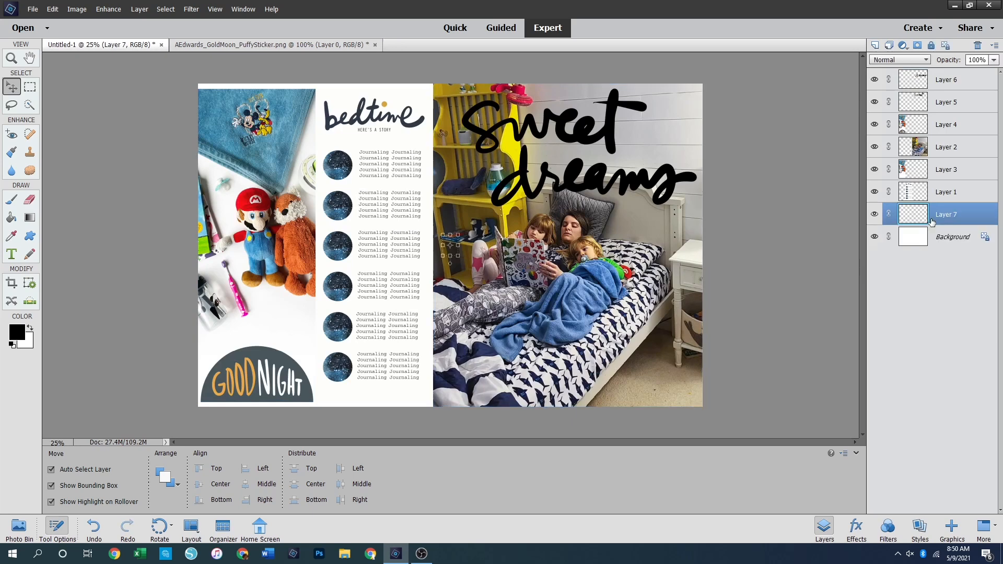
{"action": "left_click_drag", "start_coordinate": [964, 213], "coordinate": [946, 74]}
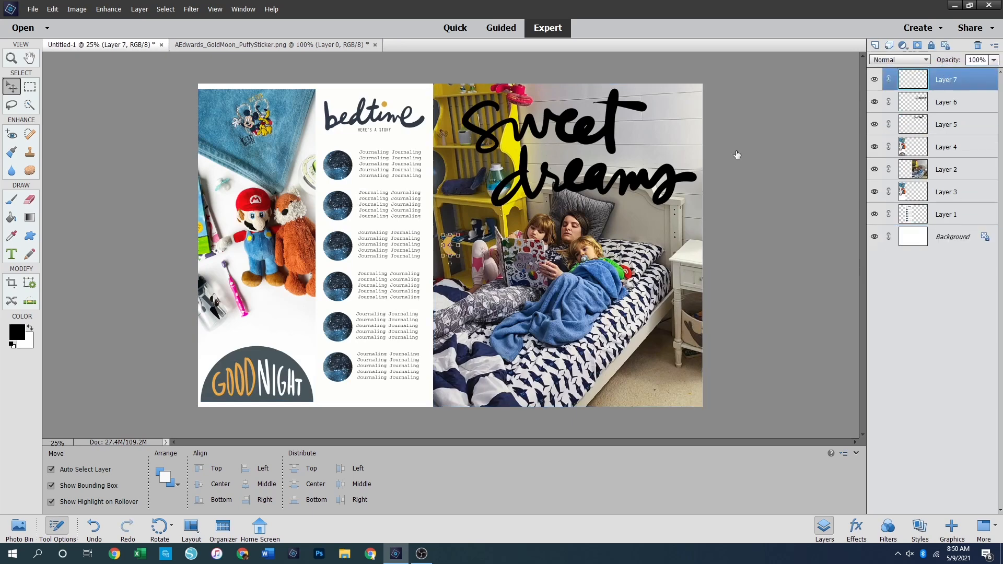
Enlarge the gold moon to 260.90% proportionally, place it to the right of "sweet" above "dreams", and deselect it
{"action": "left_click_drag", "start_coordinate": [451, 243], "coordinate": [661, 120]}
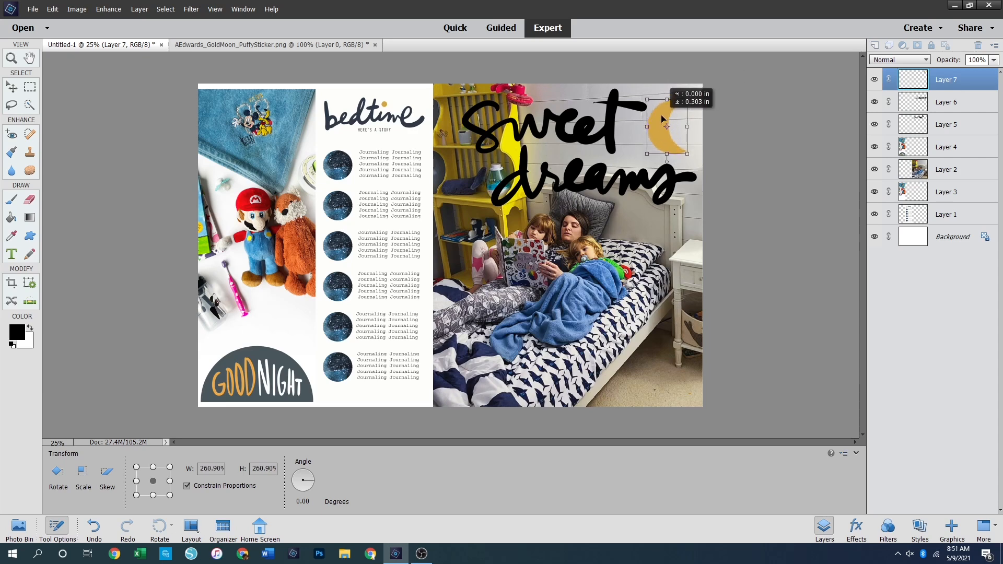
{"action": "key", "text": "Return"}
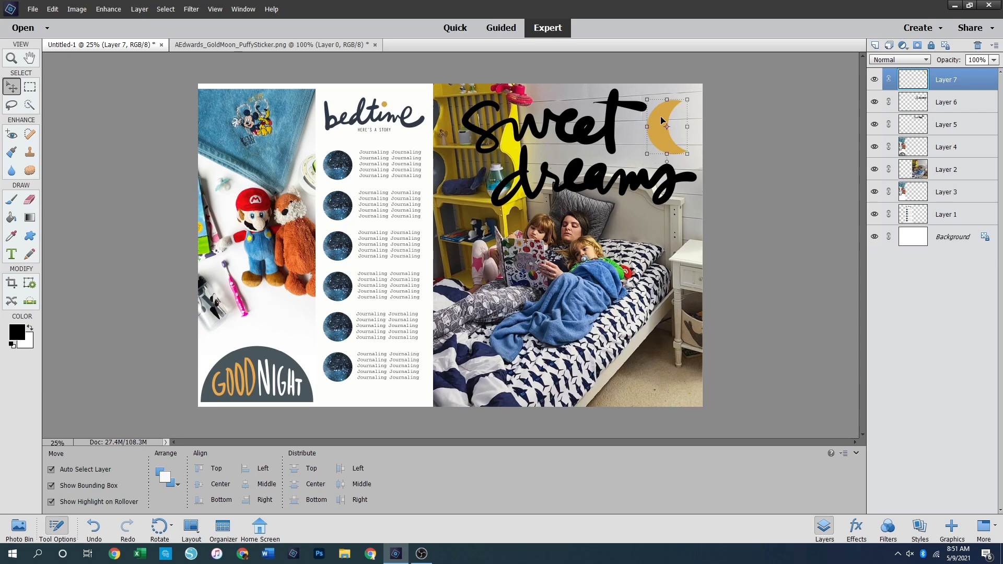
{"action": "left_click", "coordinate": [798, 152]}
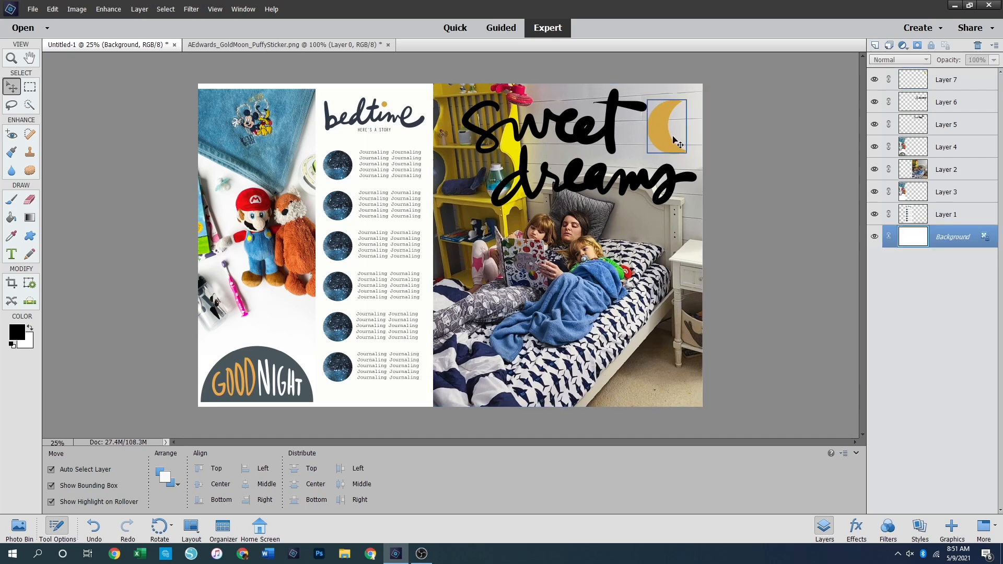
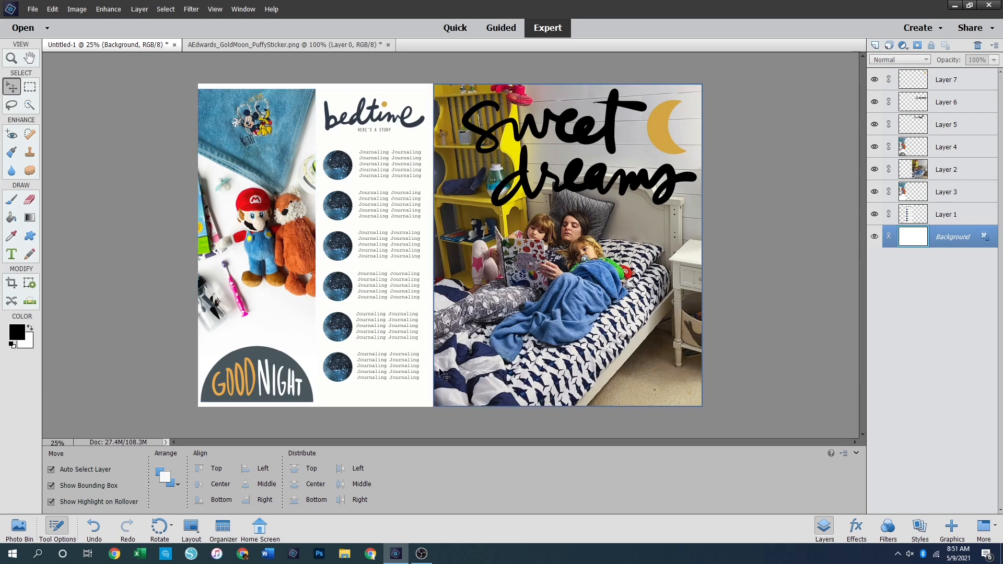
Close the gold moon file and create a blank white 8.5 x 11 inch document at 300 pixels/inch
{"action": "left_click", "coordinate": [388, 46]}
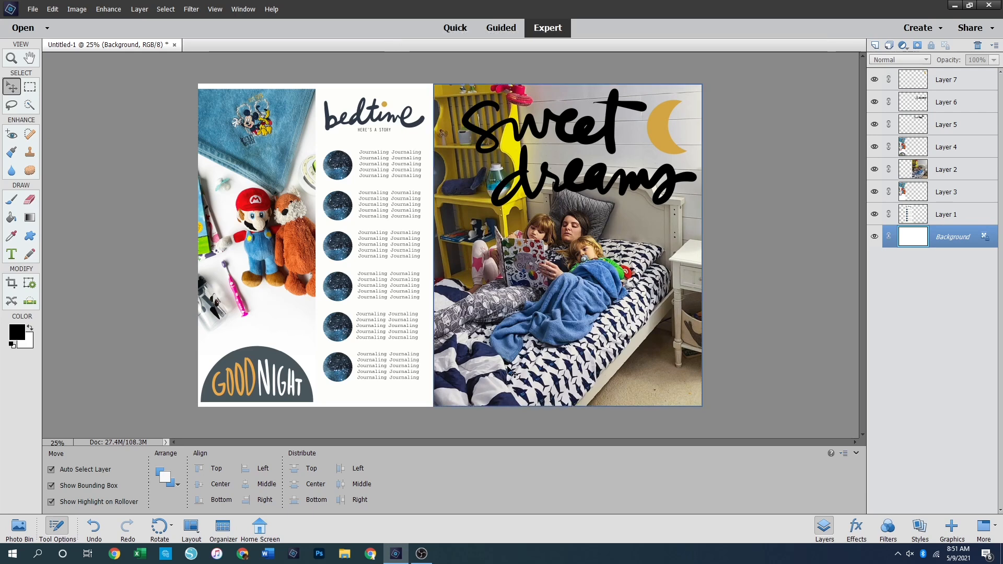
{"action": "left_click", "coordinate": [34, 10]}
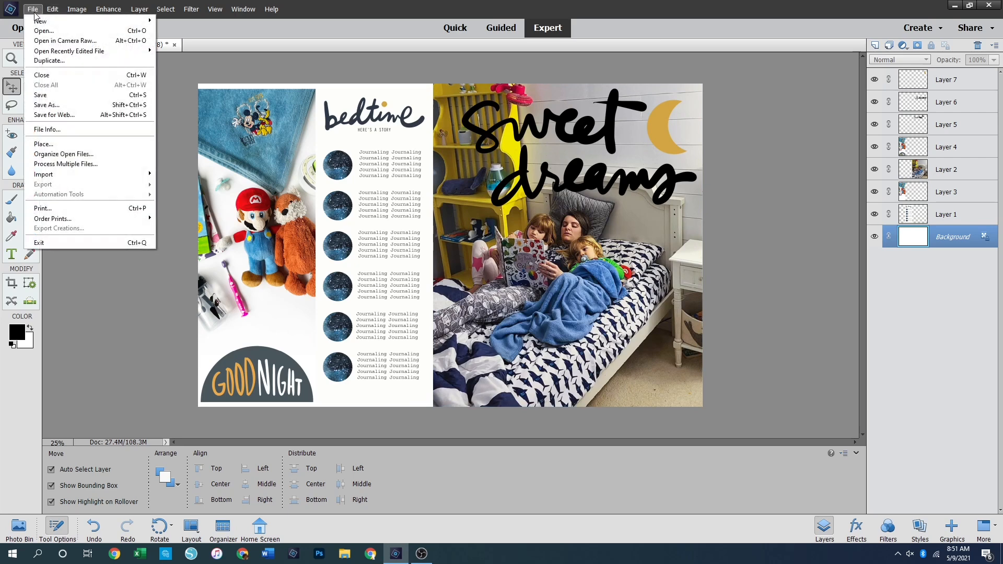
{"action": "mouse_move", "coordinate": [39, 22]}
{"action": "left_click", "coordinate": [177, 21]}
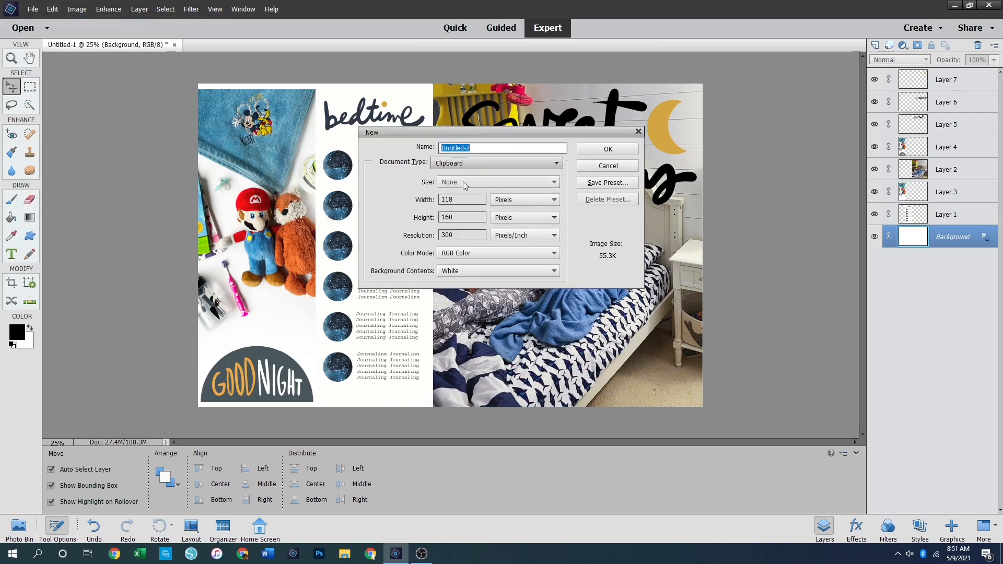
{"action": "left_click", "coordinate": [532, 198]}
{"action": "left_click", "coordinate": [523, 211]}
{"action": "type", "text": "8.5"}
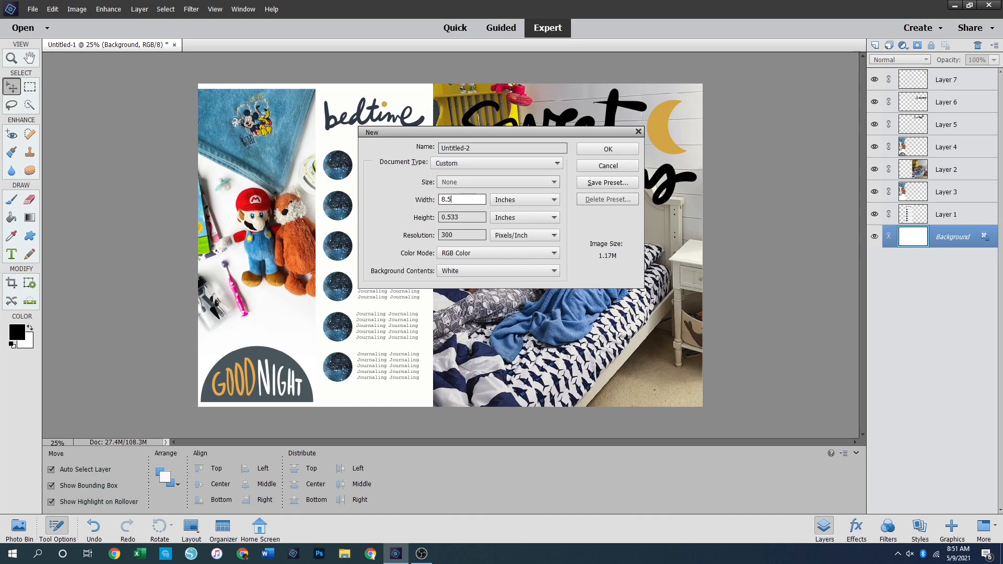
{"action": "key", "text": "Tab"}
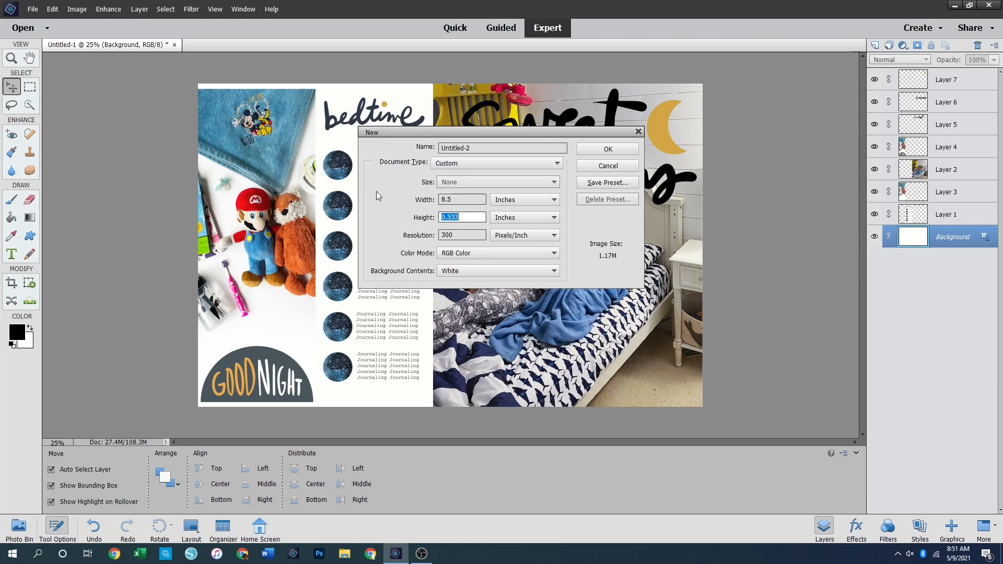
{"action": "type", "text": "11"}
{"action": "key", "text": "Return"}
Copy the large bedroom reading photo from the layout and paste it into the blank 8.5 x 11 inch page
{"action": "key", "text": "ctrl+Tab"}
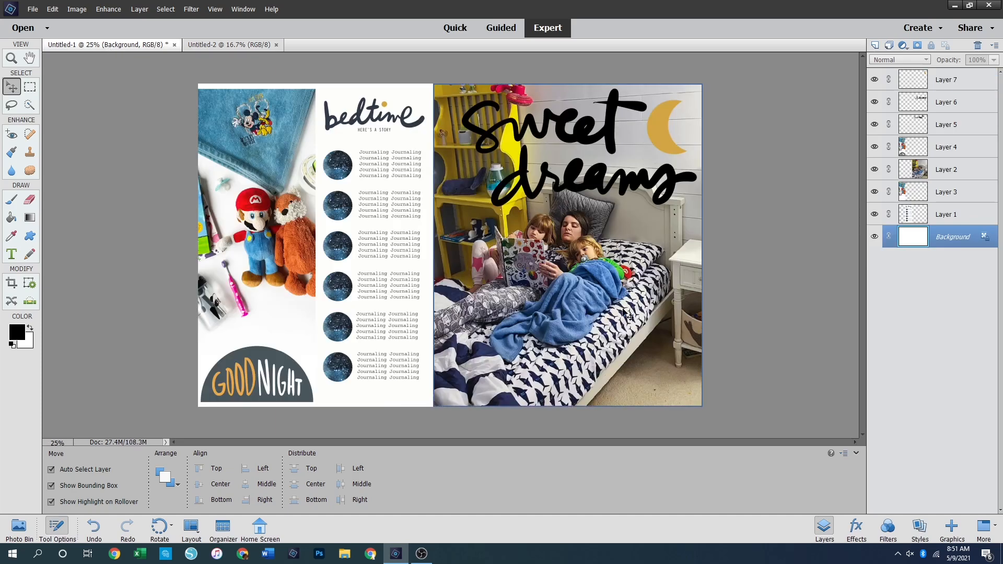
{"action": "left_click", "coordinate": [626, 314]}
{"action": "key", "text": "ctrl+a"}
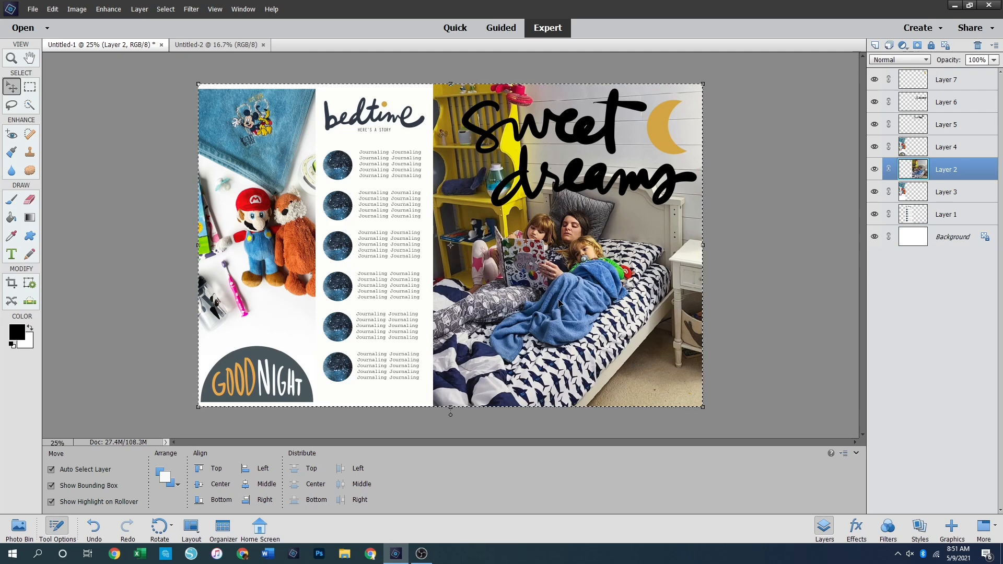
{"action": "key", "text": "ctrl+d"}
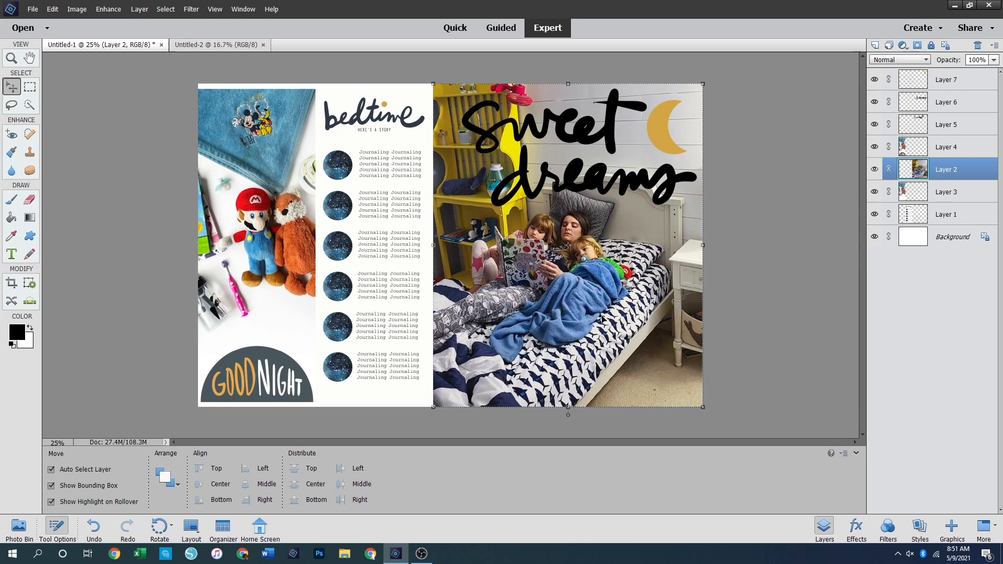
{"action": "key", "text": "ctrl+a"}
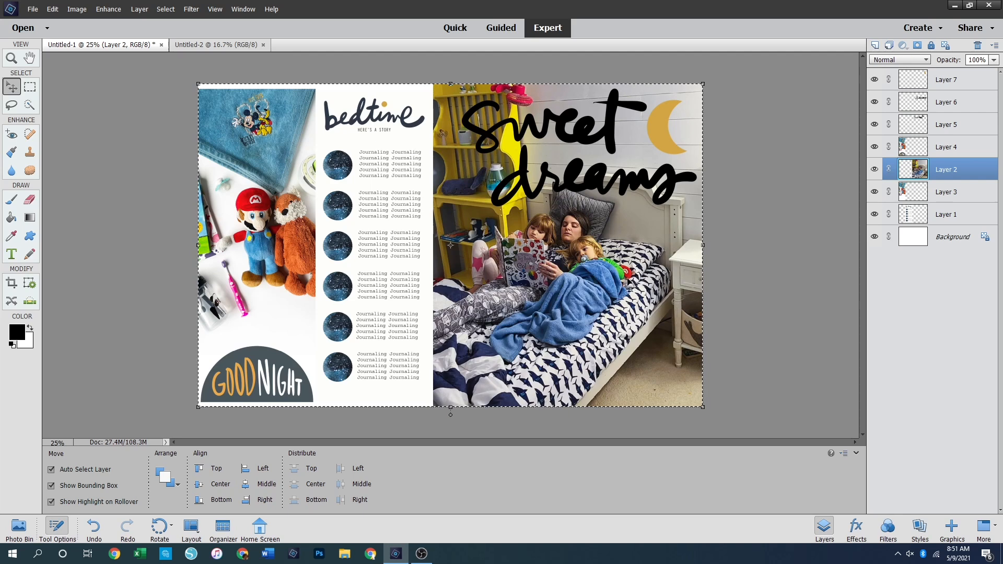
{"action": "left_click", "coordinate": [203, 46]}
{"action": "key", "text": "ctrl+v"}
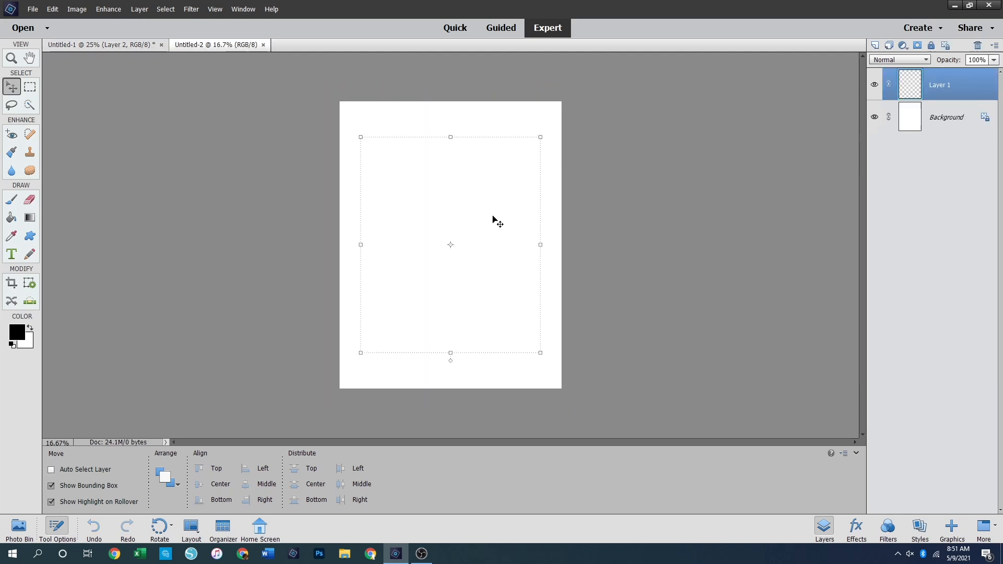
Rotate the pasted bedroom photo 90 degrees and move it to the upper part of the page, within the margins
{"action": "key", "text": "ctrl+t"}
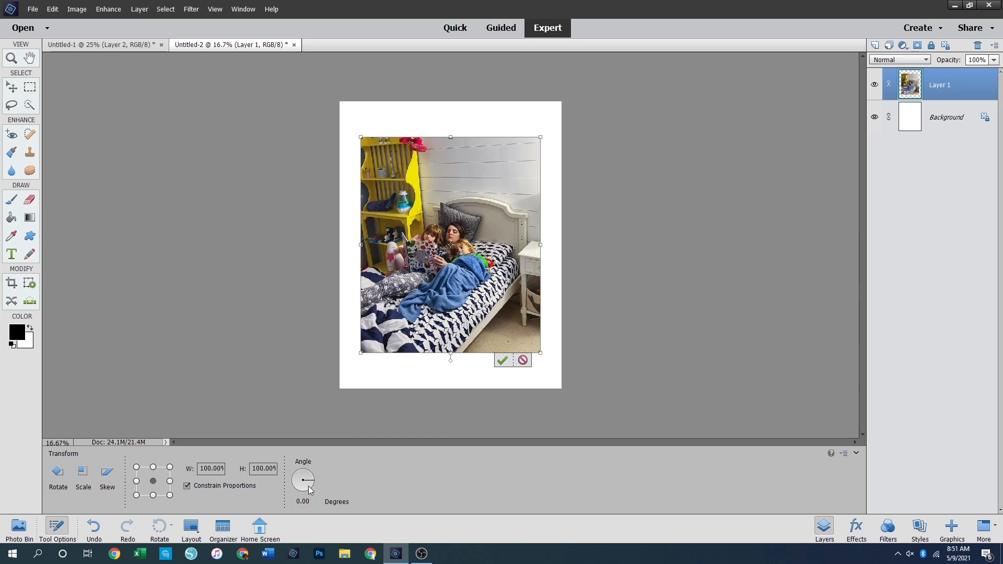
{"action": "left_click", "coordinate": [300, 499]}
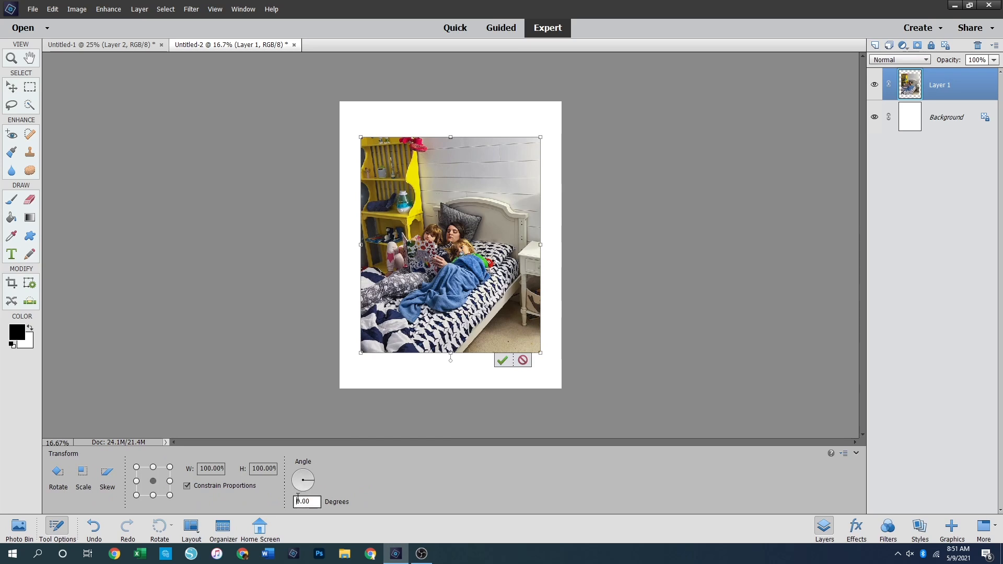
{"action": "type", "text": "9"}
{"action": "key", "text": "Return"}
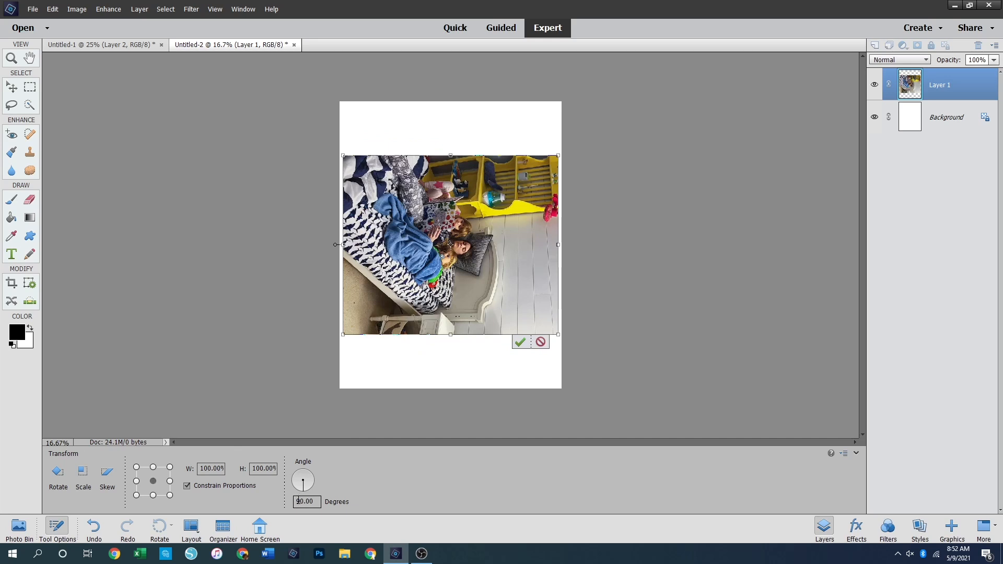
{"action": "left_click_drag", "start_coordinate": [476, 254], "coordinate": [461, 208]}
{"action": "key", "text": "Return"}
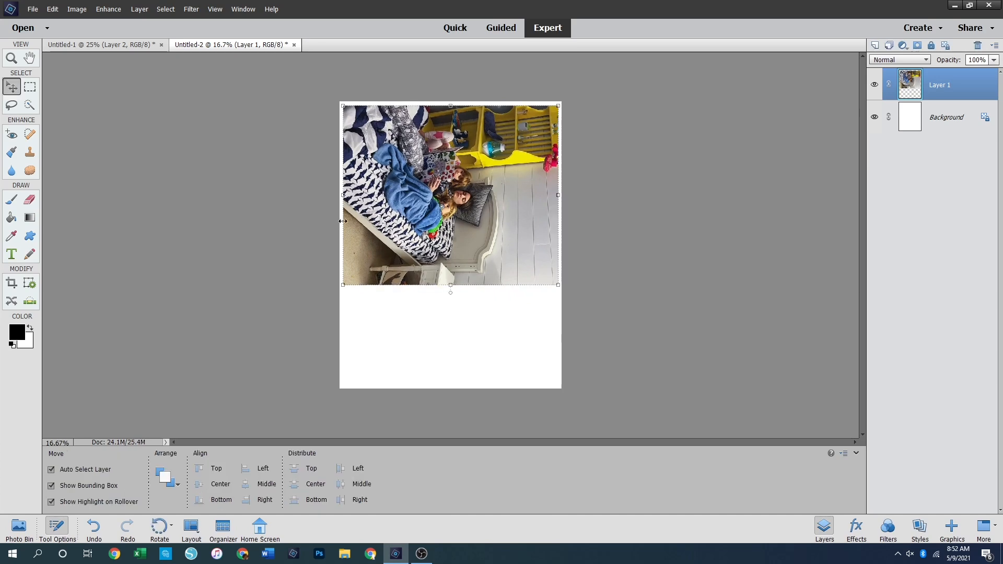
Copy the tall plush toys photo on Layer 3 of the layout and paste it into the page with the bedroom photo
{"action": "left_click", "coordinate": [89, 45]}
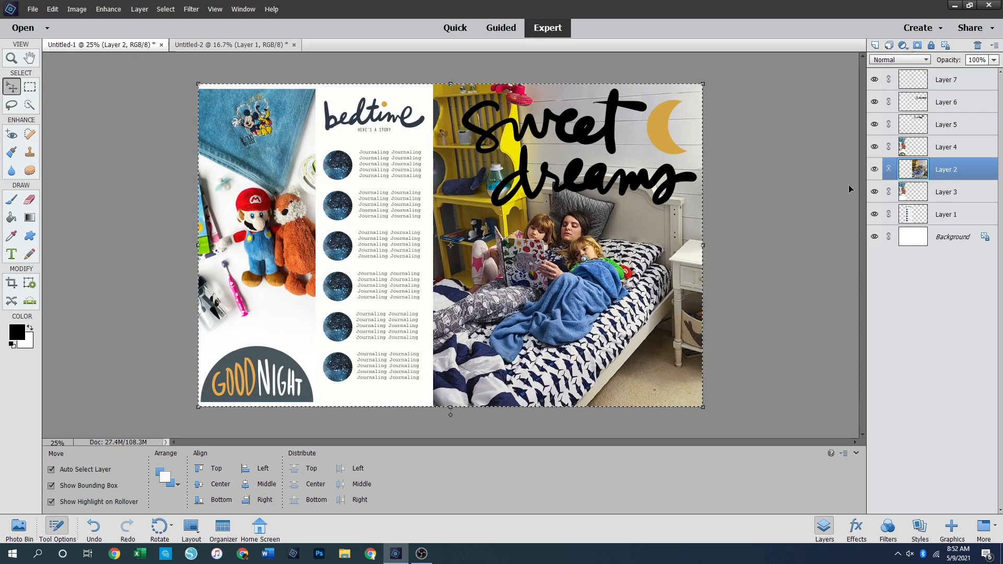
{"action": "left_click", "coordinate": [943, 198]}
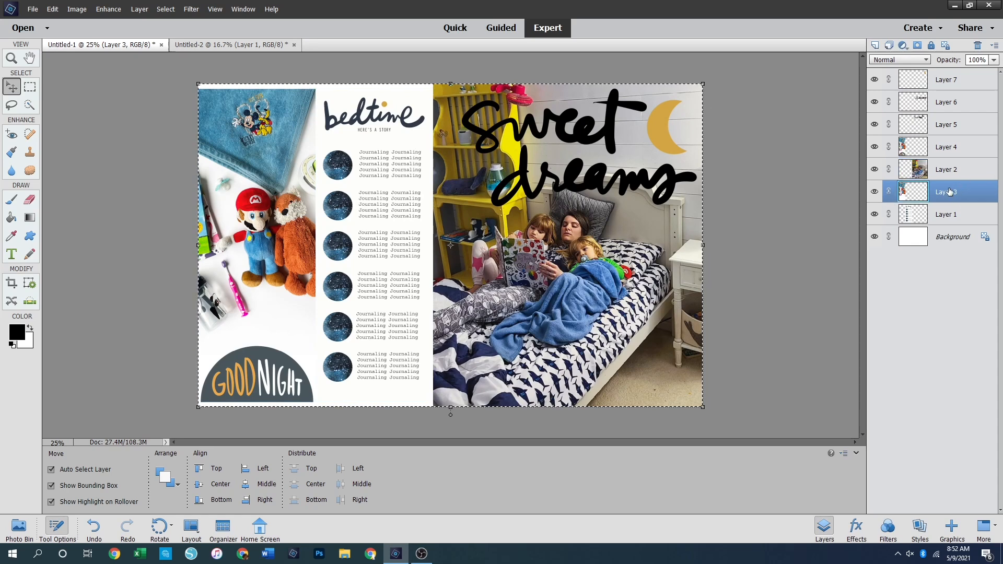
{"action": "left_click", "coordinate": [874, 148]}
{"action": "left_click", "coordinate": [873, 148]}
{"action": "key", "text": "ctrl"}
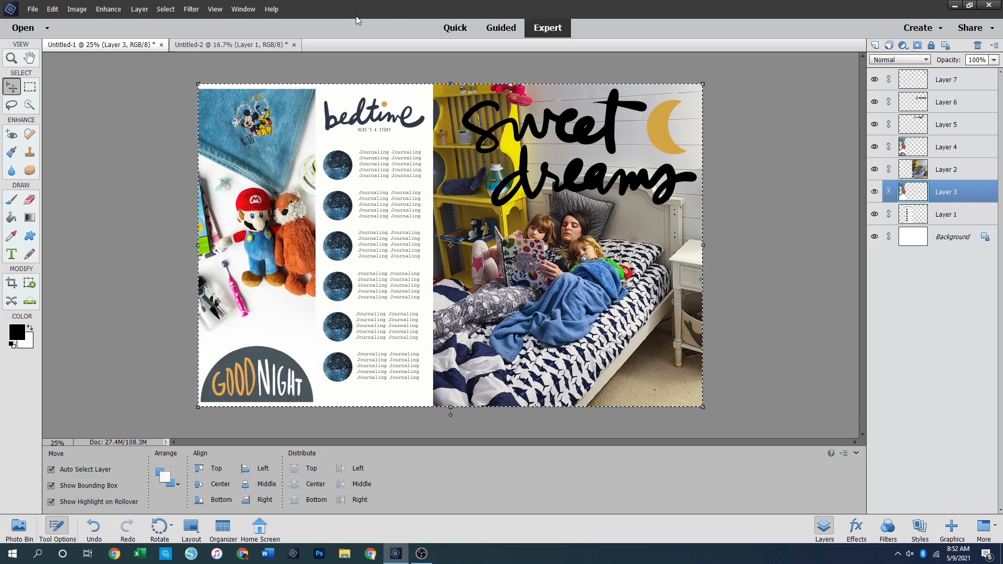
{"action": "left_click", "coordinate": [235, 45]}
{"action": "key", "text": "ctrl+v"}
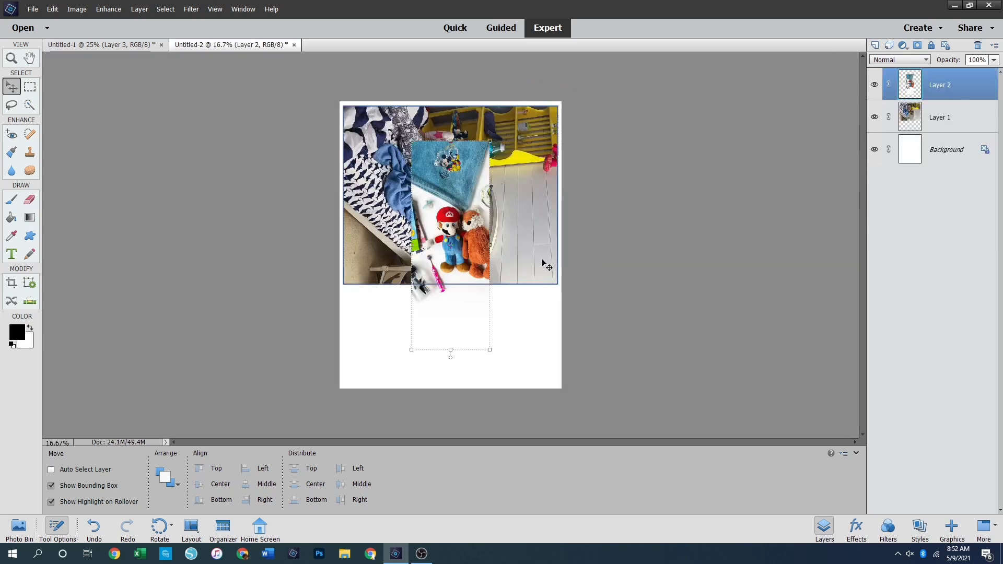
Rotate the toys photo 90 degrees, place it just below the bedroom photo with a small gap, and deselect it
{"action": "key", "text": "ctrl+t"}
{"action": "left_click", "coordinate": [296, 502]}
{"action": "type", "text": "9"}
{"action": "key", "text": "Return"}
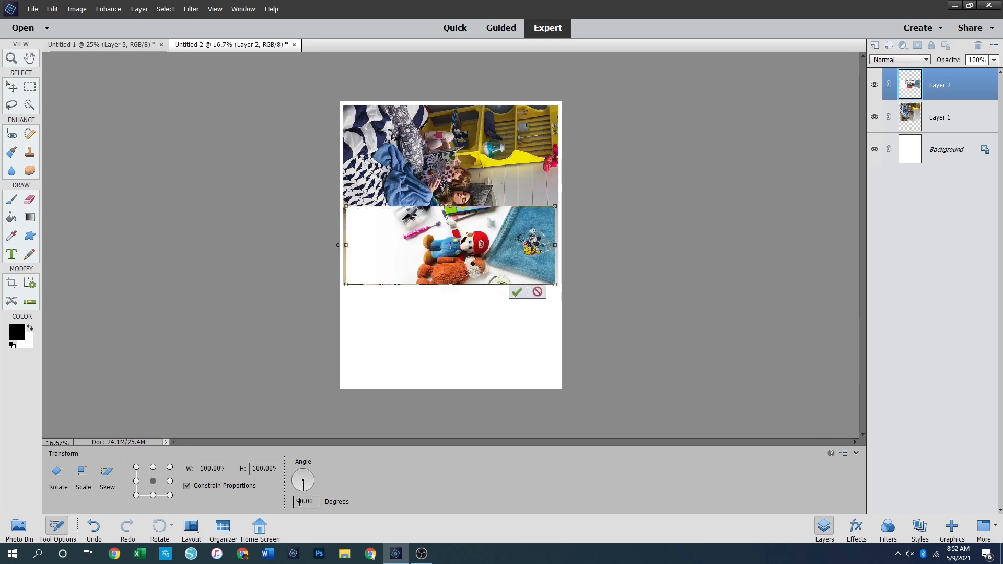
{"action": "left_click_drag", "start_coordinate": [508, 269], "coordinate": [510, 328]}
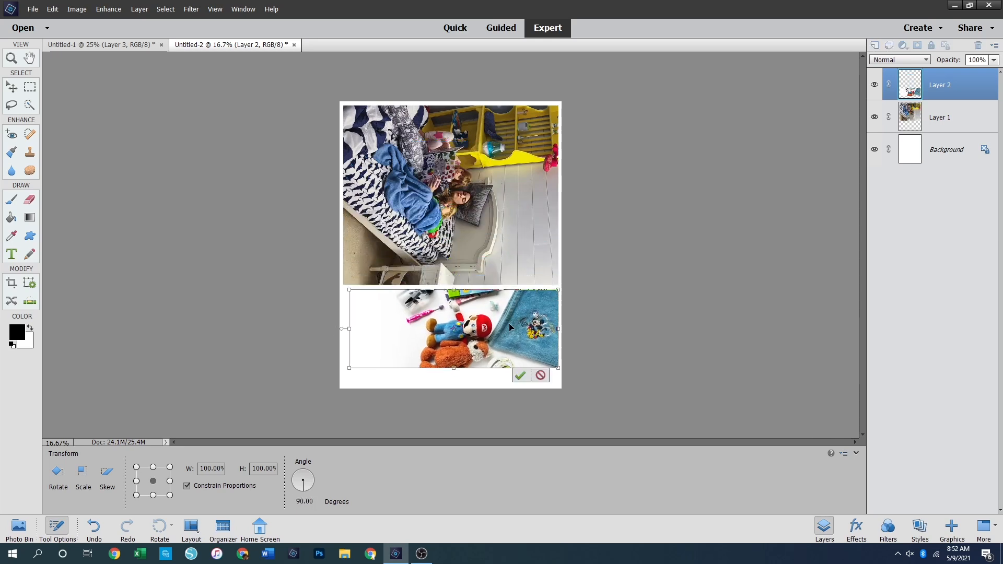
{"action": "key", "text": "Return"}
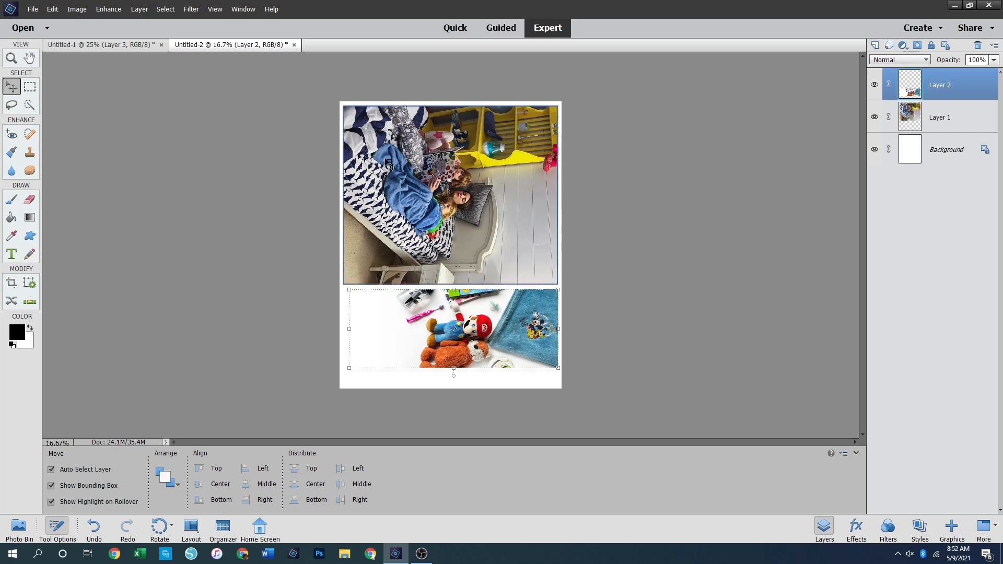
{"action": "left_click", "coordinate": [576, 165]}
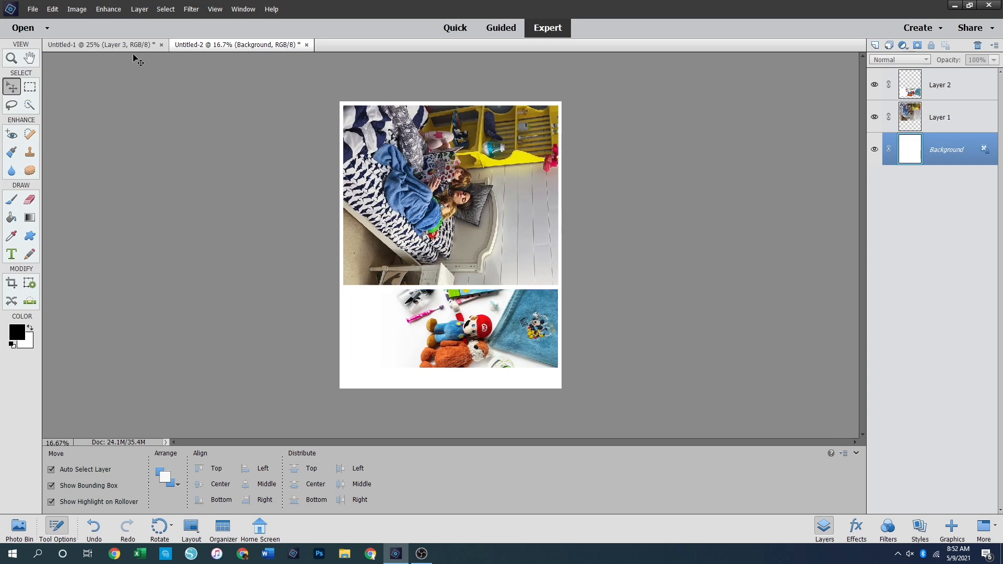
Create a second blank white document, 8.5 inches wide by 11 inches high at 300 pixels/inch
{"action": "key", "text": "ctrl+n"}
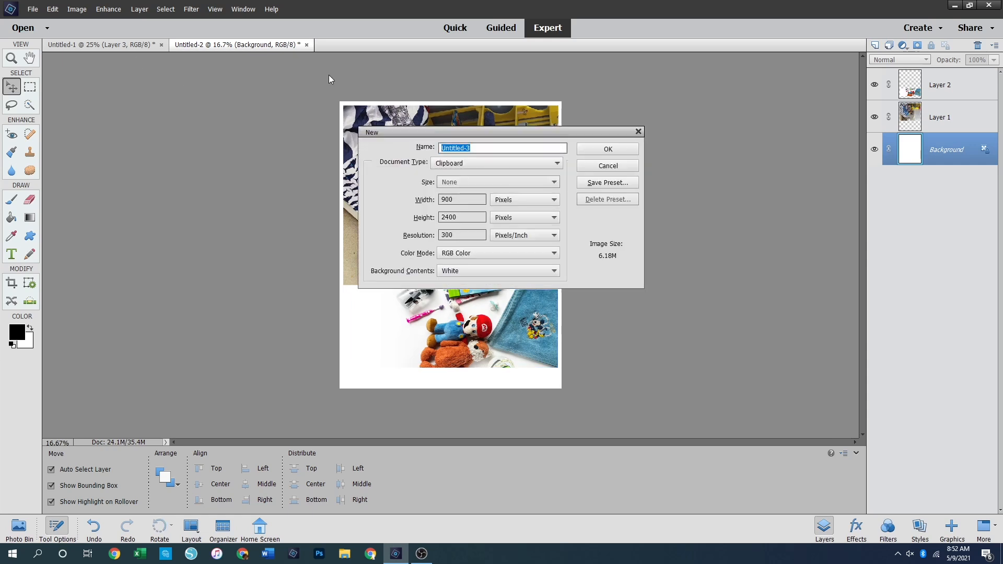
{"action": "left_click", "coordinate": [525, 199]}
{"action": "left_click", "coordinate": [495, 219]}
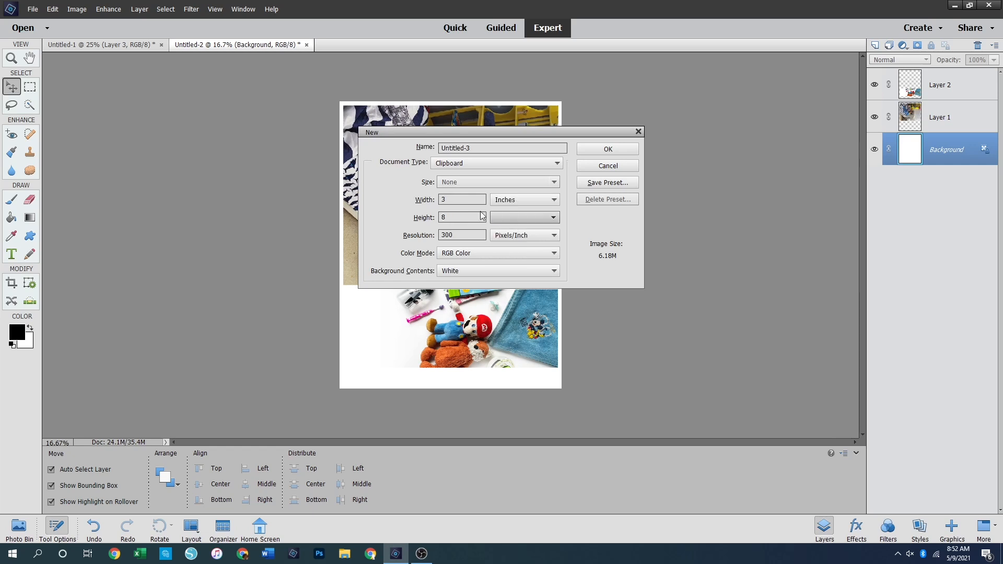
{"action": "left_click", "coordinate": [453, 200]}
{"action": "type", "text": "8.5"}
{"action": "key", "text": "Tab"}
{"action": "type", "text": "11"}
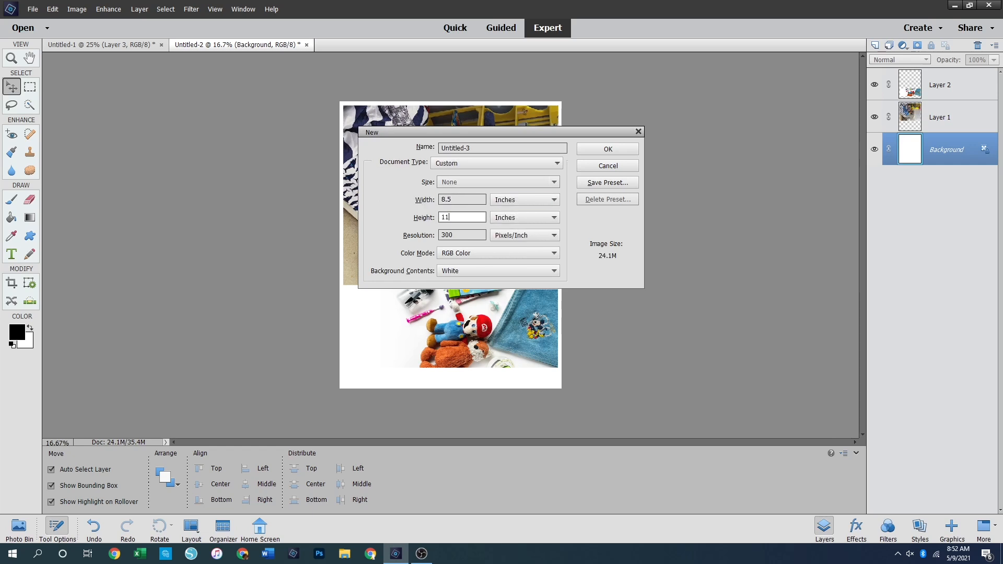
{"action": "key", "text": "Return"}
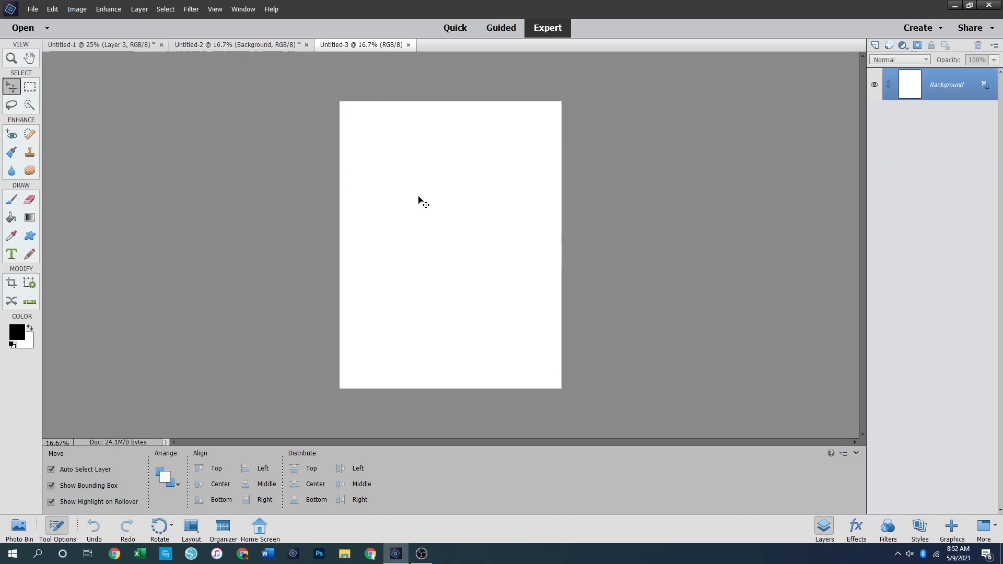
Copy the gold moon on Layer 7 of the layout into the second blank page, near its upper-left corner
{"action": "left_click", "coordinate": [94, 45]}
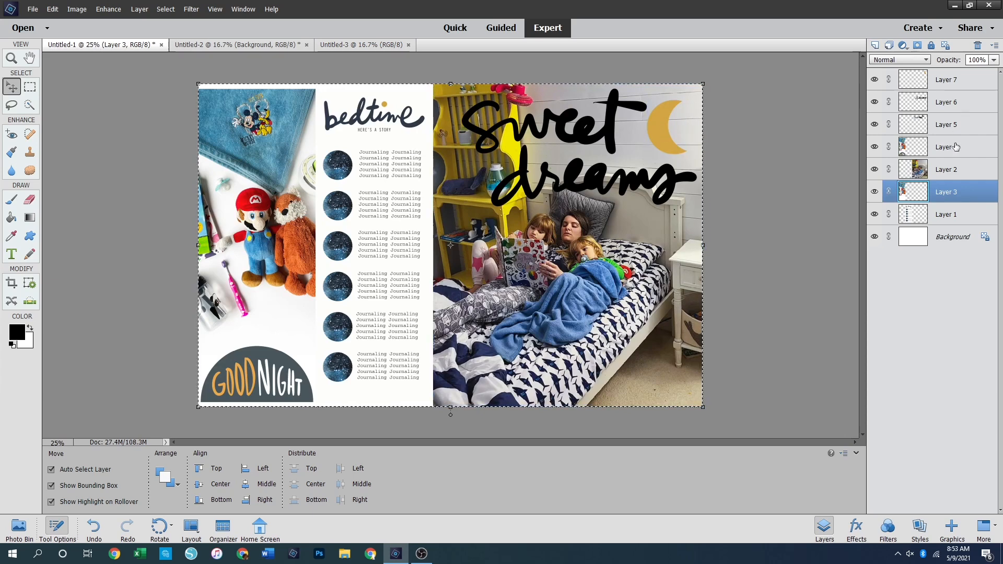
{"action": "left_click", "coordinate": [949, 80]}
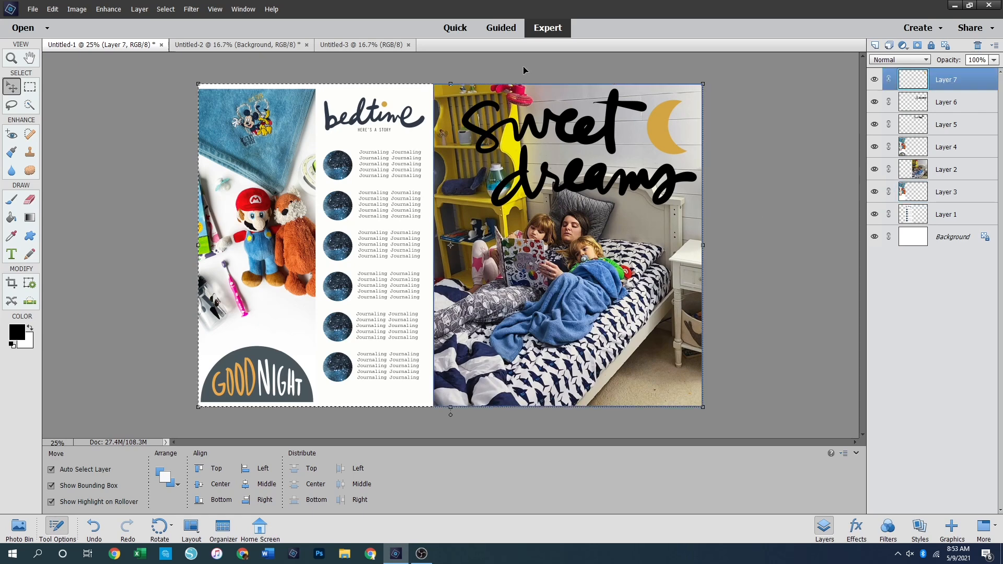
{"action": "left_click", "coordinate": [350, 45]}
{"action": "left_click_drag", "start_coordinate": [350, 45], "coordinate": [367, 145]}
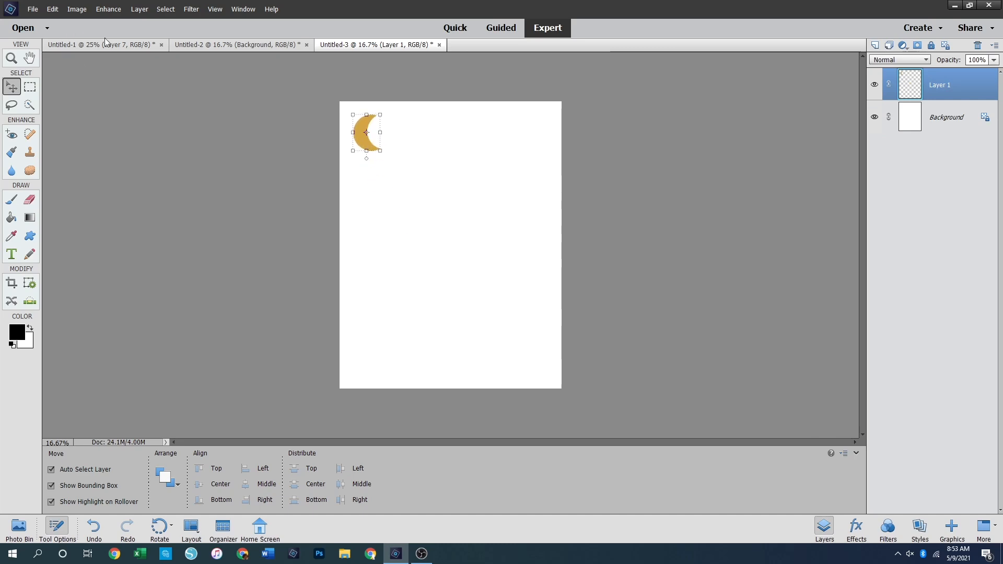
{"action": "left_click", "coordinate": [130, 45]}
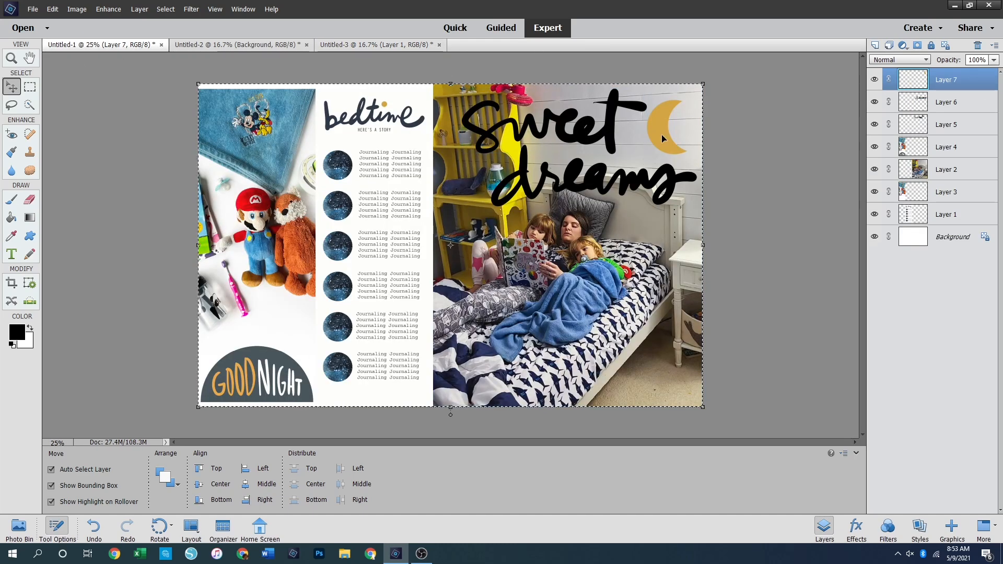
{"action": "left_click", "coordinate": [376, 45]}
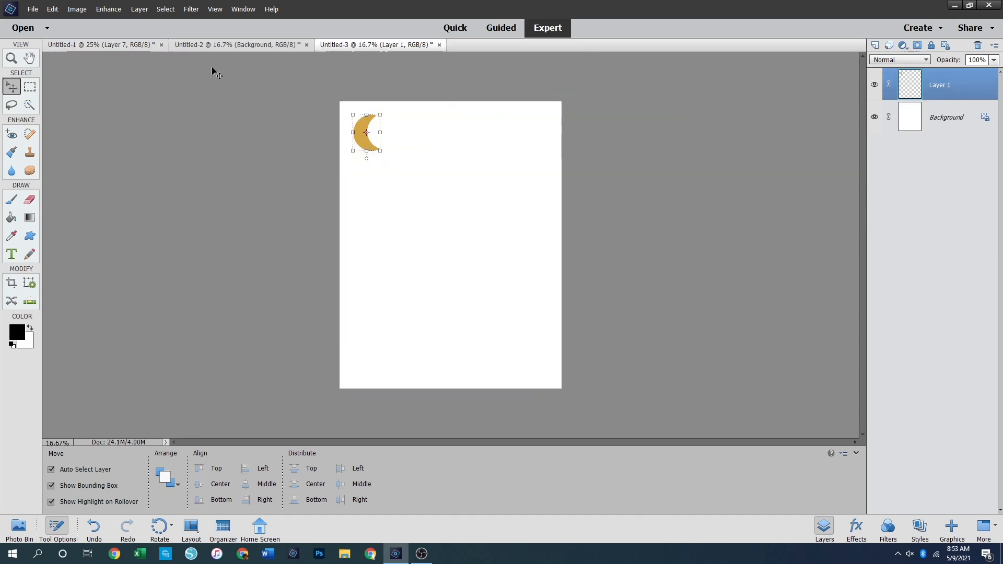
Save the finished layout as a layered PSD in the child's folder, named with the child's first name plus "- Stuff of Bedtime Spread"
{"action": "left_click", "coordinate": [121, 45]}
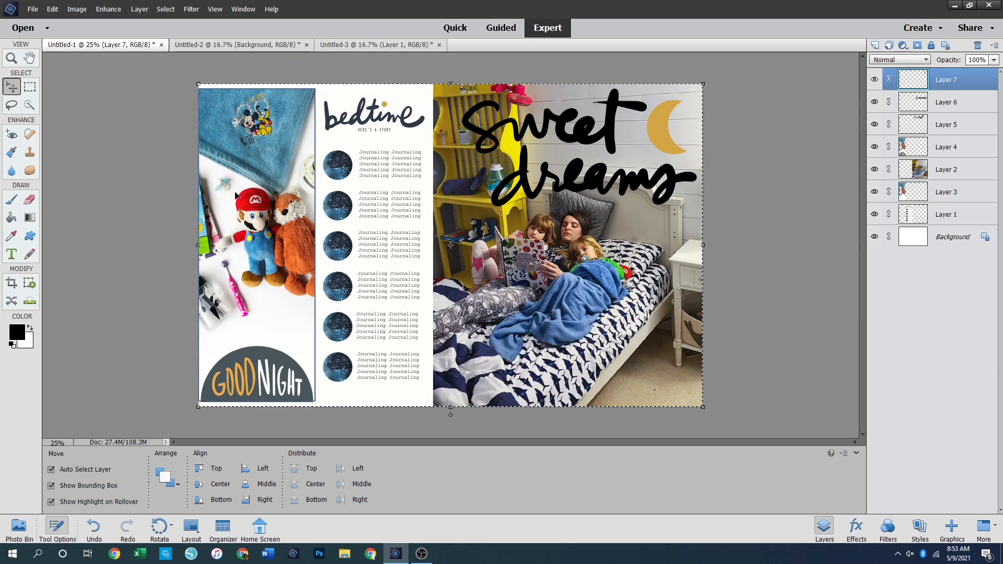
{"action": "key", "text": "ctrl+s"}
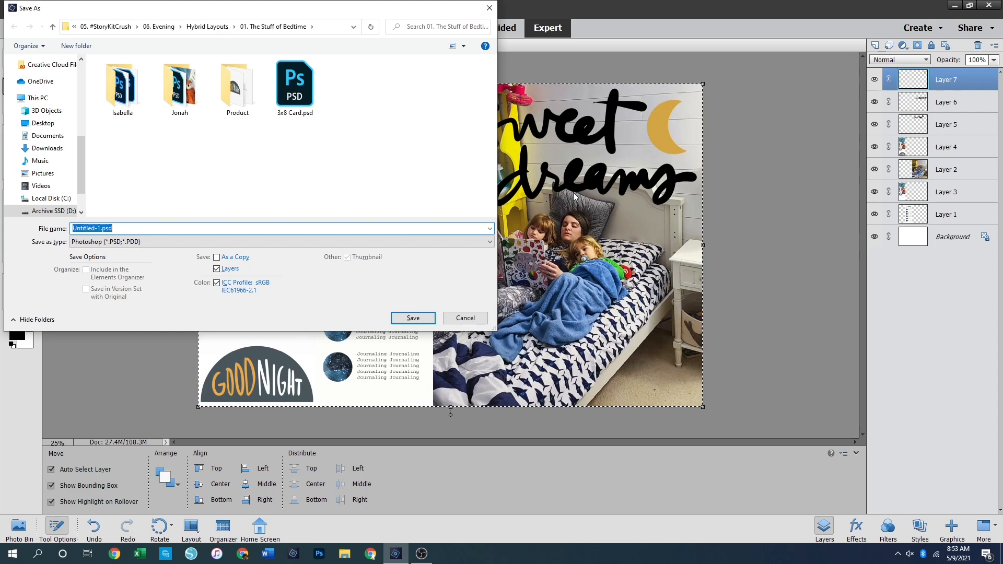
{"action": "double_click", "coordinate": [180, 86]}
{"action": "left_click", "coordinate": [152, 225]}
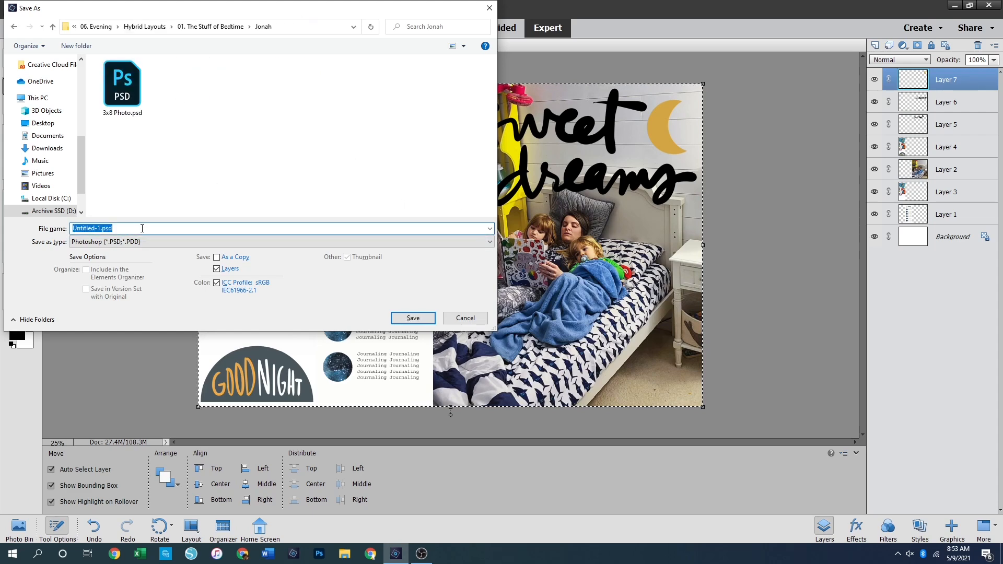
{"action": "type", "text": "Jonah - Stuff of Bedtime Spread"}
{"action": "key", "text": "Return"}
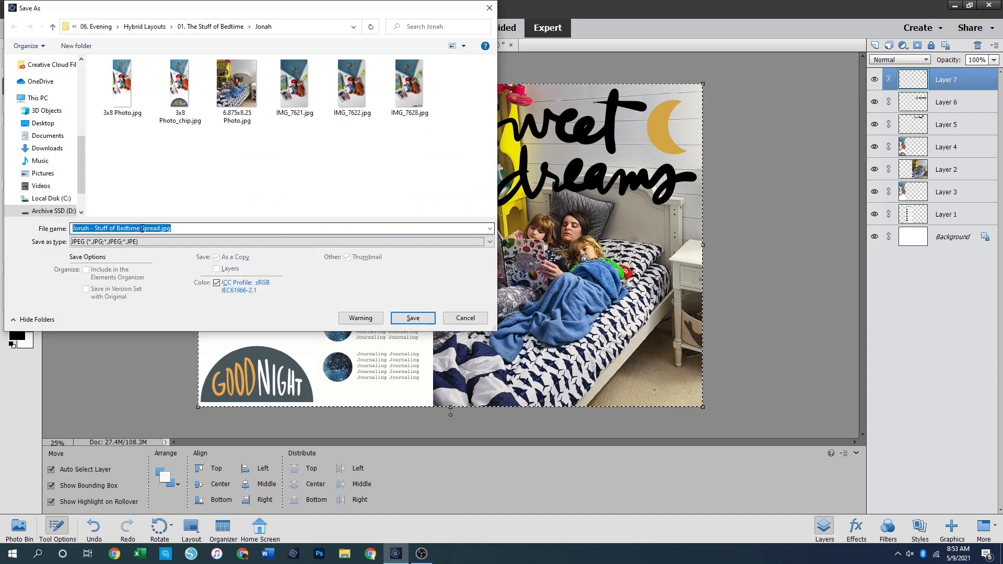
Save a JPEG copy of the layout under the same name in the same folder, and close the layout
{"action": "key", "text": "Return"}
{"action": "key", "text": "Return"}
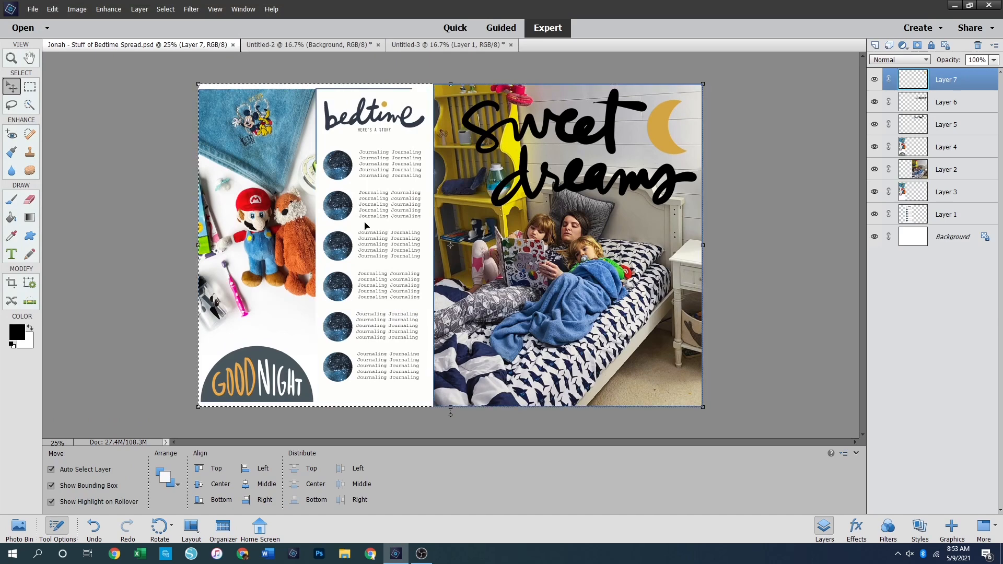
{"action": "left_click", "coordinate": [232, 45]}
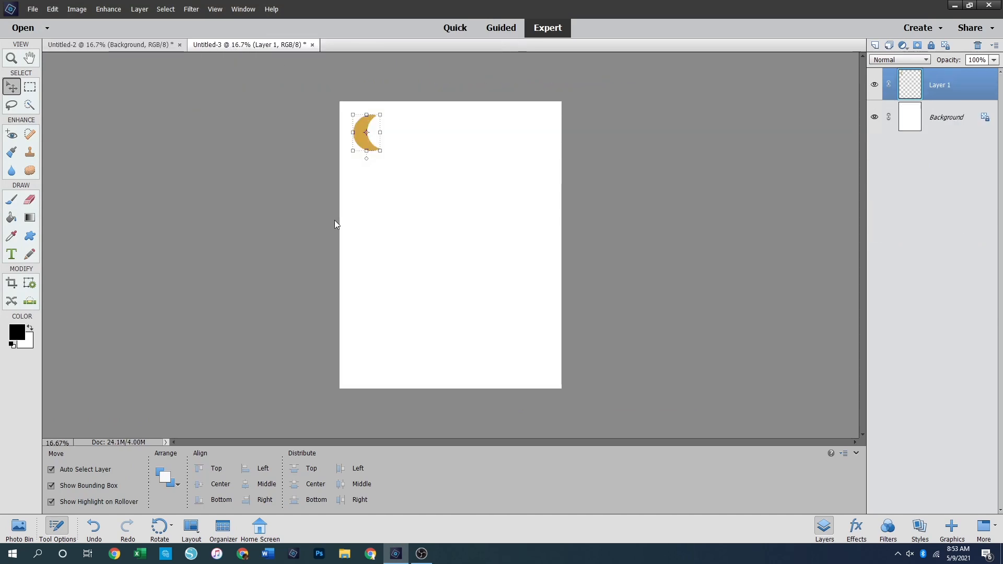
Open 3x8 Card.psd from the "01. The Stuff of Bedtime" folder
{"action": "key", "text": "ctrl+o"}
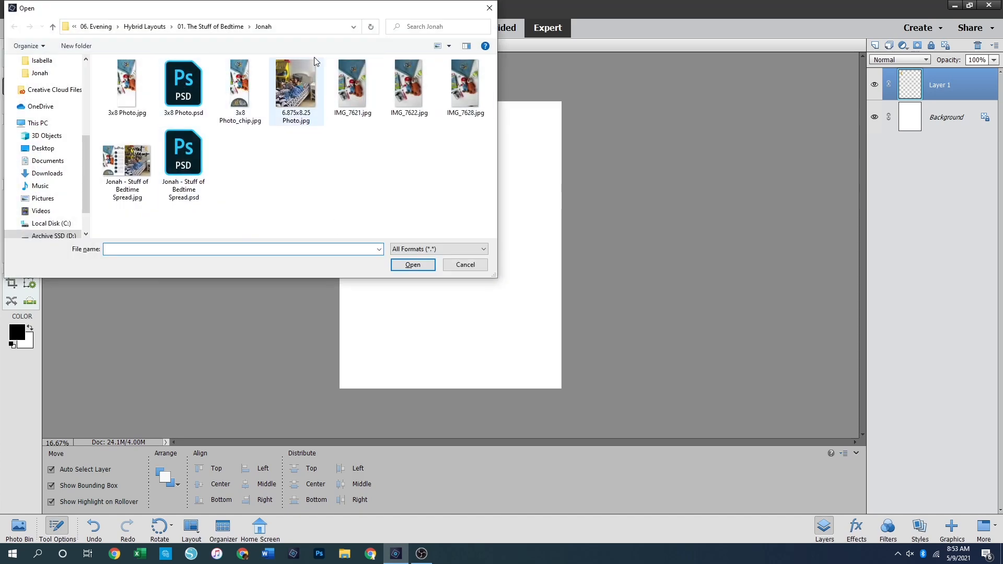
{"action": "left_click", "coordinate": [208, 26]}
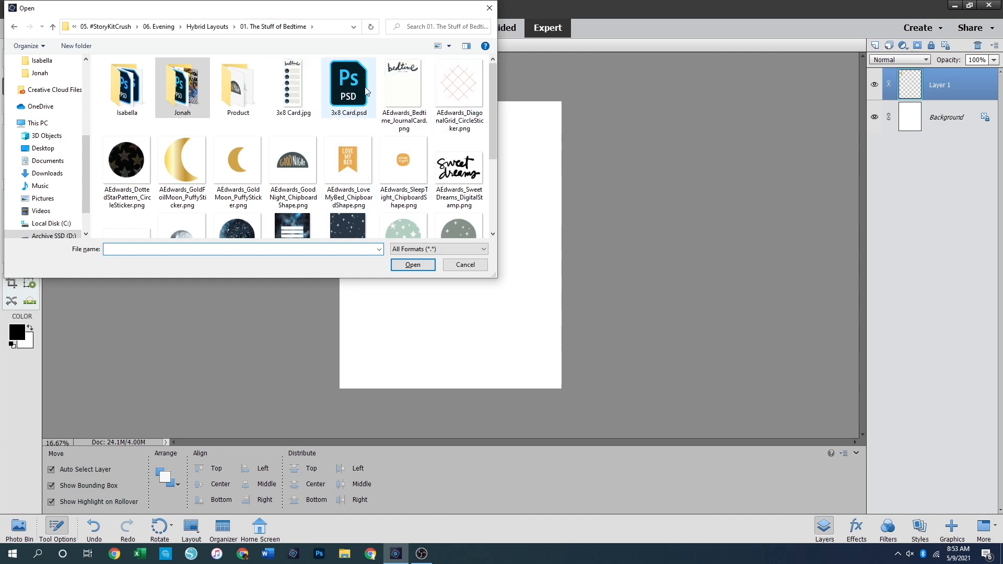
{"action": "left_click", "coordinate": [351, 94]}
{"action": "scroll", "coordinate": [374, 198], "scroll_direction": "down", "scroll_amount": 3}
{"action": "scroll", "coordinate": [374, 199], "scroll_direction": "up", "scroll_amount": 3}
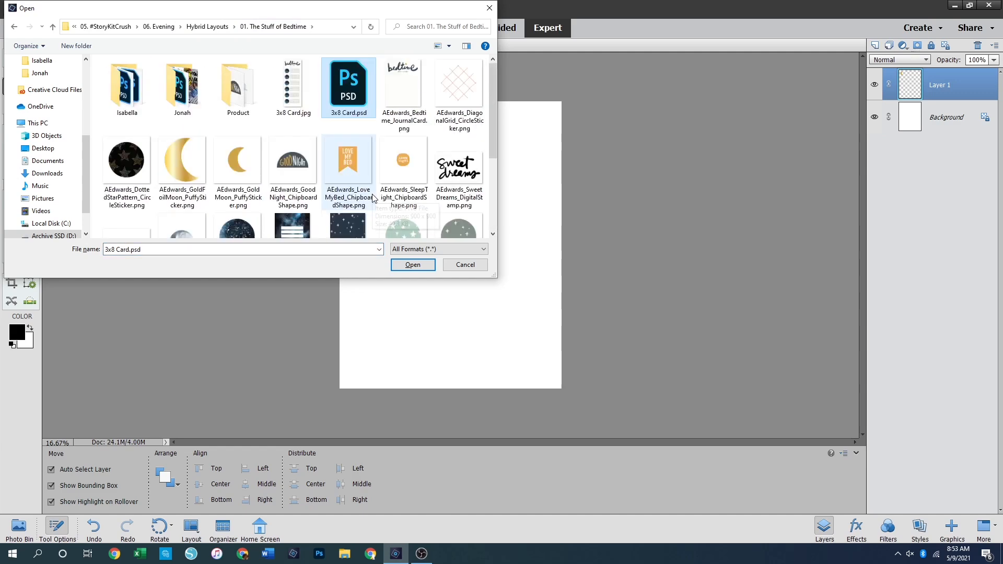
{"action": "double_click", "coordinate": [358, 85]}
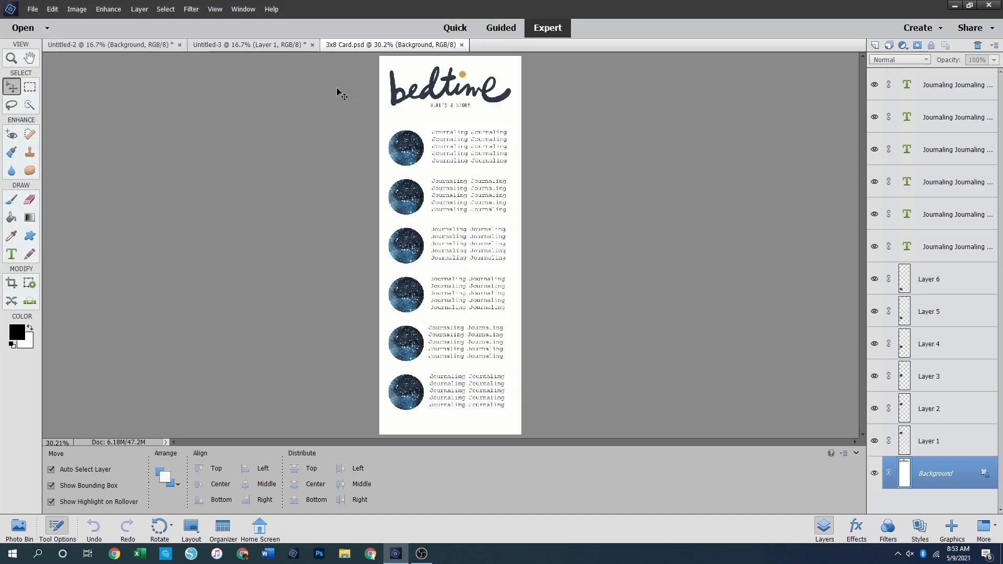
Try to copy the six starry circles from the 3x8 card into the gold moon page, and delete the pasted layer
{"action": "left_click_drag", "start_coordinate": [373, 133], "coordinate": [416, 411]}
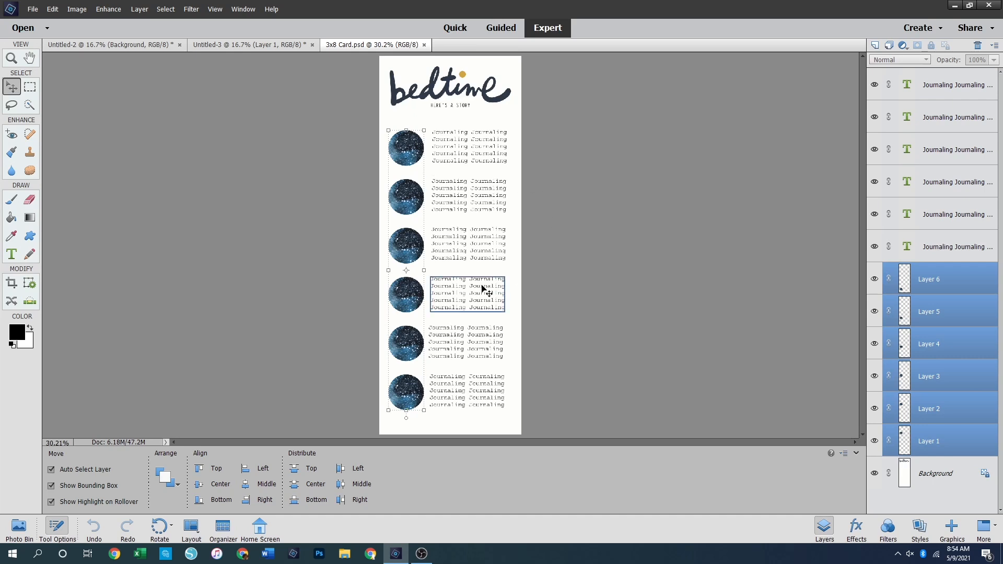
{"action": "left_click_drag", "start_coordinate": [406, 306], "coordinate": [447, 241]}
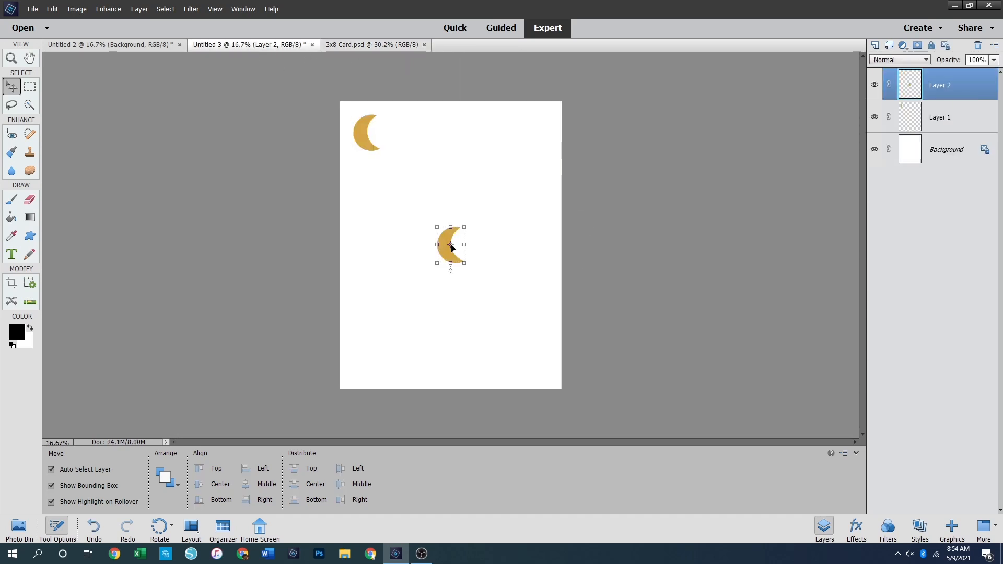
{"action": "key", "text": "Delete"}
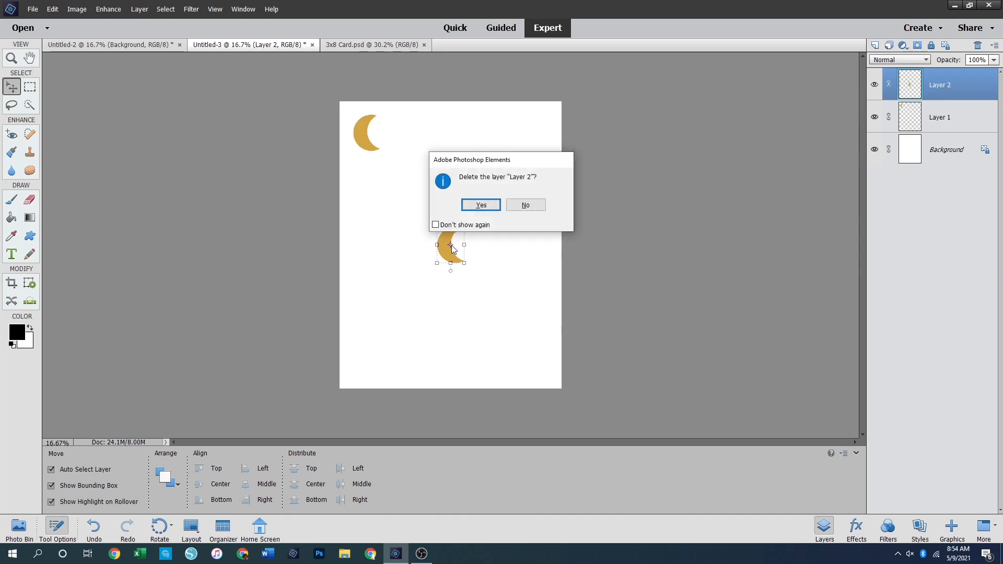
{"action": "key", "text": "Return"}
Retry copying the still-selected circle layers from the card to the moon page, and delete the new layer
{"action": "left_click", "coordinate": [374, 46]}
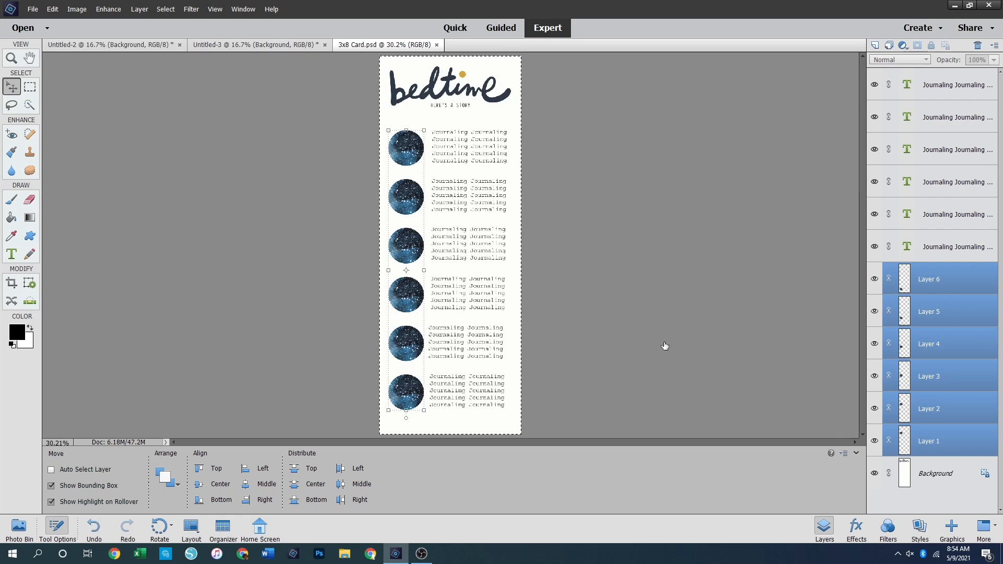
{"action": "key", "text": "ctrl"}
{"action": "left_click", "coordinate": [231, 47]}
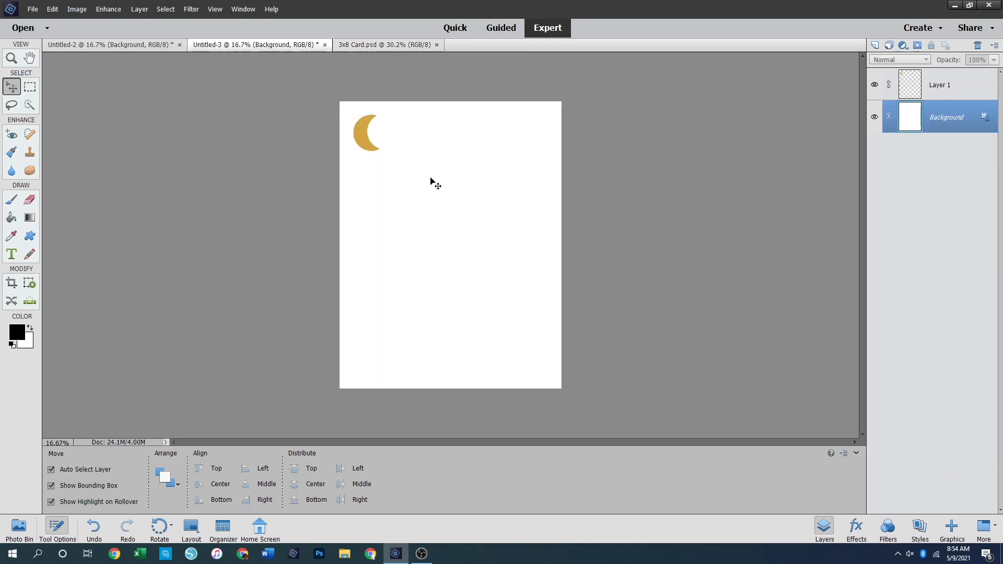
{"action": "key", "text": "ctrl+v"}
{"action": "key", "text": "Delete"}
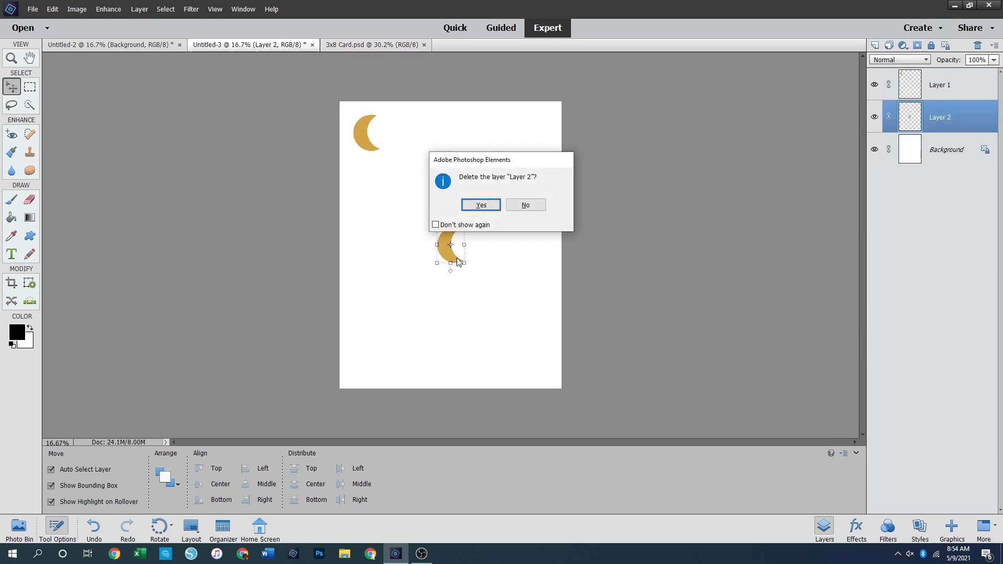
{"action": "key", "text": "Return"}
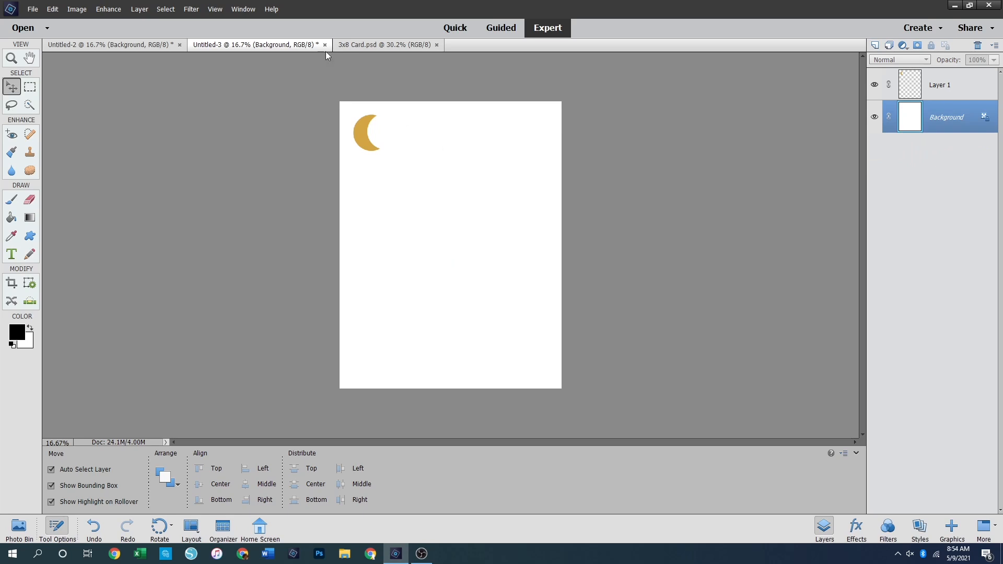
Select the card's whole canvas and Layers 1 to 6, try pasting them into the moon page, and delete the pasted layer
{"action": "left_click", "coordinate": [372, 44]}
{"action": "left_click", "coordinate": [645, 223]}
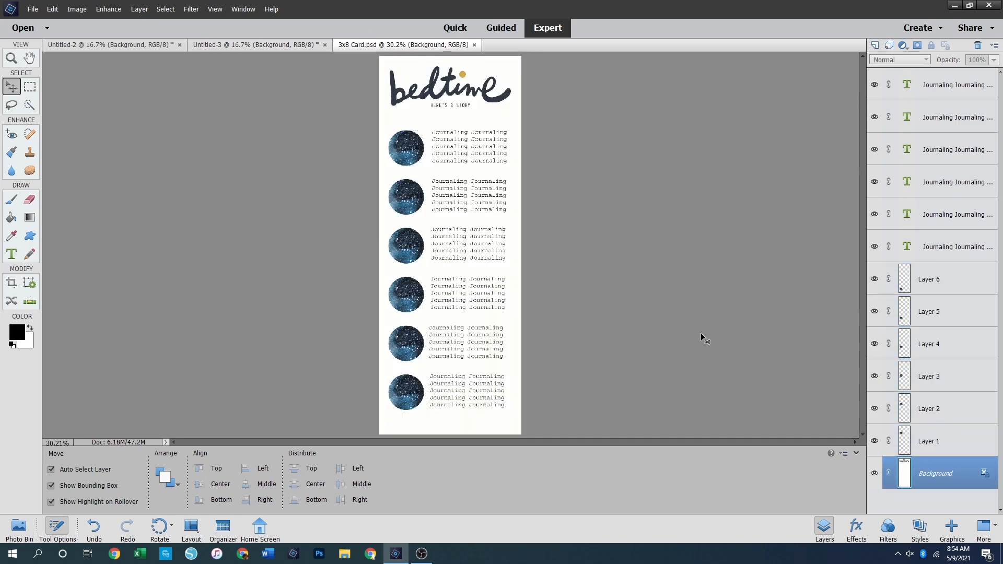
{"action": "key", "text": "ctrl+a"}
{"action": "left_click", "coordinate": [937, 442]}
{"action": "left_click", "coordinate": [942, 286], "text": "shift"}
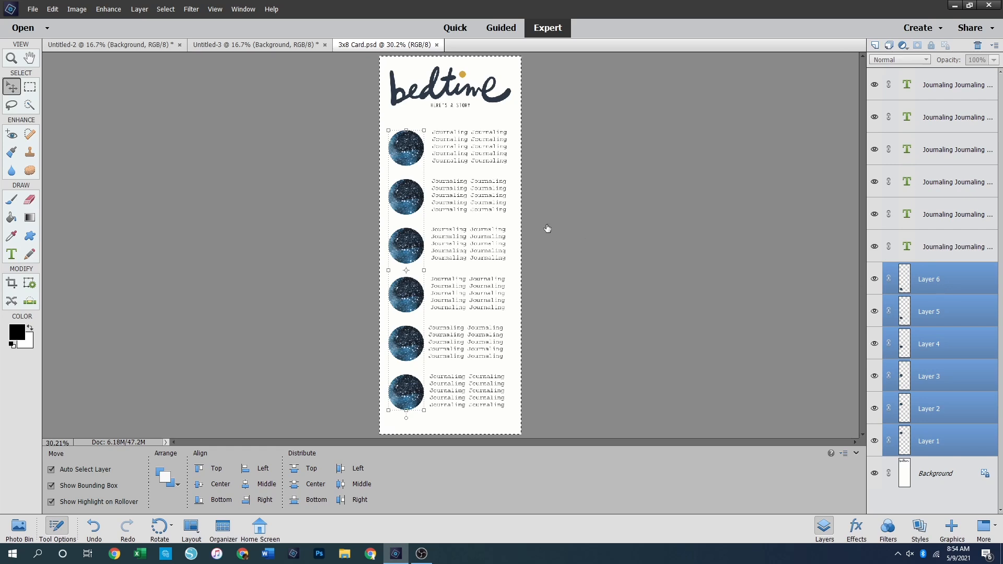
{"action": "left_click", "coordinate": [299, 44]}
{"action": "left_click_drag", "start_coordinate": [519, 302], "coordinate": [469, 277]}
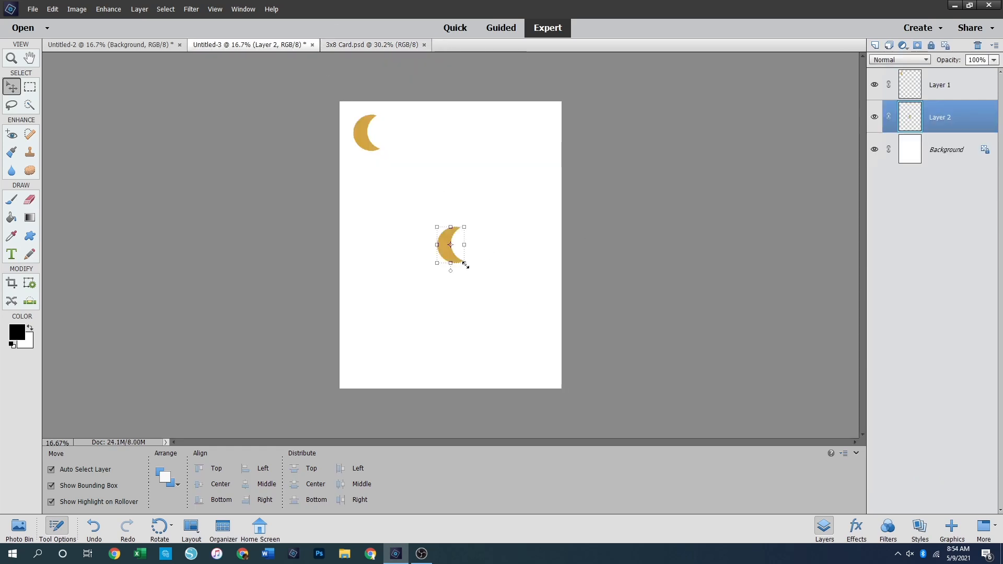
{"action": "key", "text": "Delete"}
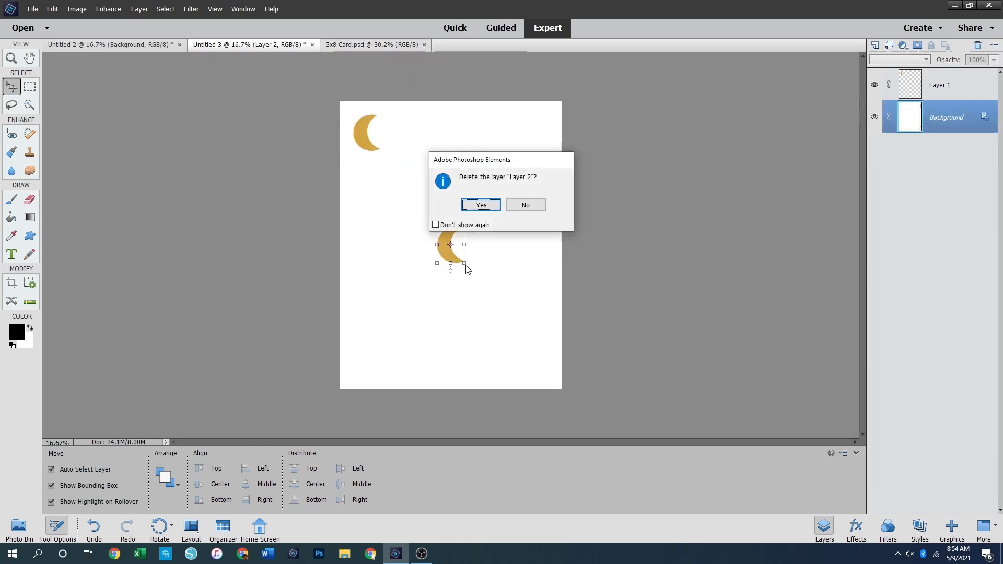
{"action": "key", "text": "Return"}
Copy only the circle on Layer 1 of the card into the moon page, and delete it again
{"action": "left_click", "coordinate": [390, 44]}
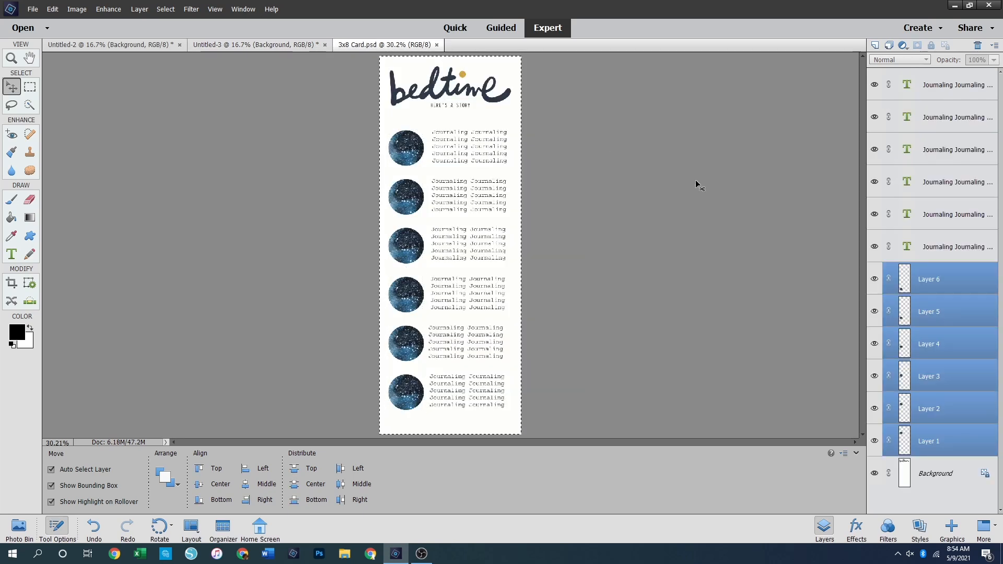
{"action": "left_click", "coordinate": [695, 180]}
{"action": "left_click", "coordinate": [932, 443]}
{"action": "left_click_drag", "start_coordinate": [933, 446], "coordinate": [446, 291]}
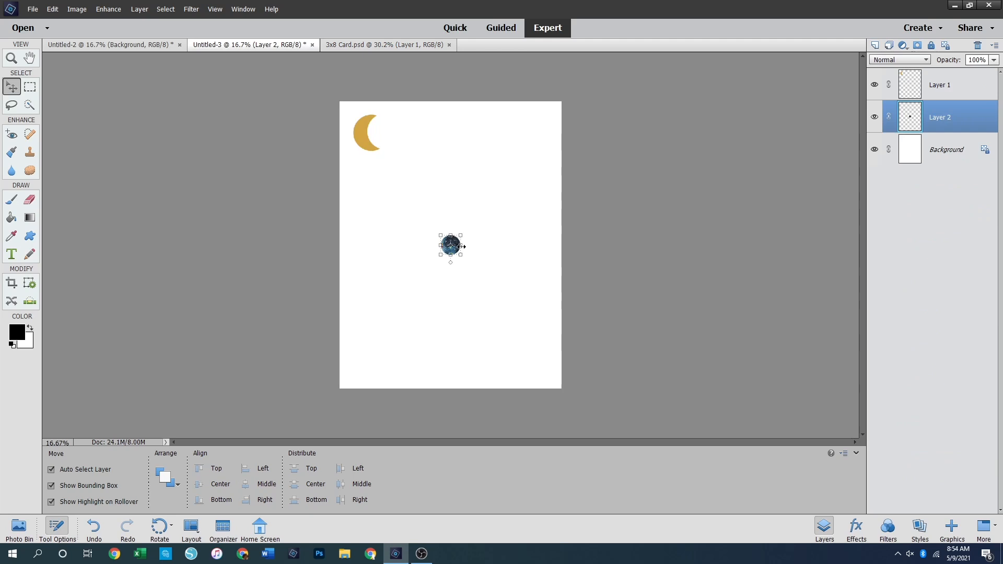
{"action": "key", "text": "Delete"}
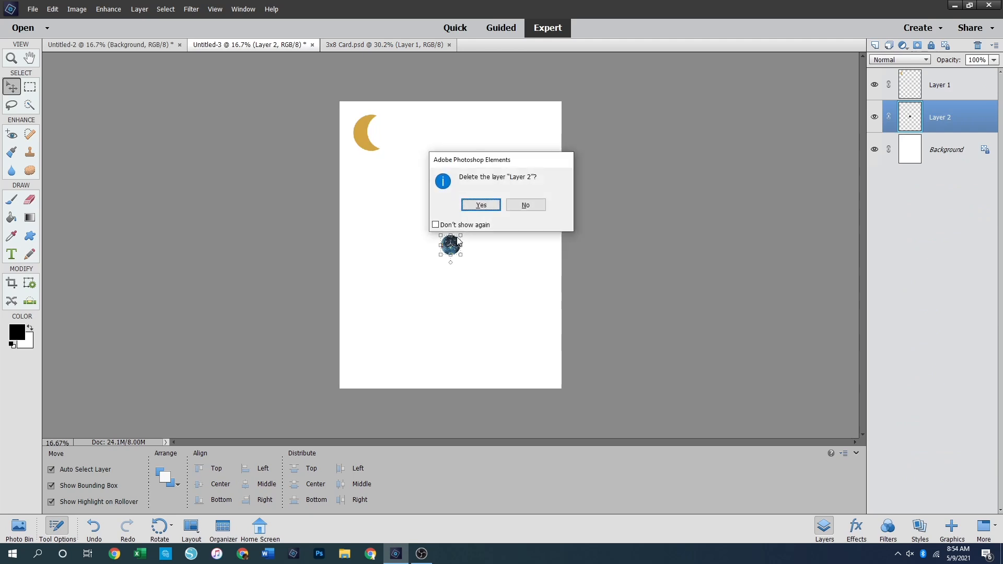
{"action": "key", "text": "Return"}
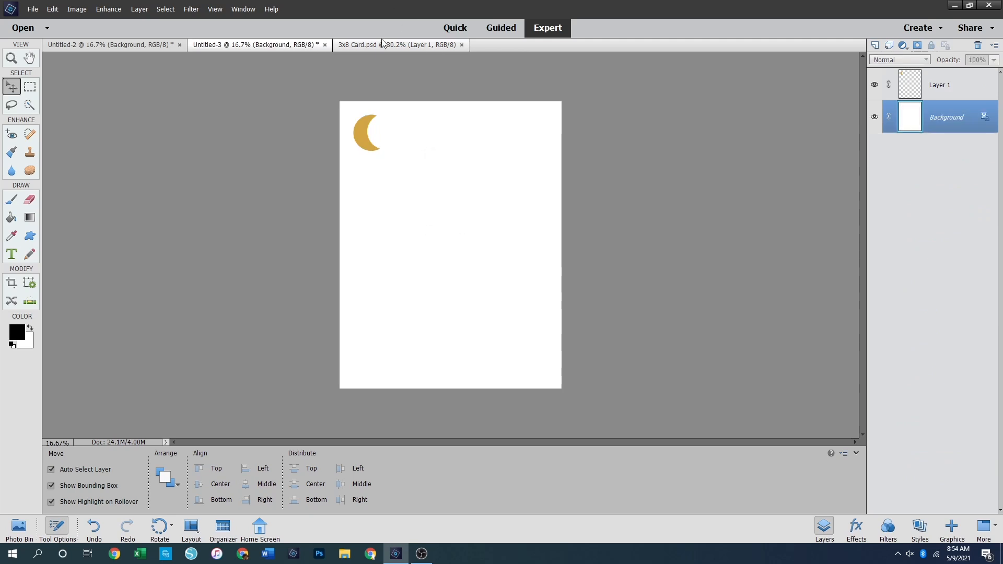
Merge Layers 1 to 6 of the card into one layer and copy the merged circles into the moon page, in a column below the moon
{"action": "left_click", "coordinate": [343, 46]}
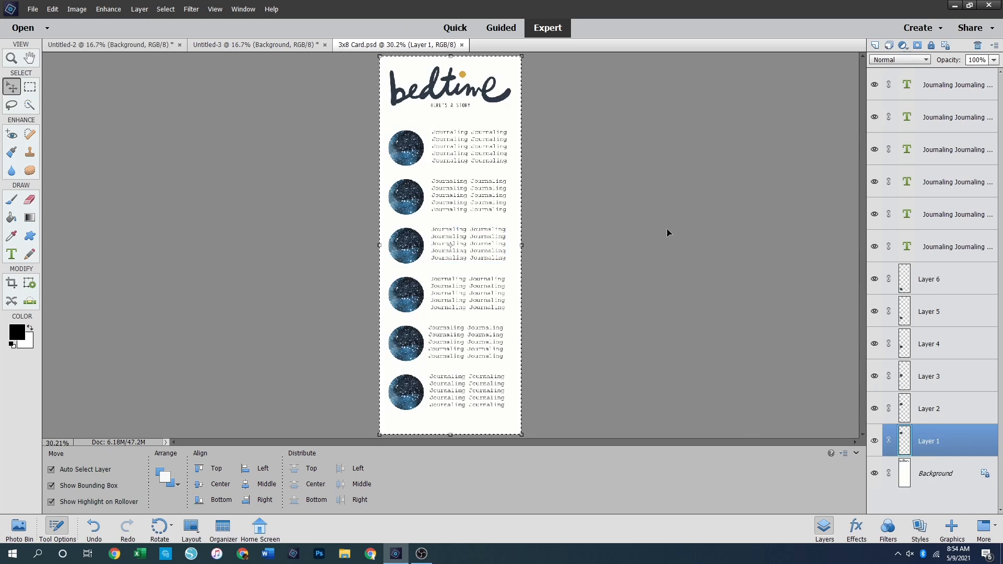
{"action": "left_click", "coordinate": [944, 473]}
{"action": "left_click", "coordinate": [949, 438]}
{"action": "left_click", "coordinate": [949, 279], "text": "shift"}
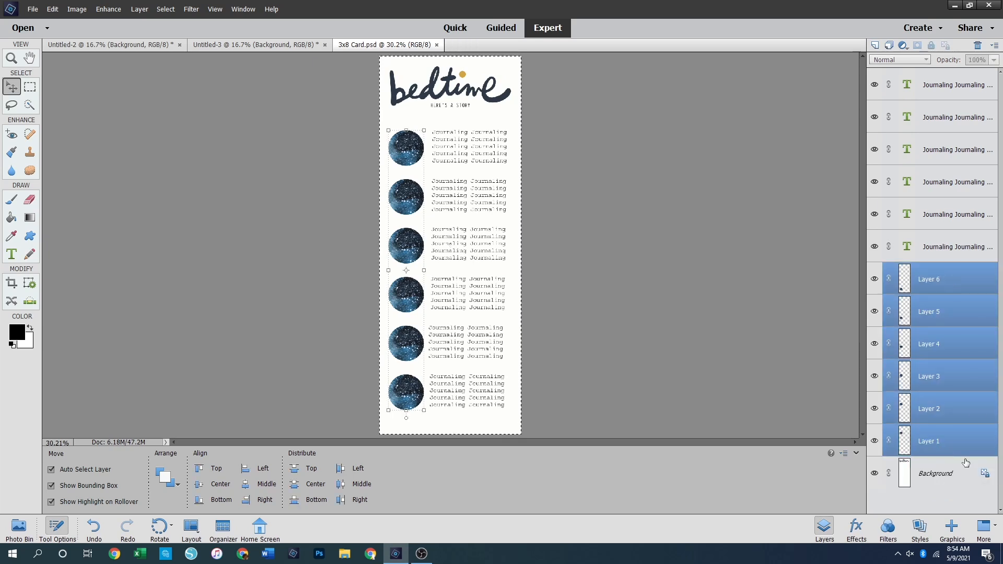
{"action": "right_click", "coordinate": [961, 371]}
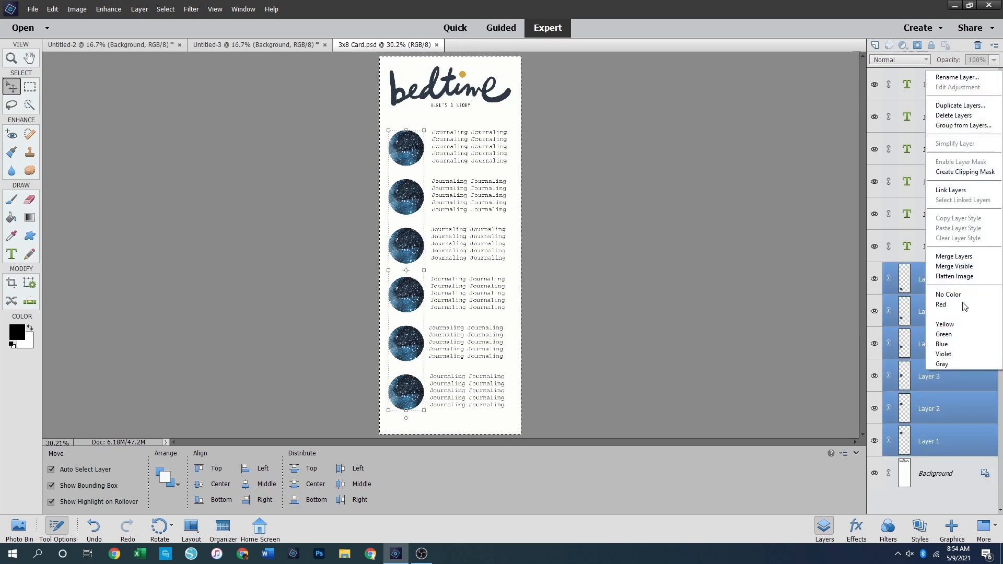
{"action": "left_click", "coordinate": [953, 257]}
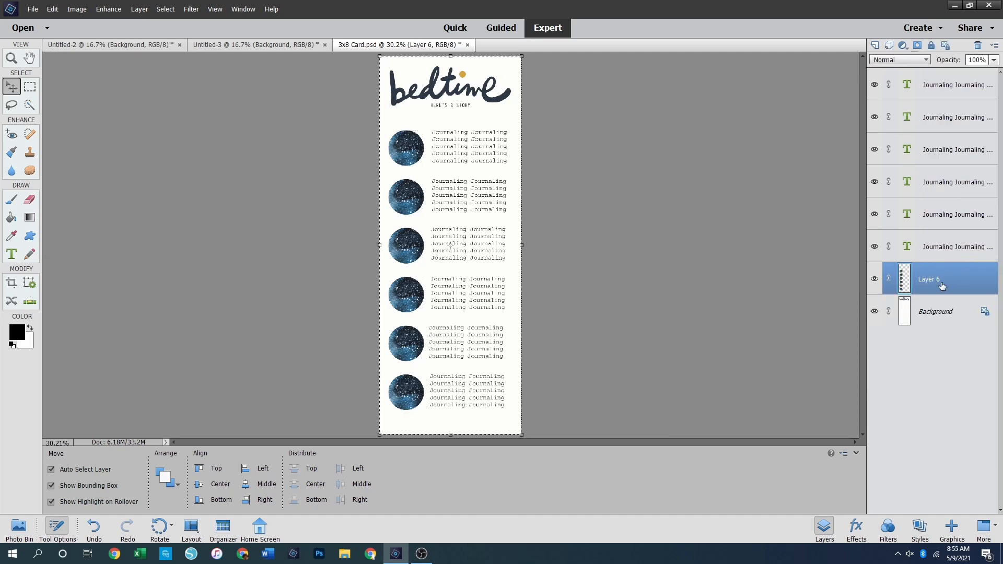
{"action": "left_click", "coordinate": [236, 46]}
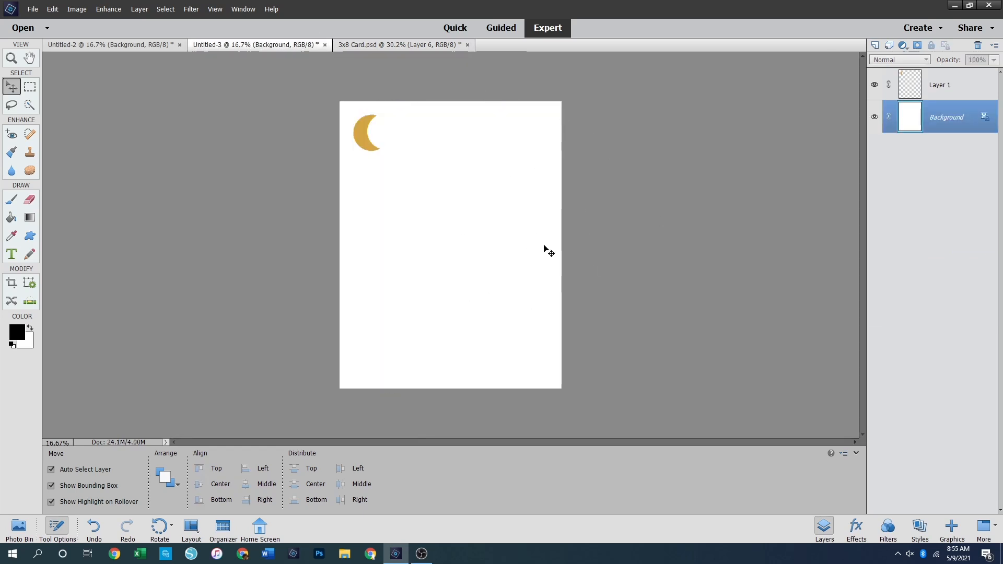
{"action": "key", "text": "ctrl+v"}
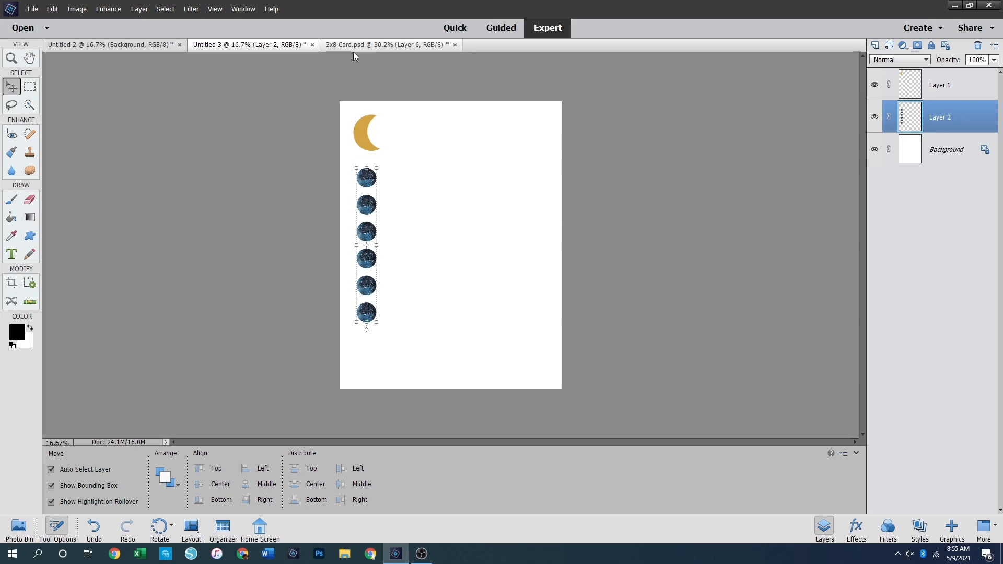
Hide the card's merged circle layer and save the card as a maximum-quality JPEG named 3x8 Card with Journaling
{"action": "left_click", "coordinate": [379, 44]}
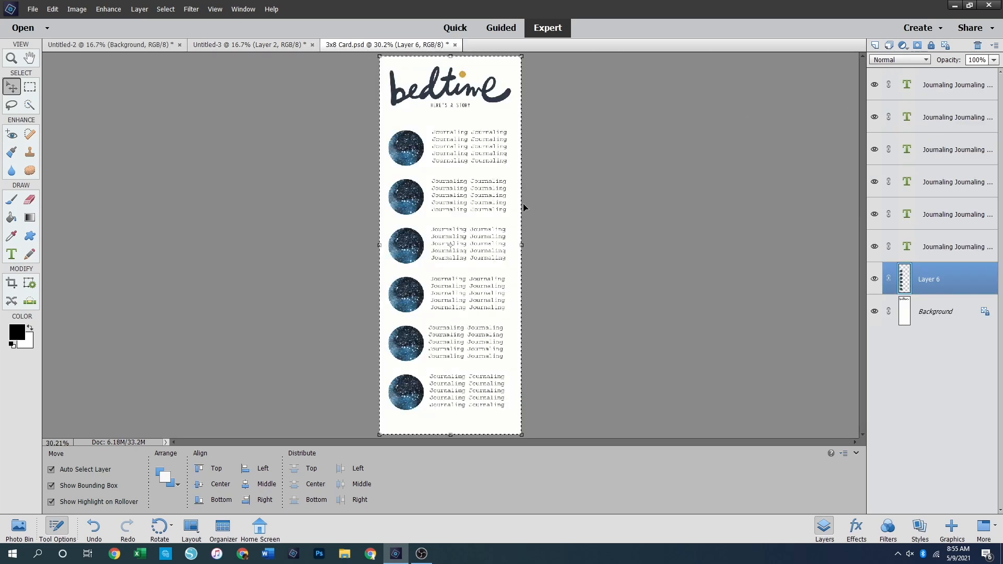
{"action": "left_click", "coordinate": [875, 281]}
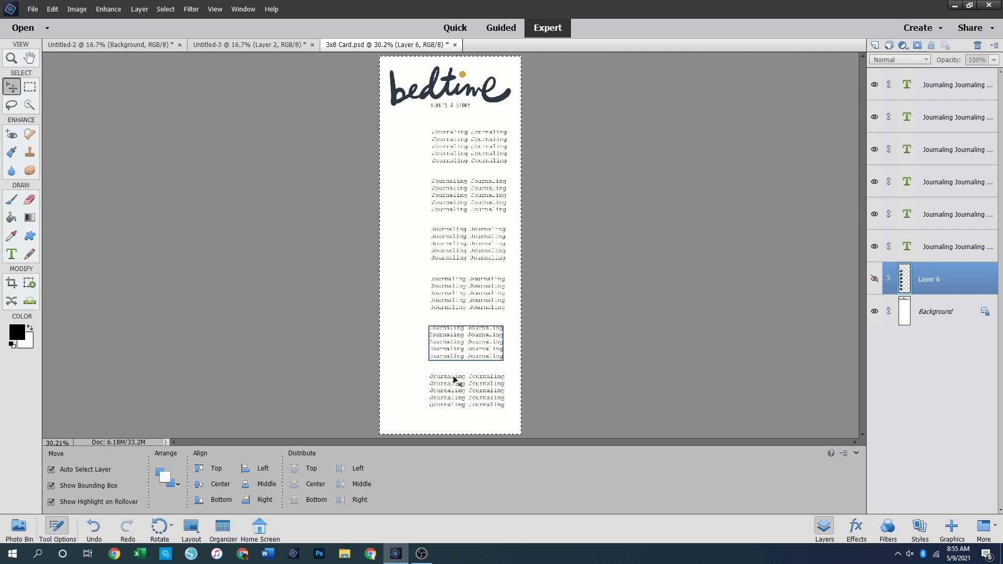
{"action": "key", "text": "ctrl"}
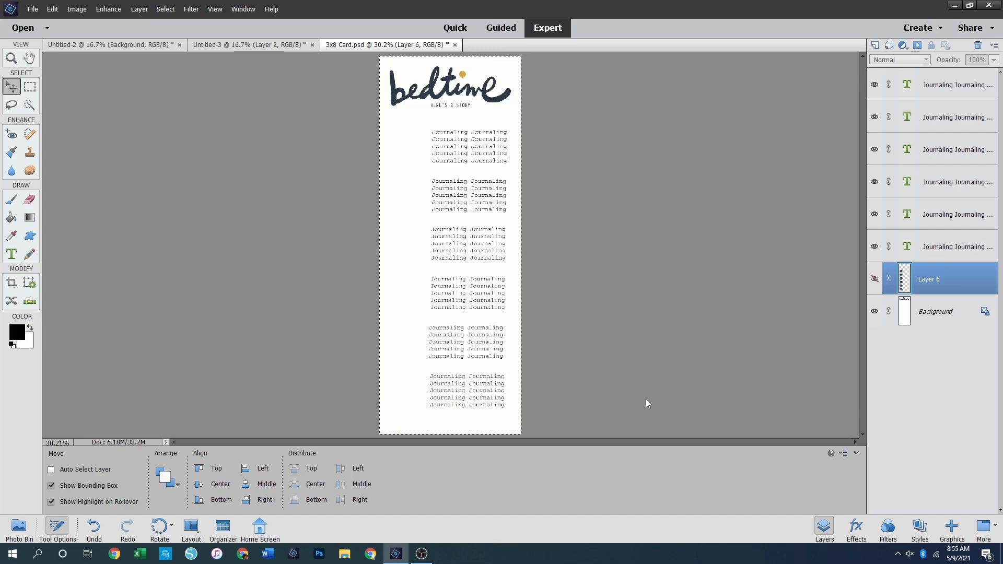
{"action": "key", "text": "ctrl+shift+s"}
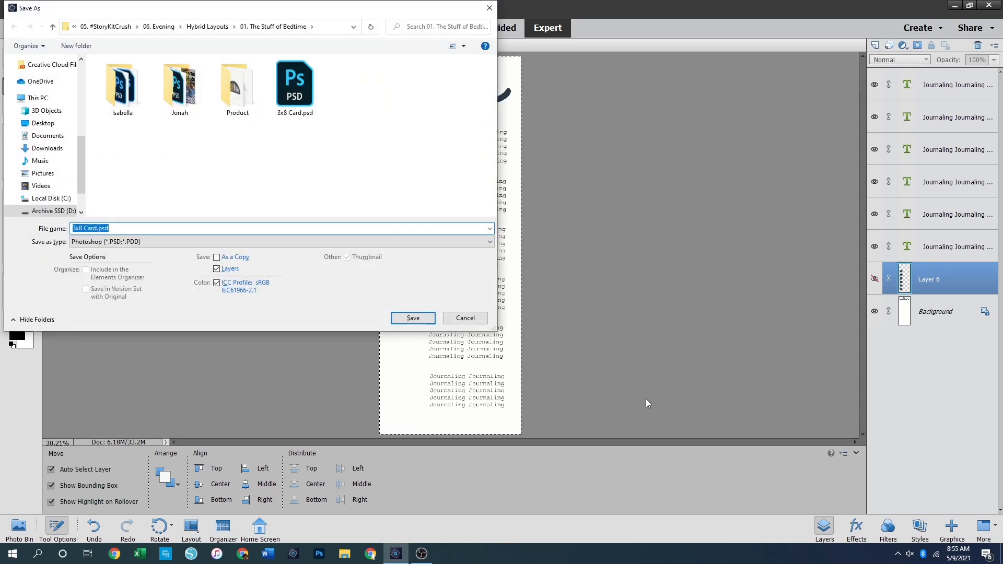
{"action": "type", "text": "3x8 Card with Journaling"}
{"action": "key", "text": "Tab"}
{"action": "key", "text": "j"}
{"action": "key", "text": "Return"}
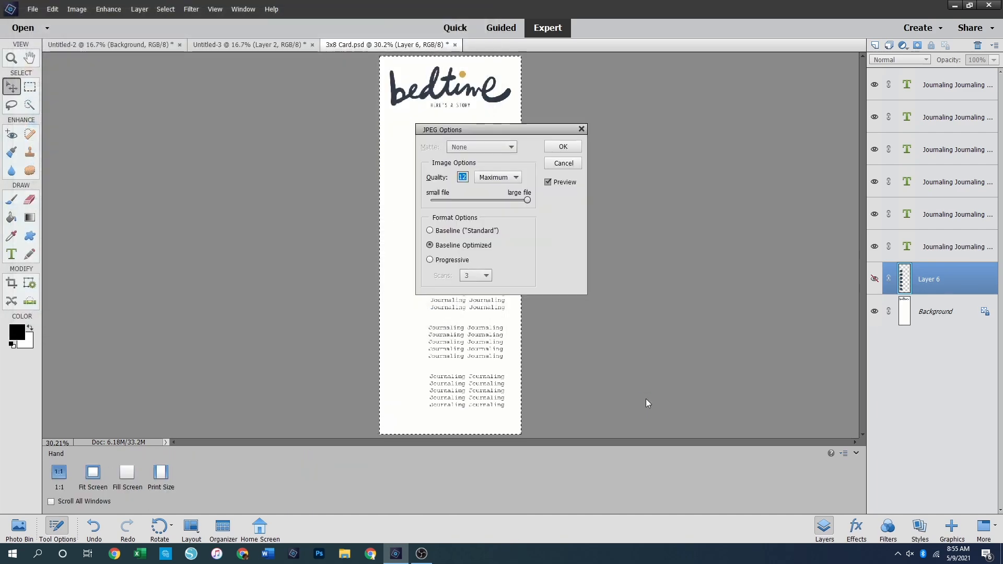
{"action": "key", "text": "Return"}
Close the card without saving changes, copy 3x8 Card with Journaling.jpg into the moon page beside the circles, and close the JPEG
{"action": "left_click", "coordinate": [454, 45]}
{"action": "left_click", "coordinate": [523, 208]}
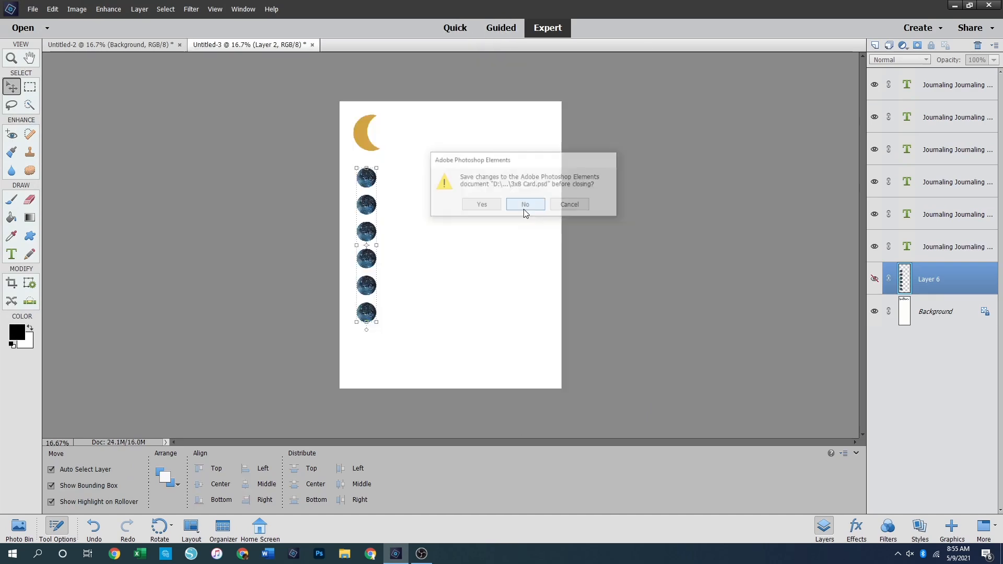
{"action": "key", "text": "ctrl+o"}
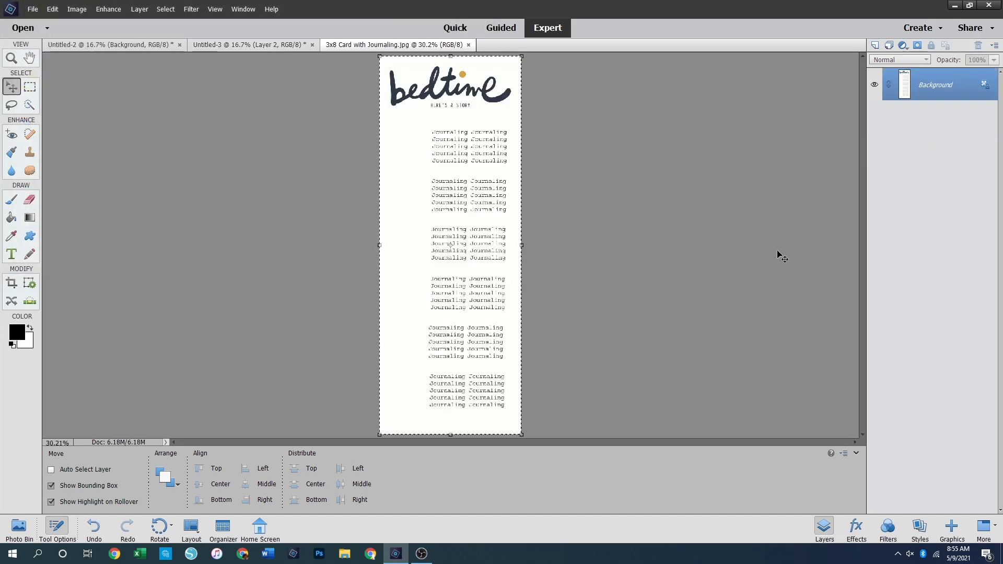
{"action": "left_click_drag", "start_coordinate": [293, 44], "coordinate": [428, 243]}
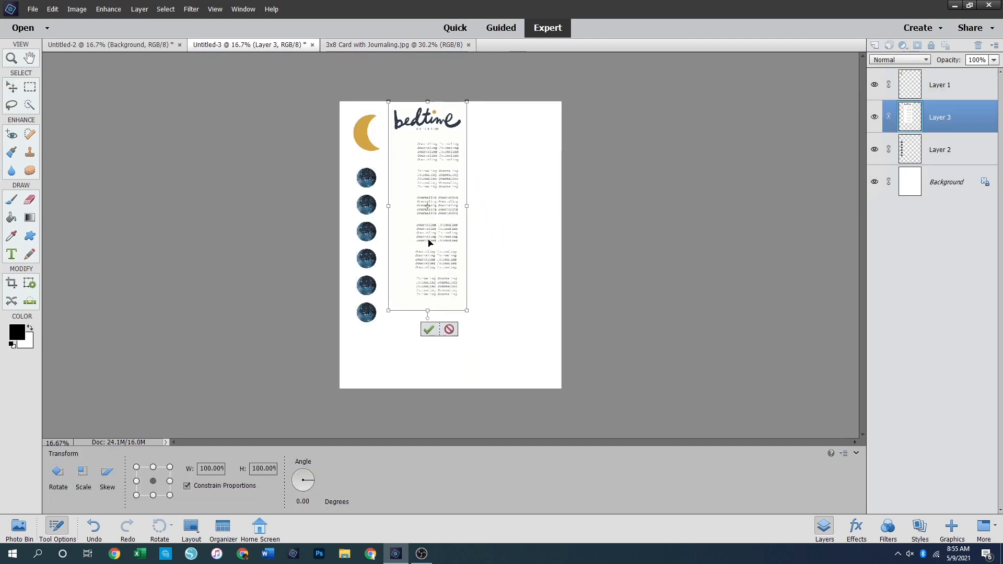
{"action": "key", "text": "Return"}
{"action": "left_click", "coordinate": [720, 275]}
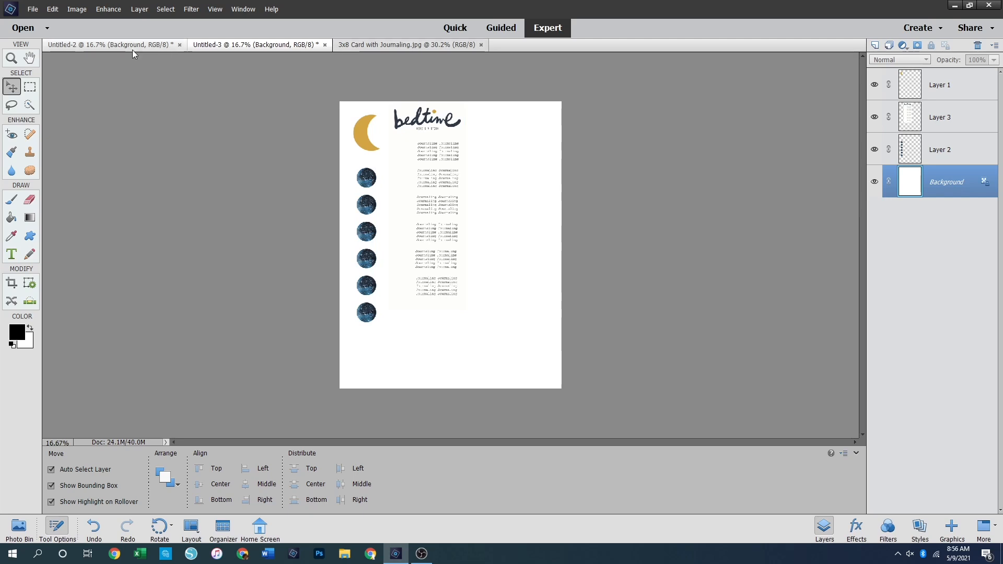
{"action": "left_click", "coordinate": [481, 45]}
Open 3x8 Photo.psd from the child's subfolder of The Stuff of Bedtime
{"action": "key", "text": "ctrl+o"}
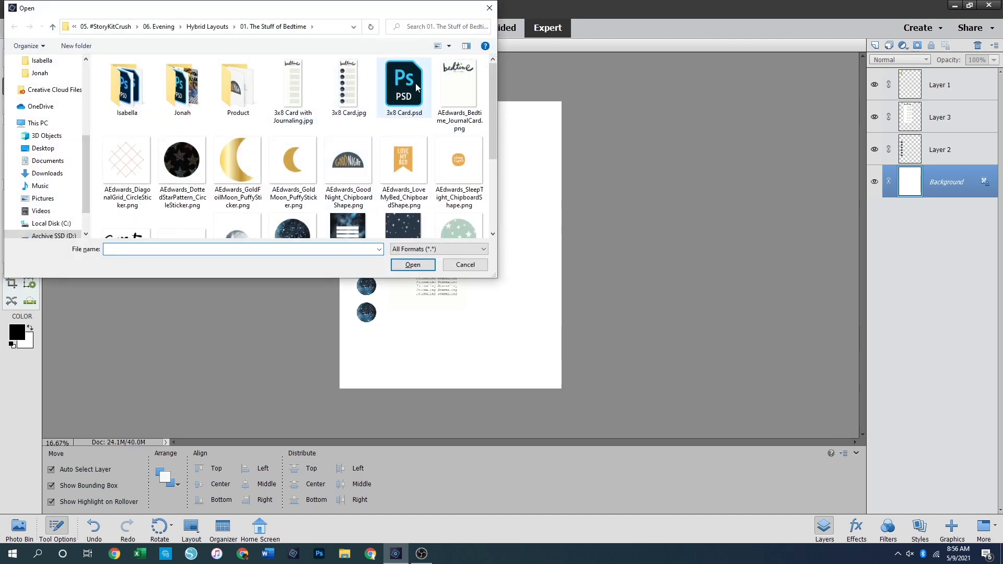
{"action": "scroll", "coordinate": [417, 86], "scroll_direction": "down", "scroll_amount": 3}
{"action": "scroll", "coordinate": [320, 186], "scroll_direction": "up", "scroll_amount": 3}
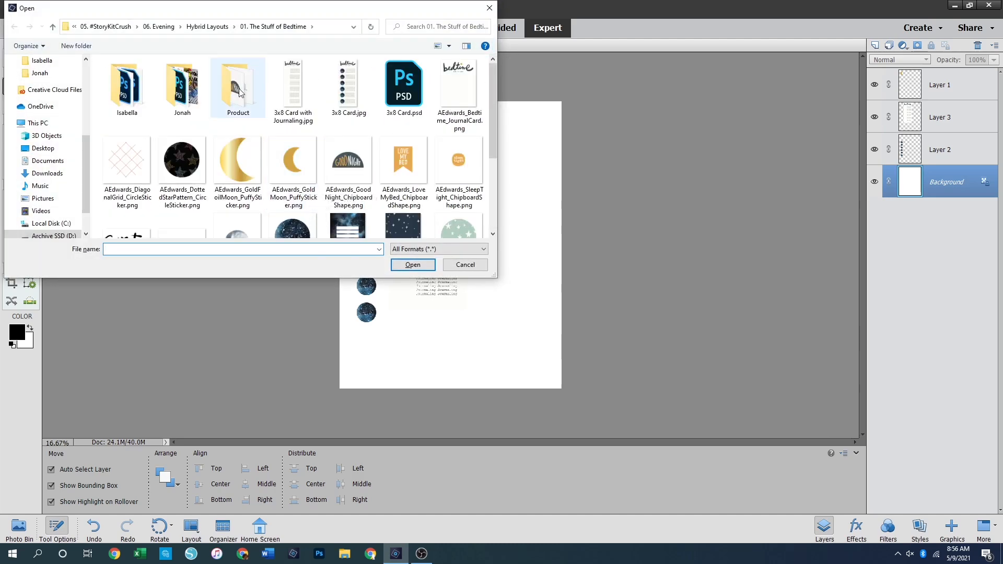
{"action": "double_click", "coordinate": [186, 93]}
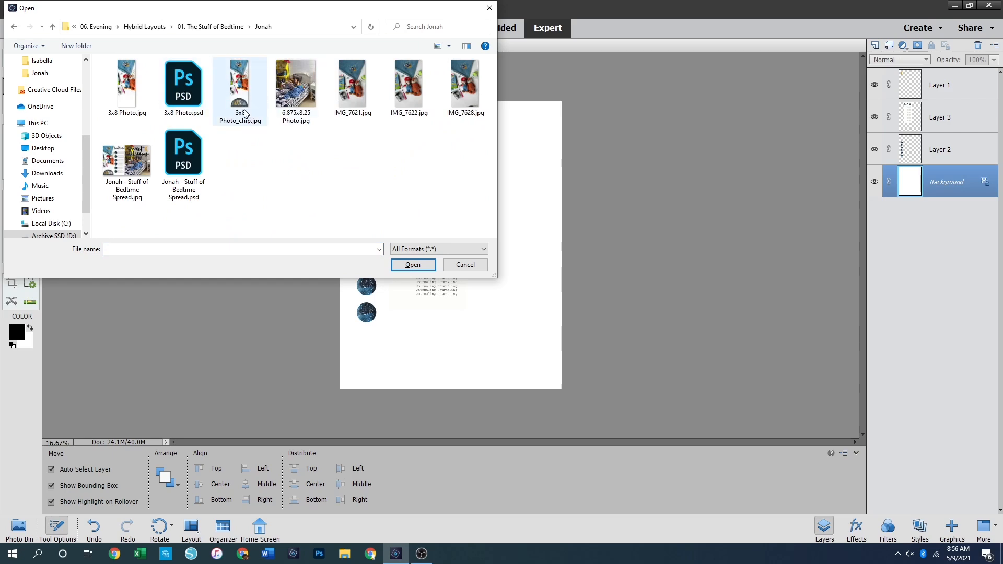
{"action": "left_click", "coordinate": [245, 115]}
{"action": "double_click", "coordinate": [172, 82]}
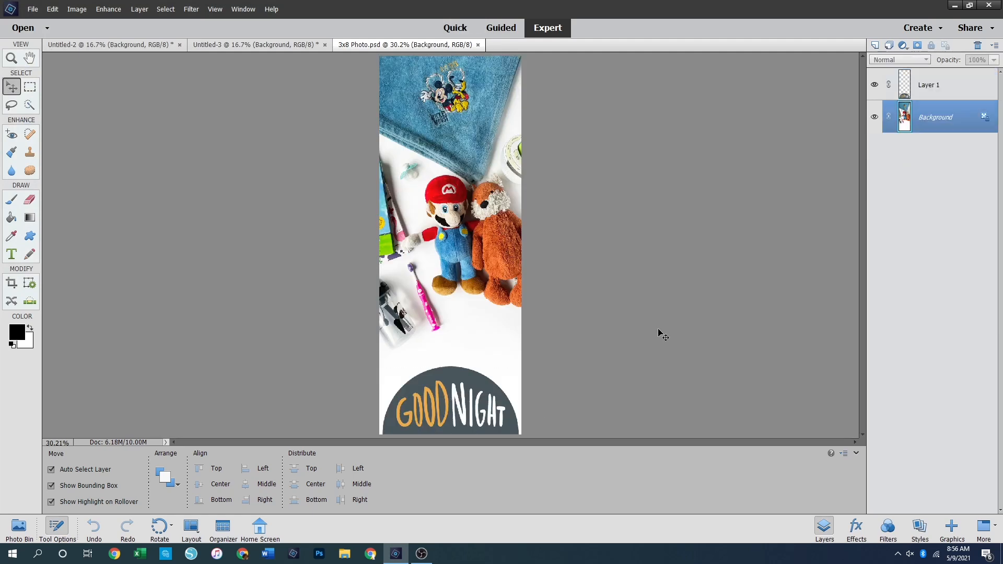
Copy the Good Night half-circle on Layer 1 of the photo into the moon page, below the column of circles
{"action": "left_click", "coordinate": [926, 93]}
{"action": "key", "text": "ctrl+a"}
{"action": "key", "text": "ctrl+c"}
{"action": "left_click", "coordinate": [246, 46]}
{"action": "key", "text": "ctrl+v"}
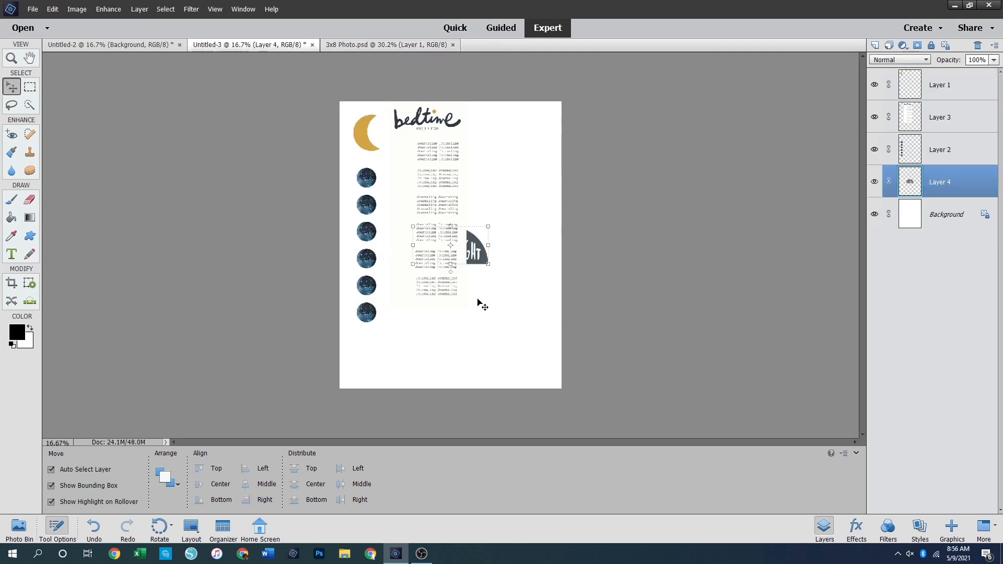
{"action": "left_click_drag", "start_coordinate": [481, 244], "coordinate": [417, 349]}
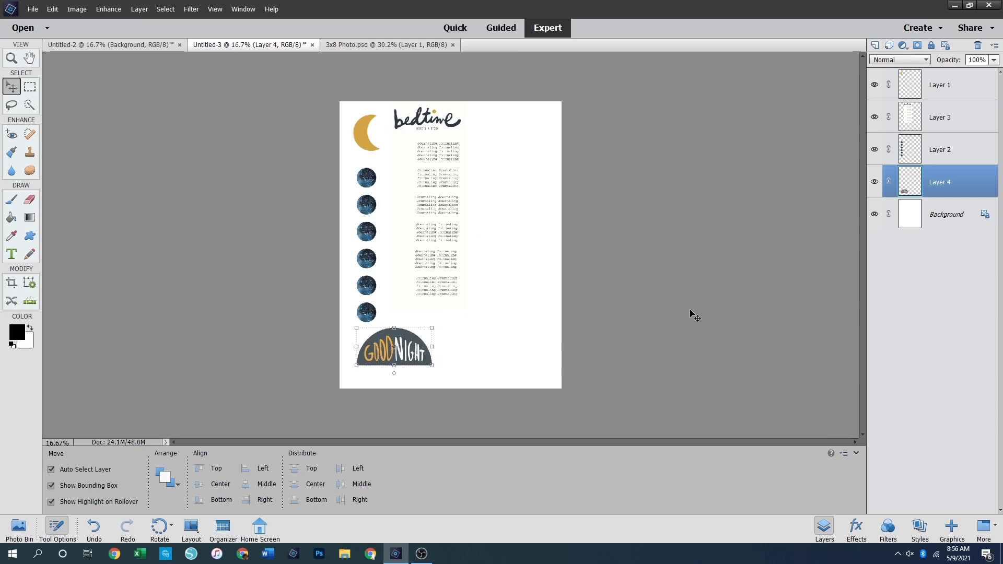
{"action": "left_click", "coordinate": [690, 312]}
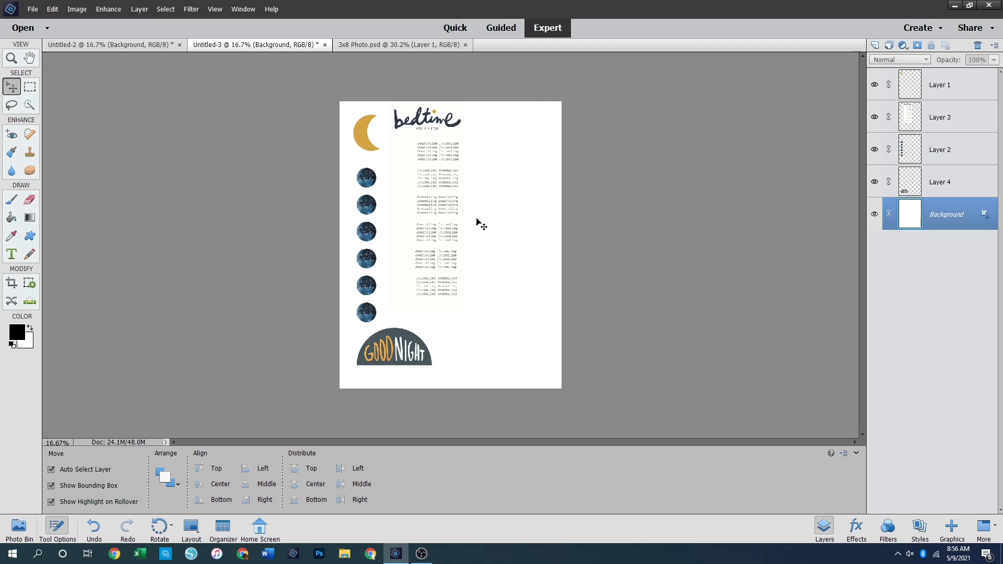
Check 3x8 Photo.psd against the moon page and close the photo
{"action": "left_click", "coordinate": [398, 46]}
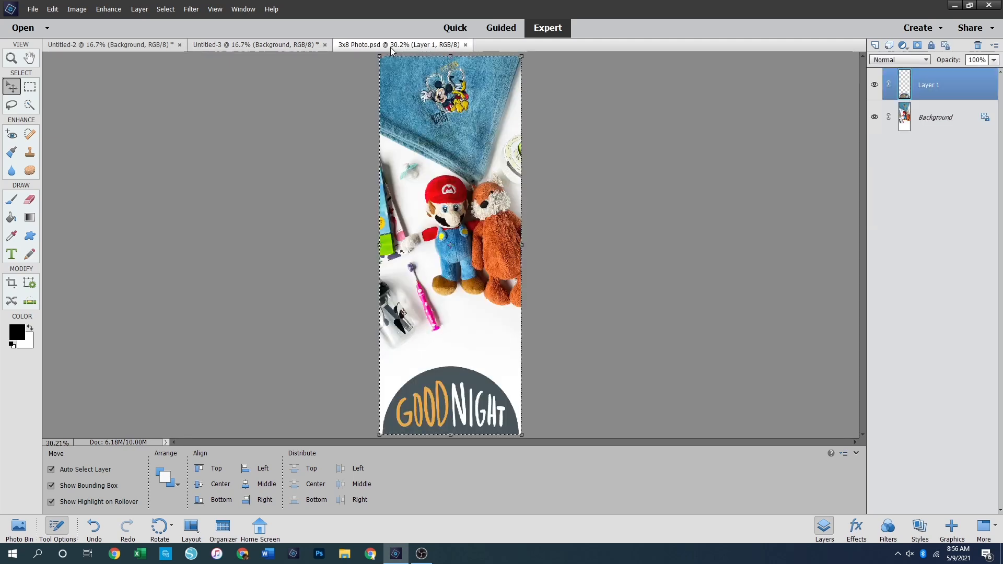
{"action": "left_click", "coordinate": [255, 46]}
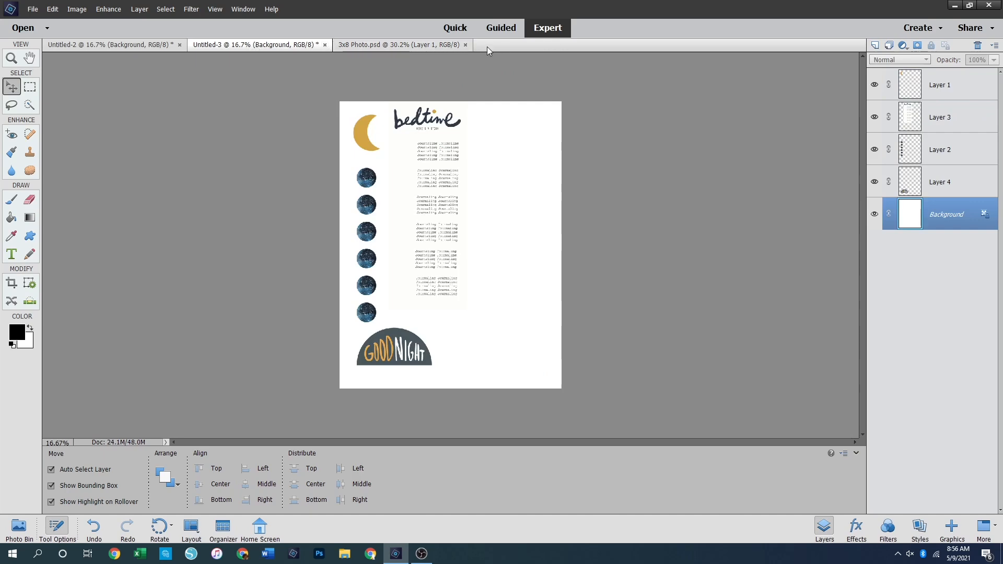
{"action": "left_click", "coordinate": [465, 46]}
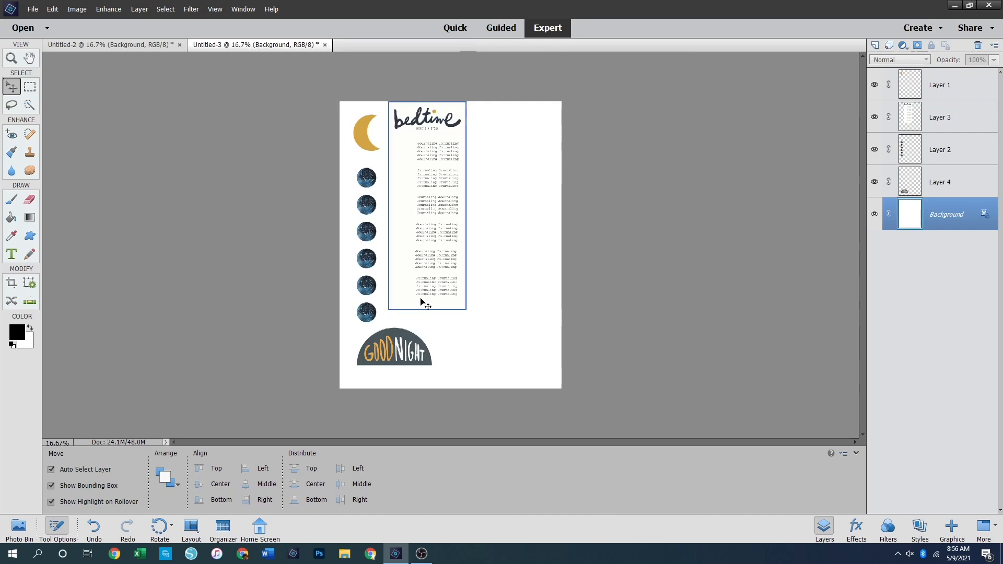
Open the finished Stuff of Bedtime Spread JPEG to compare it with the print pages, and close it
{"action": "key", "text": "ctrl+o"}
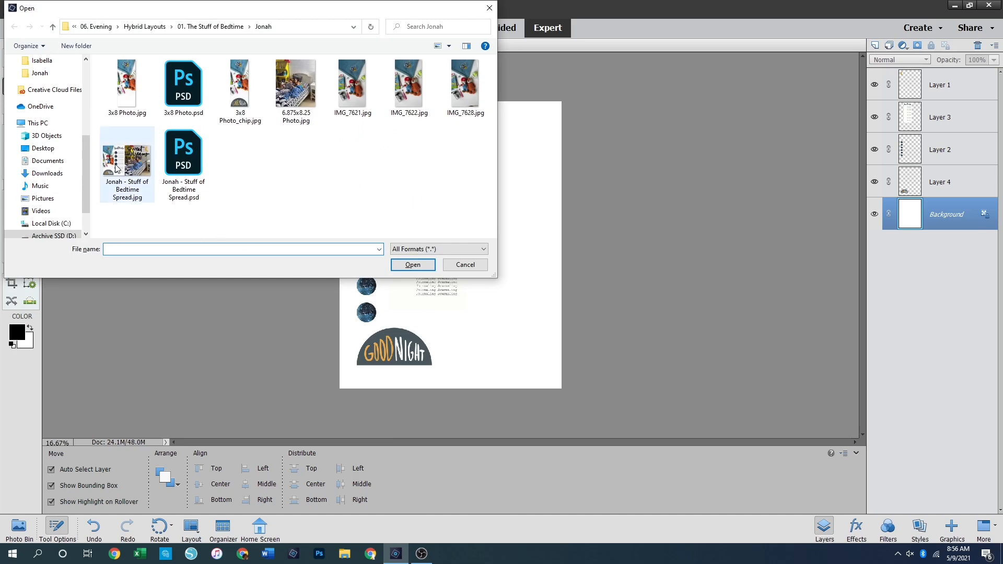
{"action": "double_click", "coordinate": [125, 161]}
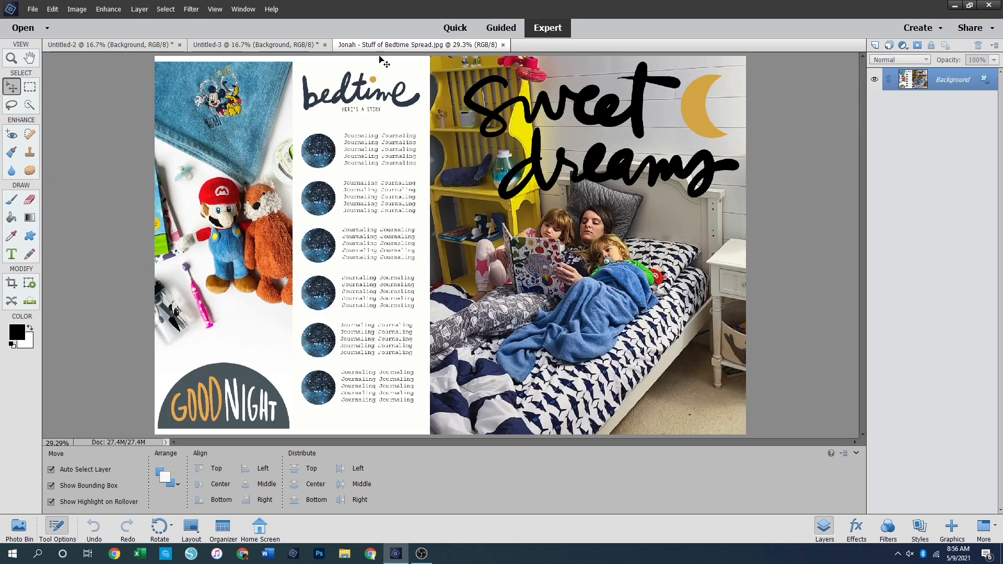
{"action": "left_click", "coordinate": [502, 44]}
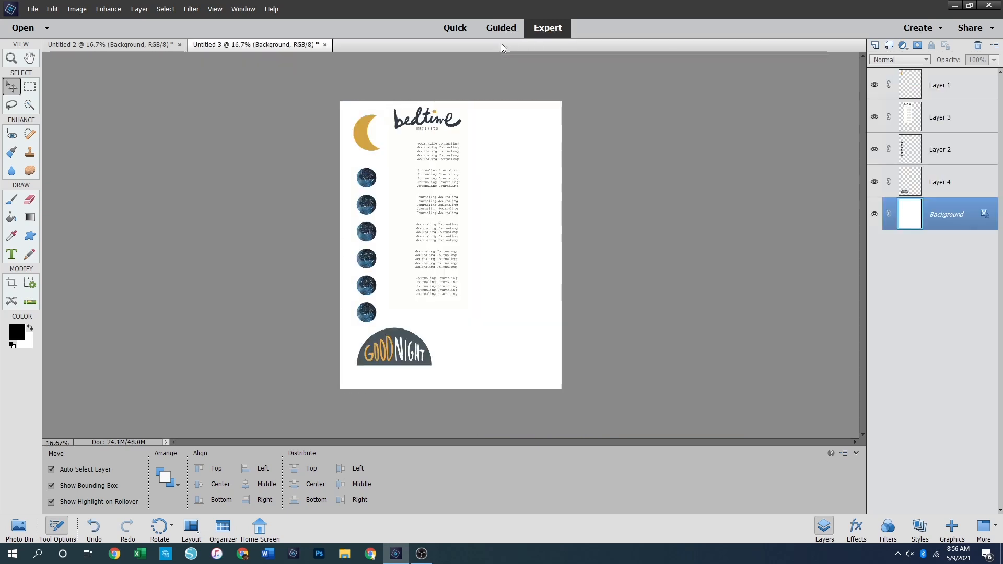
{"action": "left_click", "coordinate": [160, 44]}
{"action": "left_click", "coordinate": [252, 49]}
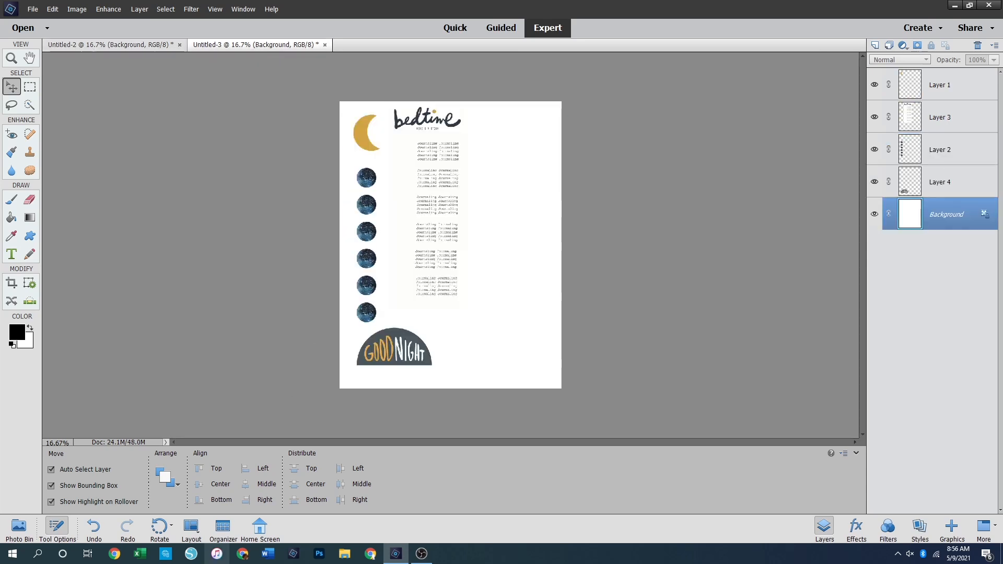
Switch to Silhouette Studio and open the Sweet Dreams PNG.png image
{"action": "left_click", "coordinate": [190, 553]}
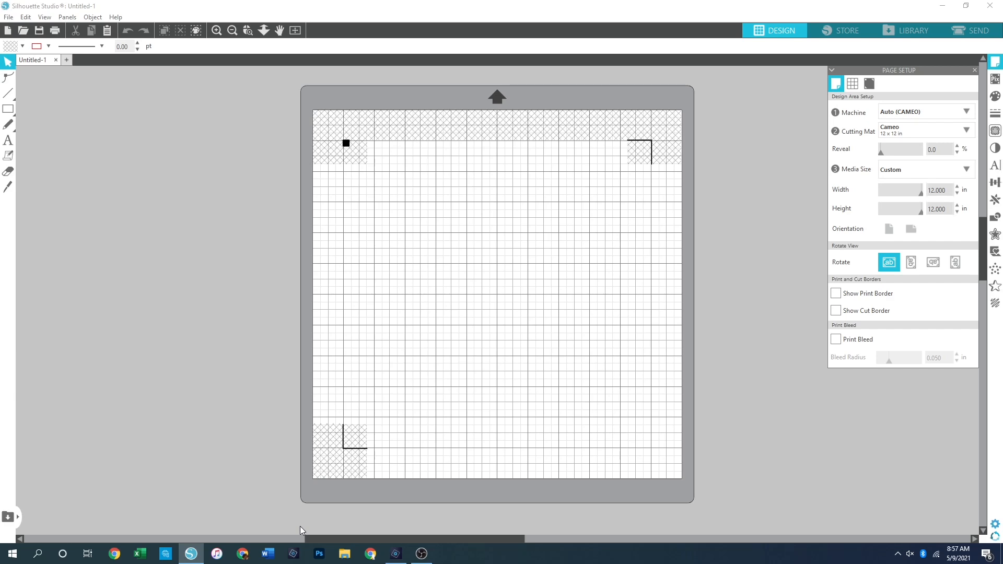
{"action": "key", "text": "ctrl+o"}
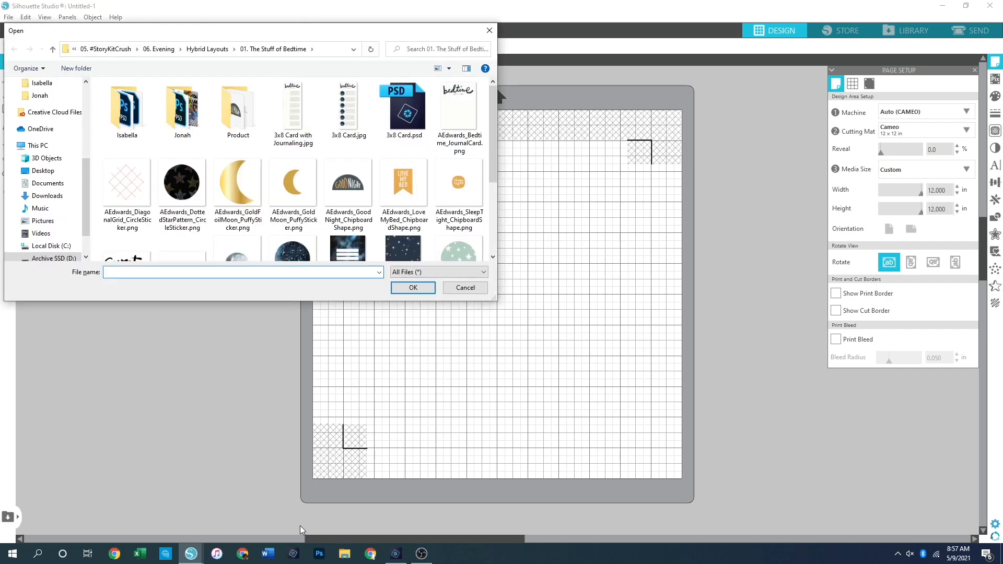
{"action": "scroll", "coordinate": [321, 189], "scroll_direction": "down", "scroll_amount": 3}
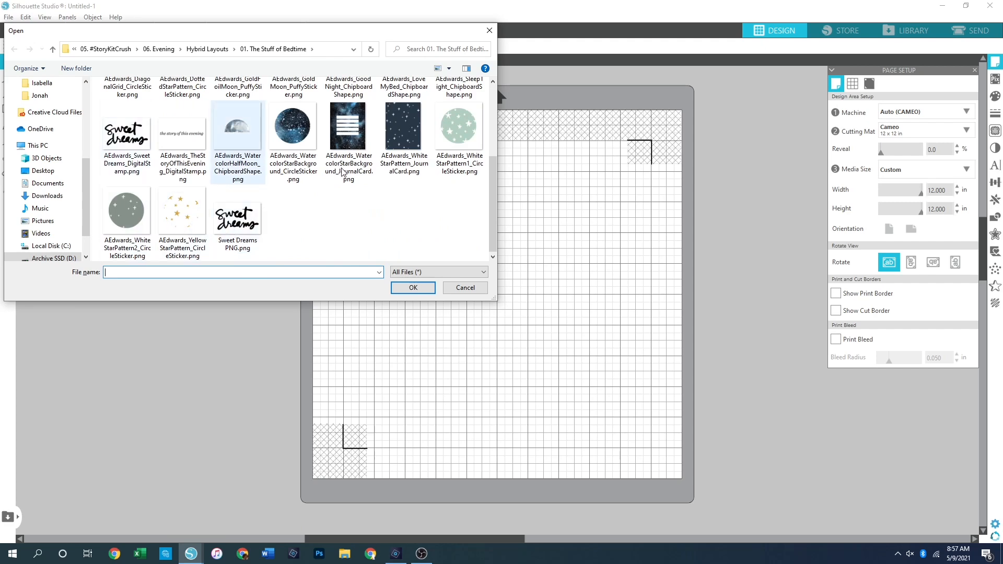
{"action": "double_click", "coordinate": [242, 228]}
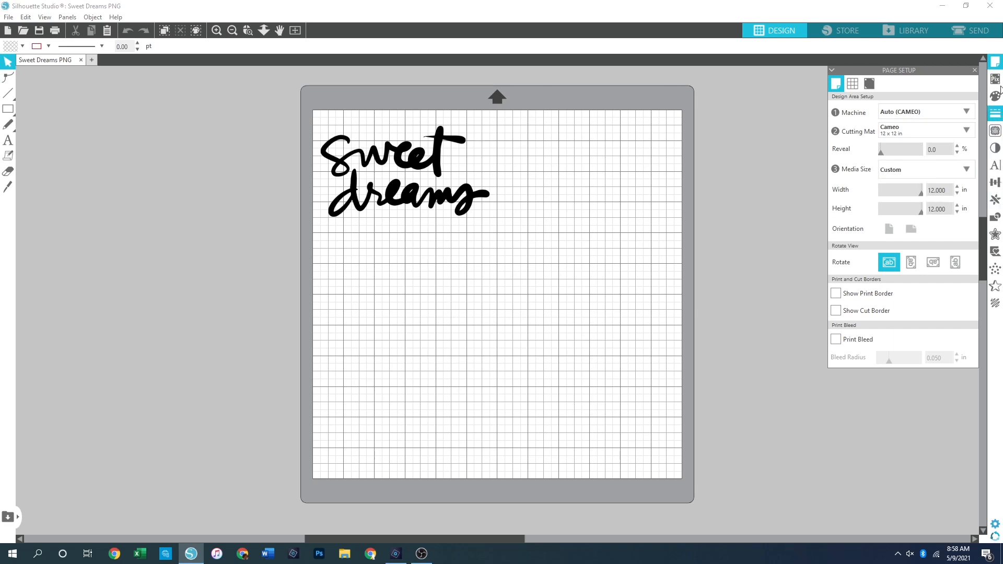
Trace the whole "sweet dreams" lettering with the standard Trace style to create cut lines
{"action": "left_click", "coordinate": [995, 131]}
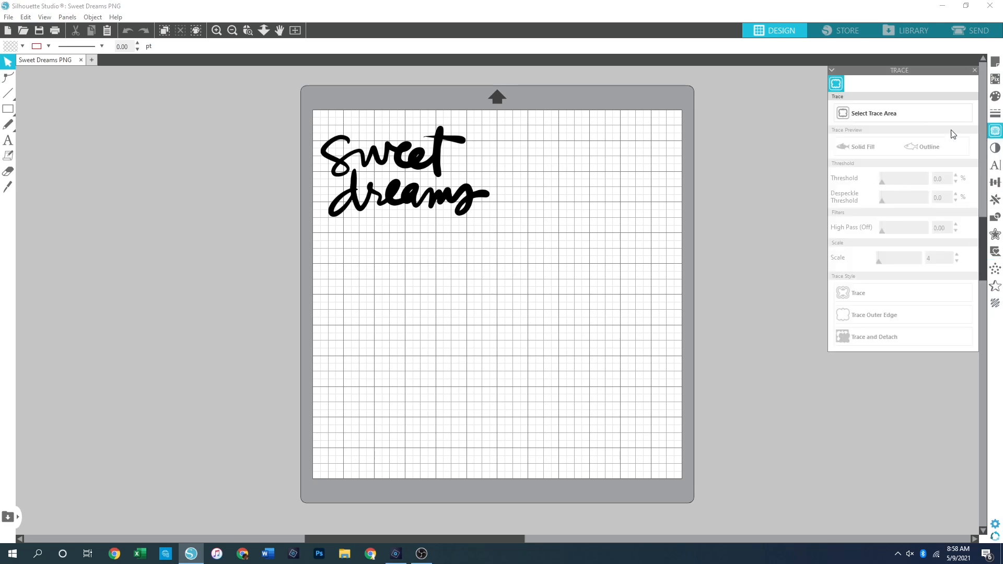
{"action": "left_click", "coordinate": [891, 116]}
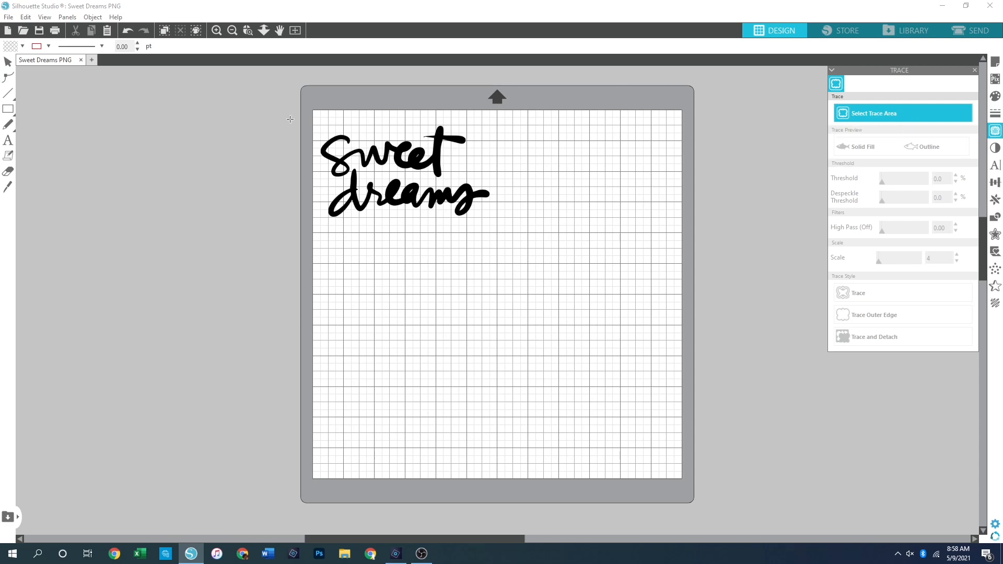
{"action": "mouse_move", "coordinate": [310, 107]}
{"action": "left_mouse_down"}
{"action": "mouse_move", "coordinate": [520, 226]}
{"action": "mouse_move", "coordinate": [505, 245]}
{"action": "left_mouse_up"}
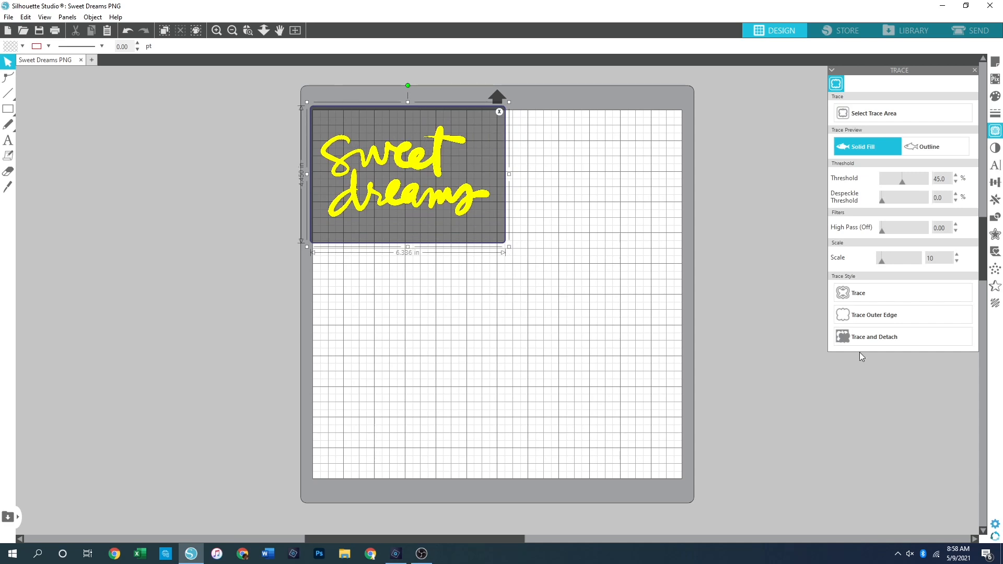
{"action": "left_click", "coordinate": [862, 294]}
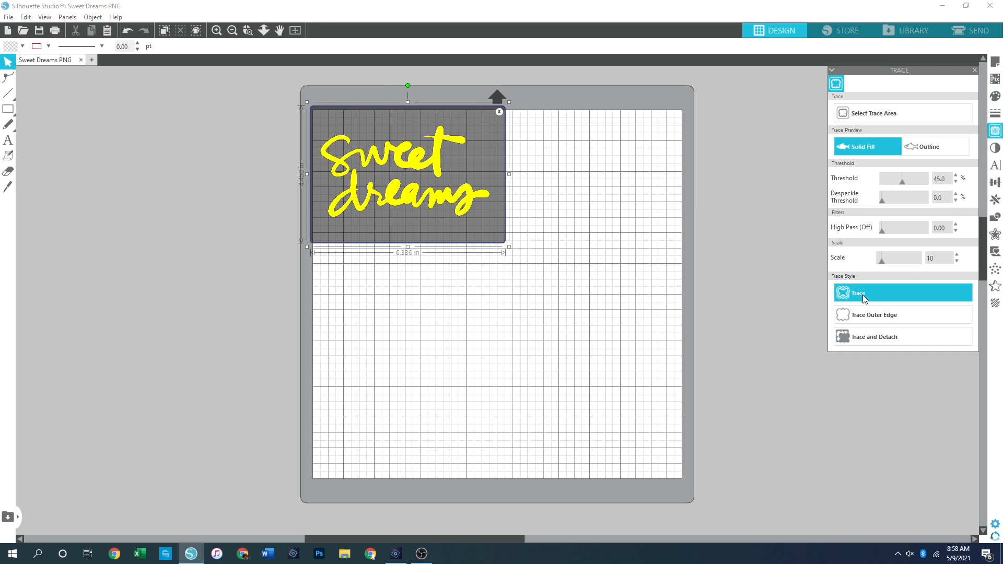
Move the original black lettering off its traced outline and delete it
{"action": "left_click_drag", "start_coordinate": [433, 163], "coordinate": [497, 307]}
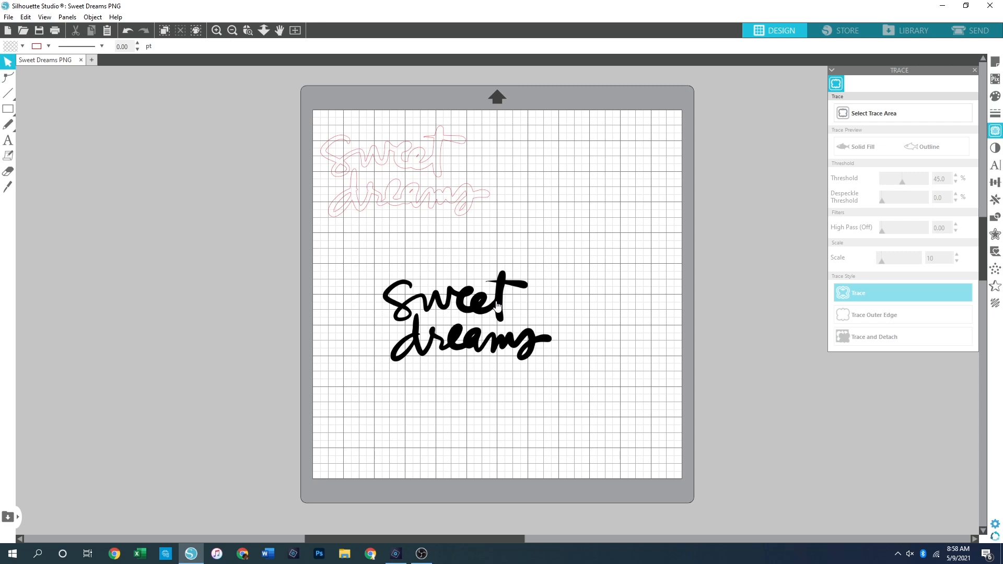
{"action": "left_click", "coordinate": [503, 345]}
{"action": "key", "text": "Delete"}
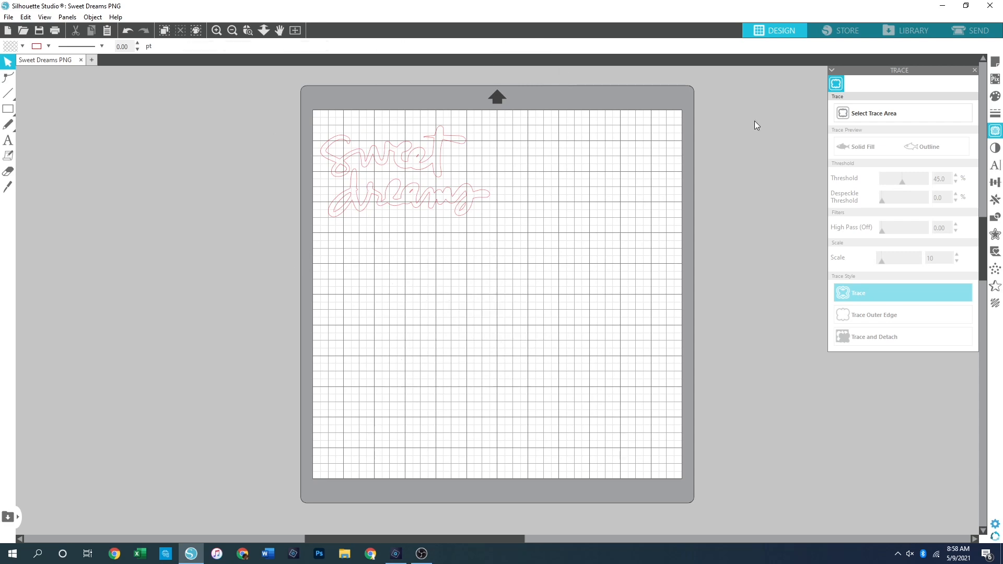
Check the cut settings for the traced lettering and return to the design view
{"action": "left_click", "coordinate": [969, 30]}
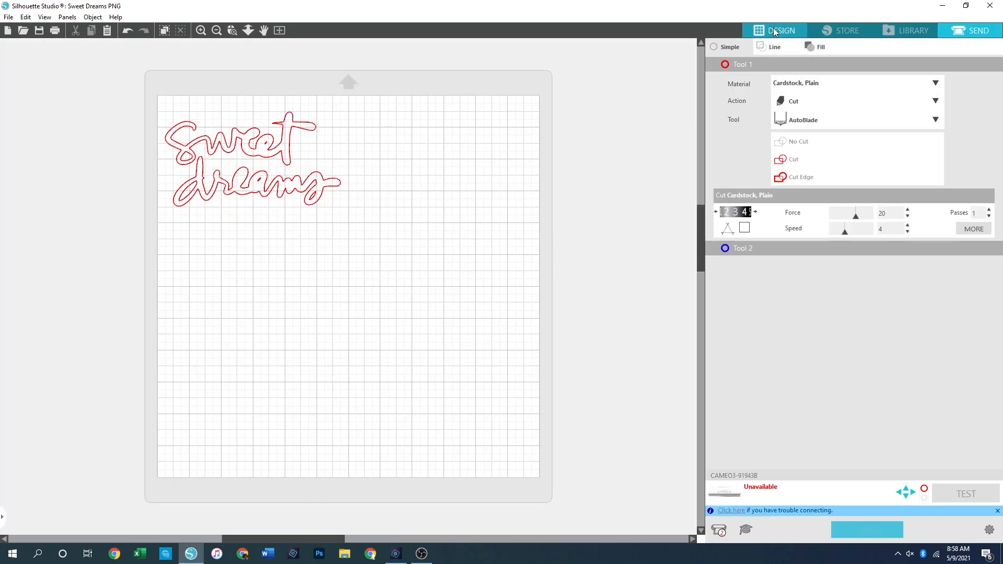
{"action": "left_click", "coordinate": [775, 31]}
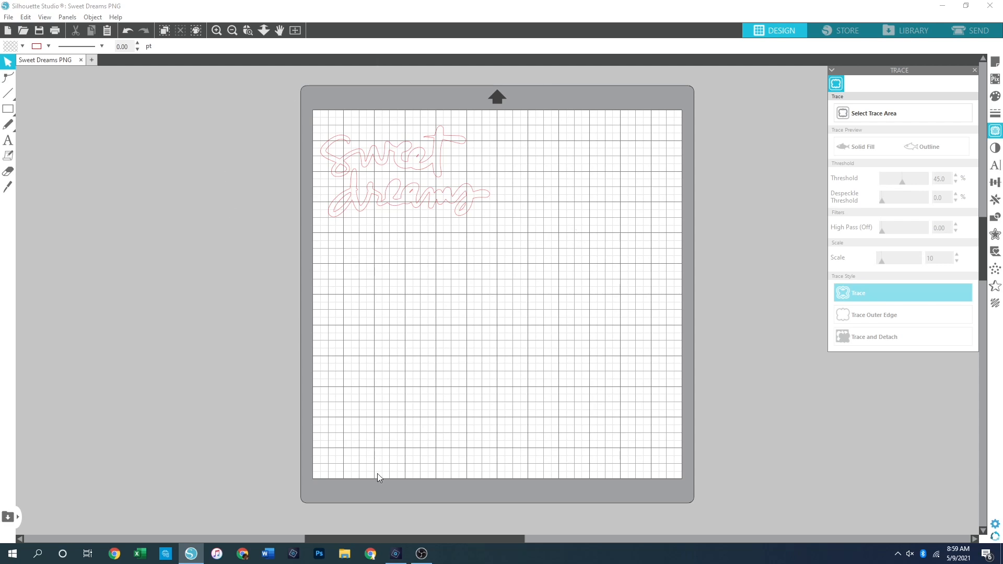
Switch to Photoshop Elements, review the photo page and the embellishment page, and return to Silhouette Studio
{"action": "left_click", "coordinate": [396, 554]}
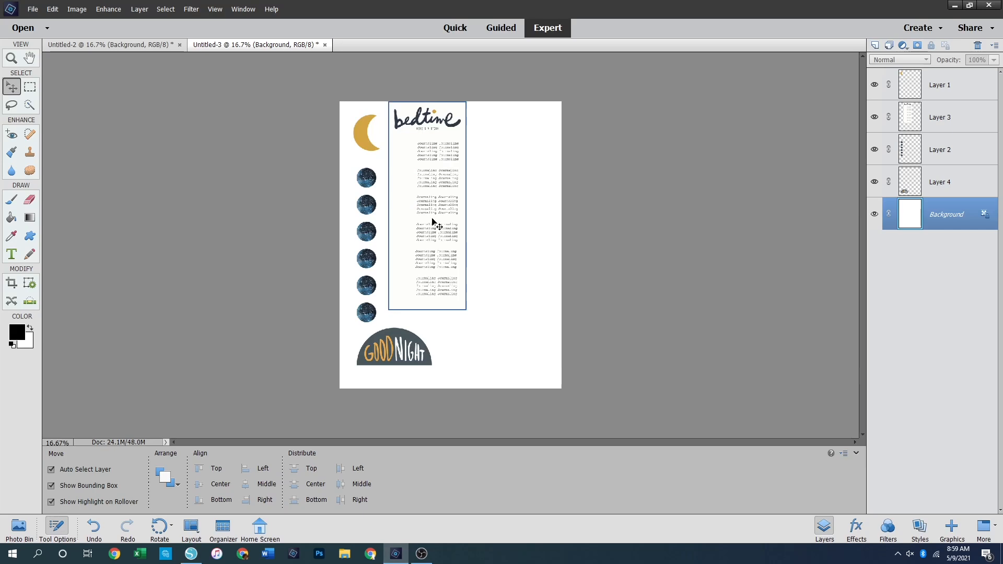
{"action": "left_click", "coordinate": [146, 46]}
{"action": "left_click", "coordinate": [242, 46]}
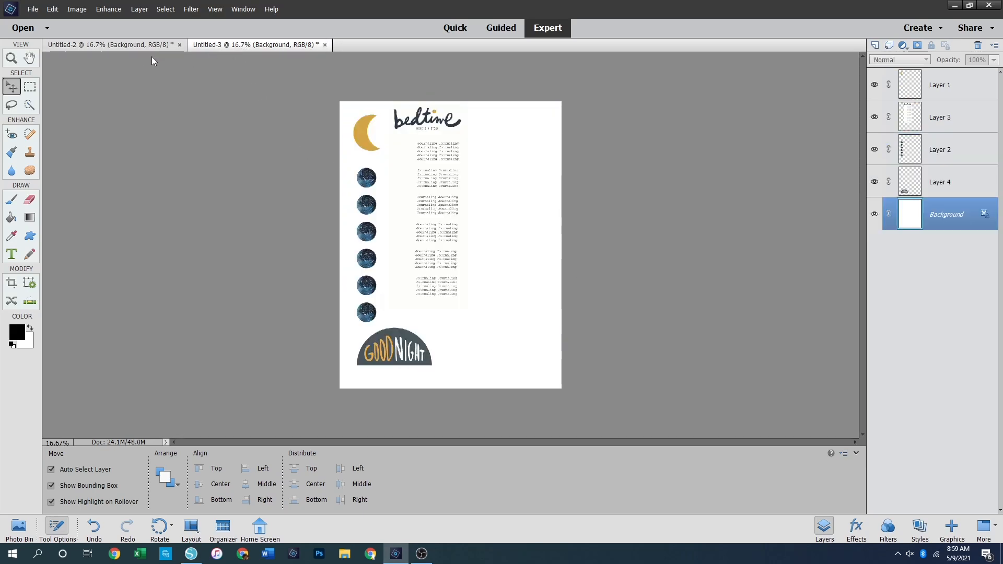
{"action": "left_click", "coordinate": [142, 46]}
{"action": "left_click", "coordinate": [247, 46]}
{"action": "left_click", "coordinate": [124, 45]}
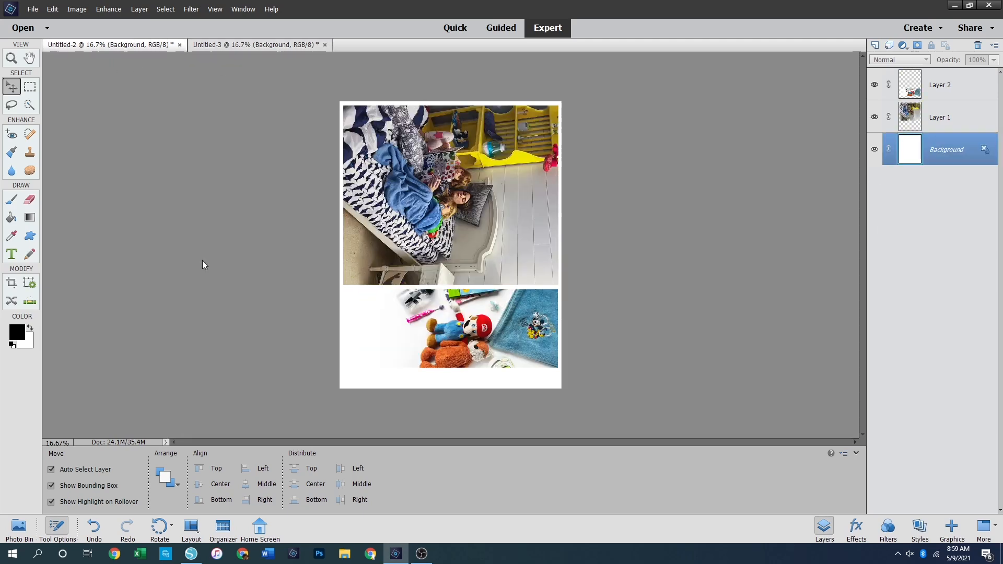
{"action": "left_click", "coordinate": [239, 46]}
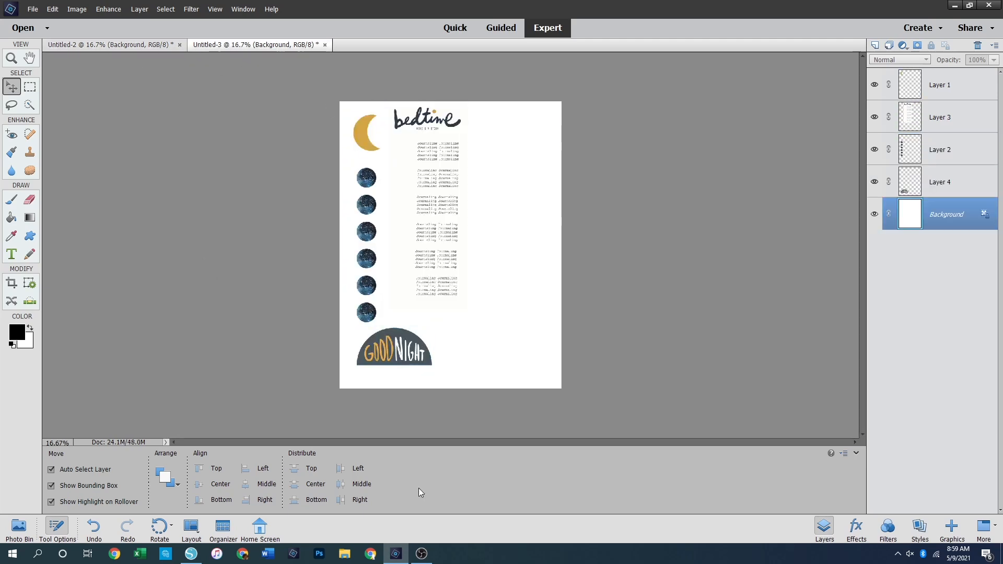
{"action": "left_click", "coordinate": [192, 554]}
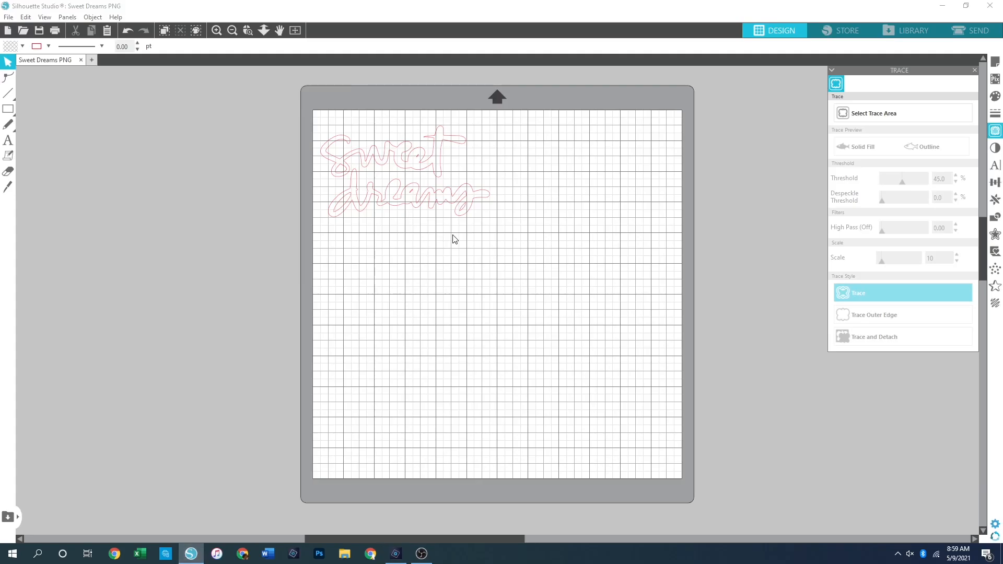